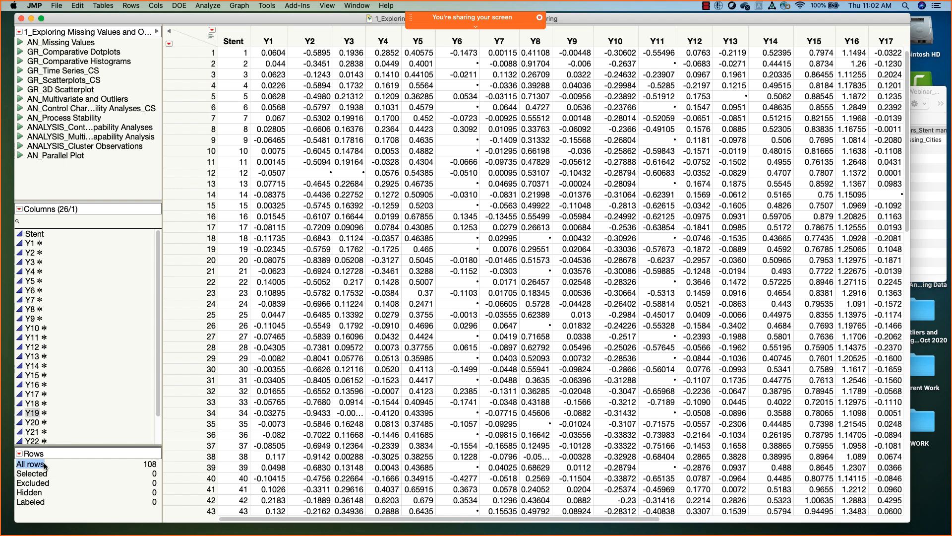
# Look over the stent data table's row summary and the full extent of its rows and columns, leaving nothing selected.
pyautogui.click(155, 474)
pyautogui.moveTo(154, 477); pyautogui.dragTo(152, 466)
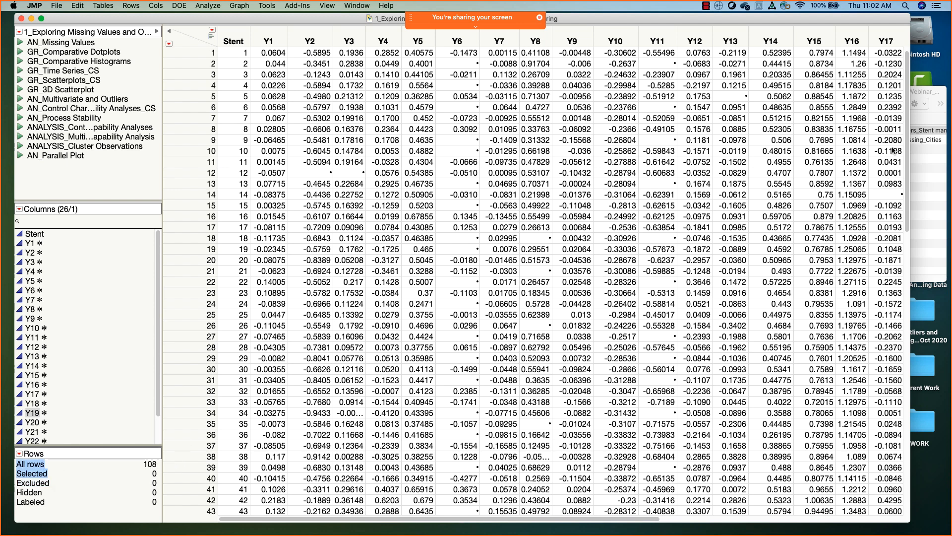
pyautogui.moveTo(906, 135); pyautogui.dragTo(921, 491)
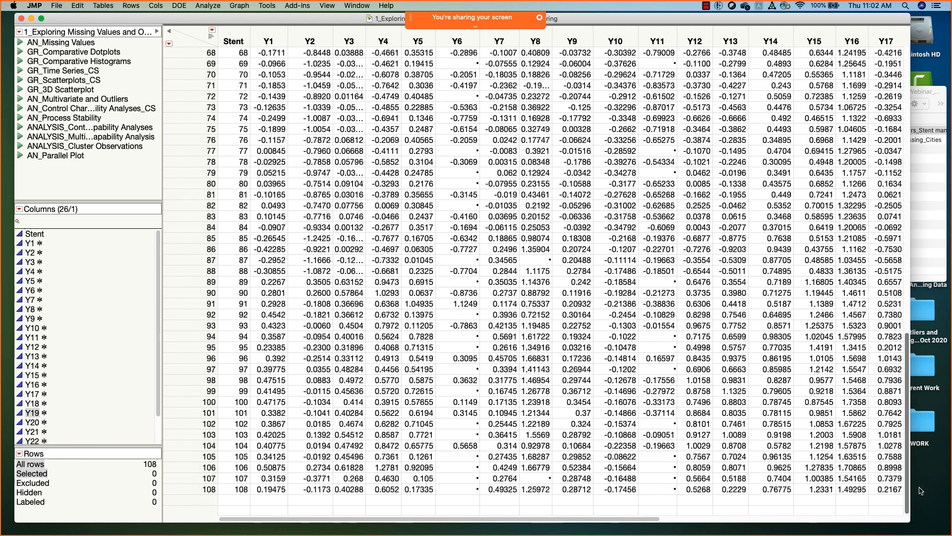
pyautogui.moveTo(926, 266); pyautogui.dragTo(925, 59)
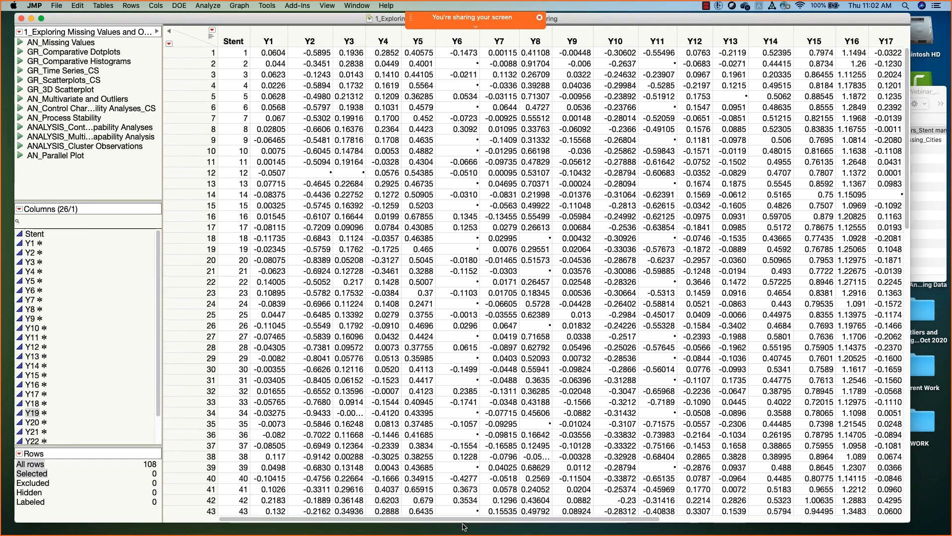
pyautogui.moveTo(461, 519); pyautogui.dragTo(694, 520)
pyautogui.hscroll(-10, 603, 511)
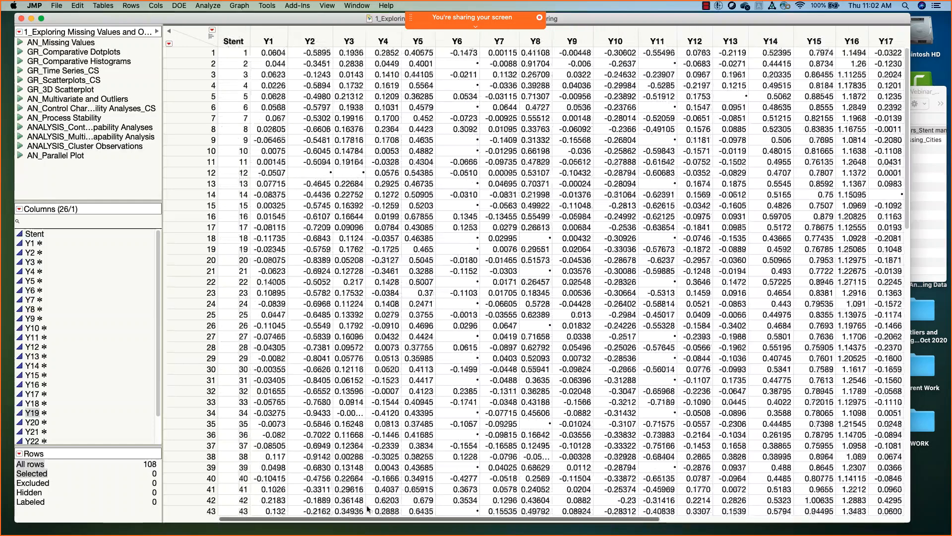
pyautogui.click(192, 31)
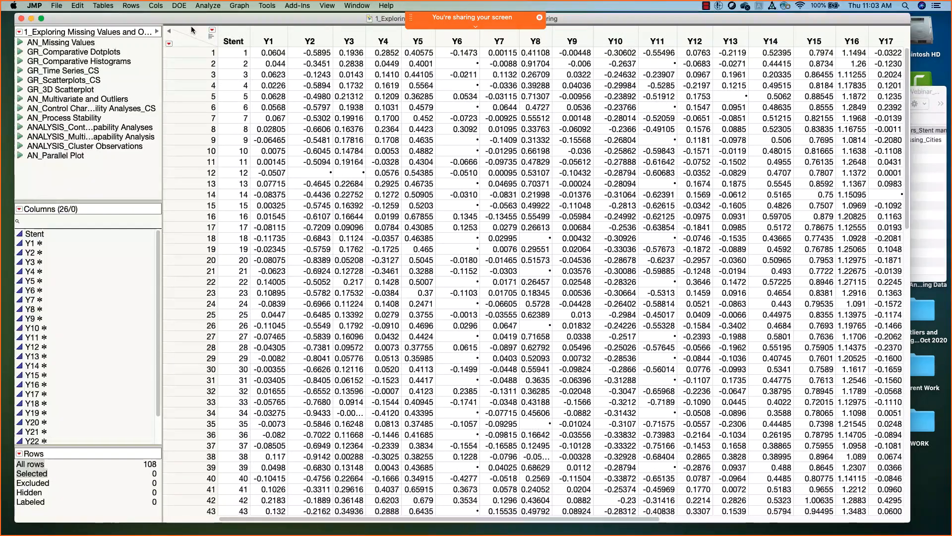
# Inspect the missing-value cells in columns Y3, Y6, Y8, Y11, Y13 and Y17, and clear the selection.
pyautogui.click(466, 64)
pyautogui.click(465, 86)
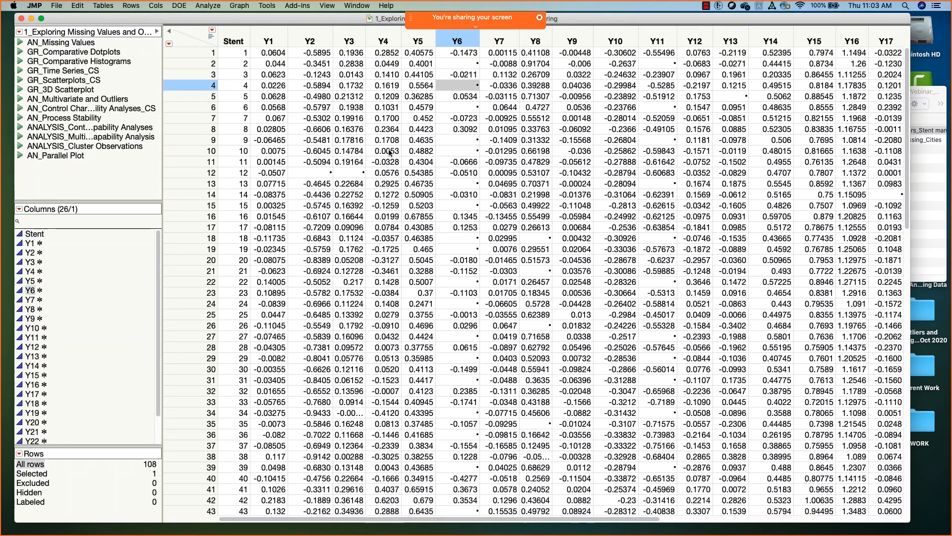
pyautogui.click(356, 173)
pyautogui.click(458, 151)
pyautogui.click(658, 139)
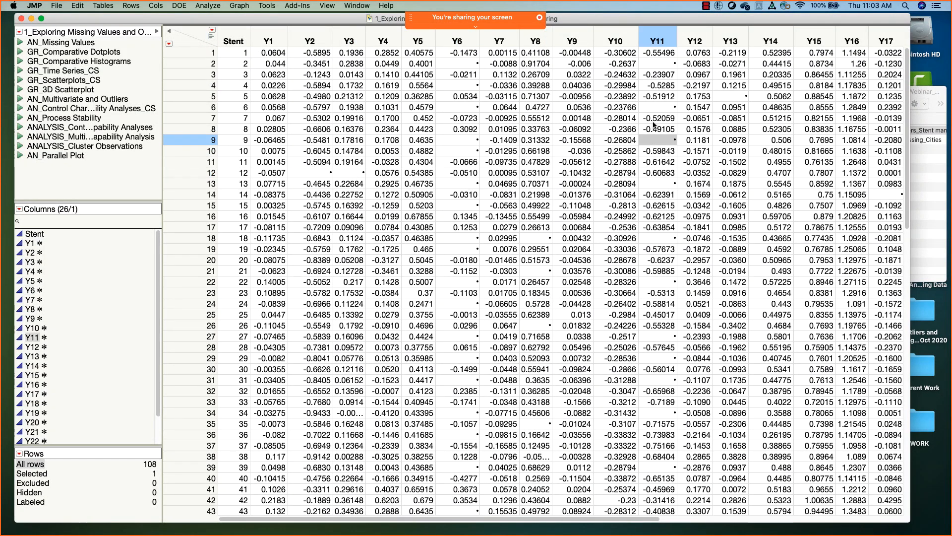
pyautogui.click(656, 108)
pyautogui.click(734, 96)
pyautogui.click(887, 195)
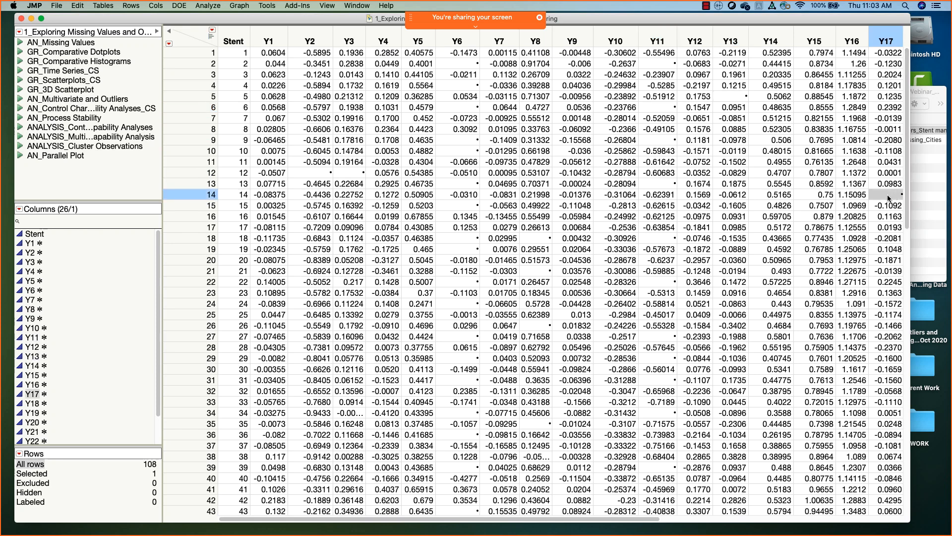
pyautogui.click(544, 273)
pyautogui.click(535, 241)
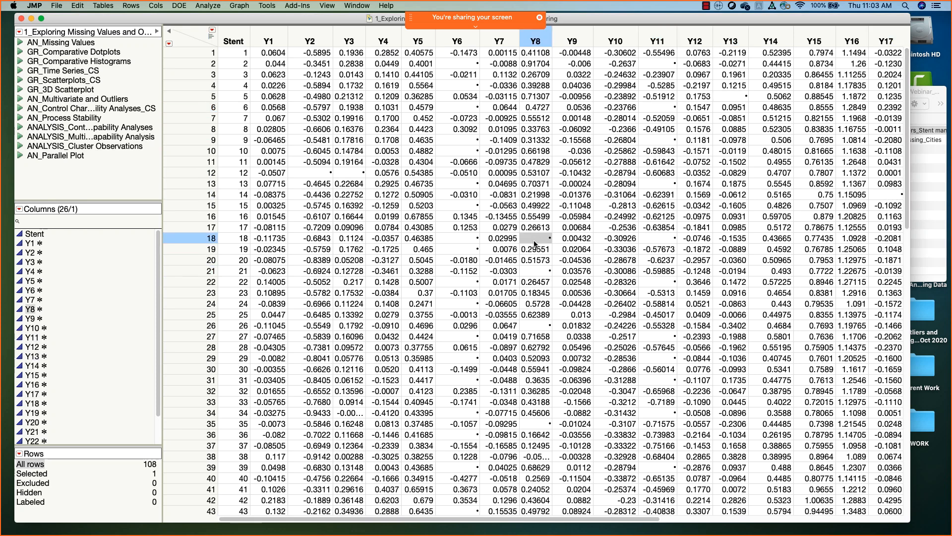
pyautogui.click(460, 253)
pyautogui.click(461, 240)
pyautogui.click(184, 44)
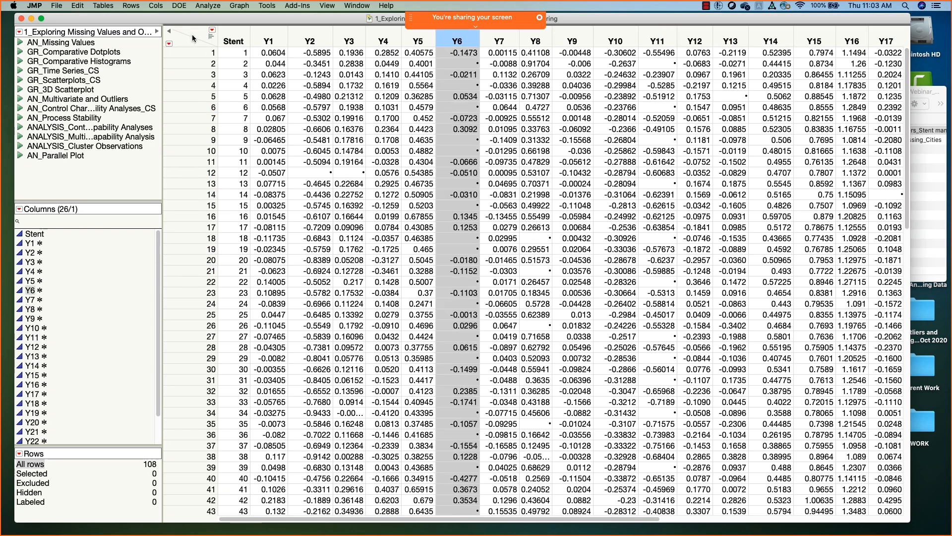
pyautogui.click(192, 34)
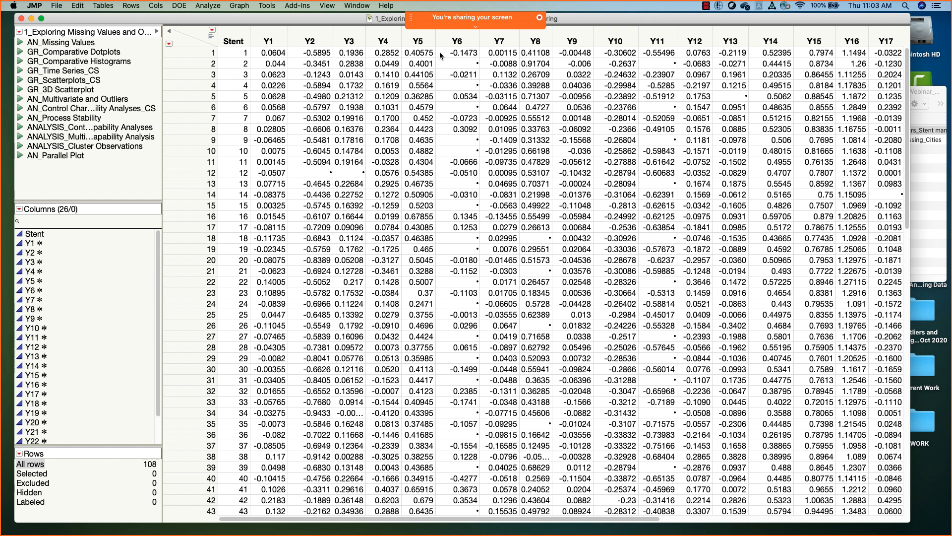
# Run a Distribution analysis on the Y columns by recalling the previously used column roles.
pyautogui.click(209, 7)
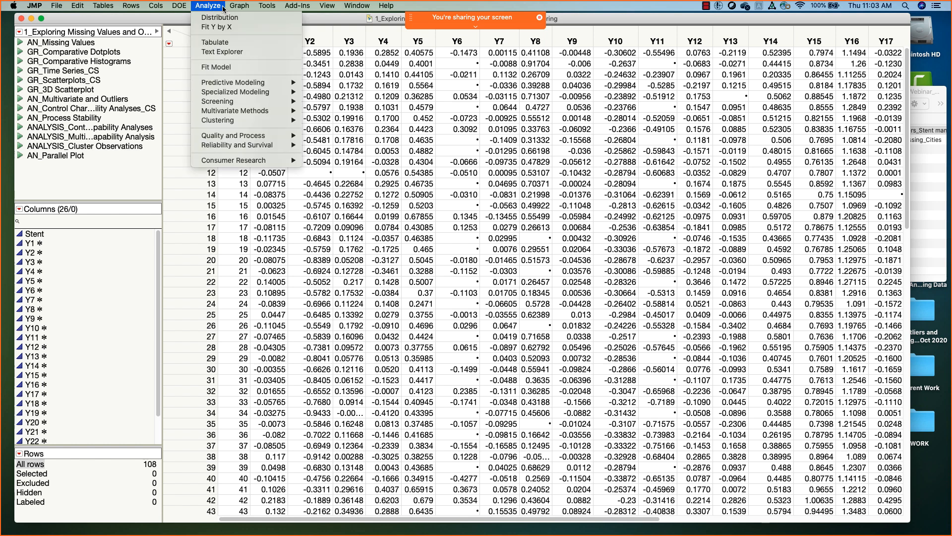
pyautogui.click(260, 18)
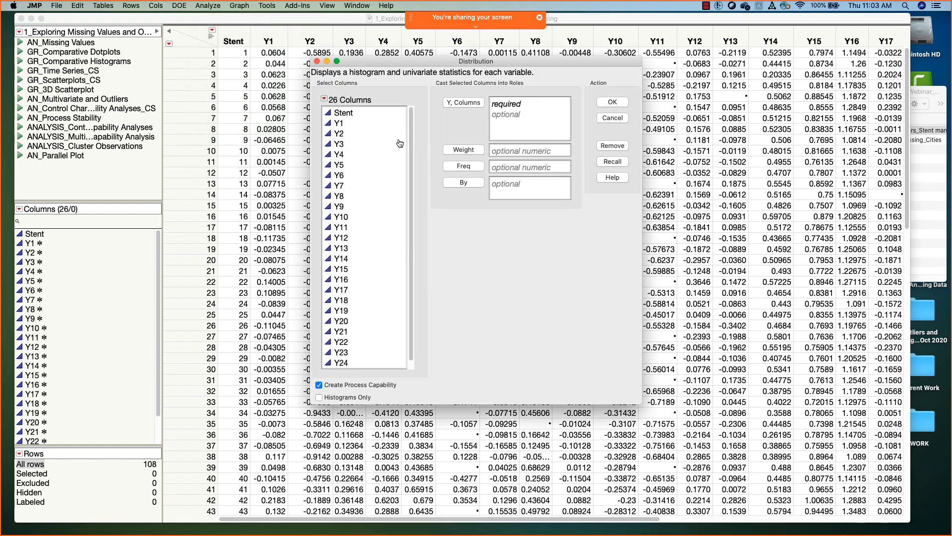
pyautogui.click(615, 163)
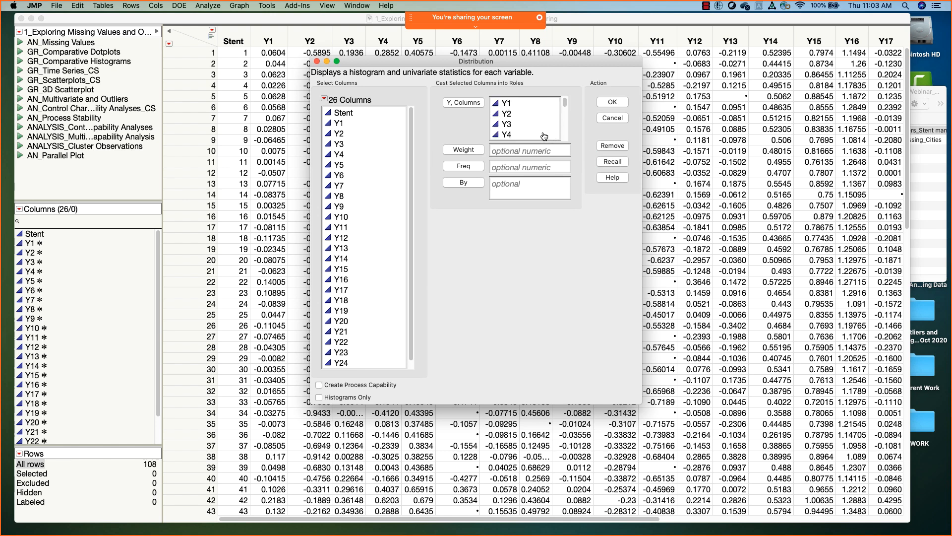
pyautogui.click(617, 102)
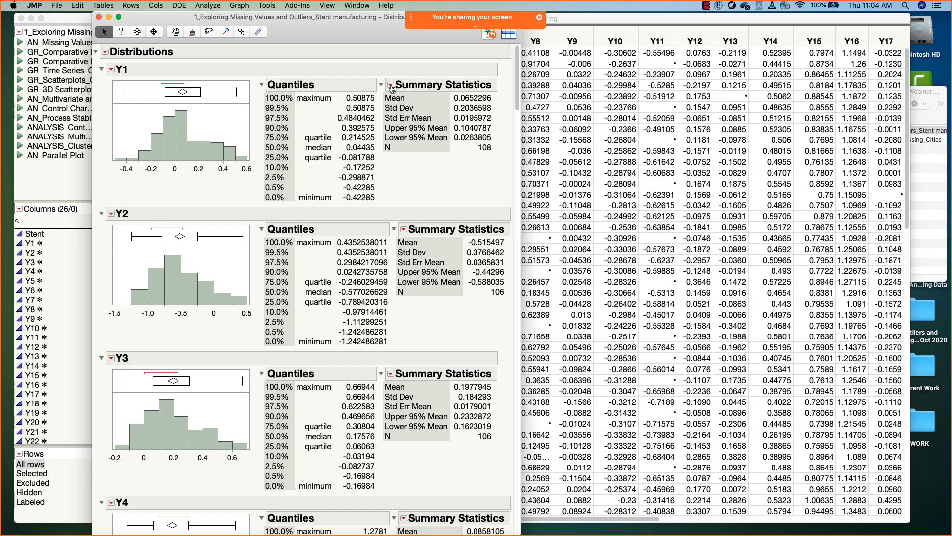
# Add N Missing to the summary statistics of Y1.
pyautogui.click(392, 87)
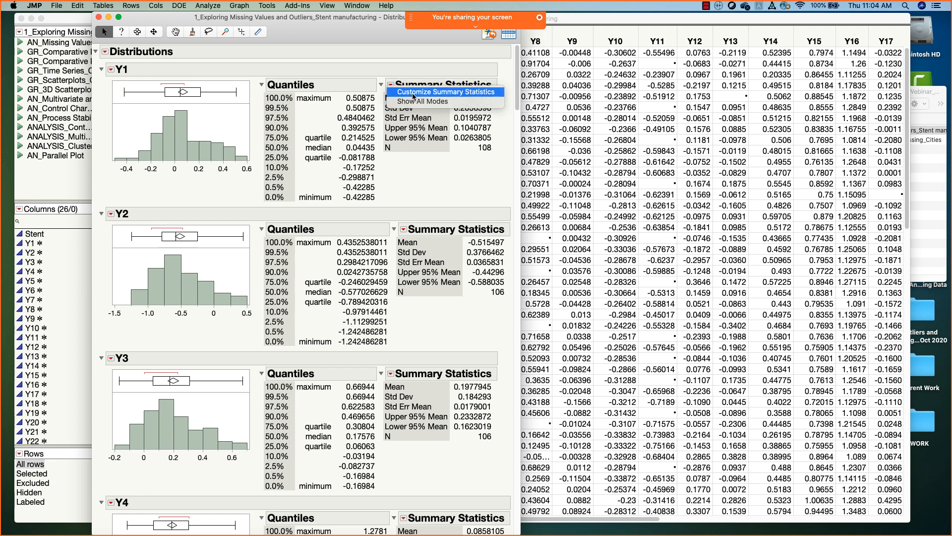
pyautogui.click(413, 93)
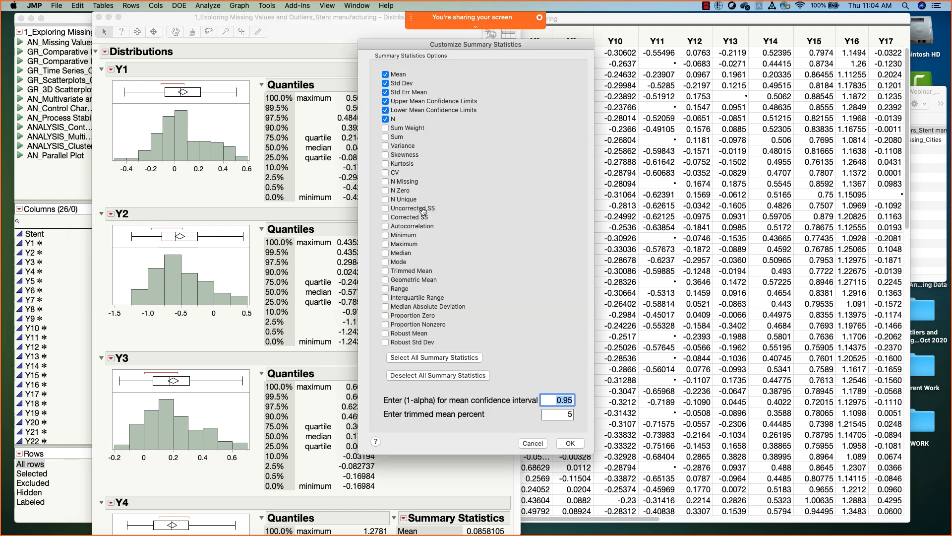
pyautogui.moveTo(493, 43); pyautogui.dragTo(656, 43)
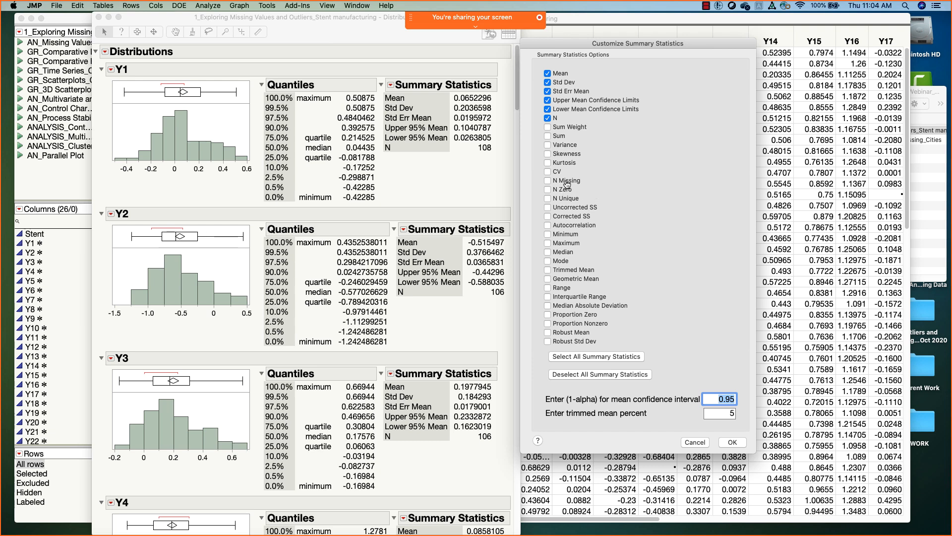
pyautogui.click(732, 441)
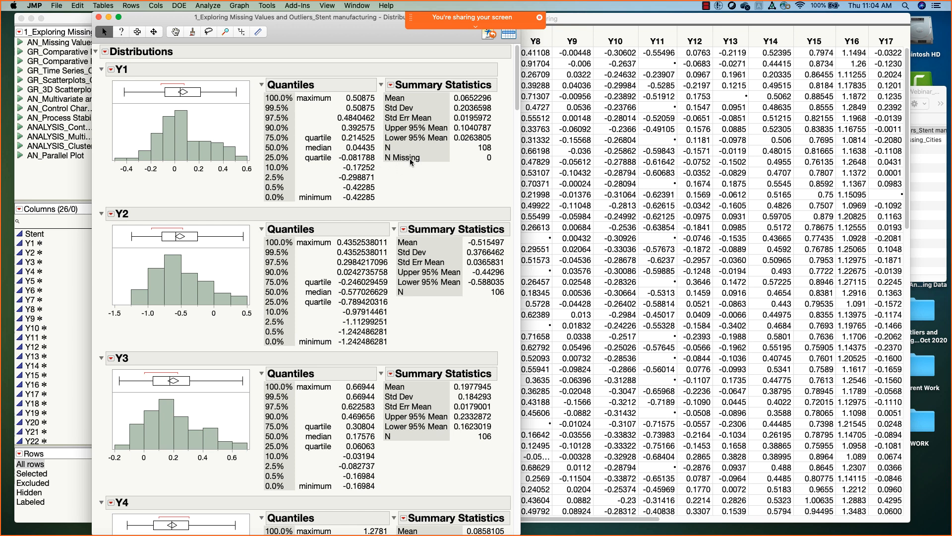
pyautogui.moveTo(411, 161)
# Add N Missing to the summary statistics of Y2 and Y3, and review the result in the report.
pyautogui.moveTo(517, 104); pyautogui.dragTo(494, 52)
pyautogui.click(403, 230)
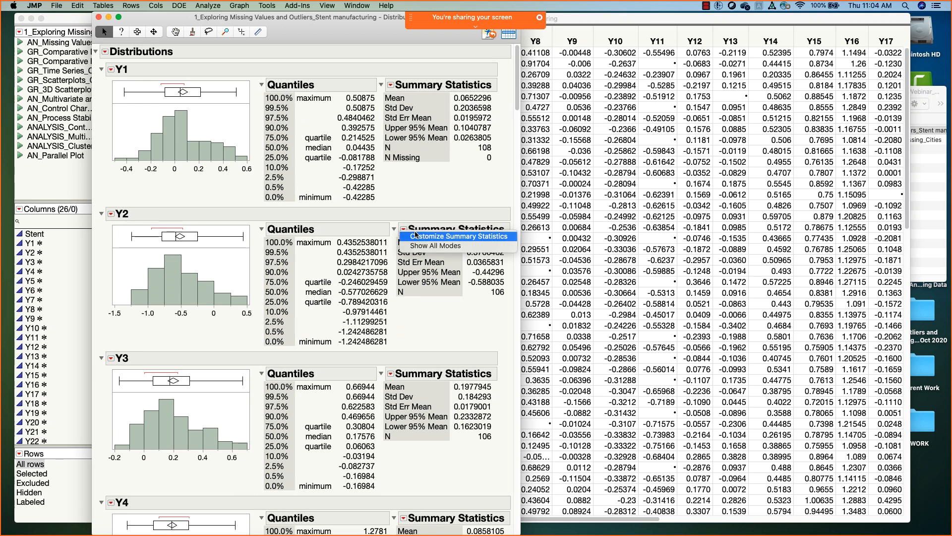
pyautogui.click(422, 236)
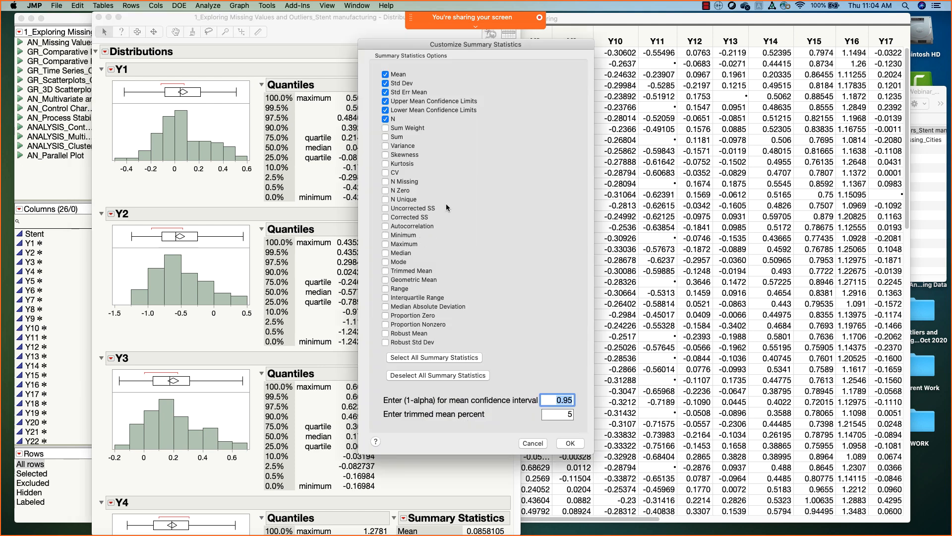
pyautogui.click(415, 183)
pyautogui.click(571, 443)
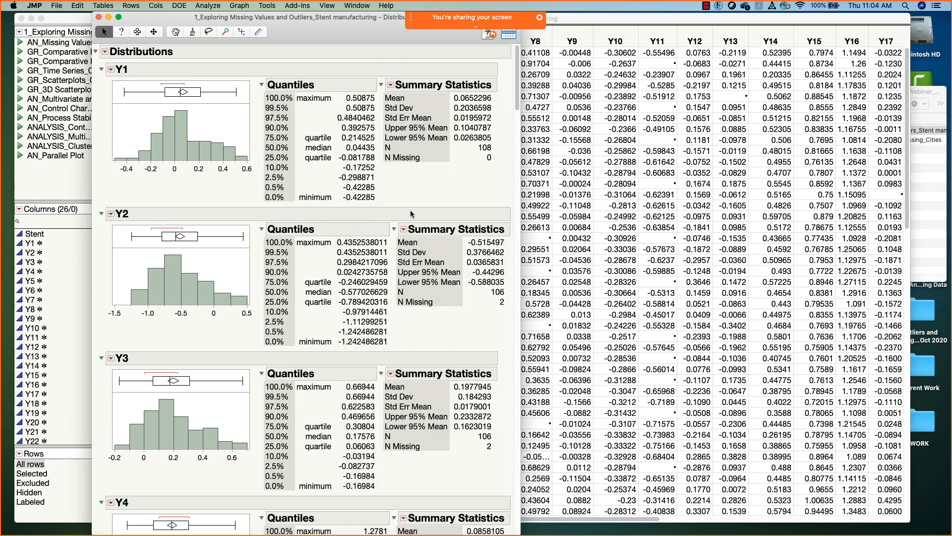
pyautogui.moveTo(399, 312)
pyautogui.mouseDown()
pyautogui.moveTo(500, 321)
pyautogui.moveTo(409, 287)
pyautogui.moveTo(392, 310)
pyautogui.mouseUp()
pyautogui.moveTo(379, 443)
pyautogui.mouseDown()
pyautogui.moveTo(456, 469)
pyautogui.moveTo(428, 440)
pyautogui.mouseUp()
pyautogui.moveTo(517, 101)
pyautogui.mouseDown()
pyautogui.moveTo(517, 190)
pyautogui.moveTo(517, 69)
pyautogui.mouseUp()
# Turn on N Missing for the Distribution Summary Statistics platform in the preferences.
pyautogui.click(35, 6)
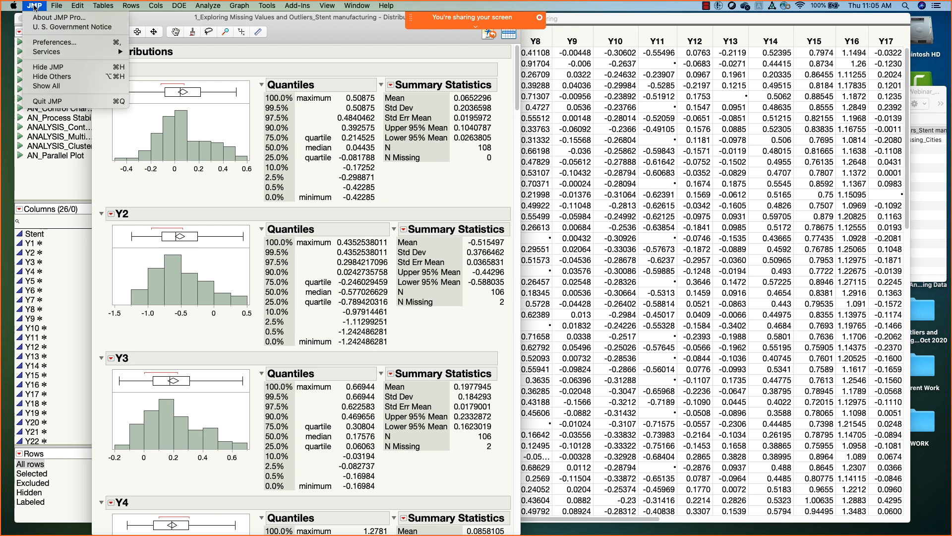
pyautogui.click(62, 44)
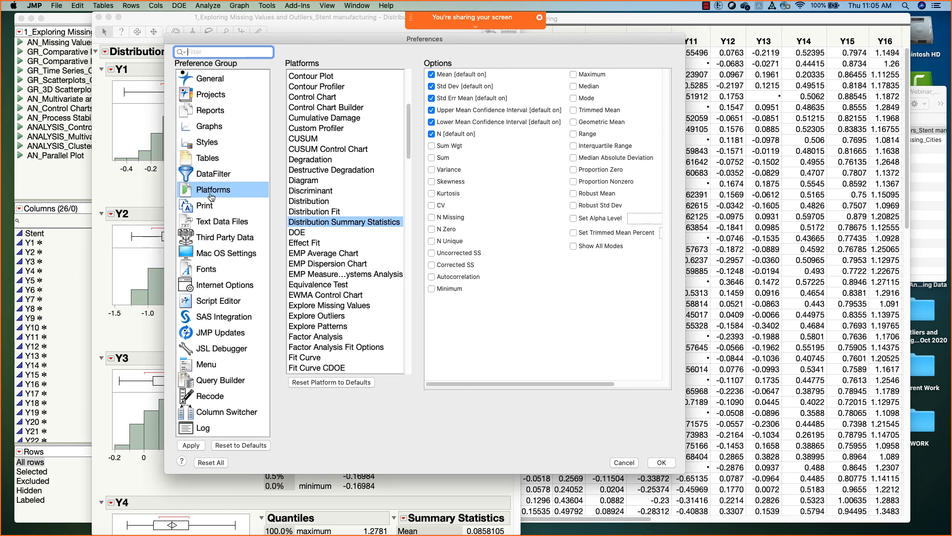
pyautogui.moveTo(408, 149)
pyautogui.mouseDown()
pyautogui.moveTo(408, 233)
pyautogui.moveTo(407, 124)
pyautogui.moveTo(408, 147)
pyautogui.mouseUp()
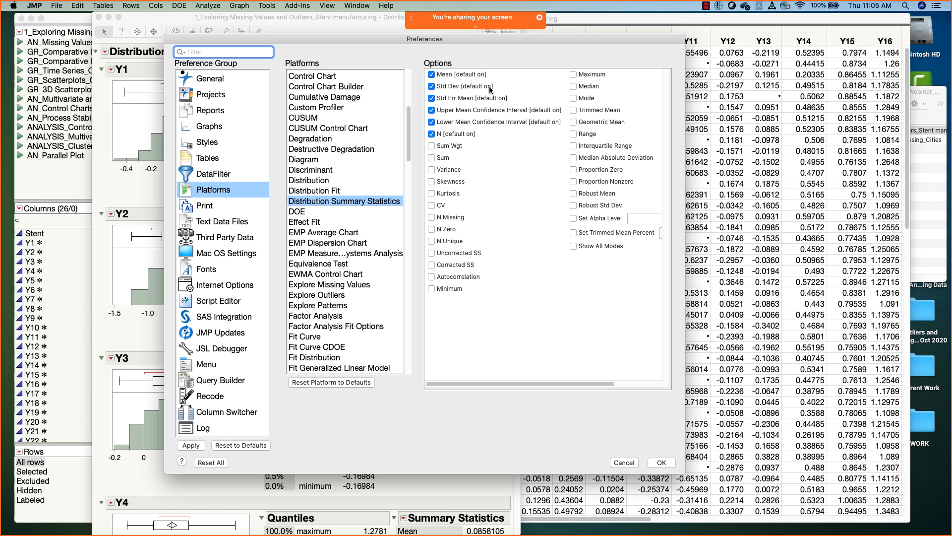
pyautogui.click(460, 218)
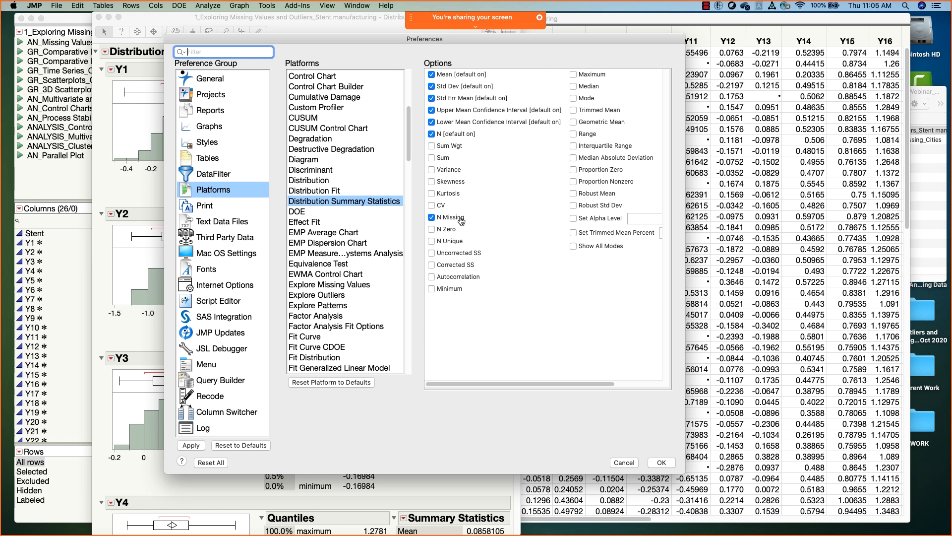
pyautogui.click(664, 462)
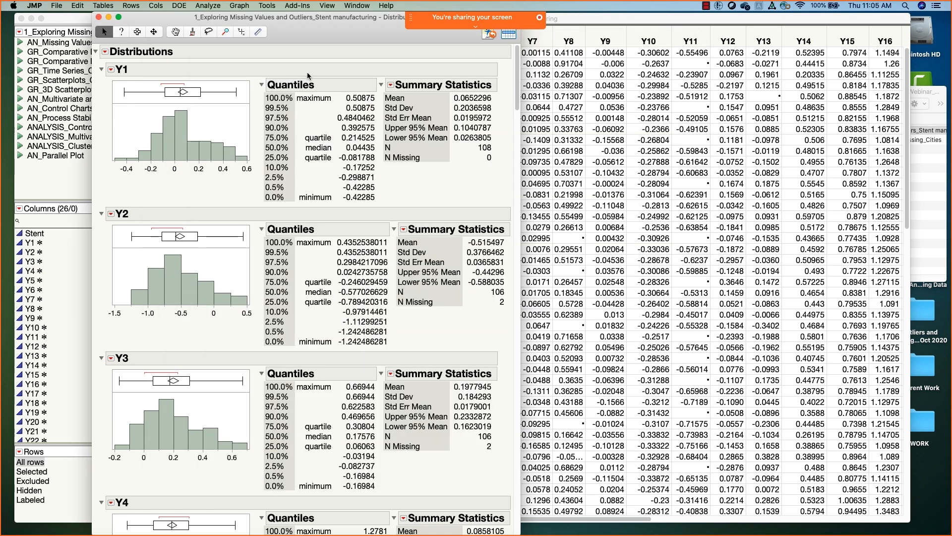
# Close the current distribution report and rerun the Distribution analysis with the recalled Y columns.
pyautogui.click(99, 17)
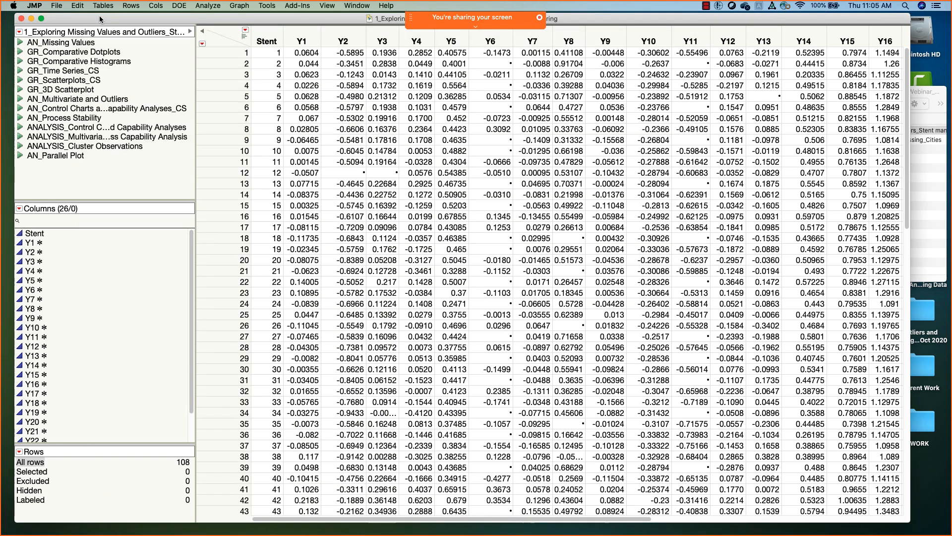
pyautogui.click(208, 5)
pyautogui.click(219, 18)
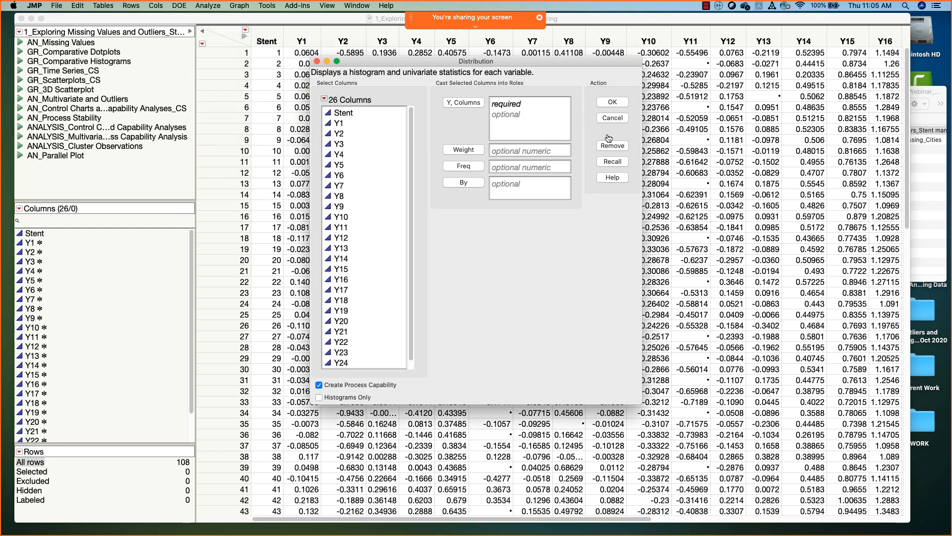
pyautogui.click(614, 162)
pyautogui.click(611, 102)
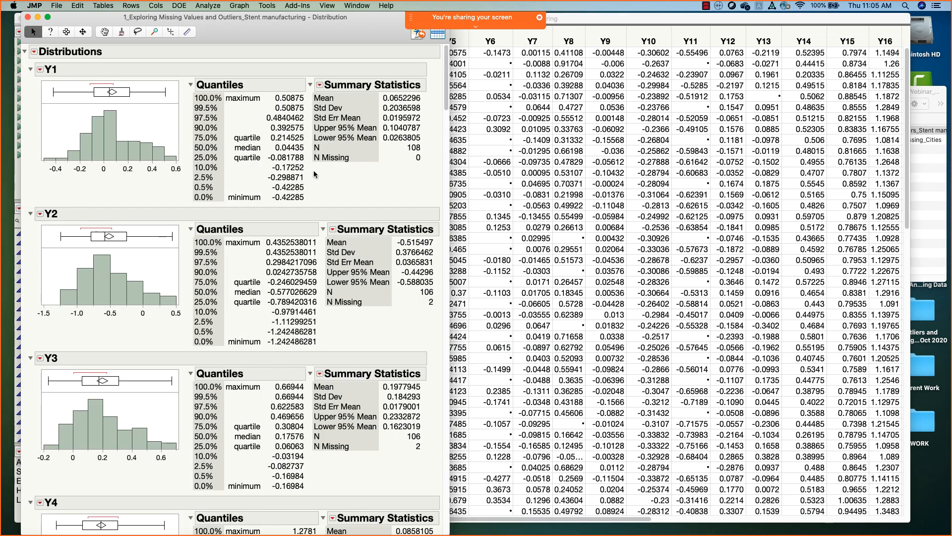
# Review the N Missing statistics for Y1 and Y2 in the new distribution report and close it.
pyautogui.moveTo(314, 168)
pyautogui.mouseDown()
pyautogui.moveTo(431, 170)
pyautogui.moveTo(316, 150)
pyautogui.moveTo(314, 161)
pyautogui.mouseUp()
pyautogui.moveTo(340, 307)
pyautogui.mouseDown()
pyautogui.moveTo(394, 327)
pyautogui.moveTo(328, 296)
pyautogui.mouseUp()
pyautogui.moveTo(344, 34); pyautogui.dragTo(495, 36)
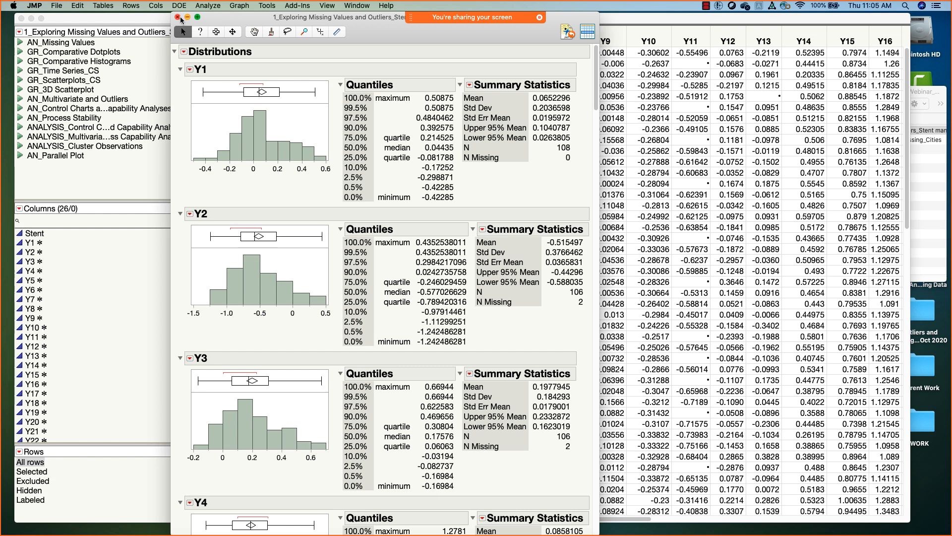
pyautogui.click(177, 18)
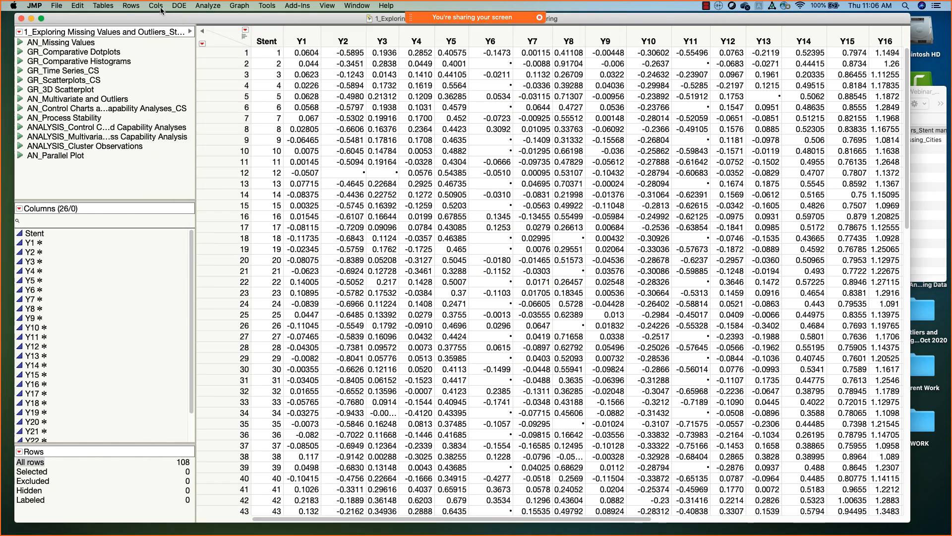
# Open the Columns Viewer for the stent table and place its window over the middle of the data.
pyautogui.click(156, 7)
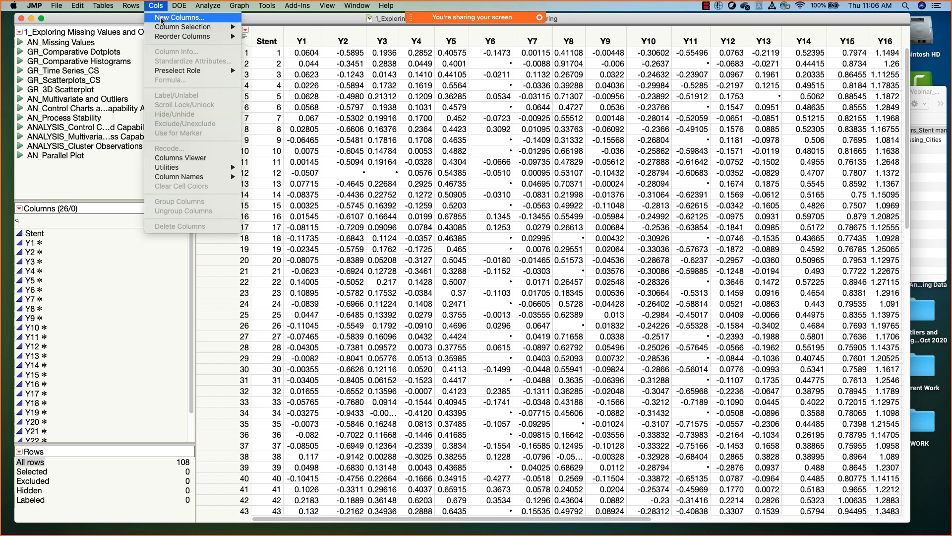
pyautogui.click(209, 159)
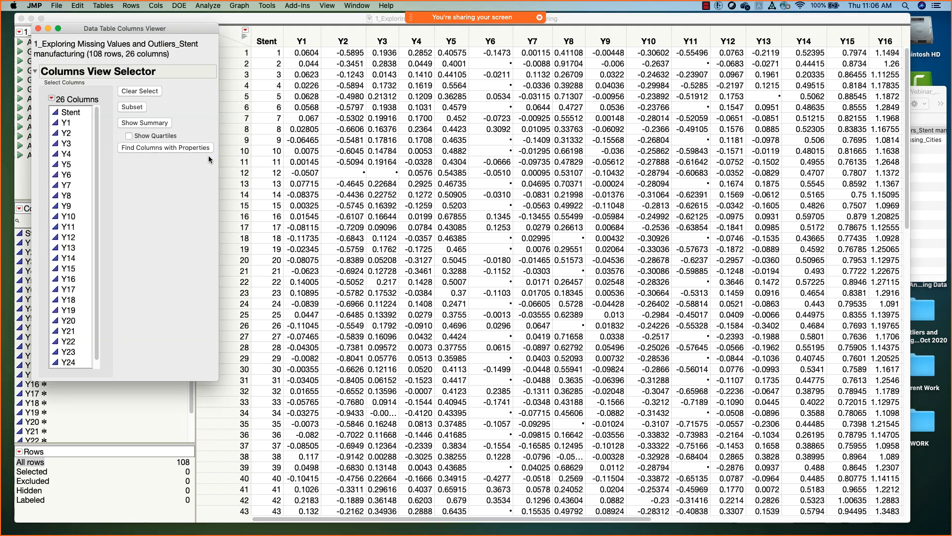
pyautogui.moveTo(177, 28); pyautogui.dragTo(406, 40)
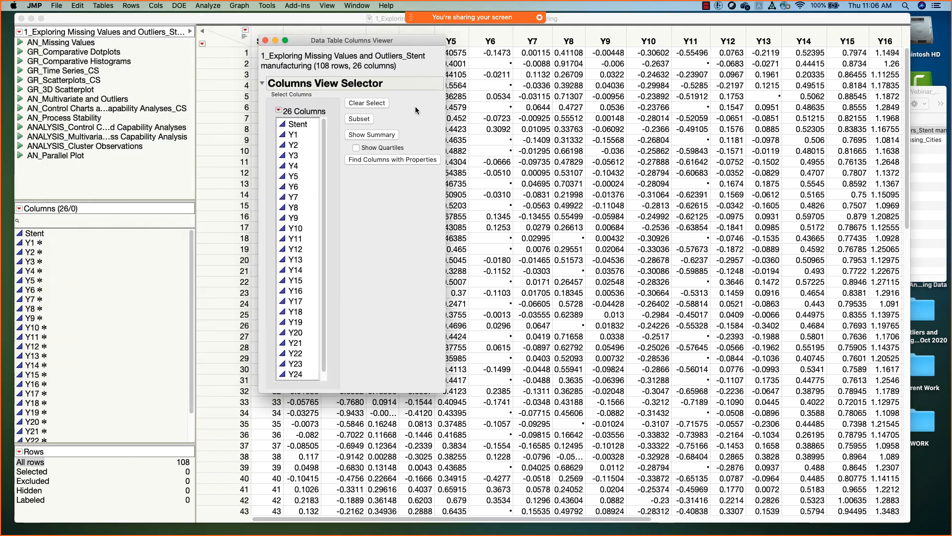
# Show summary statistics for columns Y1 through Y25 in the Columns Viewer, review N Missing for each, and close the viewer.
pyautogui.moveTo(293, 135); pyautogui.dragTo(291, 437)
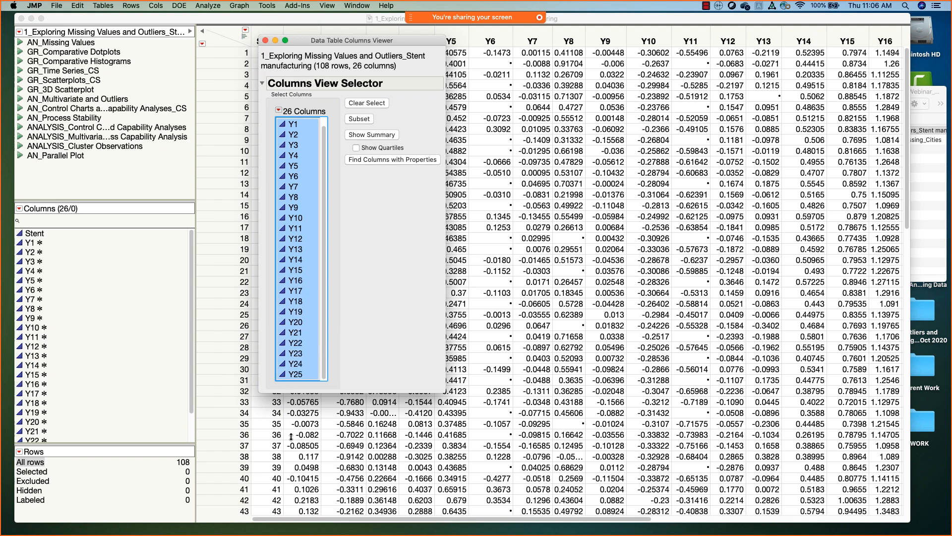
pyautogui.click(385, 135)
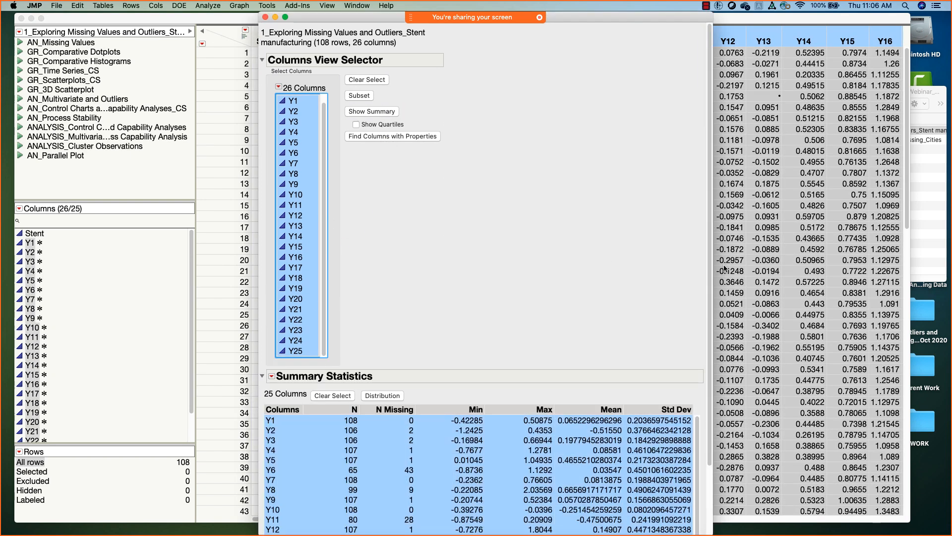
pyautogui.scroll(-4, 519, 267)
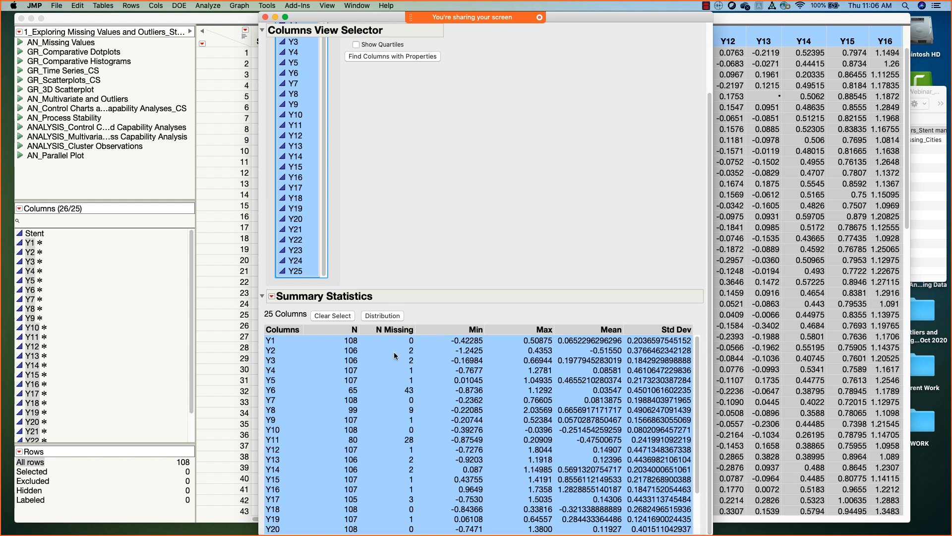
pyautogui.click(265, 17)
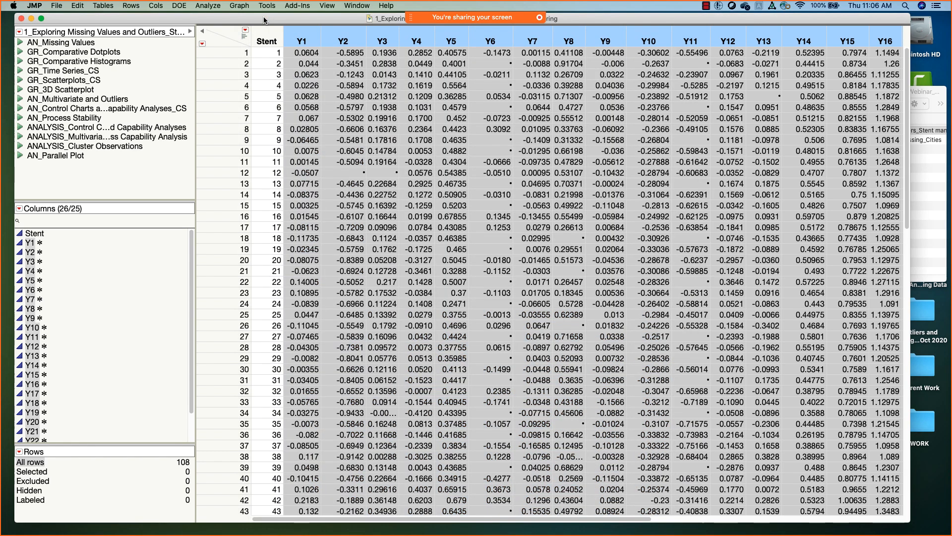
# Create a Summary table of the N Missing statistic for columns Y1 through Y25.
pyautogui.click(104, 6)
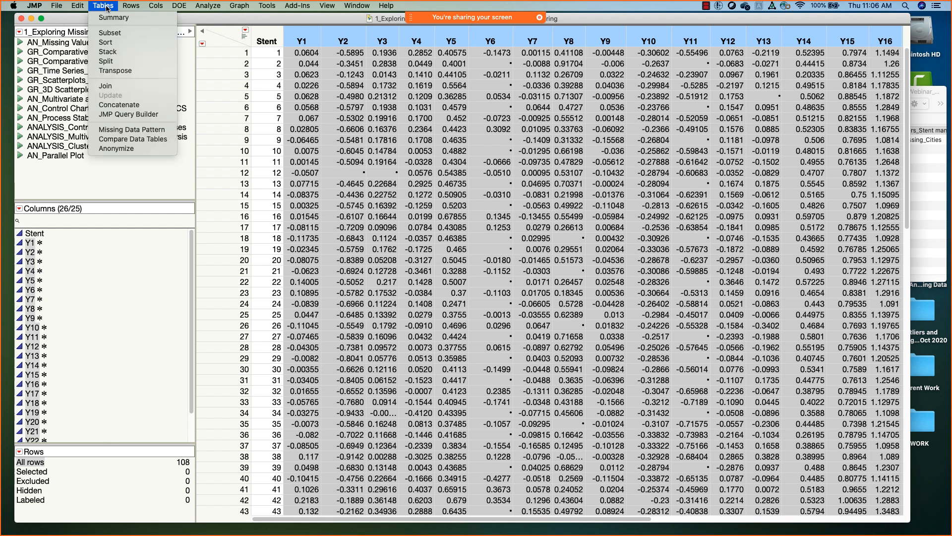
pyautogui.click(132, 20)
pyautogui.moveTo(264, 43); pyautogui.dragTo(417, 51)
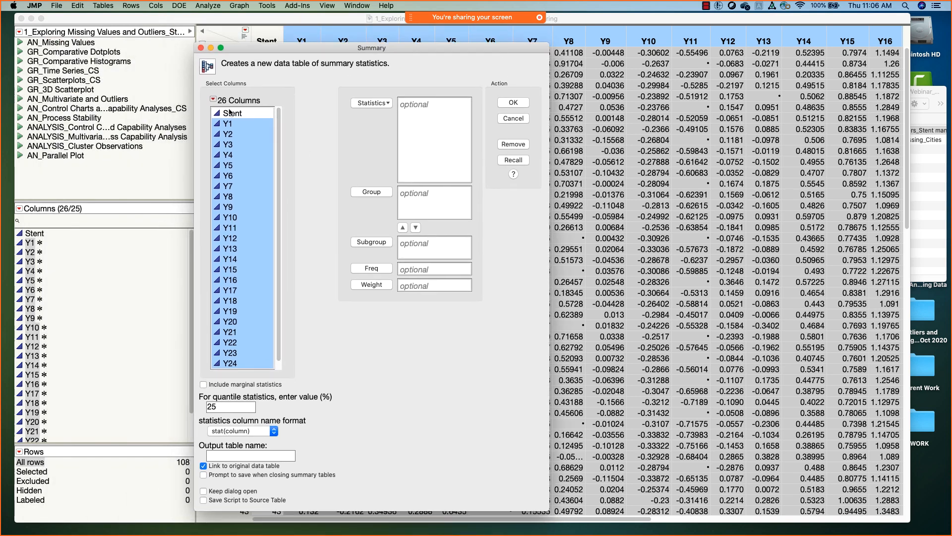
pyautogui.click(384, 104)
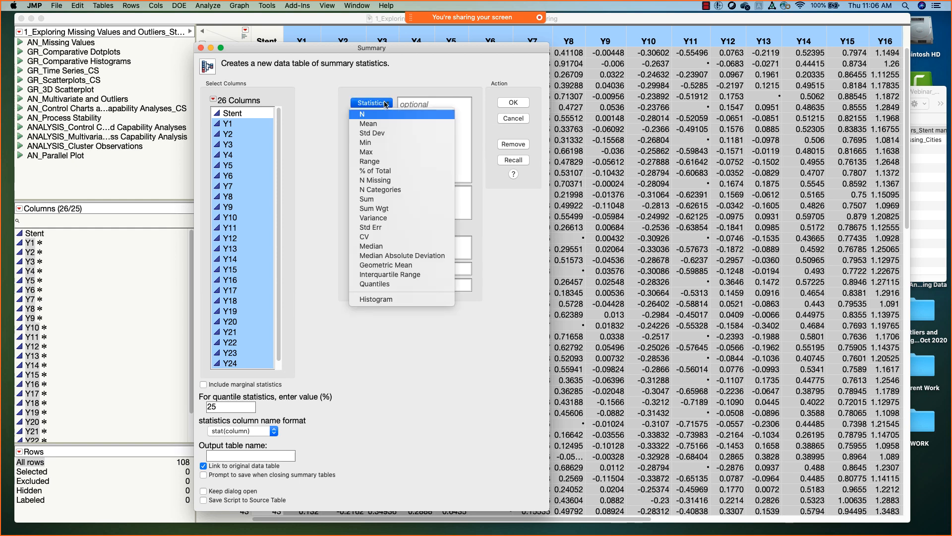
pyautogui.click(401, 180)
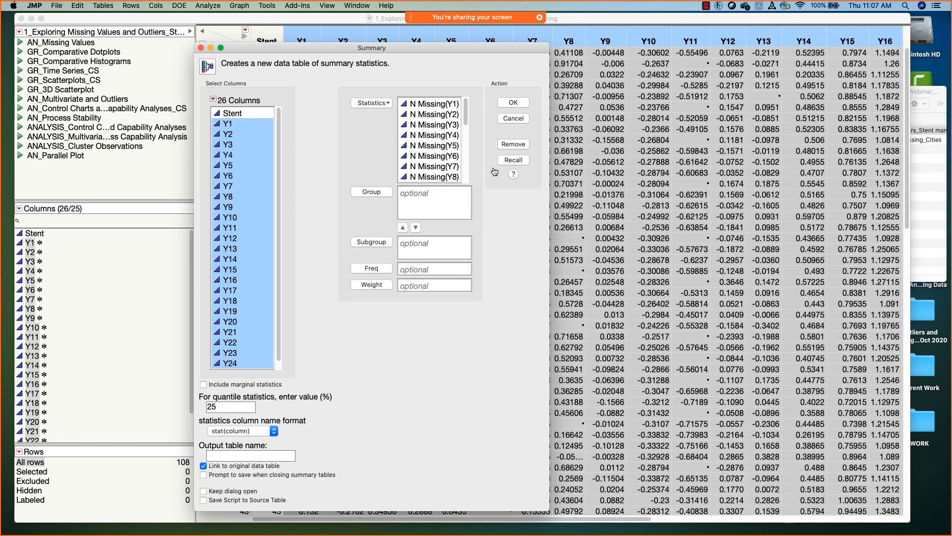
pyautogui.click(511, 104)
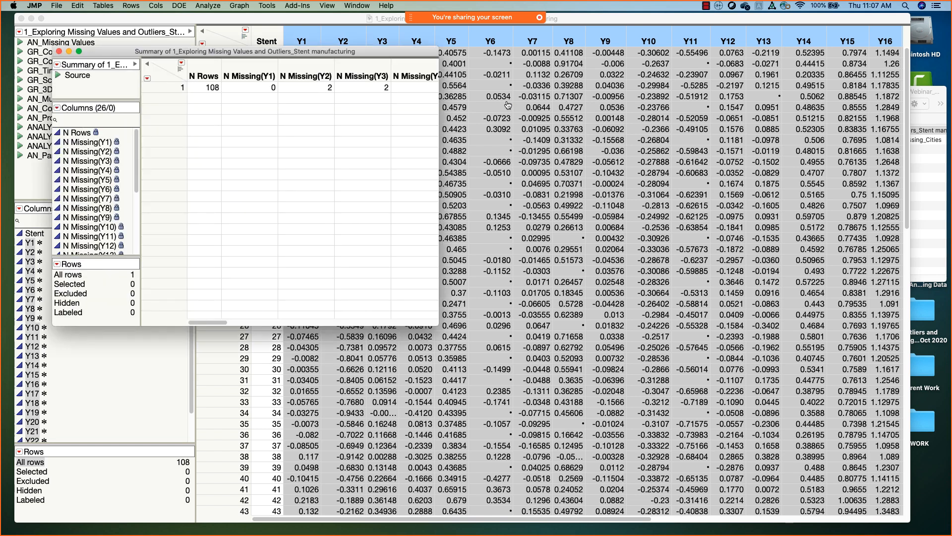
# Enlarge the summary table to review its N Missing columns, close it, and clear the column selection in the stent table.
pyautogui.moveTo(437, 322); pyautogui.dragTo(551, 376)
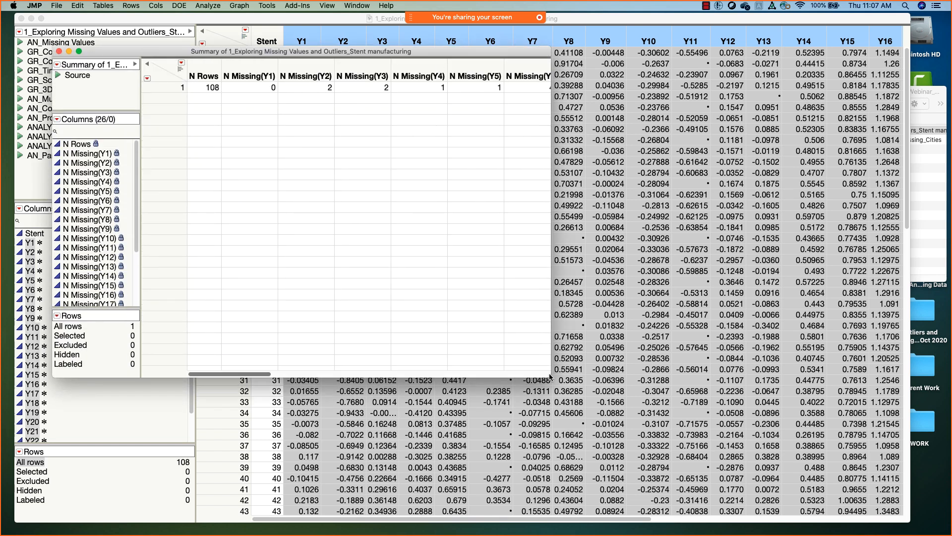
pyautogui.moveTo(218, 371); pyautogui.dragTo(199, 372)
pyautogui.click(59, 52)
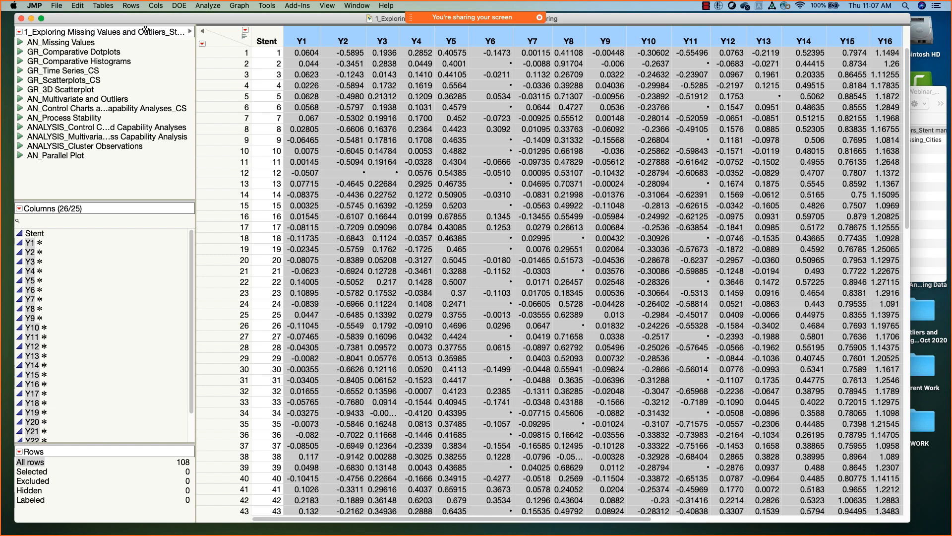
pyautogui.click(224, 29)
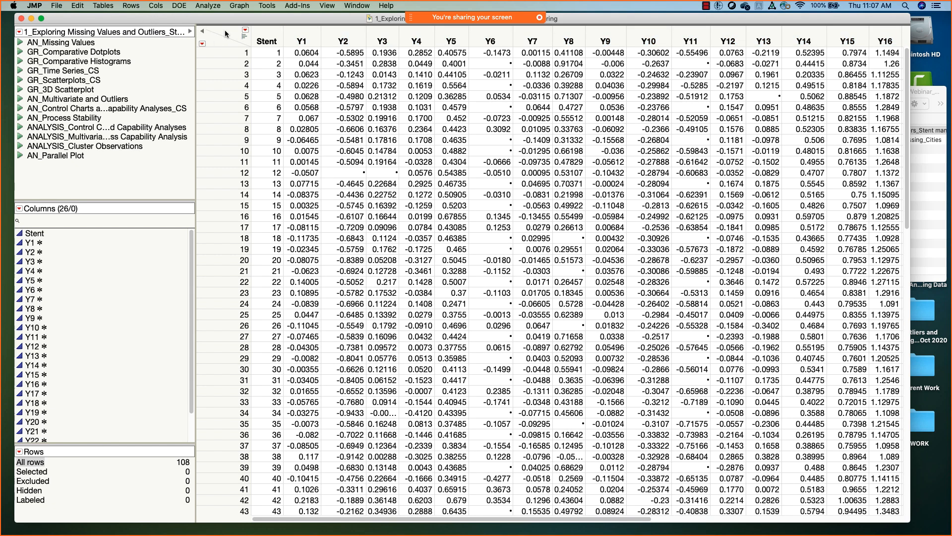
# Generate a Missing Data Pattern table for columns Y1 through Y25.
pyautogui.click(102, 6)
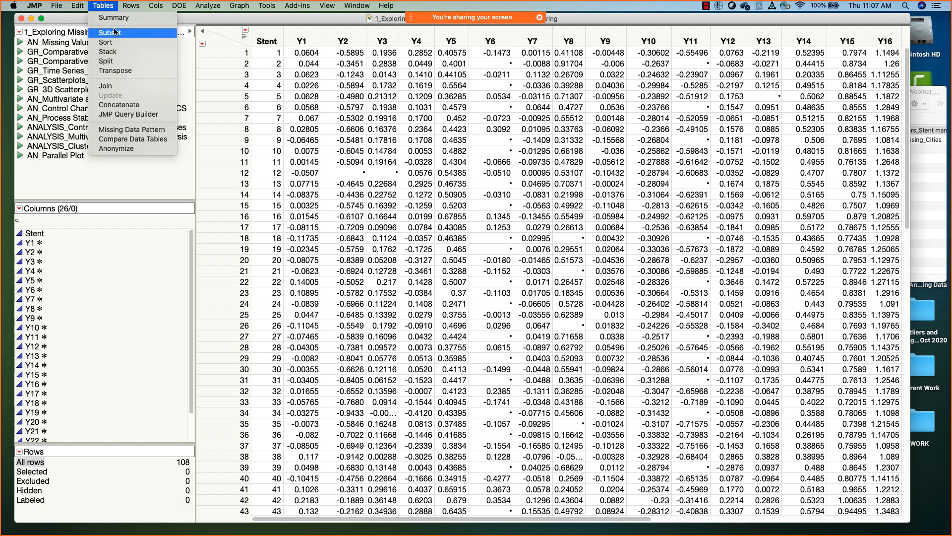
pyautogui.click(160, 132)
pyautogui.moveTo(247, 62); pyautogui.dragTo(302, 56)
pyautogui.moveTo(161, 140); pyautogui.dragTo(171, 414)
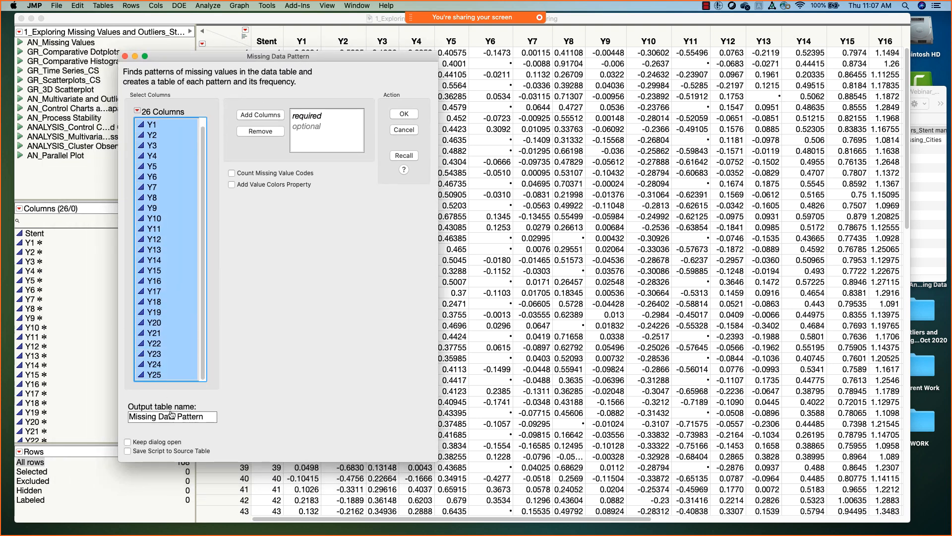
pyautogui.click(265, 115)
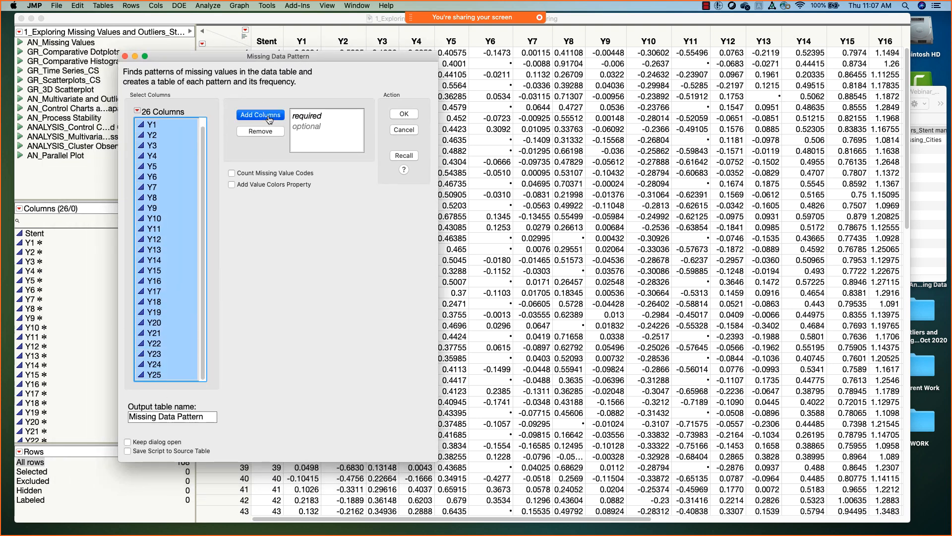
pyautogui.click(406, 115)
# Widen the missing data pattern table to show columns up to Y11 and place it over the middle of the stent data.
pyautogui.moveTo(381, 75); pyautogui.dragTo(445, 91)
pyautogui.moveTo(555, 168); pyautogui.dragTo(881, 169)
pyautogui.moveTo(466, 111); pyautogui.dragTo(523, 103)
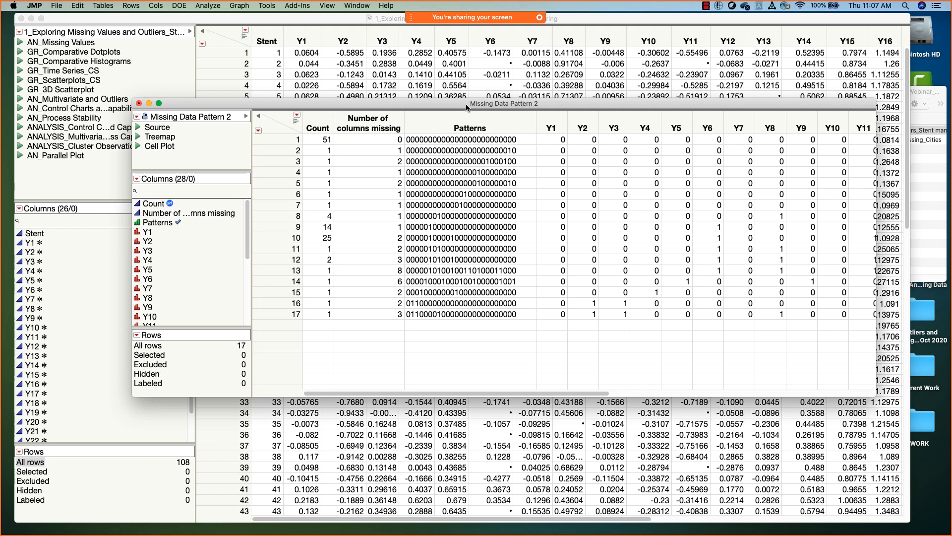
pyautogui.moveTo(466, 107); pyautogui.dragTo(455, 110)
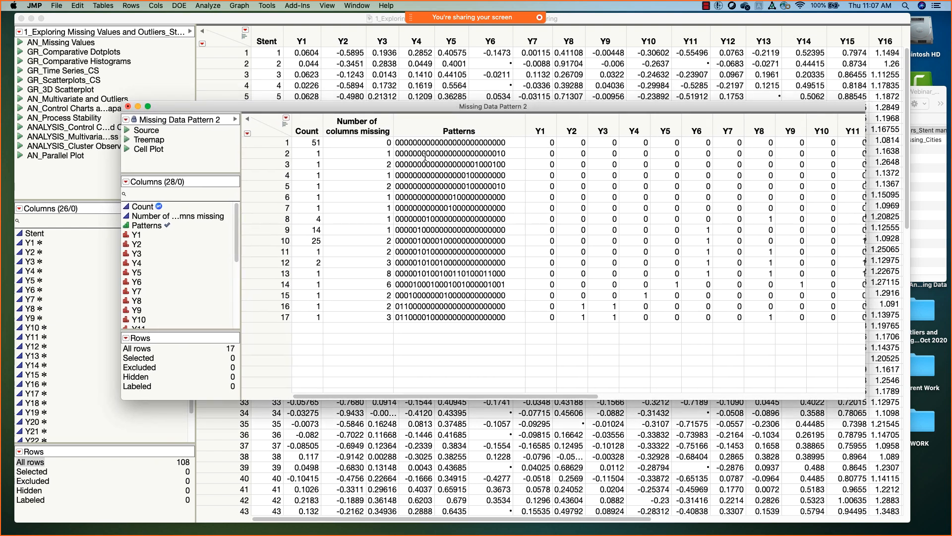
# Select the pattern row with no missing columns and inspect the linked rows in the stent table.
pyautogui.click(267, 142)
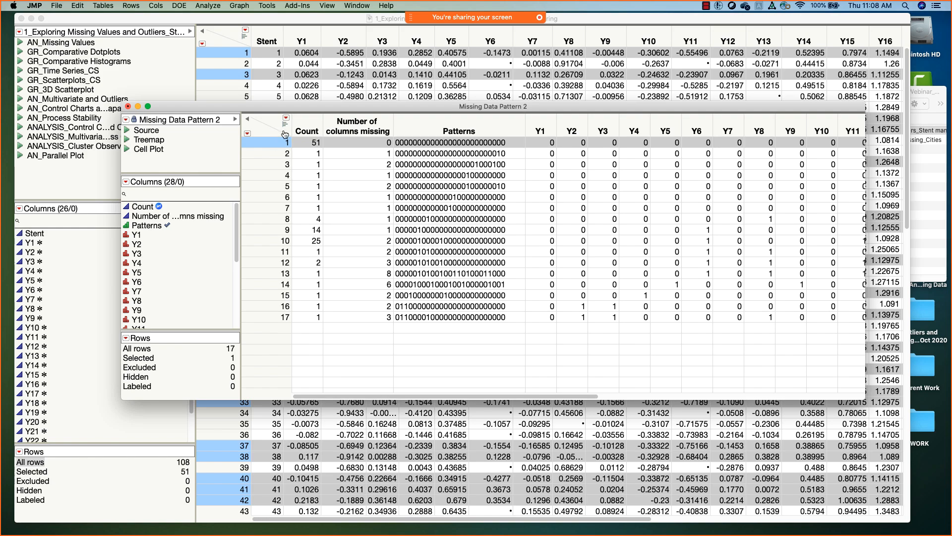
pyautogui.moveTo(289, 107); pyautogui.dragTo(348, 131)
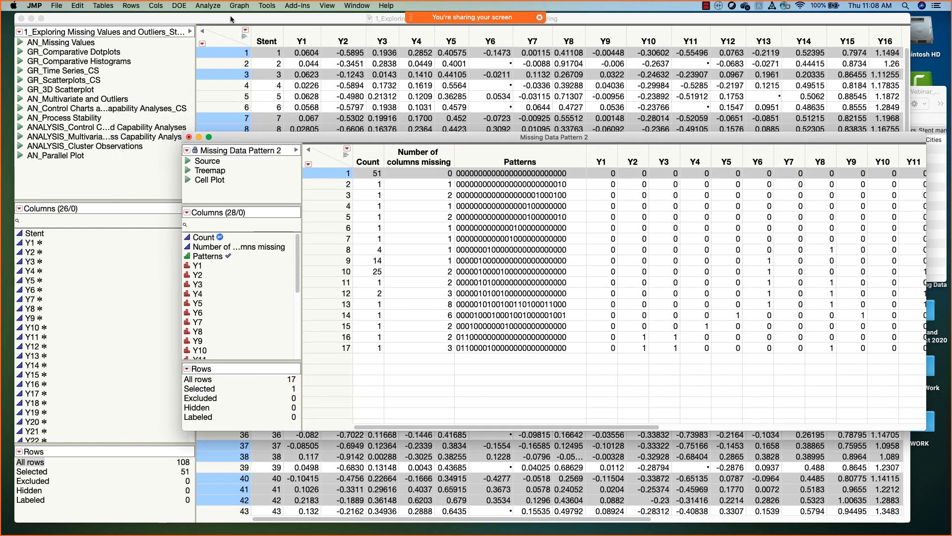
pyautogui.click(229, 19)
pyautogui.moveTo(906, 154); pyautogui.dragTo(921, 37)
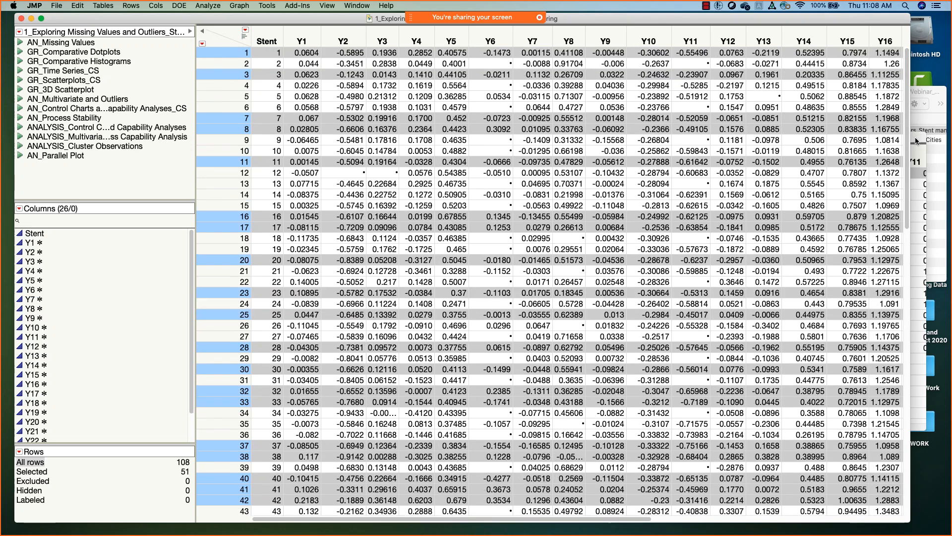
pyautogui.moveTo(918, 139); pyautogui.dragTo(865, 131)
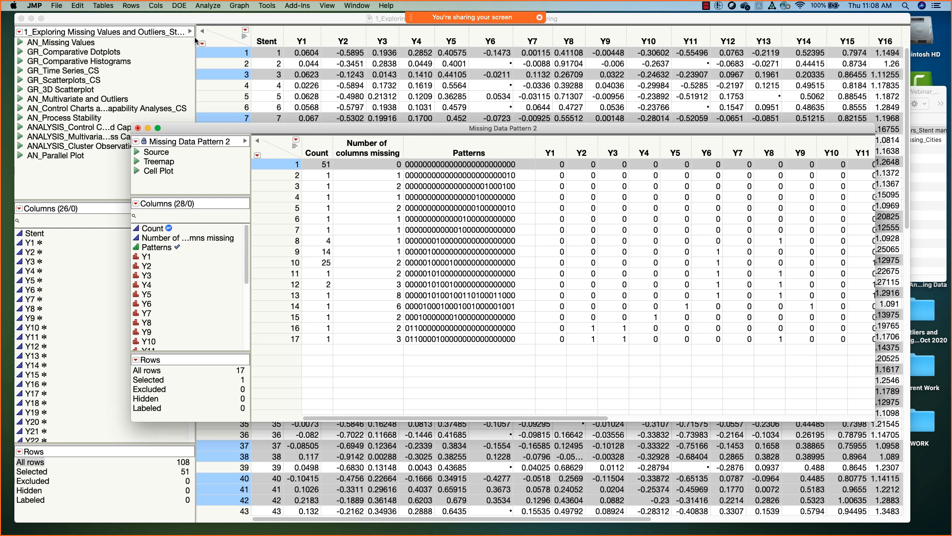
# Subset the stent table to the selected complete rows, keeping all columns and leaving Subset by off.
pyautogui.click(121, 26)
pyautogui.click(103, 6)
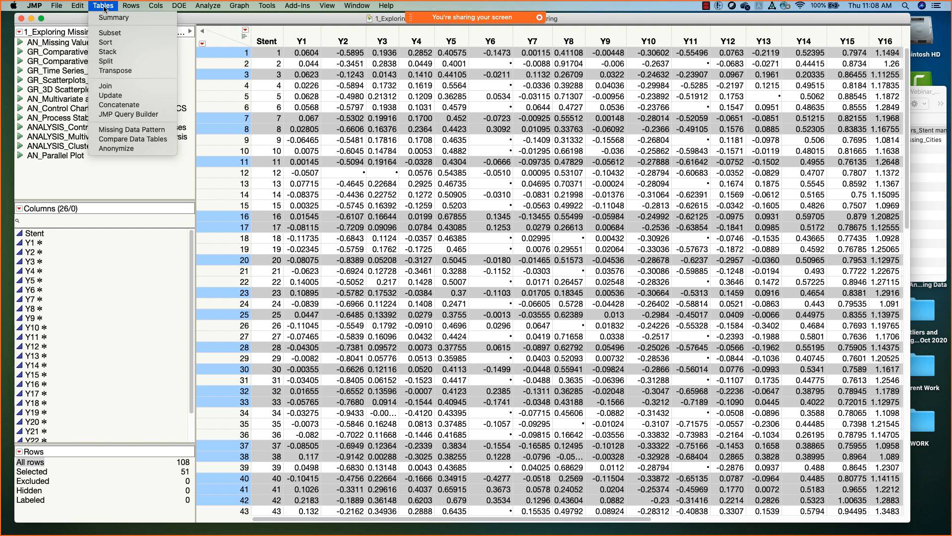
pyautogui.click(116, 34)
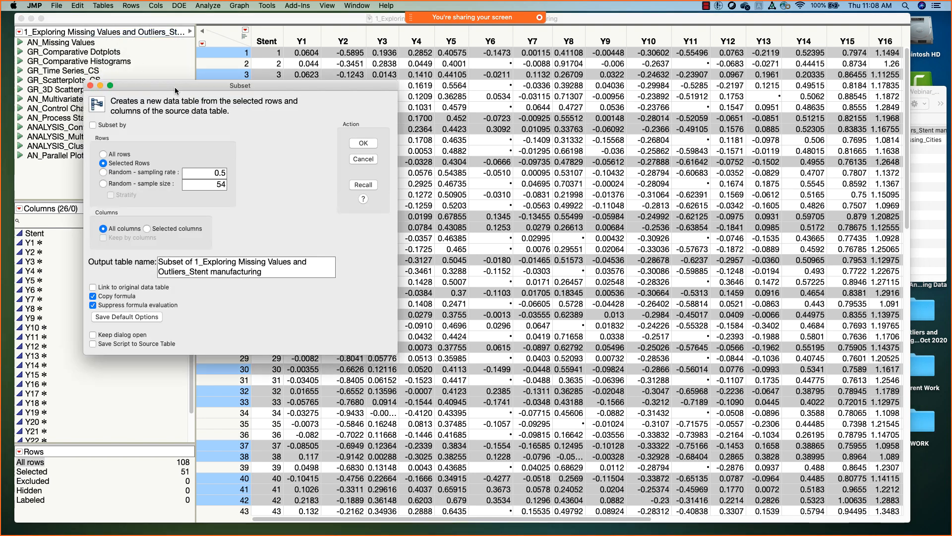
pyautogui.moveTo(189, 88); pyautogui.dragTo(261, 66)
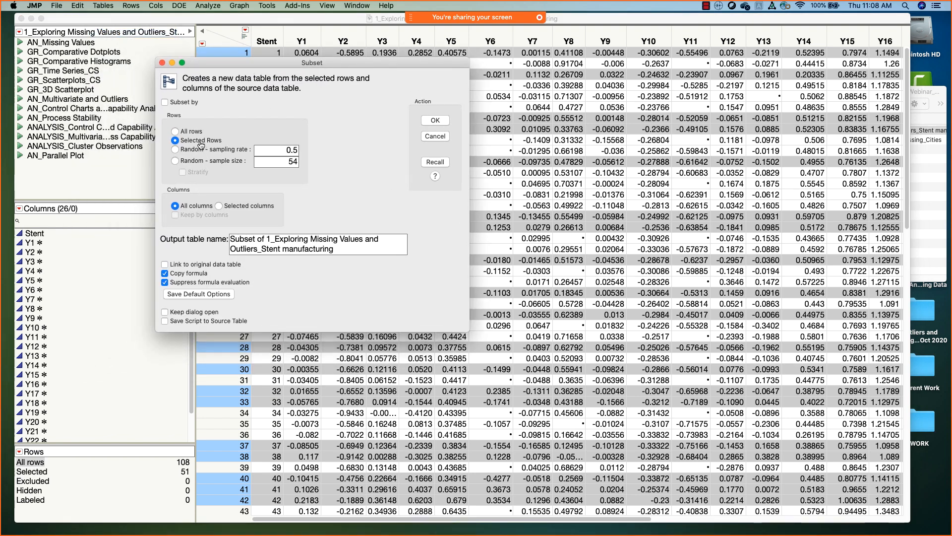
pyautogui.click(182, 103)
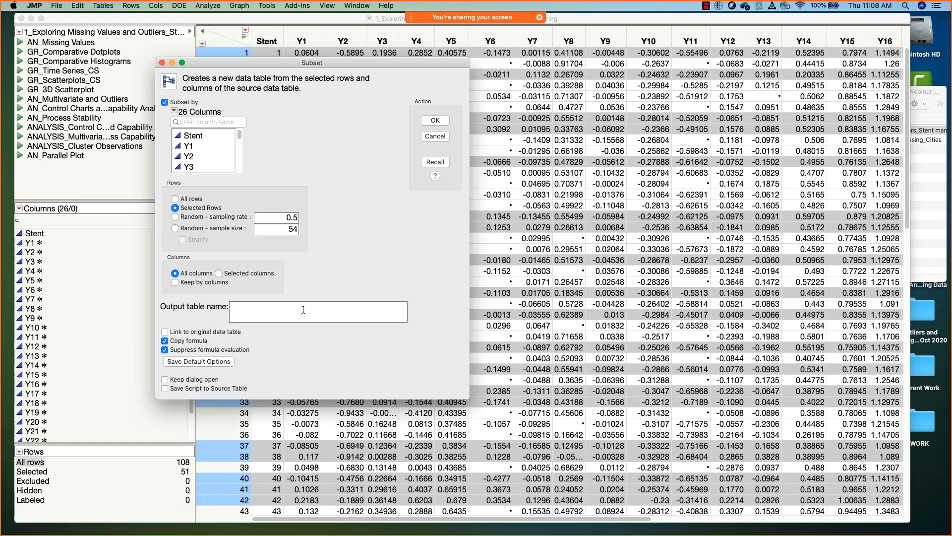
pyautogui.click(435, 120)
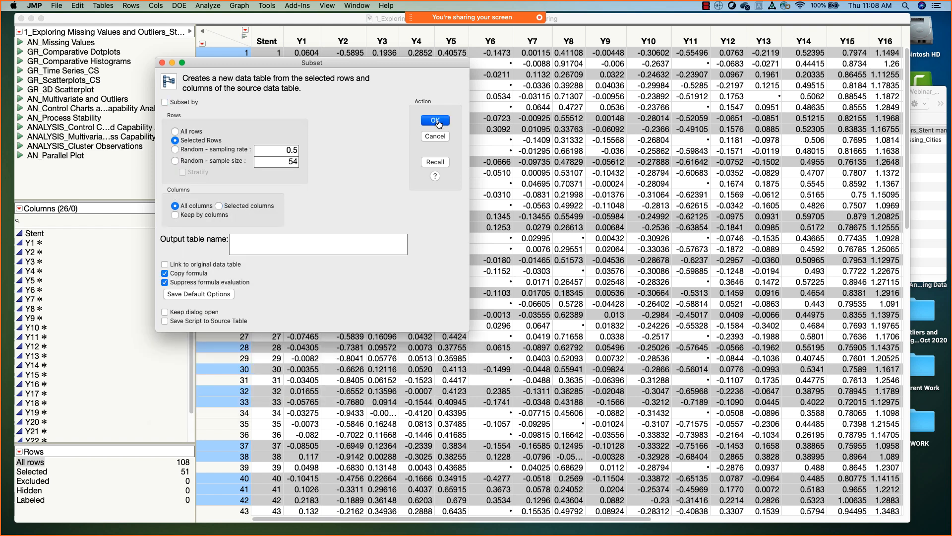
# Widen the subset table, look through its rows and columns for missing values, and close it without saving.
pyautogui.moveTo(414, 99); pyautogui.dragTo(414, 66)
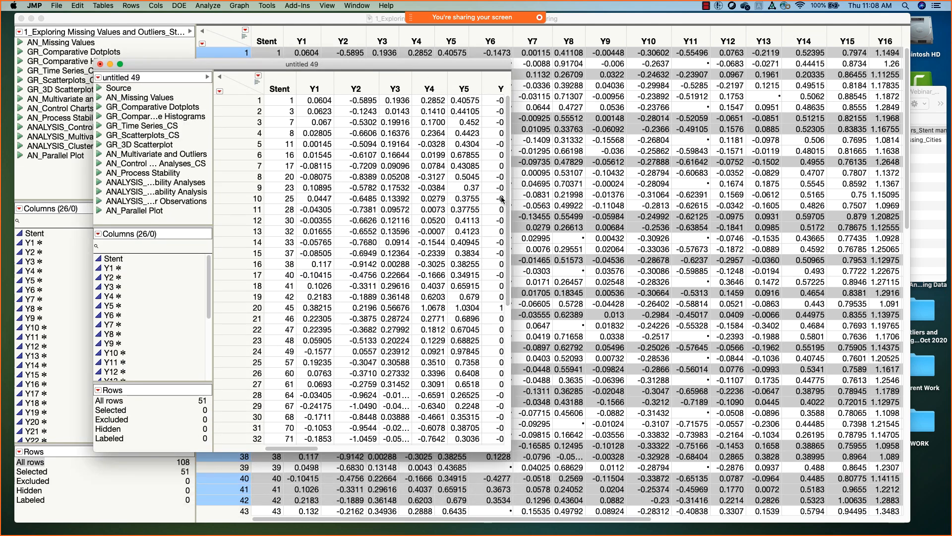
pyautogui.moveTo(511, 183); pyautogui.dragTo(790, 183)
pyautogui.scroll(-5, 778, 177)
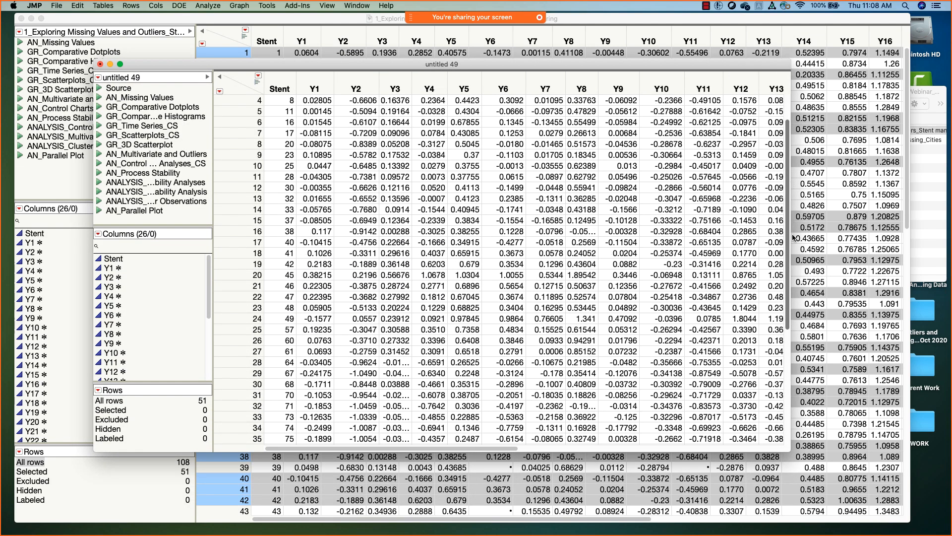
pyautogui.scroll(5, 771, 172)
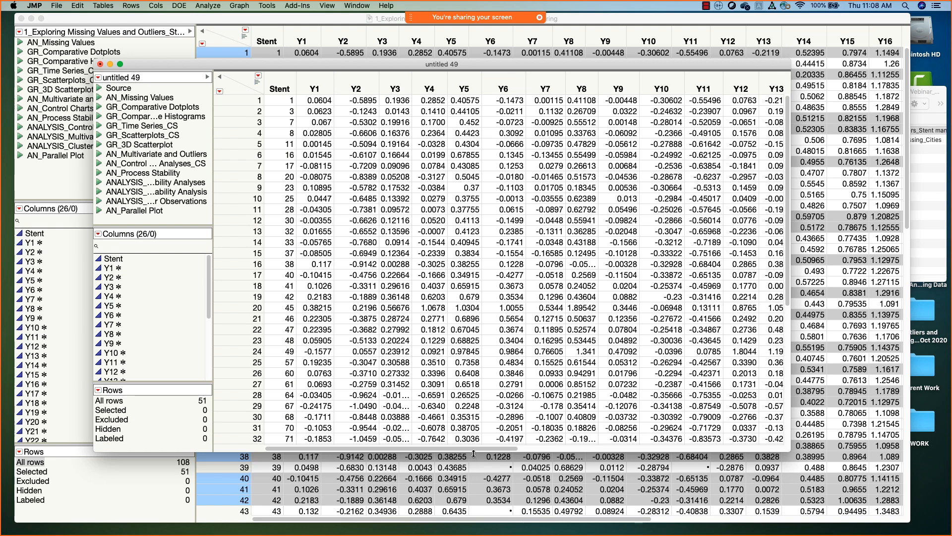
pyautogui.moveTo(472, 445); pyautogui.dragTo(651, 445)
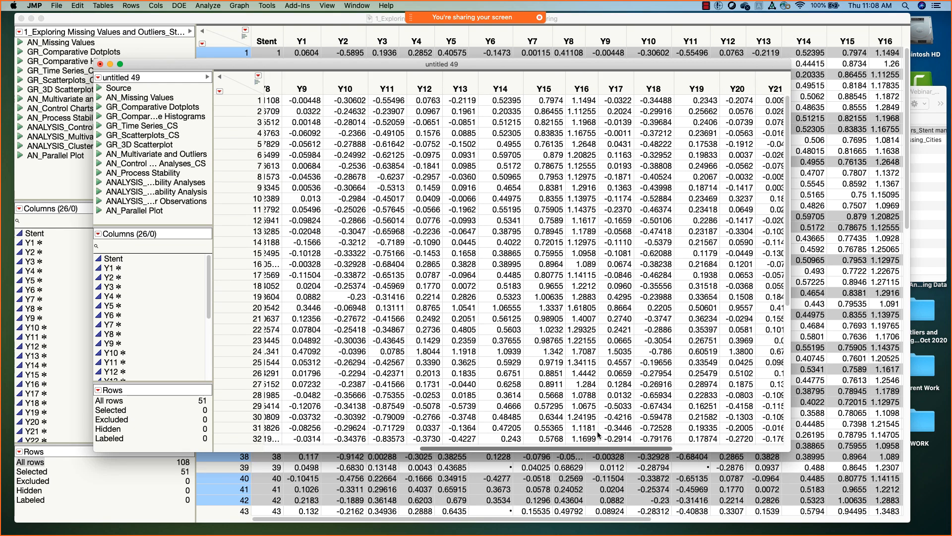
pyautogui.click(99, 67)
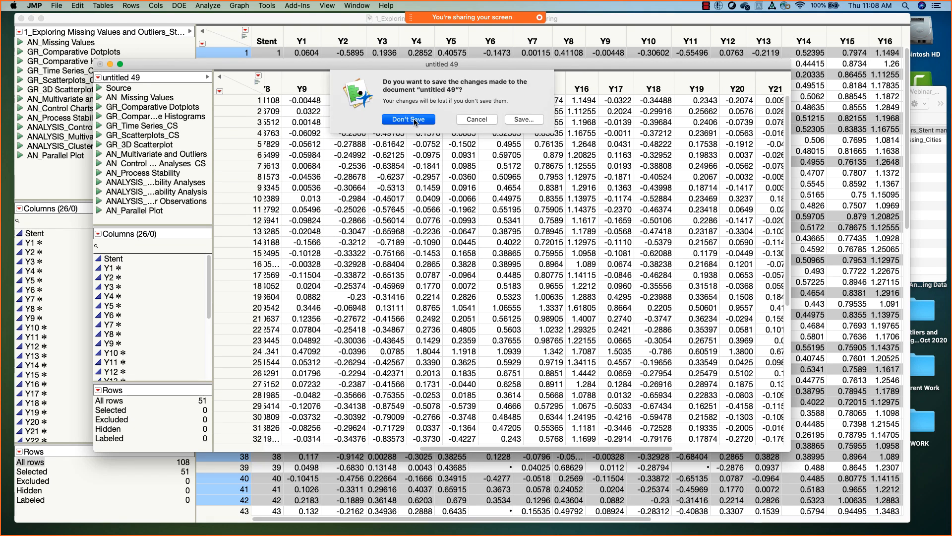
pyautogui.click(383, 119)
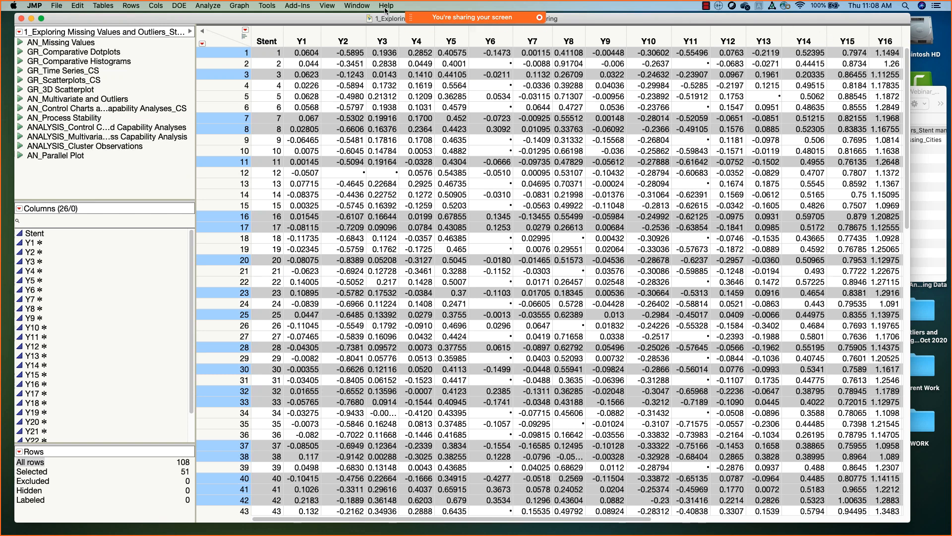
# Bring the missing data pattern table forward, try several pattern rows, select row 10, and shift the table to uncover more stent rows.
pyautogui.click(361, 6)
pyautogui.click(426, 207)
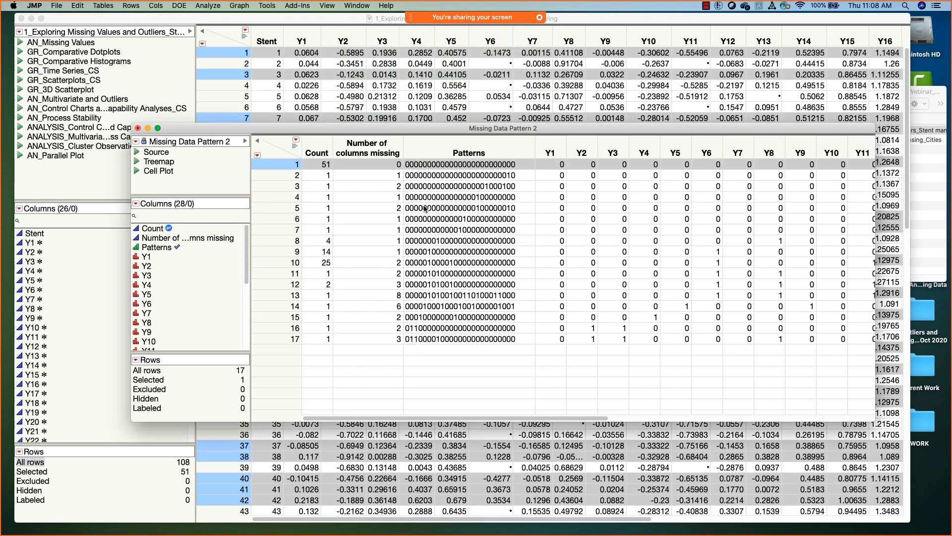
pyautogui.click(285, 186)
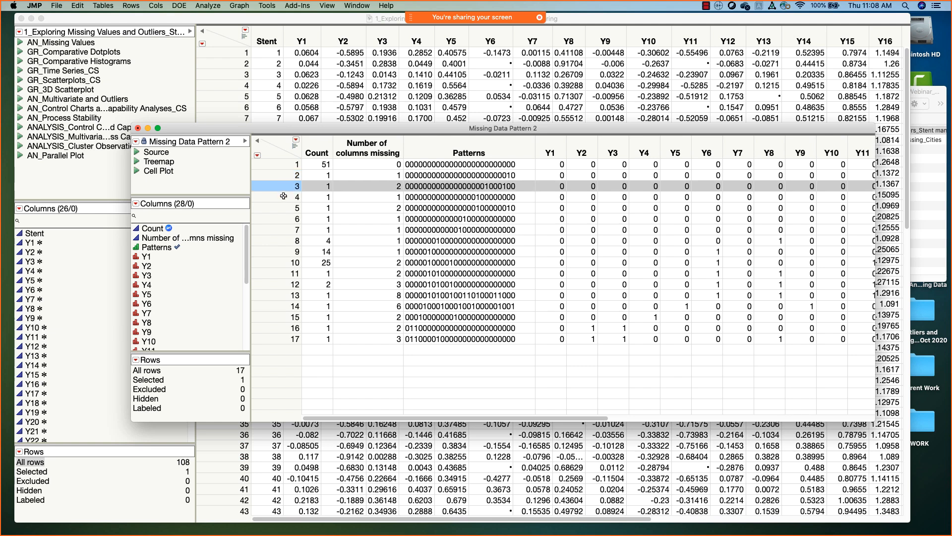
pyautogui.click(284, 197)
pyautogui.click(283, 208)
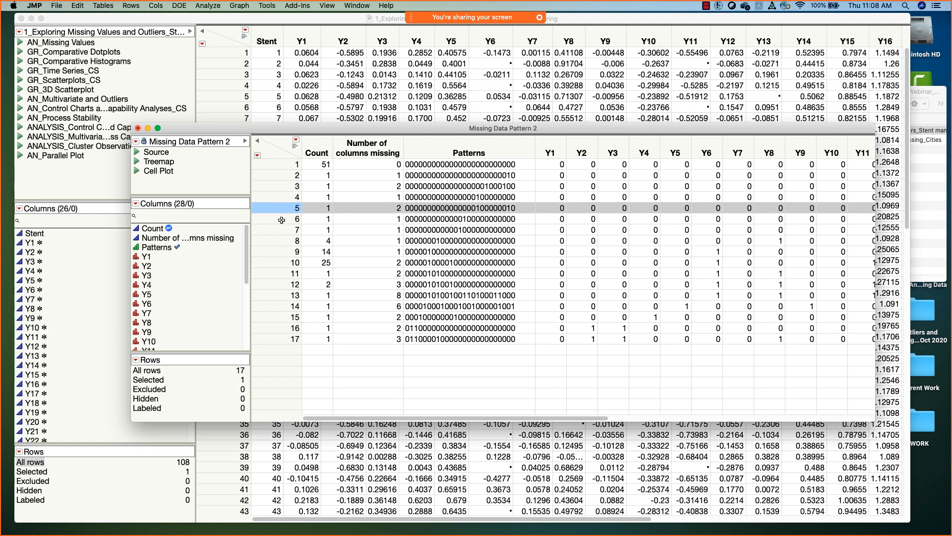
pyautogui.click(270, 260)
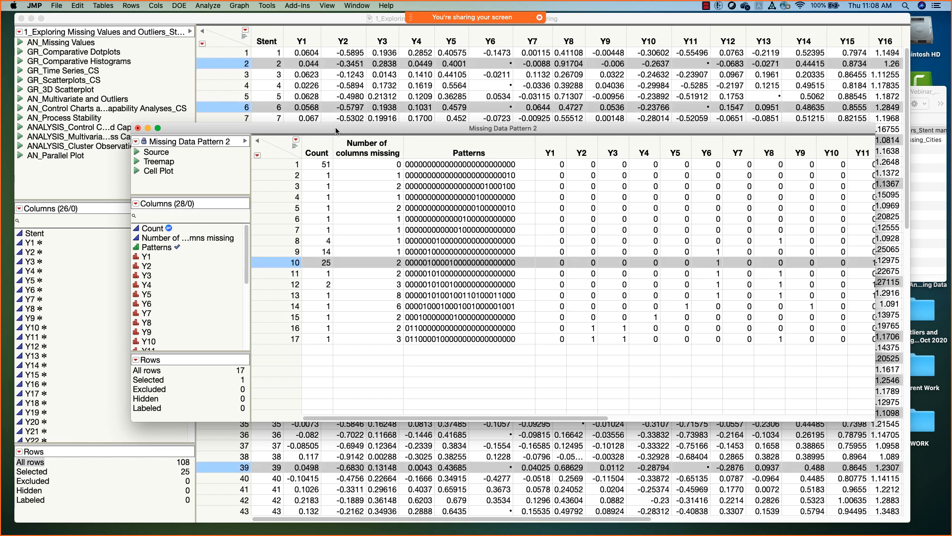
pyautogui.moveTo(336, 129); pyautogui.dragTo(393, 145)
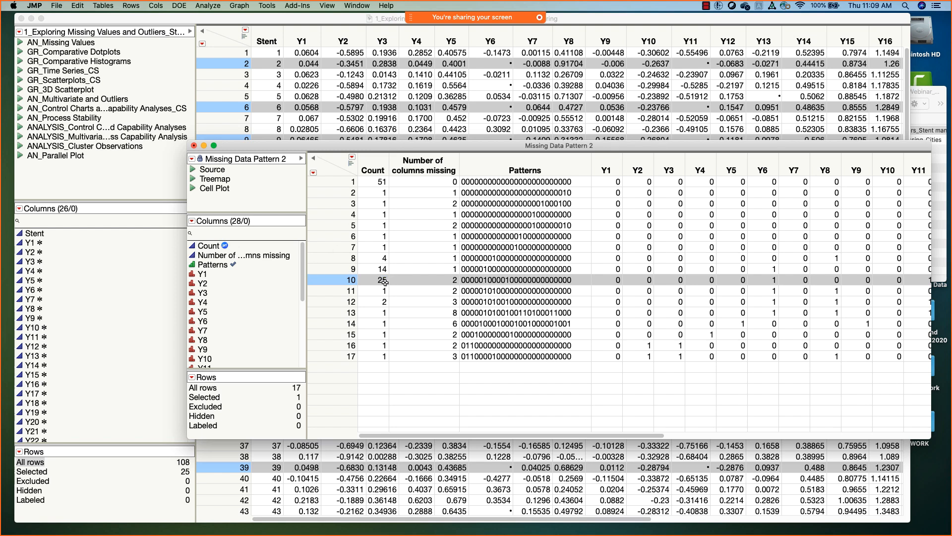
# Examine pattern row 10's number of missing columns, its flags under Y6 and Y11, and its pattern code.
pyautogui.click(449, 280)
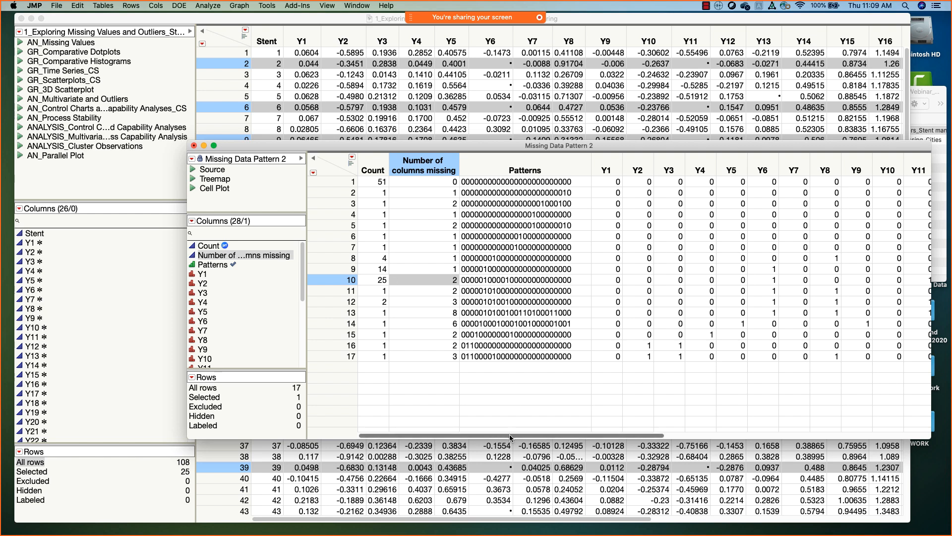
pyautogui.moveTo(510, 433); pyautogui.dragTo(722, 431)
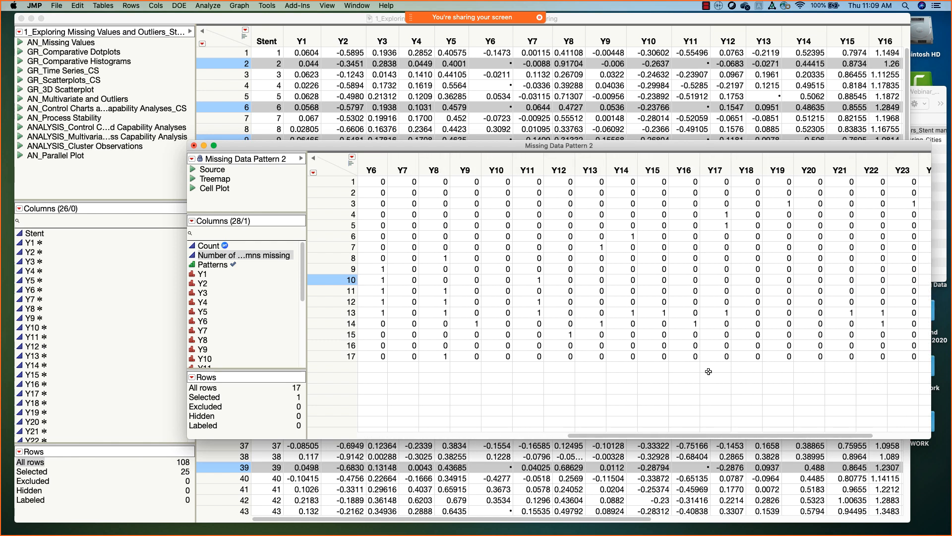
pyautogui.click(375, 279)
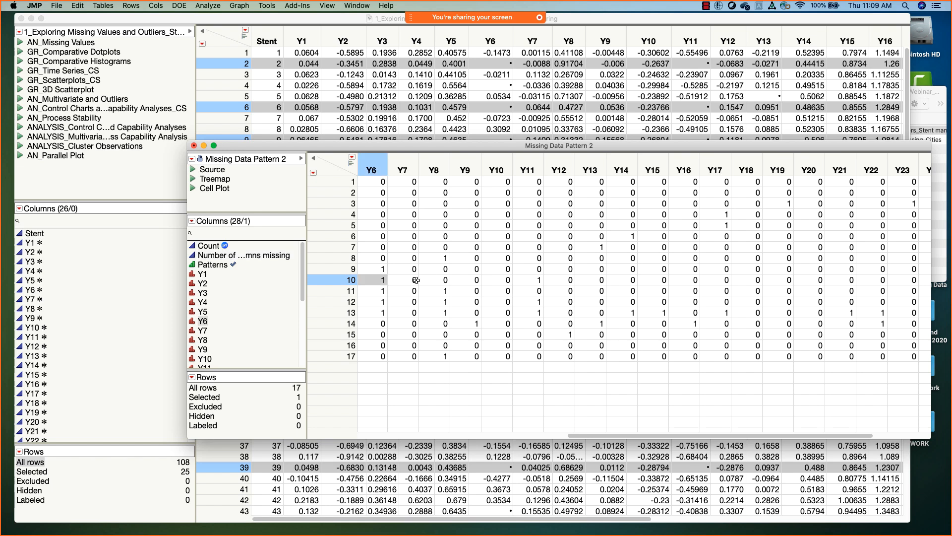
pyautogui.click(537, 278)
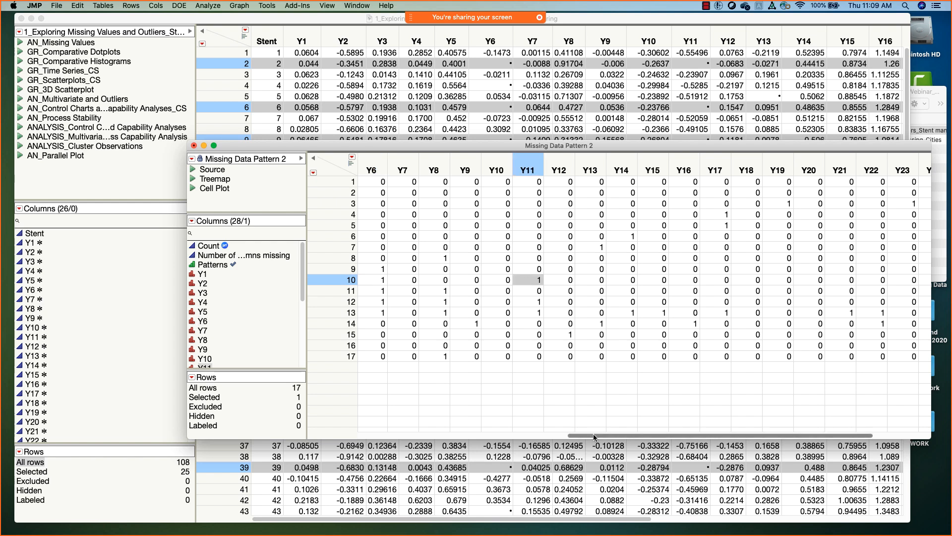
pyautogui.hscroll(-2, 529, 433)
pyautogui.hscroll(-5, 528, 433)
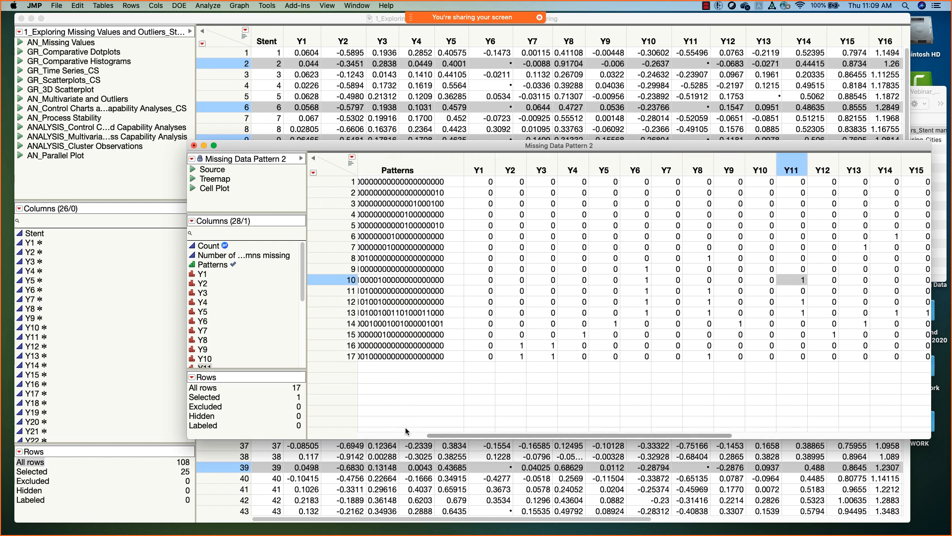
pyautogui.hscroll(-3, 406, 427)
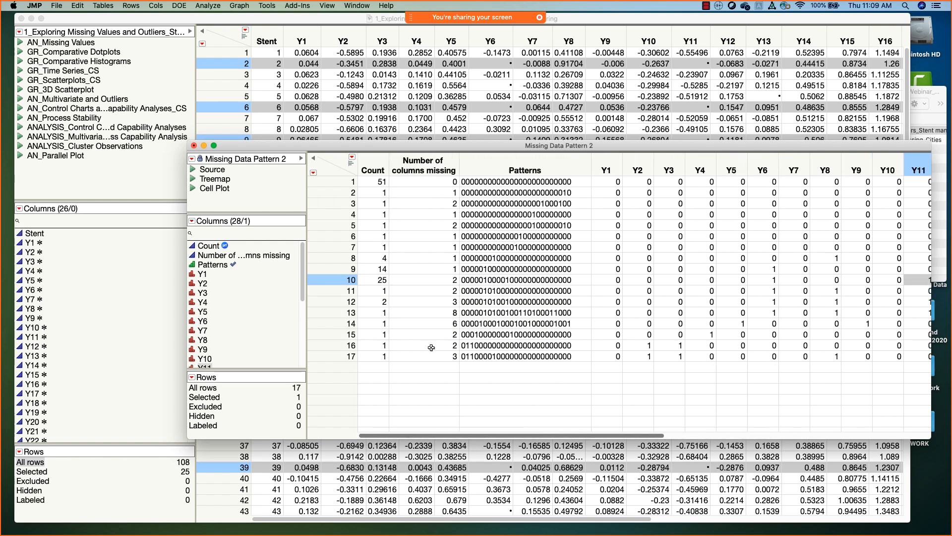
pyautogui.click(483, 279)
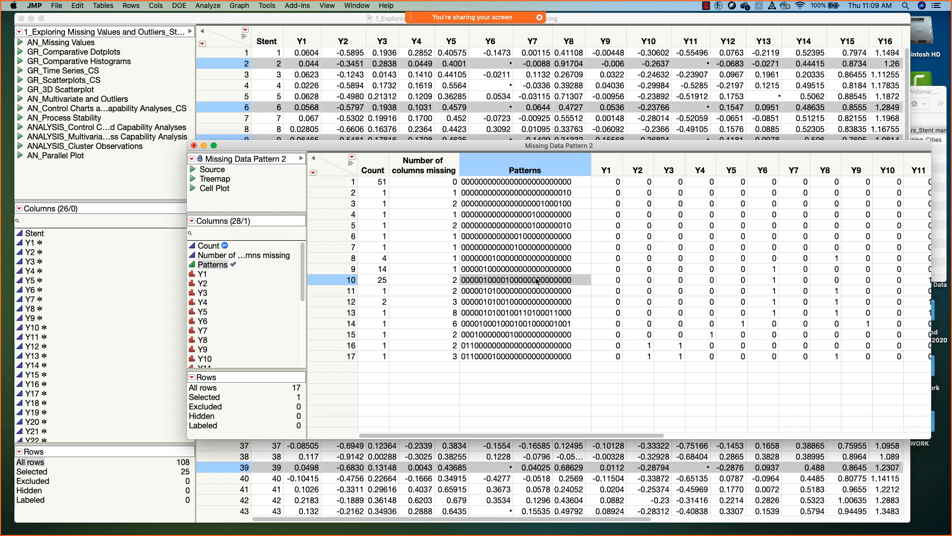
# Select pattern row 9, switch to row 10, and inspect the linked rows in the stent table before returning to the pattern table.
pyautogui.click(325, 269)
pyautogui.click(343, 171)
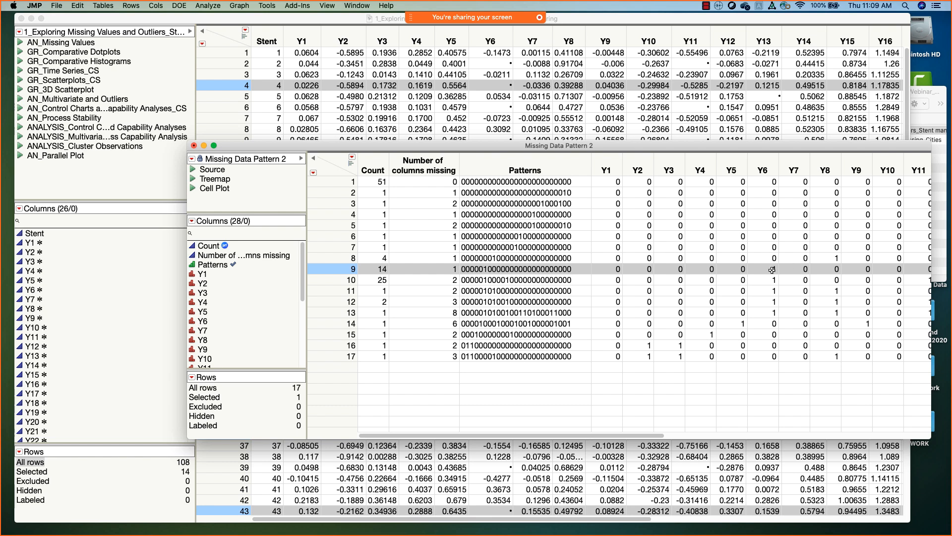
pyautogui.click(342, 280)
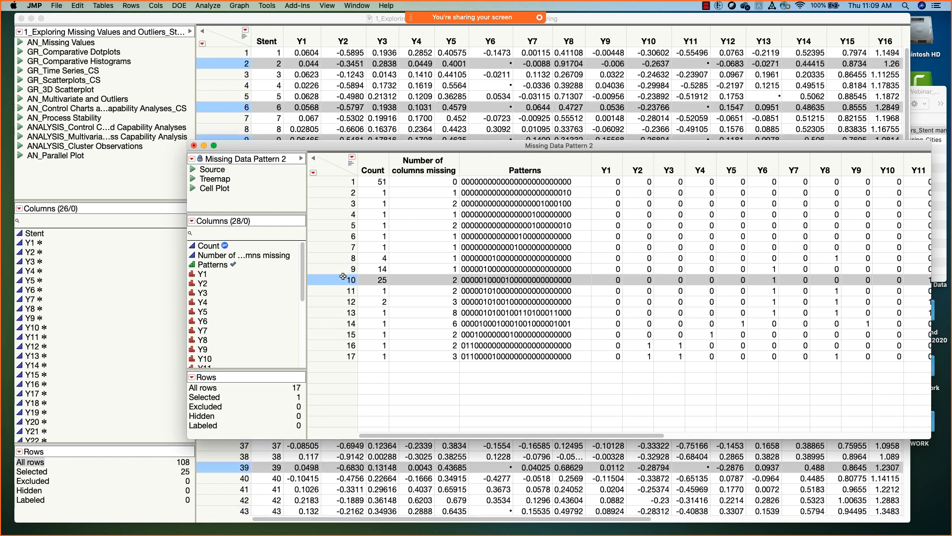
pyautogui.click(299, 22)
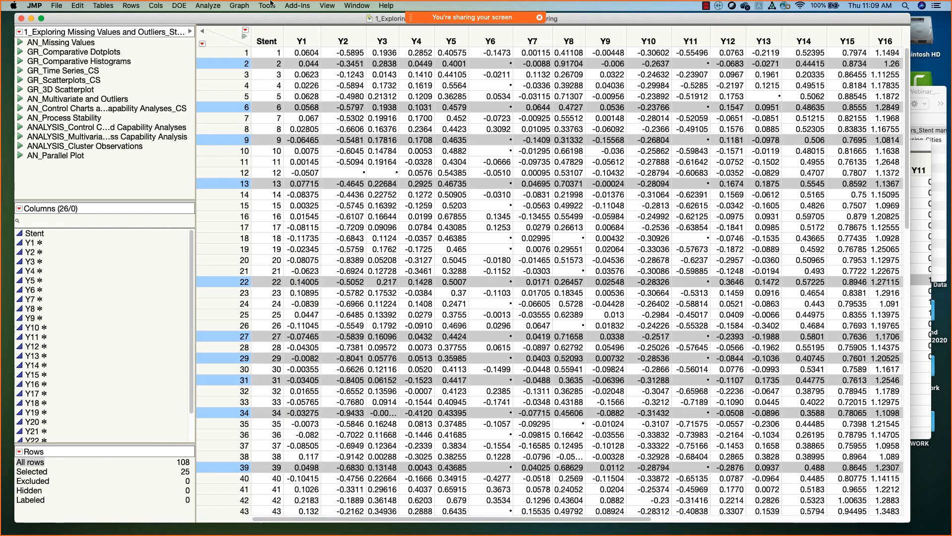
pyautogui.click(916, 152)
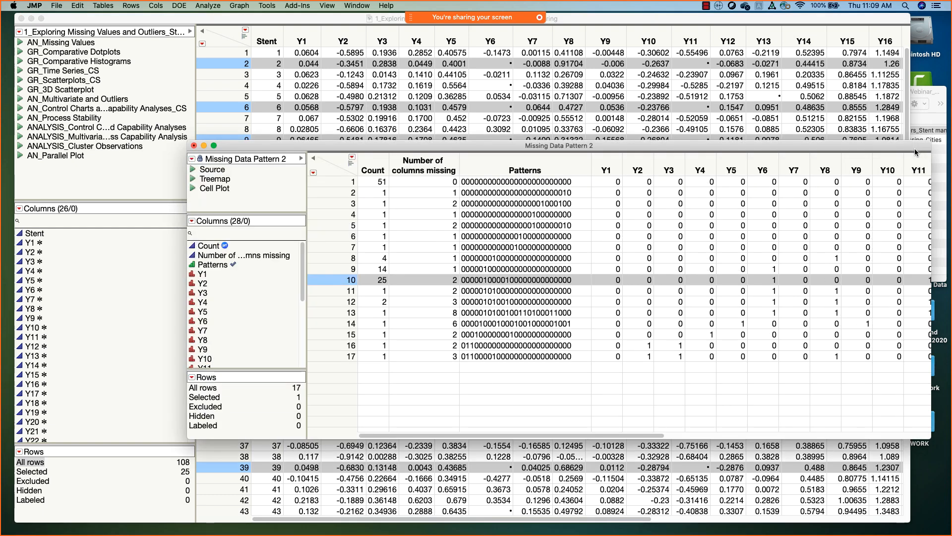
# Select pattern rows 9 and 10 together, color them red, and inspect the marked rows in the stent table.
pyautogui.keyDown('shift'); pyautogui.click(342, 269); pyautogui.keyUp('shift')
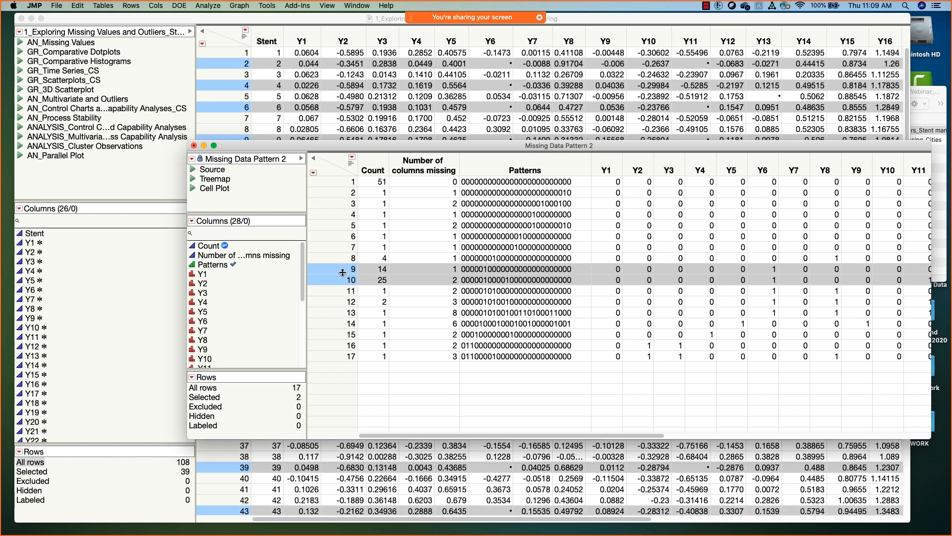
pyautogui.click(131, 6)
pyautogui.moveTo(204, 55)
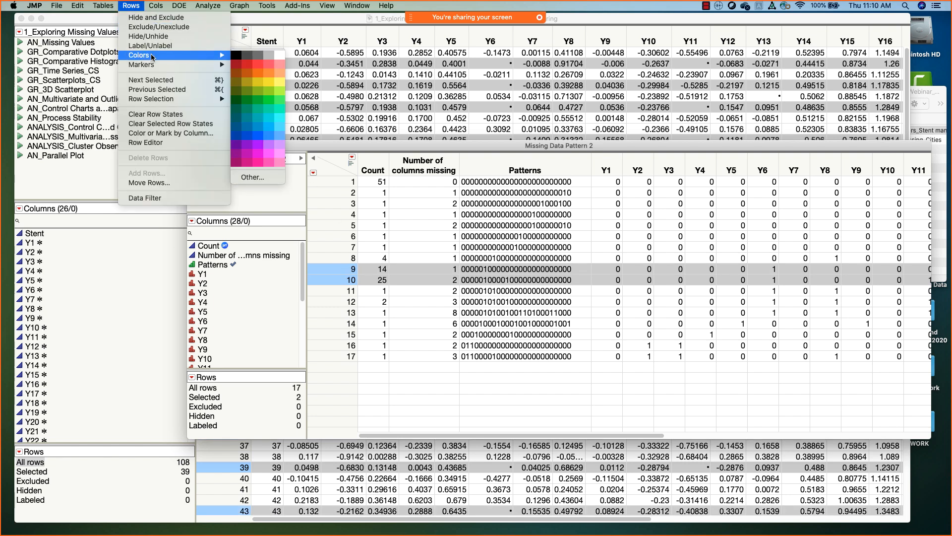
pyautogui.click(247, 64)
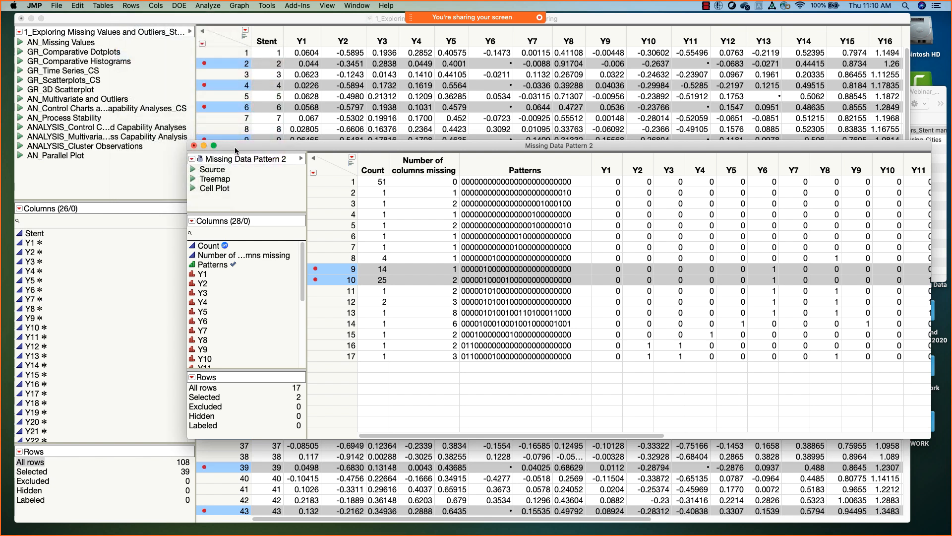
pyautogui.click(224, 43)
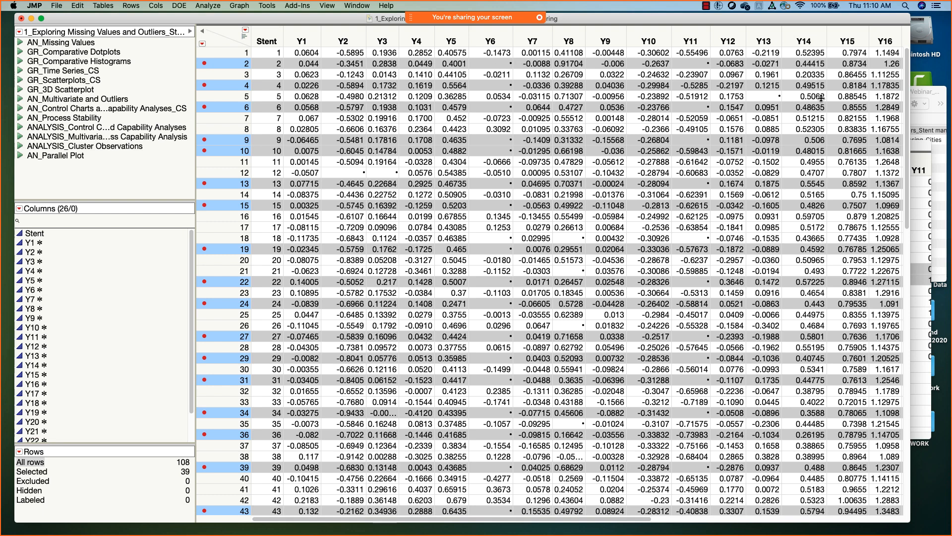
# Clear all row states from the stent table and bring the narrowed missing data pattern table back in front of it.
pyautogui.click(131, 5)
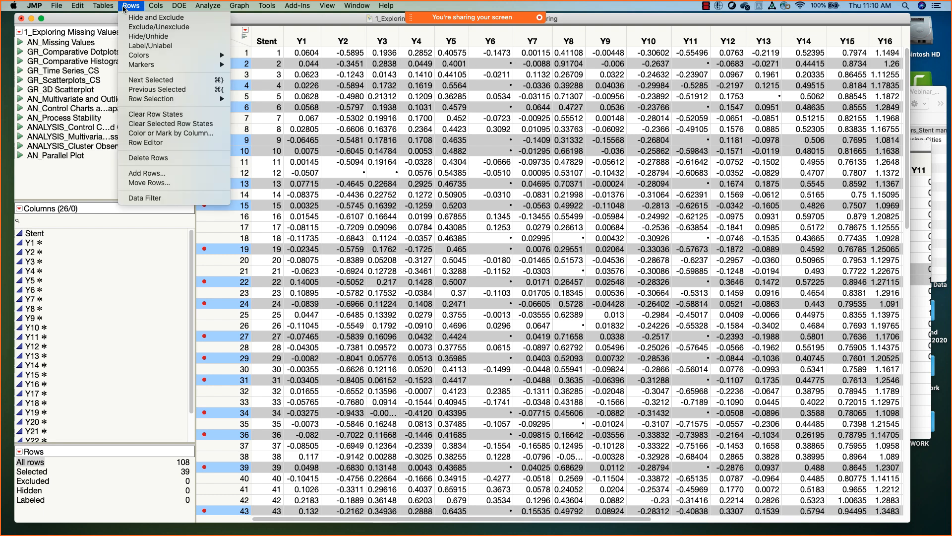
pyautogui.click(187, 115)
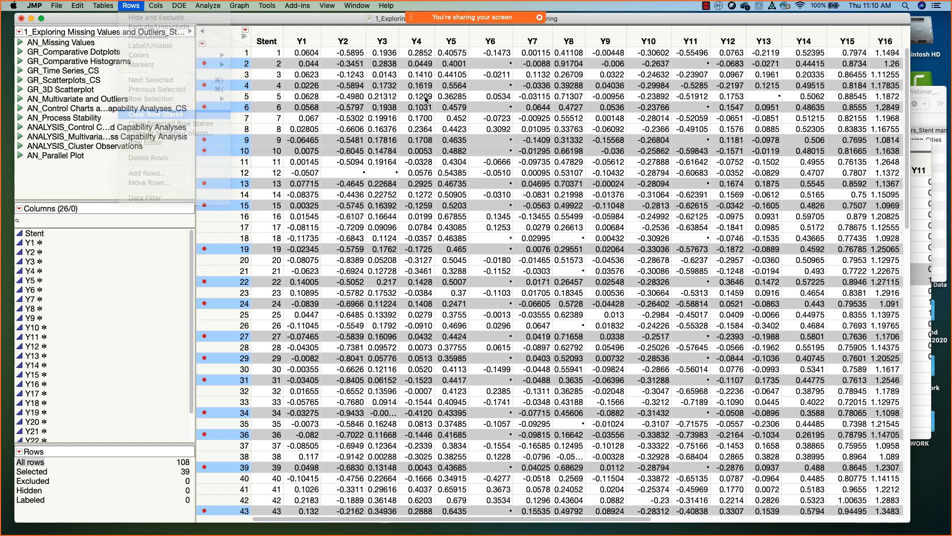
pyautogui.moveTo(930, 141); pyautogui.dragTo(857, 117)
pyautogui.moveTo(720, 122); pyautogui.dragTo(568, 92)
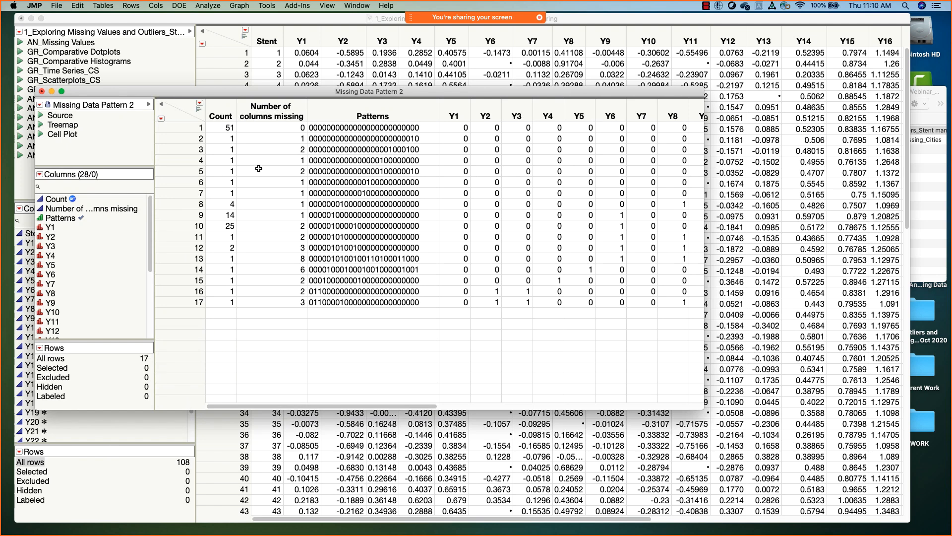
# Run the Cell Plot script saved in the missing data pattern table and enlarge the plot and its window.
pyautogui.click(46, 137)
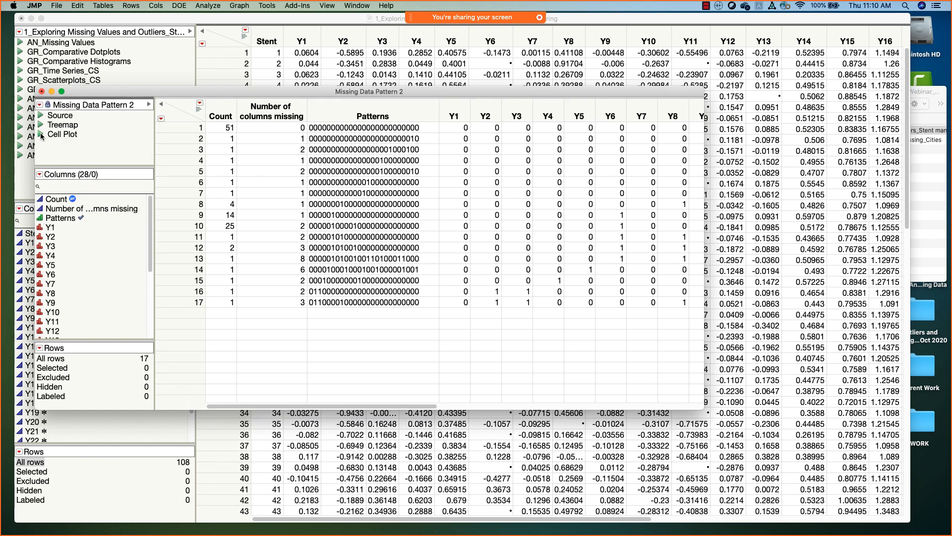
pyautogui.moveTo(206, 113); pyautogui.dragTo(541, 71)
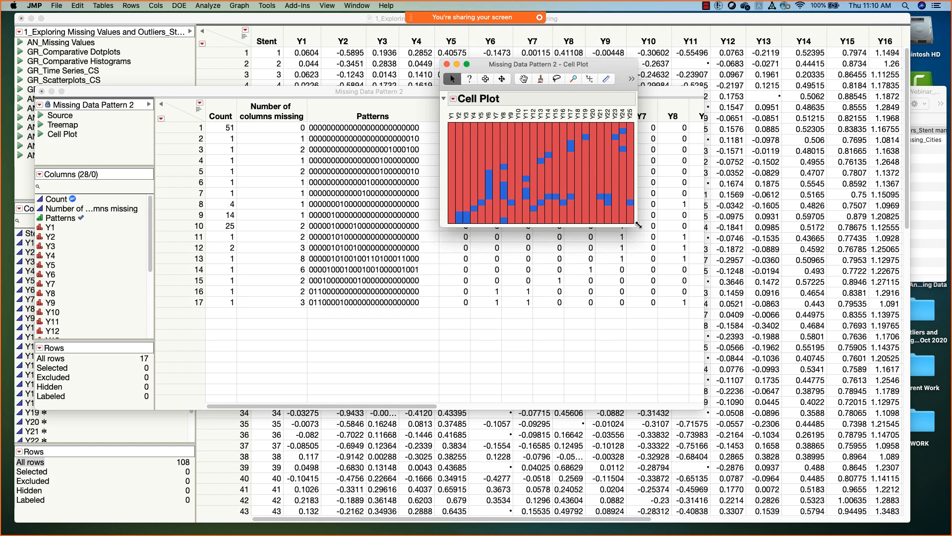
pyautogui.moveTo(638, 225); pyautogui.dragTo(751, 367)
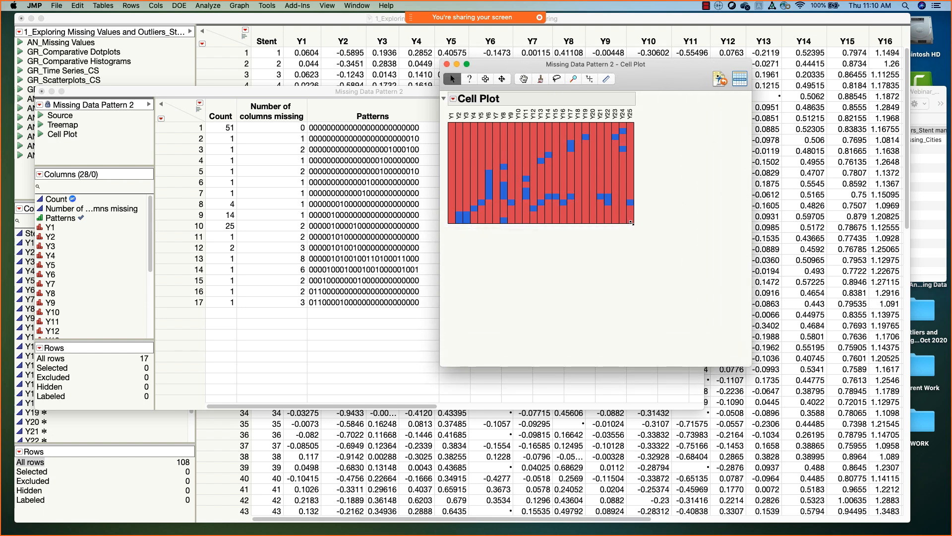
pyautogui.moveTo(633, 223); pyautogui.dragTo(665, 307)
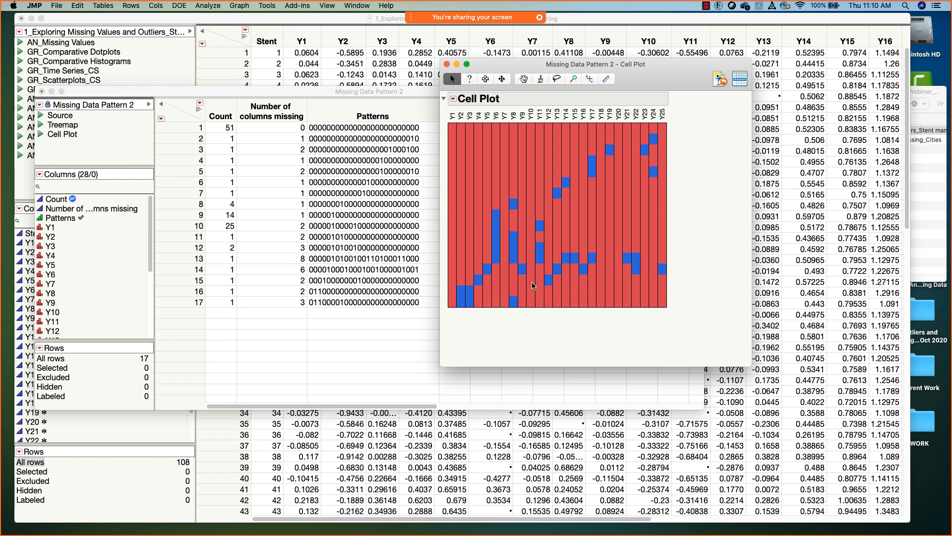
pyautogui.click(453, 98)
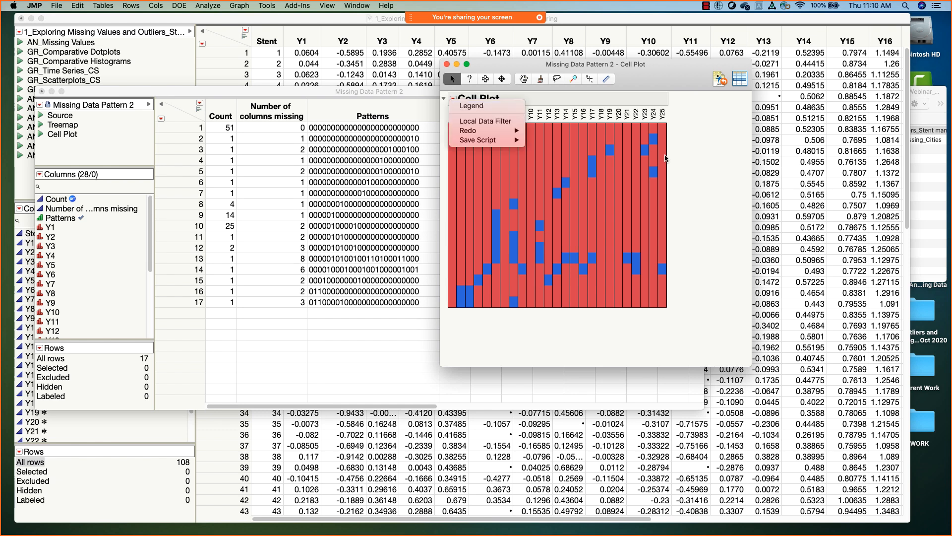
pyautogui.click(698, 168)
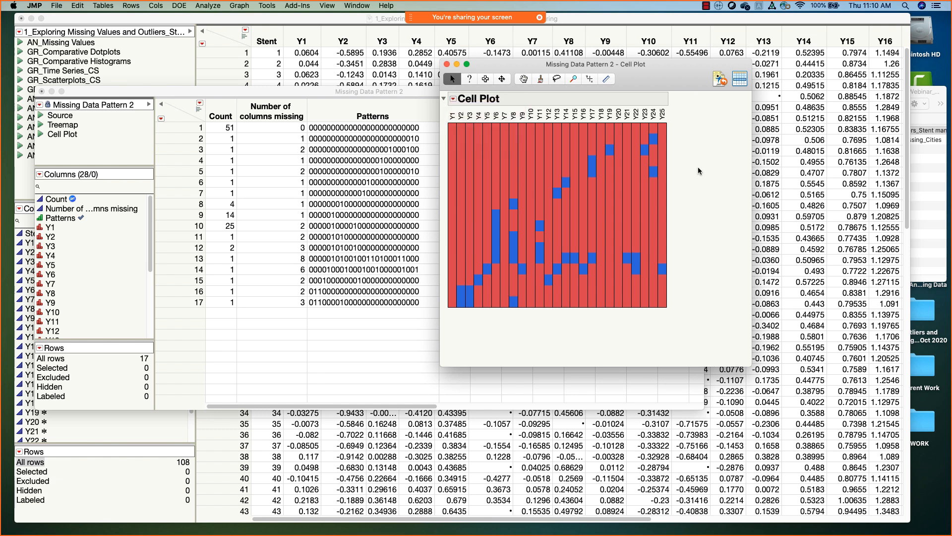
# Select individual pattern rows in the cell plot, ending with row 10, to inspect their linked rows in both tables.
pyautogui.click(452, 133)
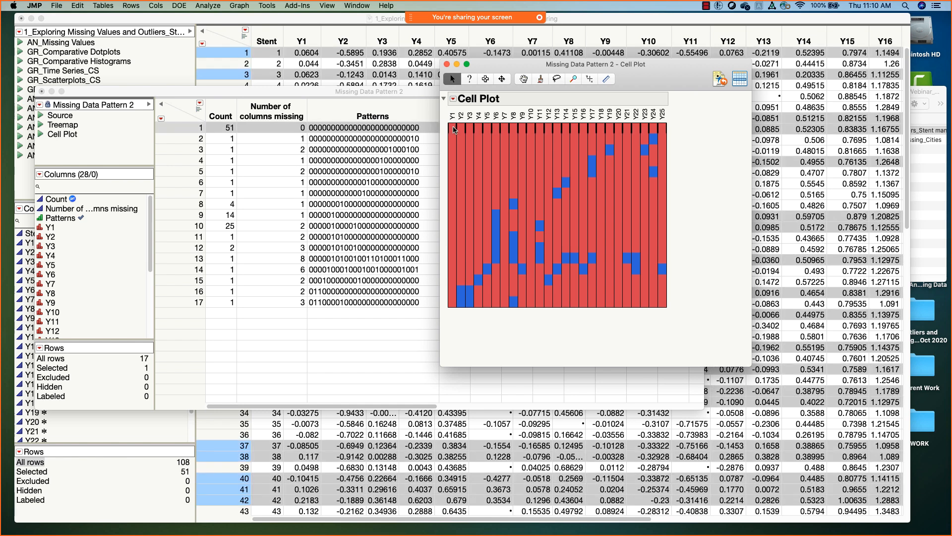
pyautogui.click(452, 138)
pyautogui.click(462, 172)
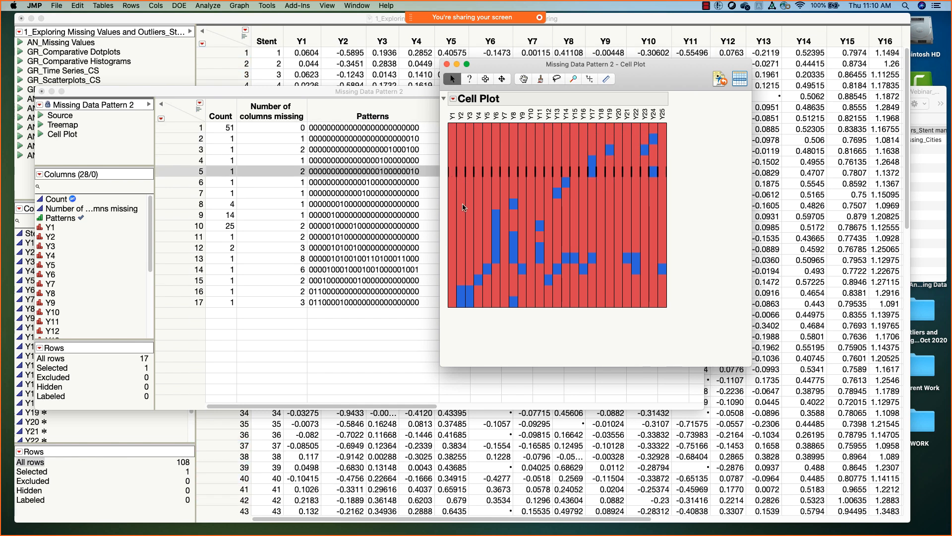
pyautogui.click(455, 208)
pyautogui.click(452, 290)
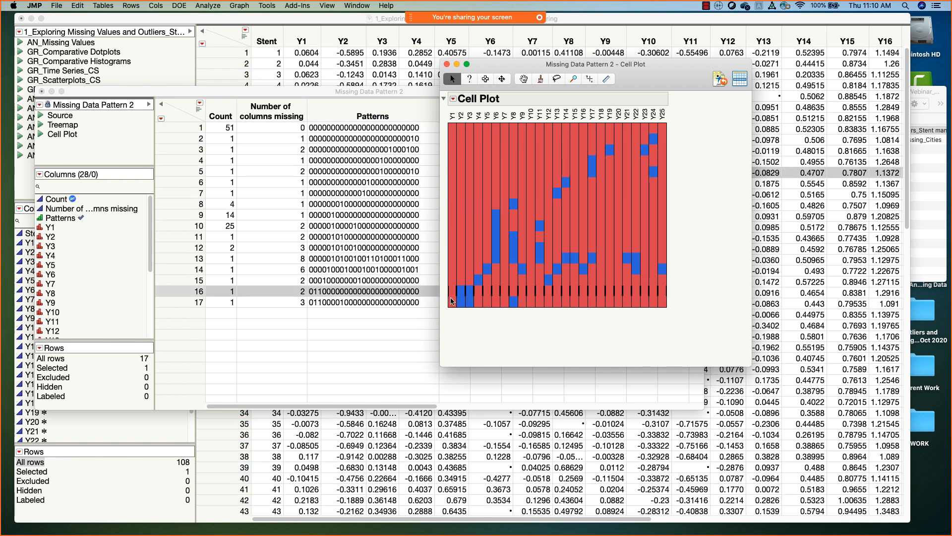
pyautogui.click(452, 300)
pyautogui.click(453, 282)
pyautogui.click(453, 223)
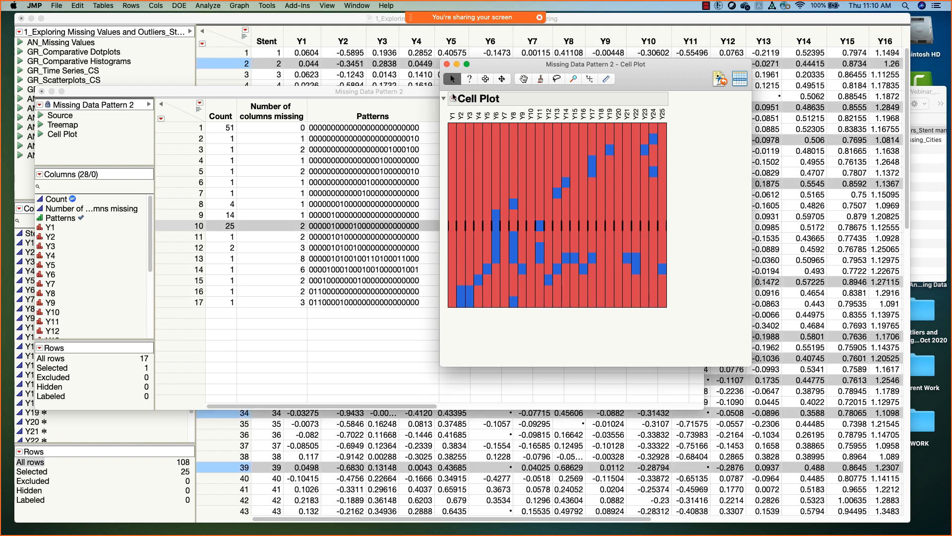
# Close the cell plot, discard the Missing Data Pattern 2 table without saving, and clear the row selection in the stent table.
pyautogui.click(448, 65)
pyautogui.moveTo(324, 88); pyautogui.dragTo(322, 83)
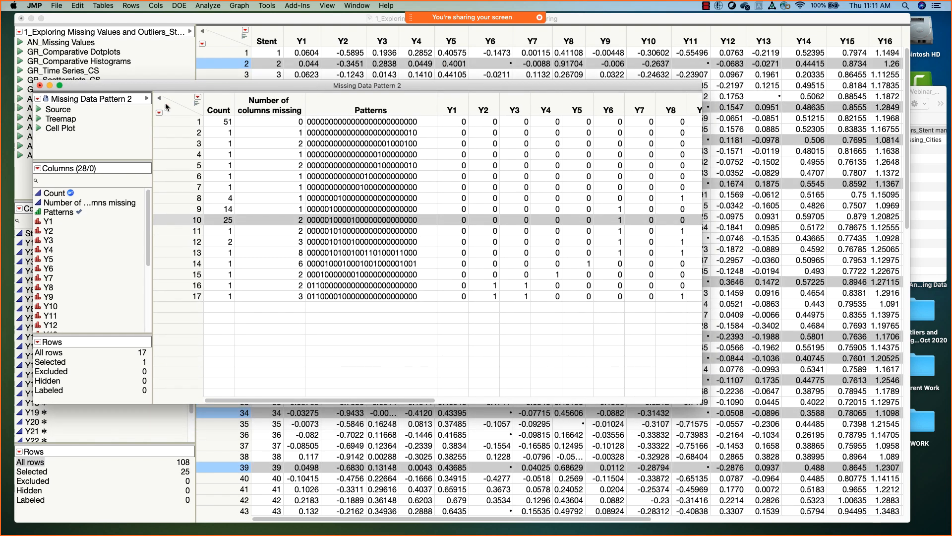
pyautogui.click(41, 86)
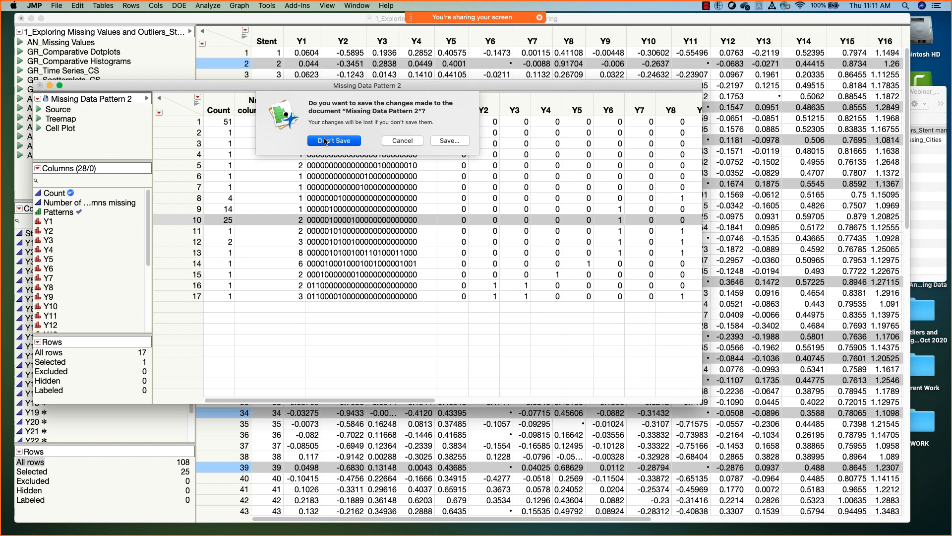
pyautogui.click(326, 141)
pyautogui.click(228, 44)
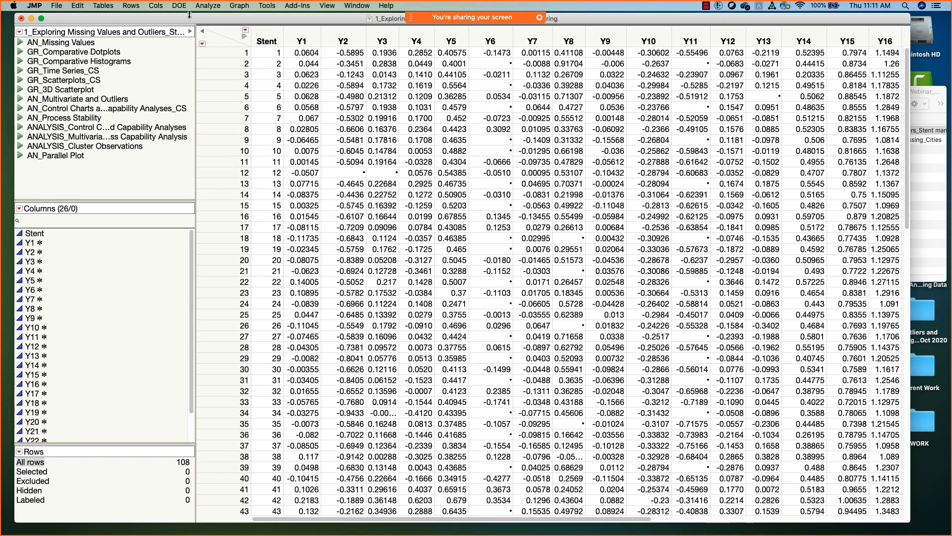
# Launch Explore Missing Values with the recalled columns Y1 through Y25 and enlarge the report window.
pyautogui.click(202, 10)
pyautogui.moveTo(237, 102)
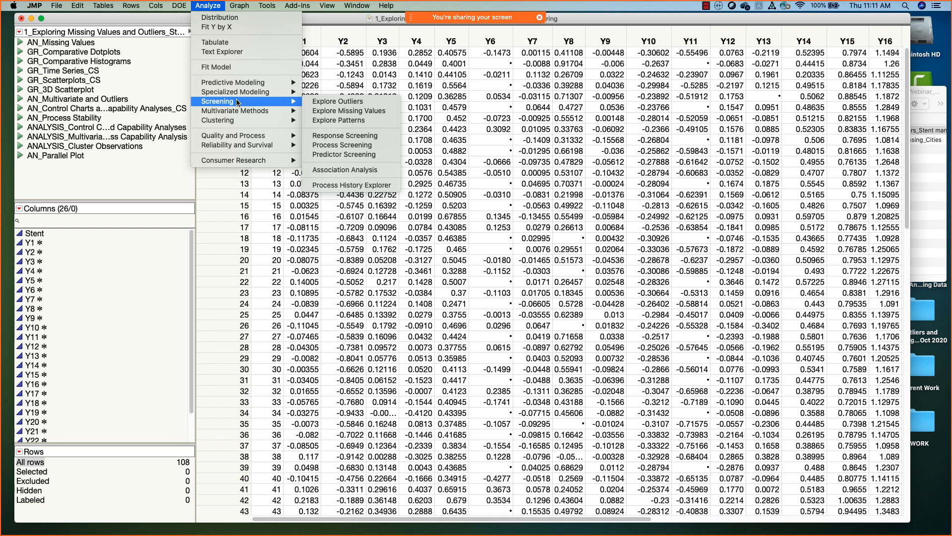
pyautogui.click(388, 111)
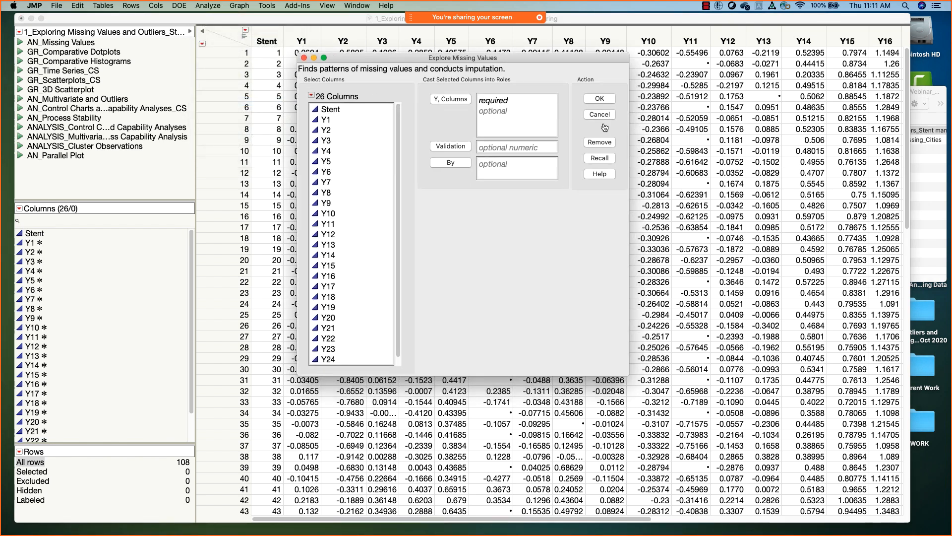
pyautogui.click(601, 160)
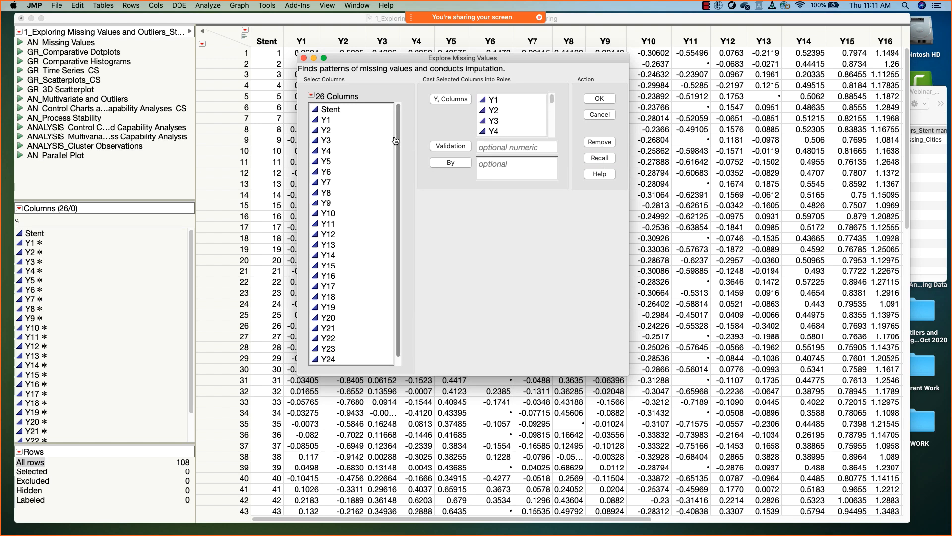
pyautogui.click(605, 98)
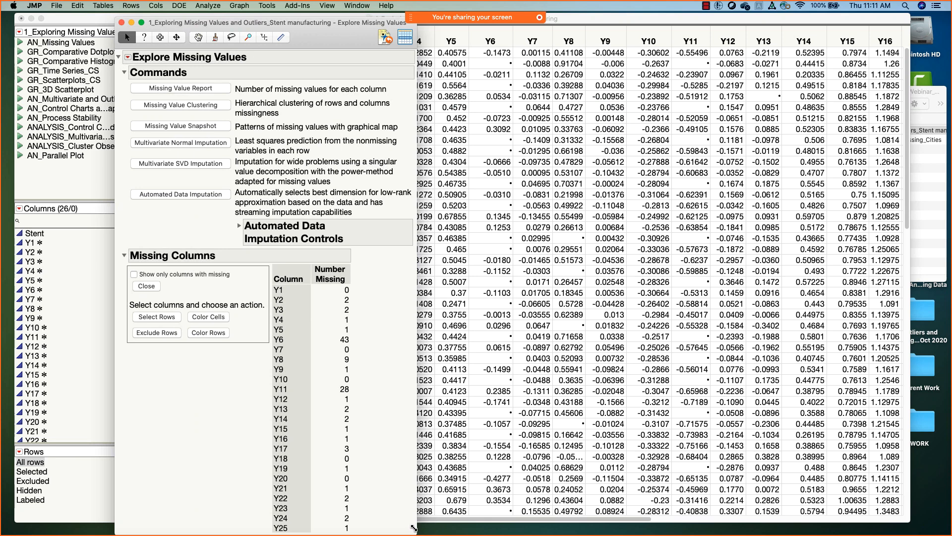
pyautogui.moveTo(414, 528); pyautogui.dragTo(545, 519)
pyautogui.scroll(-1, 472, 464)
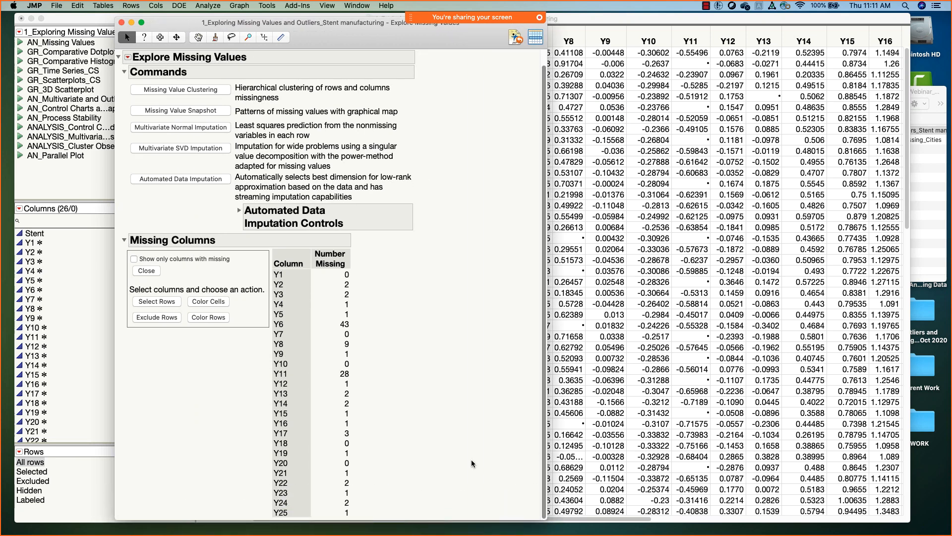
# Color the missing cells of columns Y1 through Y25 from the report and show the stent table with its columns deselected.
pyautogui.moveTo(375, 300)
pyautogui.mouseDown()
pyautogui.moveTo(305, 241)
pyautogui.moveTo(256, 451)
pyautogui.moveTo(291, 516)
pyautogui.moveTo(383, 455)
pyautogui.moveTo(373, 270)
pyautogui.moveTo(356, 248)
pyautogui.mouseUp()
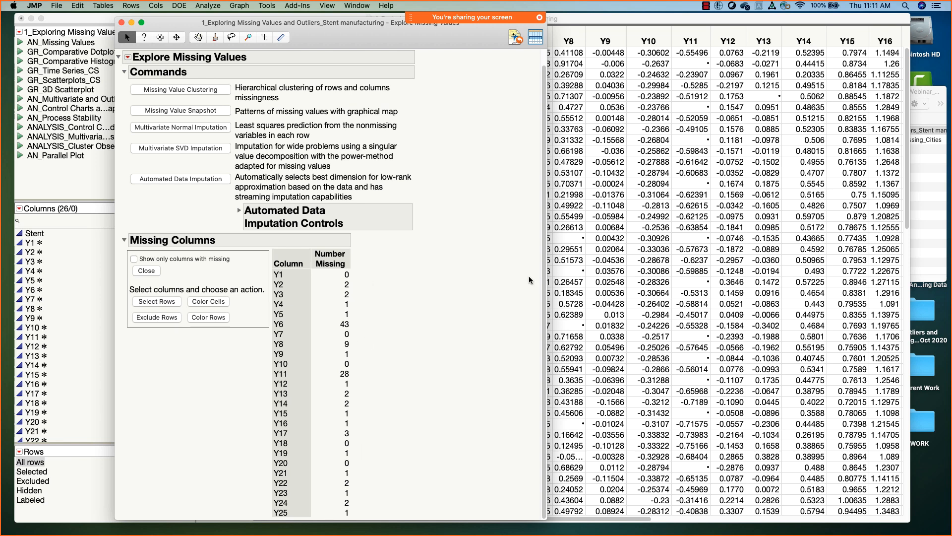
pyautogui.click(212, 304)
pyautogui.click(541, 185)
pyautogui.click(279, 274)
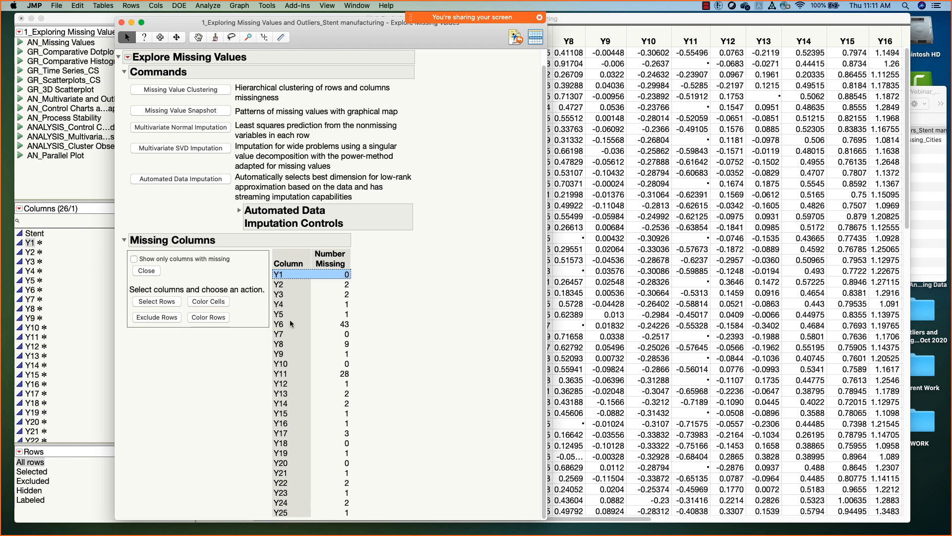
pyautogui.keyDown('shift'); pyautogui.click(278, 513); pyautogui.keyUp('shift')
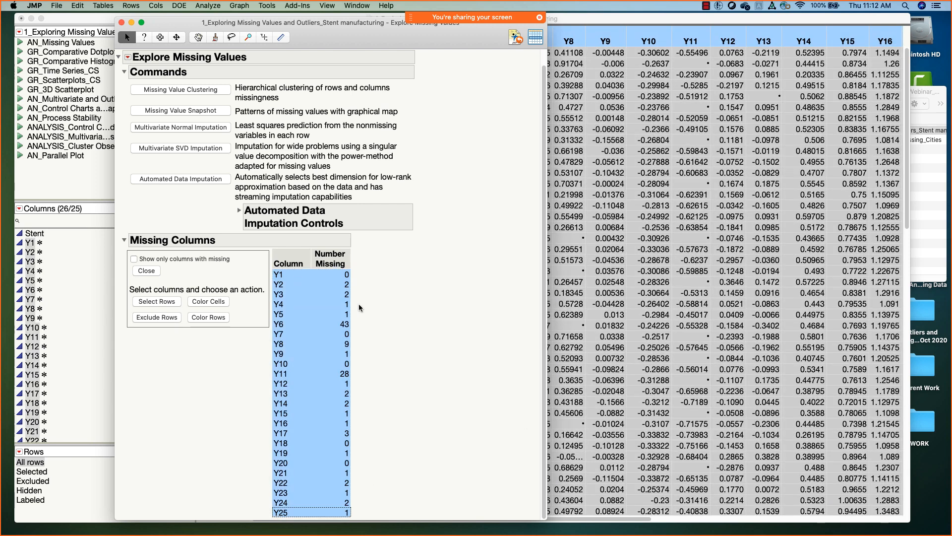
pyautogui.click(208, 302)
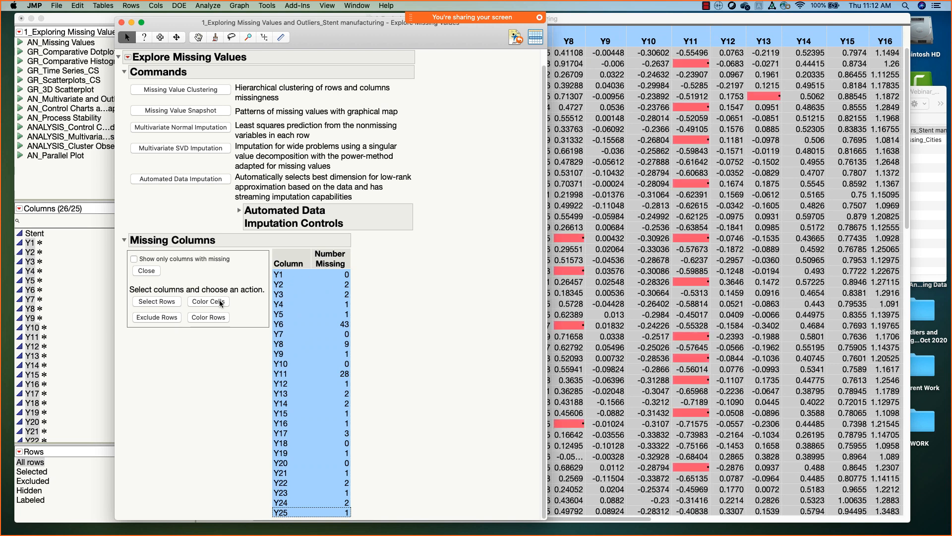
pyautogui.press('super+w')
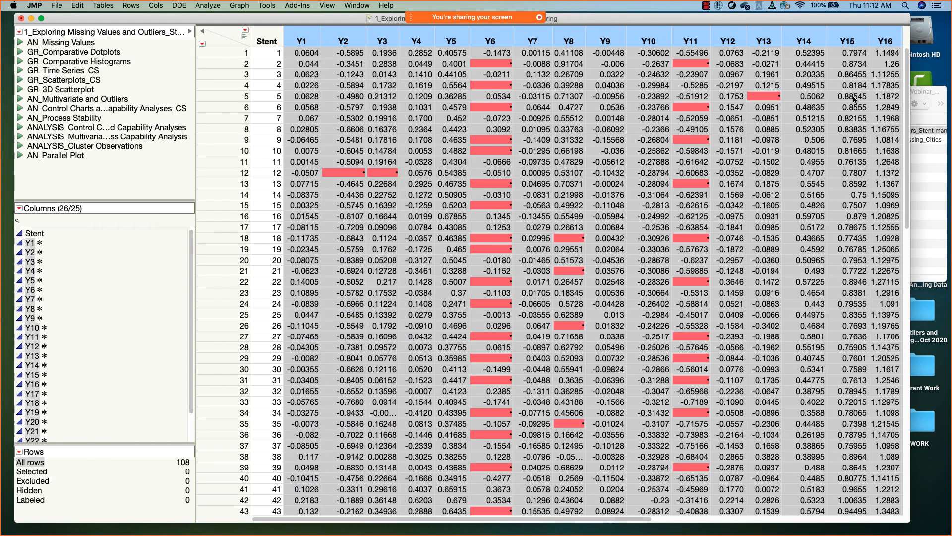
pyautogui.click(228, 31)
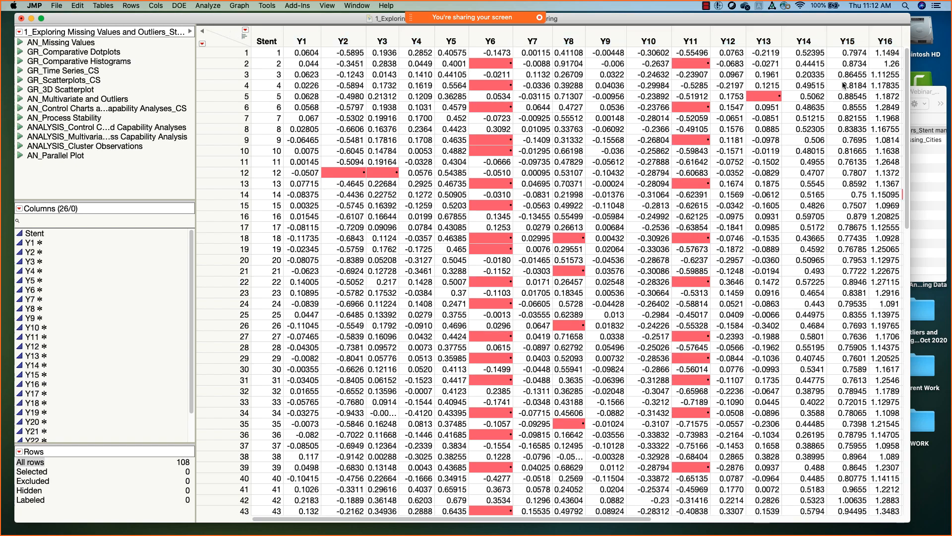
# Examine the colored missing cells throughout the stent table's rows and columns.
pyautogui.scroll(-20, 904, 123)
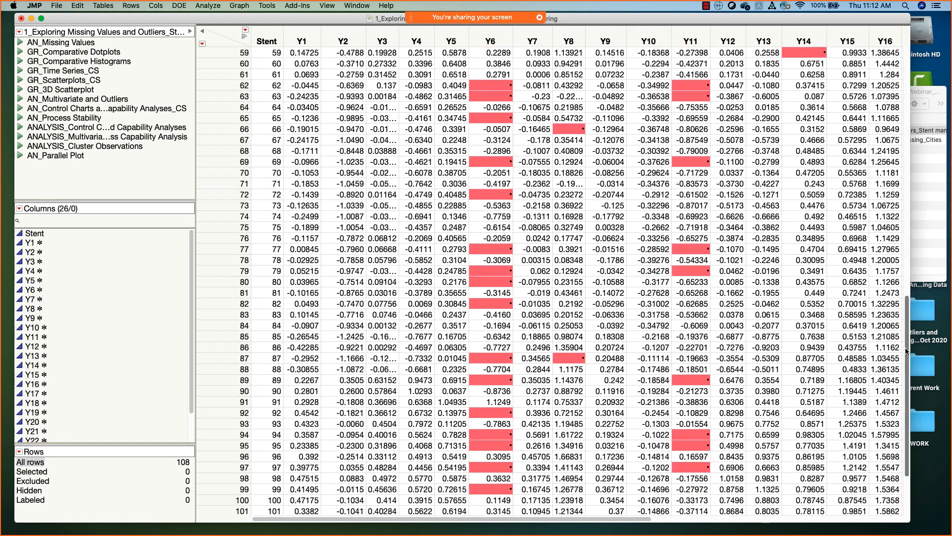
pyautogui.scroll(15, 888, 121)
pyautogui.scroll(5, 888, 121)
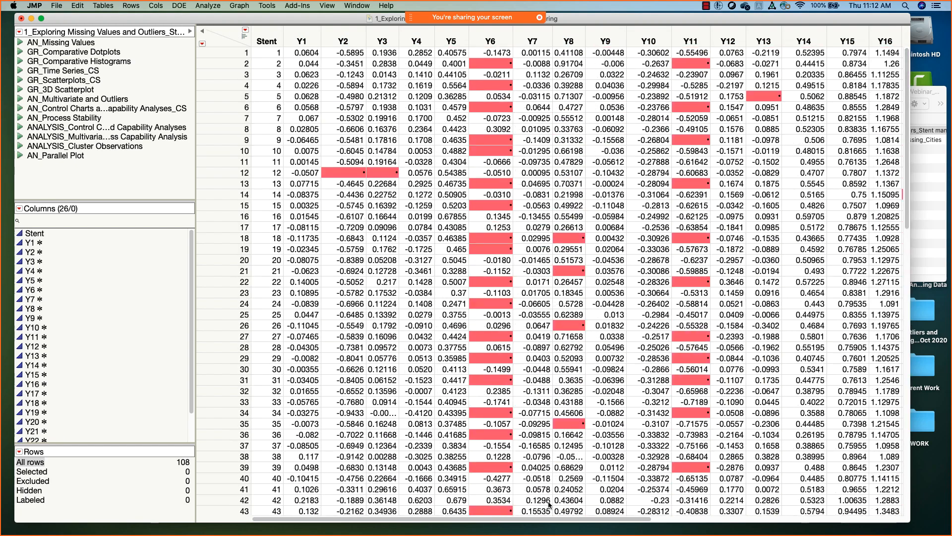
pyautogui.moveTo(604, 519); pyautogui.dragTo(454, 513)
pyautogui.moveTo(902, 181); pyautogui.dragTo(879, 89)
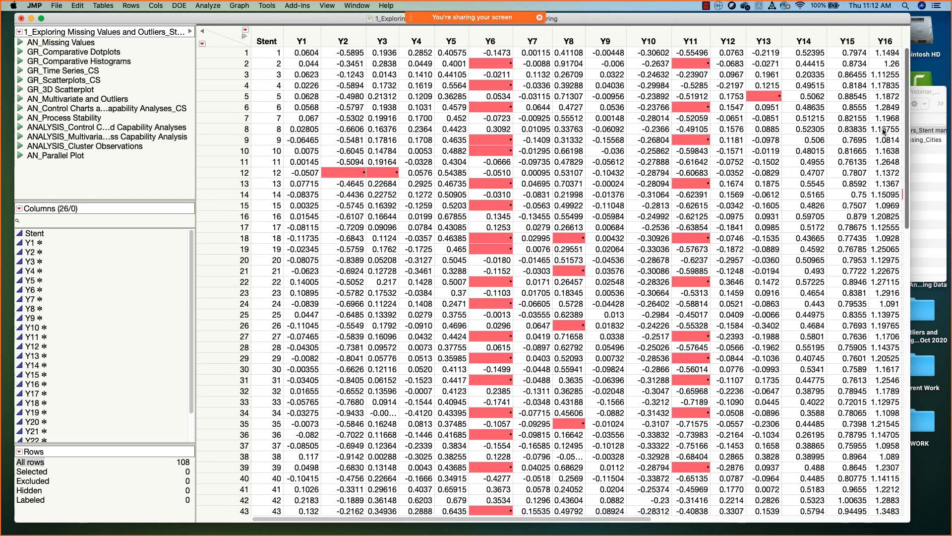
pyautogui.moveTo(889, 179); pyautogui.dragTo(922, 332)
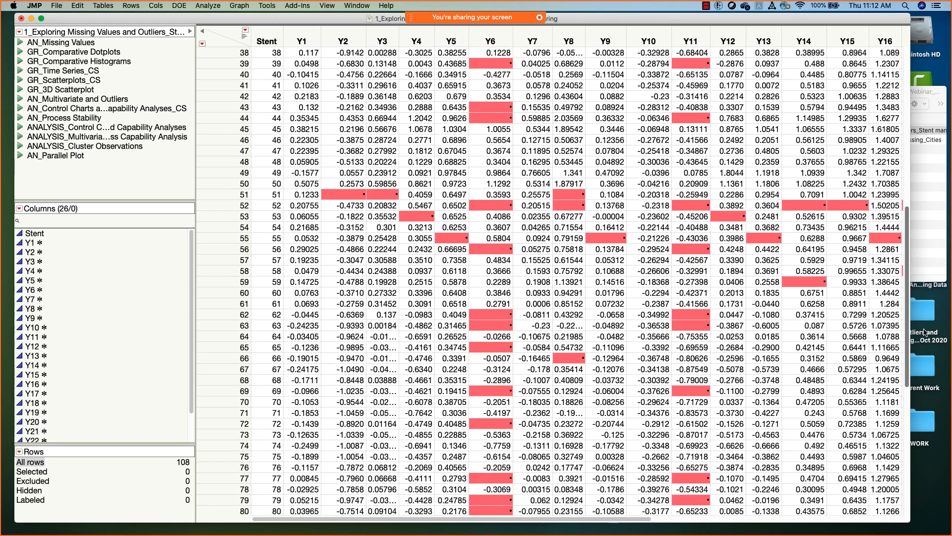
pyautogui.moveTo(617, 517); pyautogui.dragTo(546, 506)
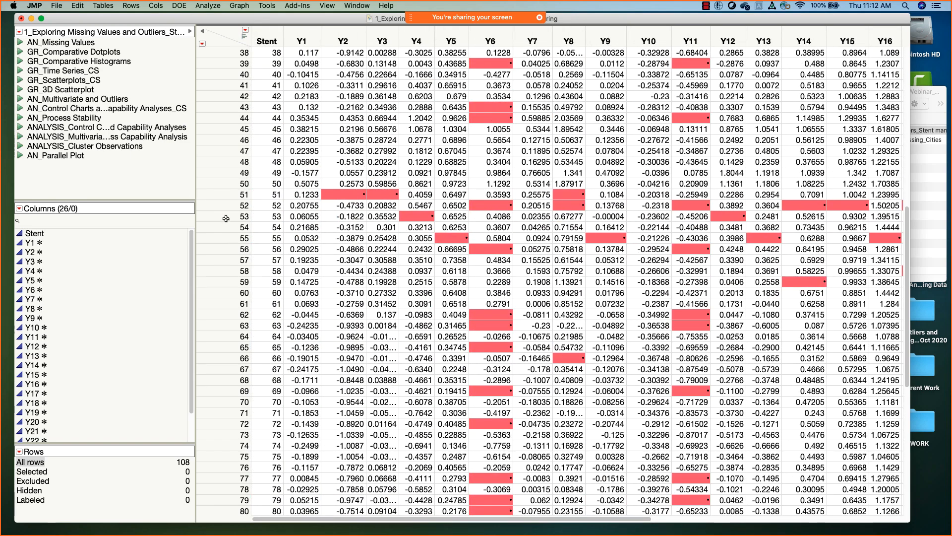
pyautogui.moveTo(908, 274); pyautogui.dragTo(907, 404)
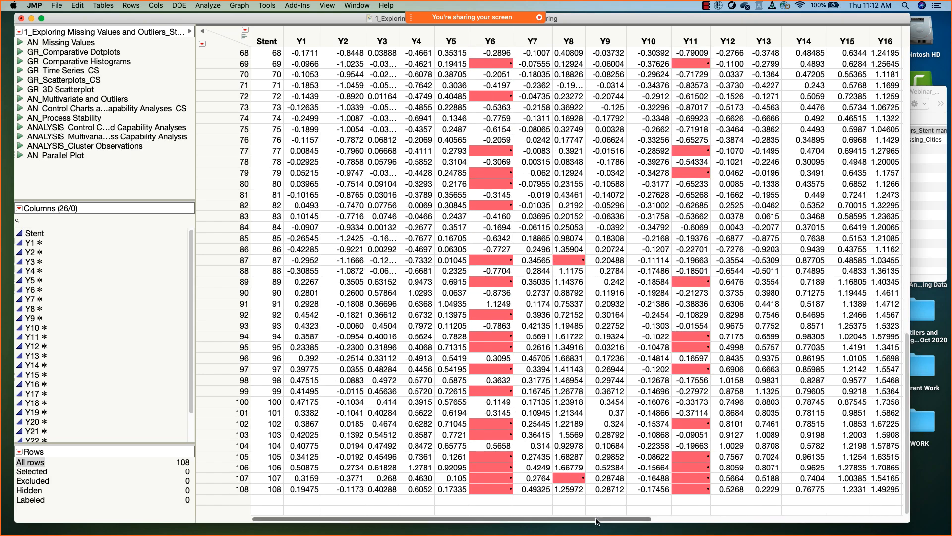
pyautogui.moveTo(615, 518); pyautogui.dragTo(843, 515)
pyautogui.hscroll(-15, 843, 515)
pyautogui.scroll(20, 908, 353)
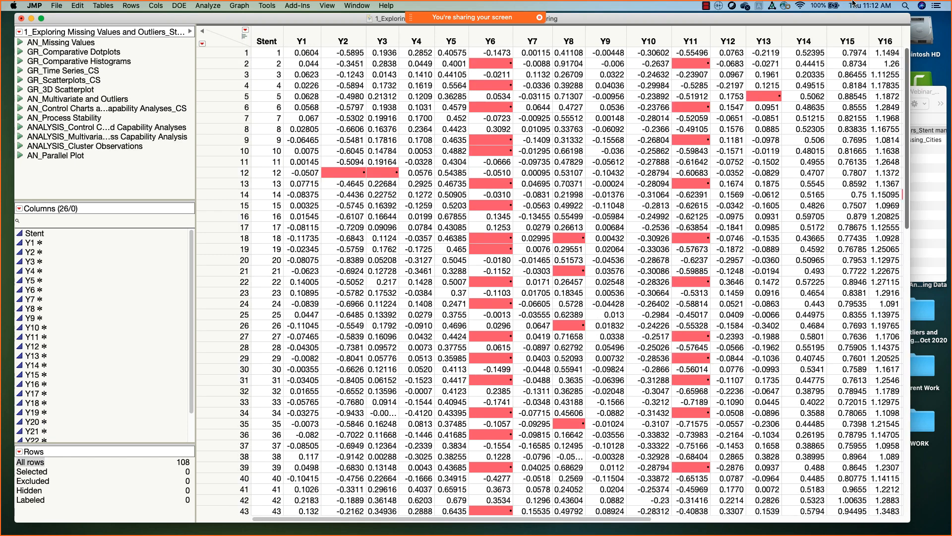
# Return to the Explore Missing Values report and generate a Missing Value Snapshot.
pyautogui.click(351, 4)
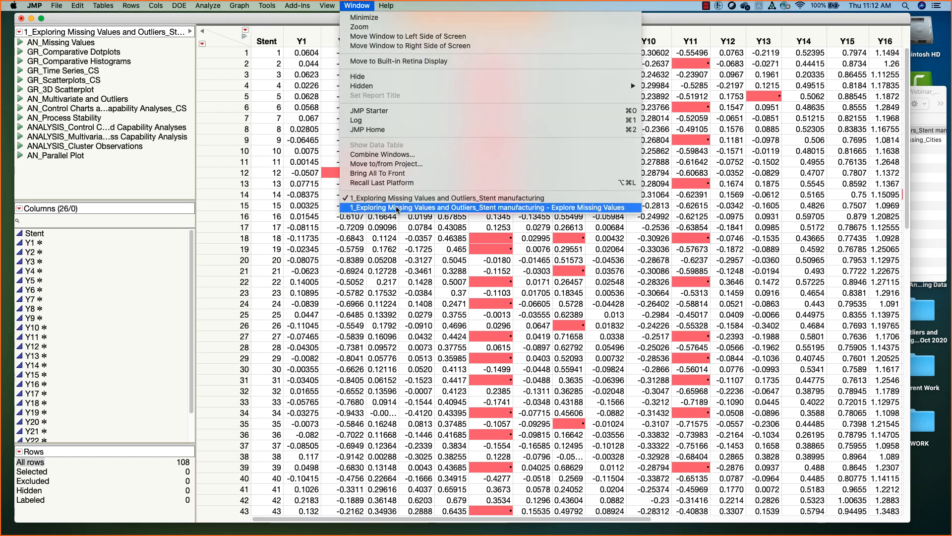
pyautogui.click(357, 207)
pyautogui.moveTo(332, 29); pyautogui.dragTo(301, 30)
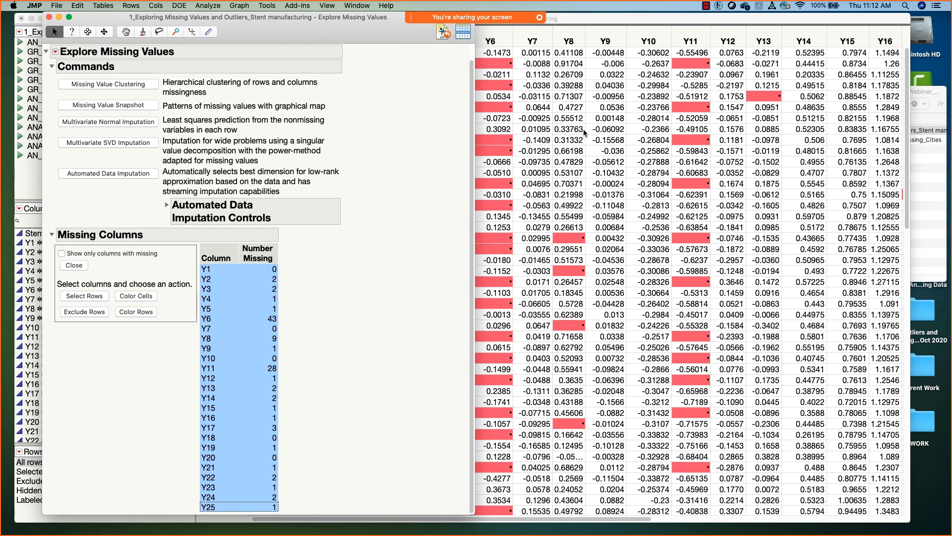
pyautogui.click(133, 107)
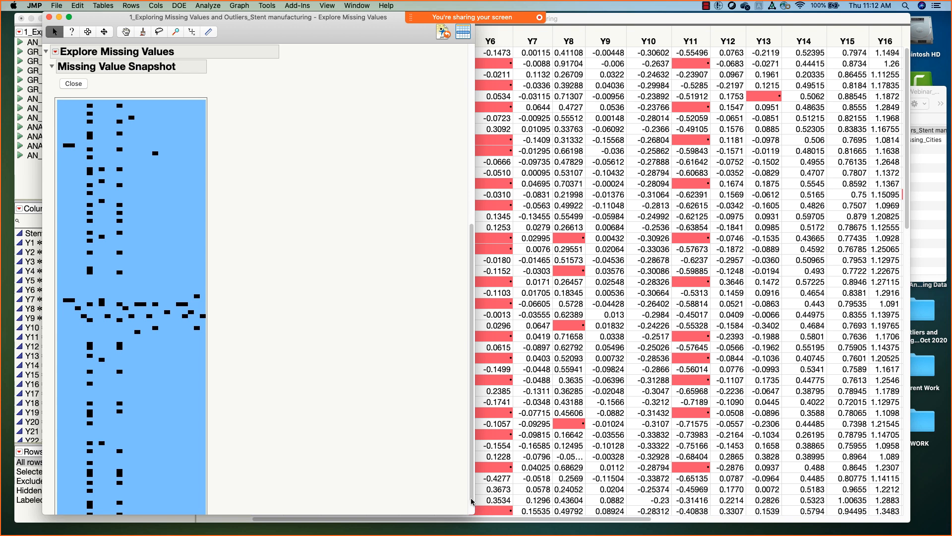
# Collapse the Commands and Missing Columns sections, and make the missing value snapshot shorter and wider.
pyautogui.moveTo(472, 497); pyautogui.dragTo(475, 524)
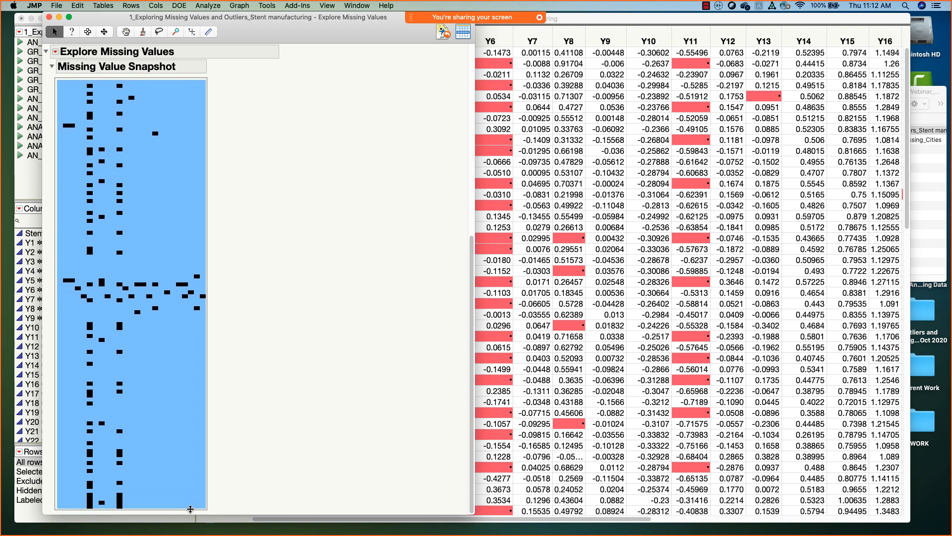
pyautogui.moveTo(190, 510); pyautogui.dragTo(189, 340)
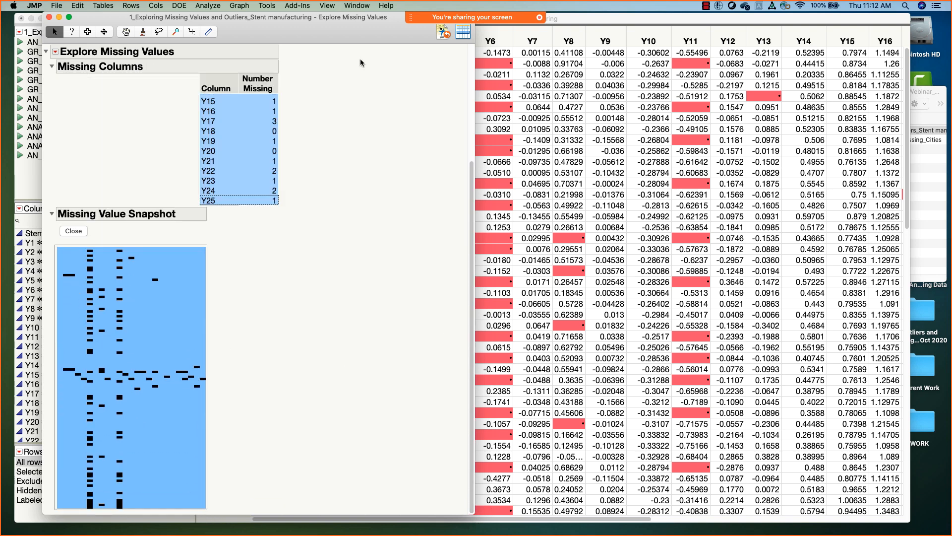
pyautogui.moveTo(317, 29); pyautogui.dragTo(331, 28)
pyautogui.click(65, 66)
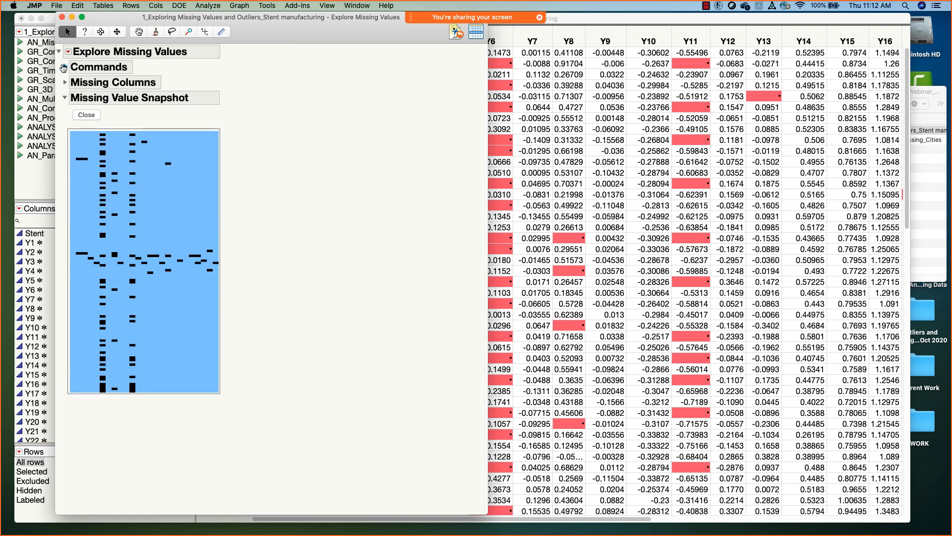
pyautogui.moveTo(219, 213); pyautogui.dragTo(362, 209)
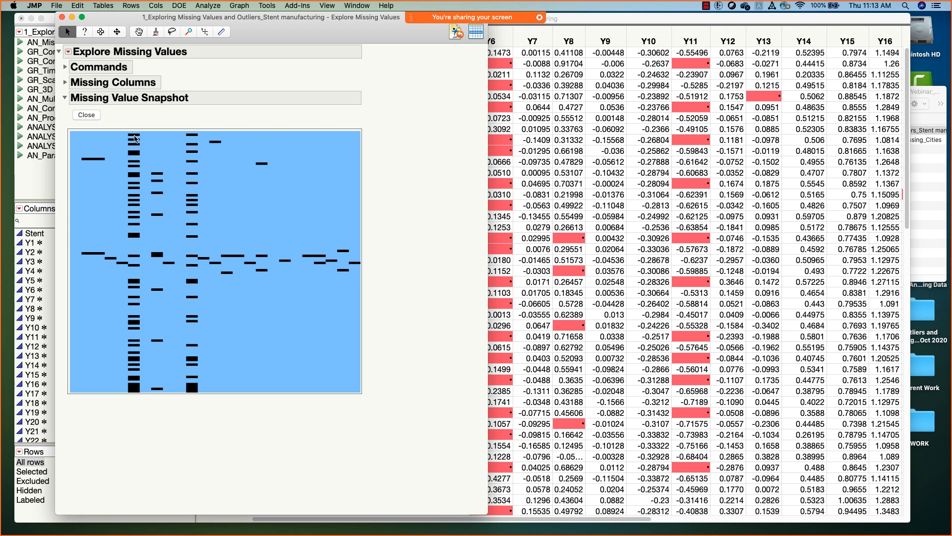
# Examine the snapshot's columns for patterns of missing values and compare them with the colored cells in the stent table.
pyautogui.moveTo(131, 120); pyautogui.dragTo(137, 391)
pyautogui.moveTo(192, 121); pyautogui.dragTo(201, 421)
pyautogui.moveTo(418, 247)
pyautogui.mouseDown()
pyautogui.moveTo(151, 236)
pyautogui.moveTo(79, 244)
pyautogui.moveTo(123, 289)
pyautogui.moveTo(321, 288)
pyautogui.moveTo(407, 246)
pyautogui.mouseUp()
pyautogui.moveTo(386, 247)
pyautogui.mouseDown()
pyautogui.moveTo(117, 245)
pyautogui.moveTo(203, 289)
pyautogui.moveTo(398, 261)
pyautogui.mouseUp()
pyautogui.moveTo(401, 253)
pyautogui.mouseDown()
pyautogui.moveTo(67, 251)
pyautogui.moveTo(248, 286)
pyautogui.moveTo(386, 261)
pyautogui.moveTo(387, 250)
pyautogui.mouseUp()
pyautogui.click(587, 22)
pyautogui.moveTo(588, 20); pyautogui.dragTo(590, 39)
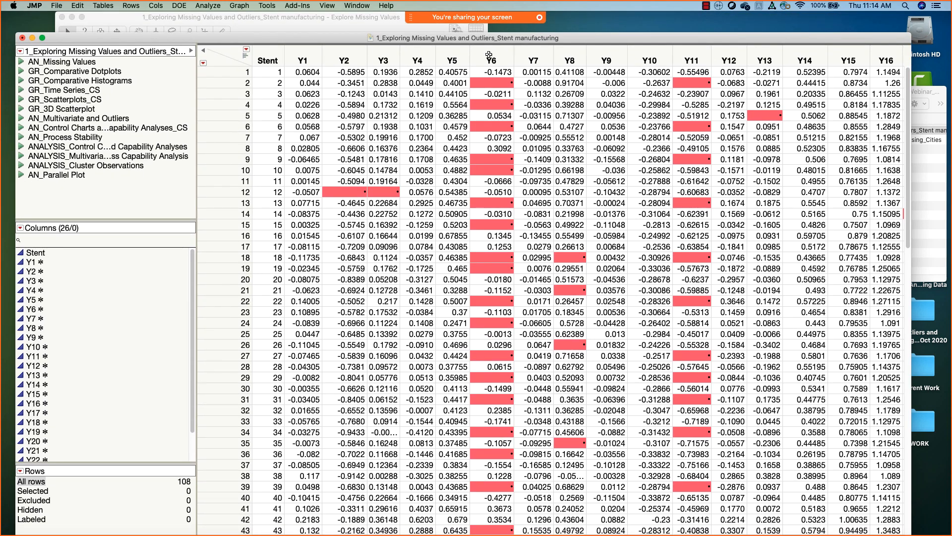
pyautogui.moveTo(432, 38); pyautogui.dragTo(493, 20)
pyautogui.click(61, 114)
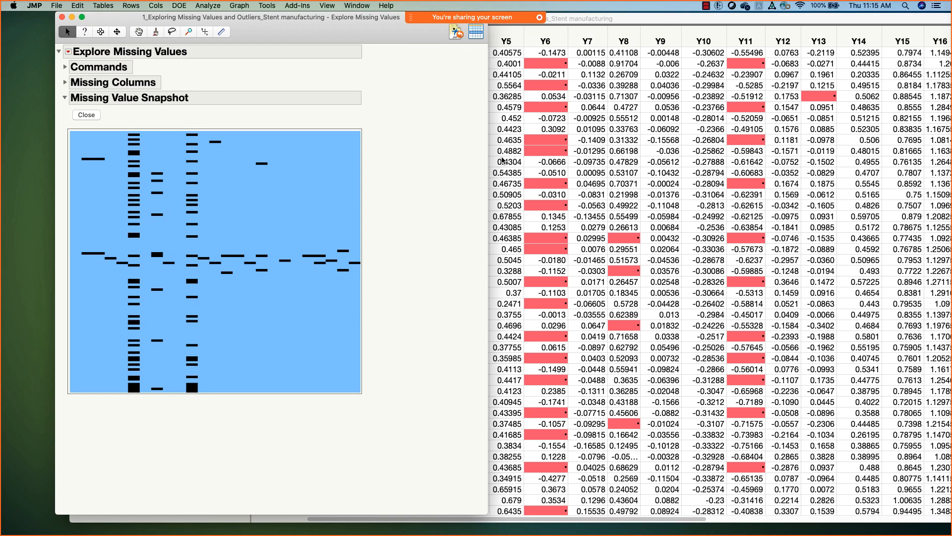
# Bring the stent table forward and sort it by Y1 in ascending order into a new table.
pyautogui.moveTo(568, 20); pyautogui.dragTo(530, 19)
pyautogui.click(104, 6)
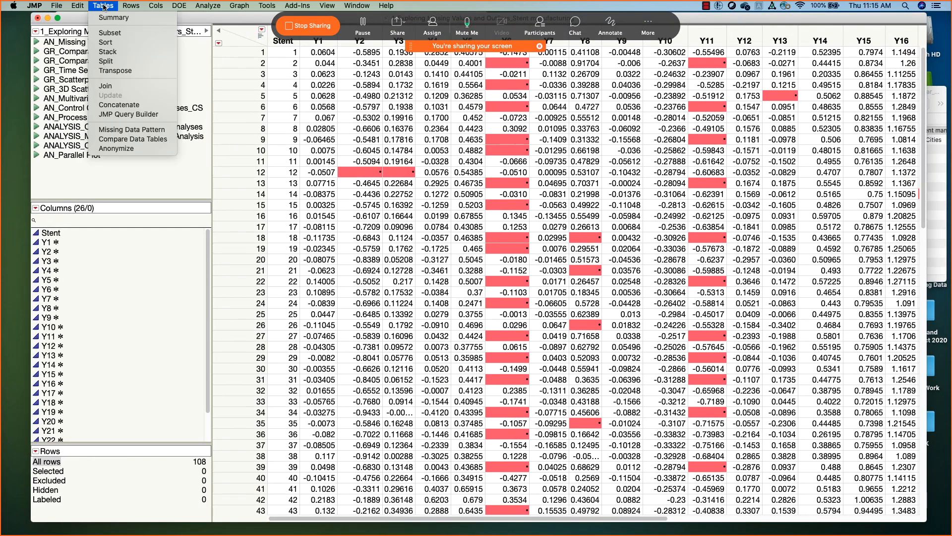
pyautogui.click(116, 45)
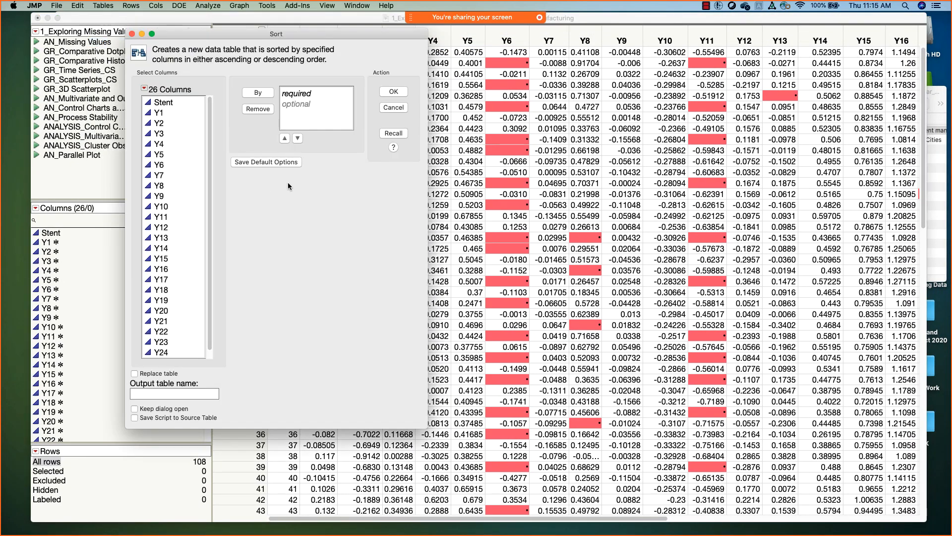
pyautogui.click(163, 114)
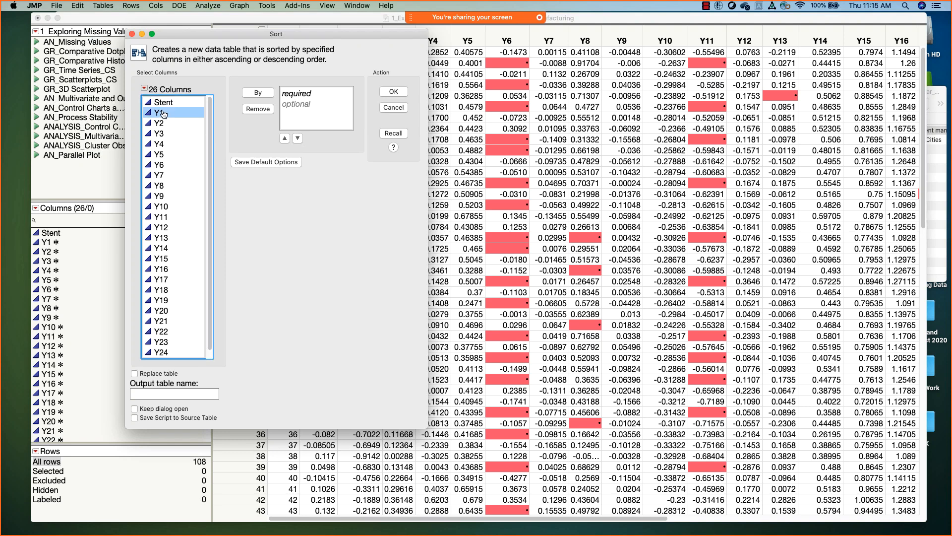
pyautogui.click(266, 94)
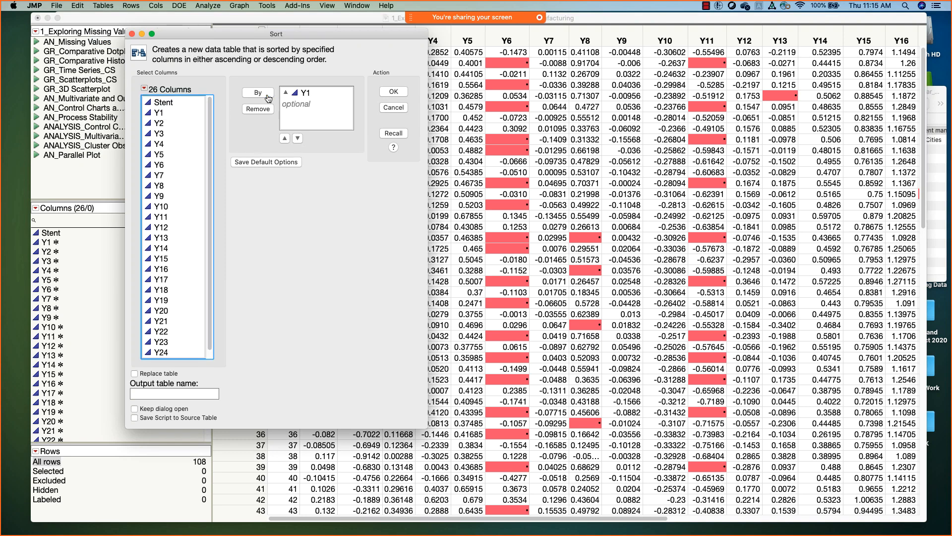
pyautogui.click(405, 92)
pyautogui.moveTo(408, 95); pyautogui.dragTo(390, 74)
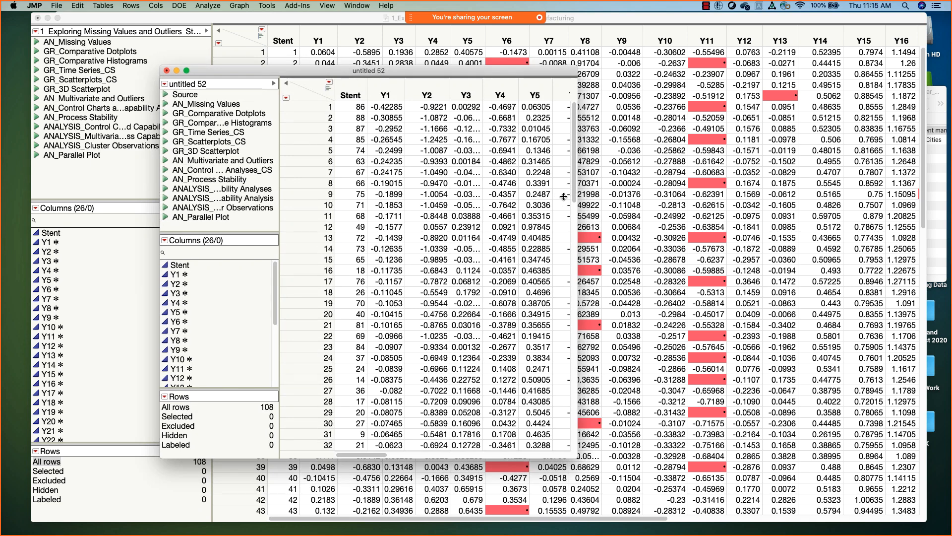
# Widen the sorted table's window and run Explore Missing Values on it with columns Y1 through Y25 as the Y variables.
pyautogui.moveTo(576, 202); pyautogui.dragTo(719, 202)
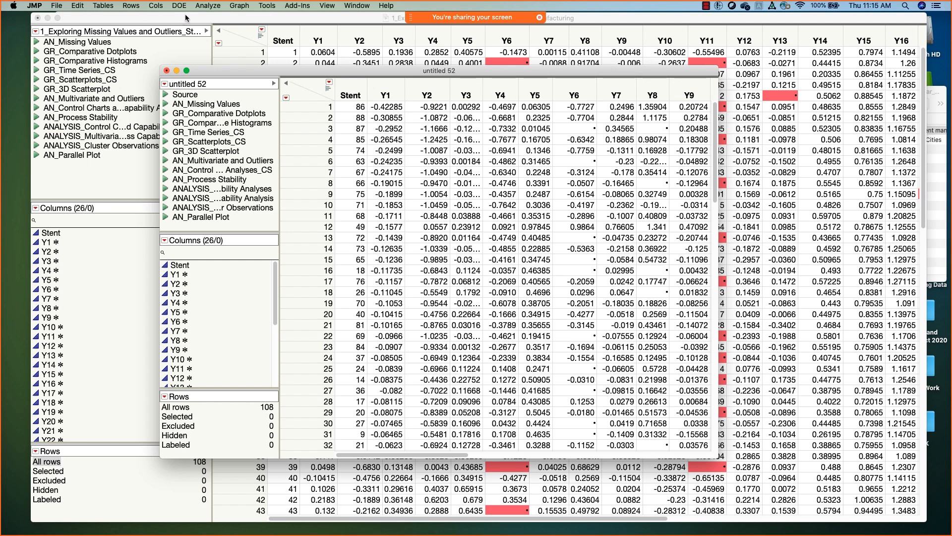
pyautogui.click(207, 6)
pyautogui.moveTo(243, 102)
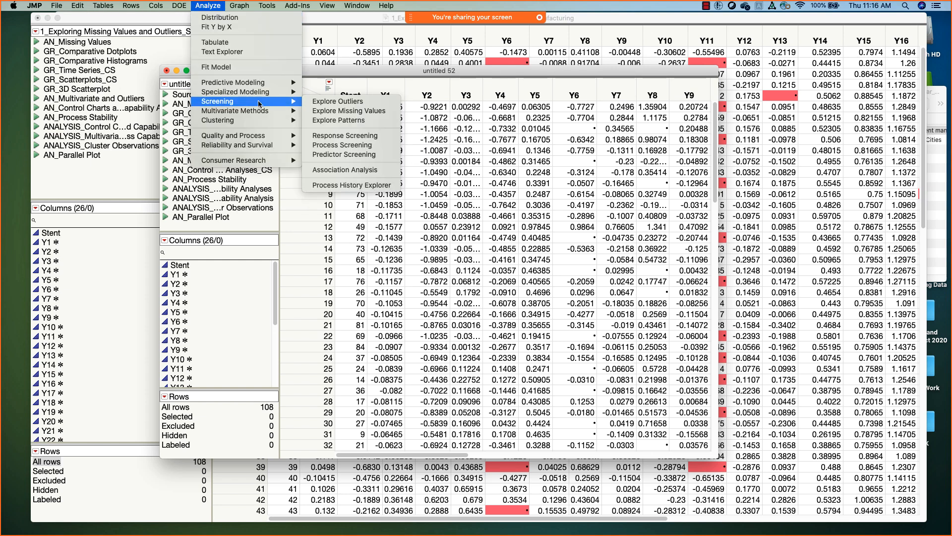
pyautogui.click(391, 111)
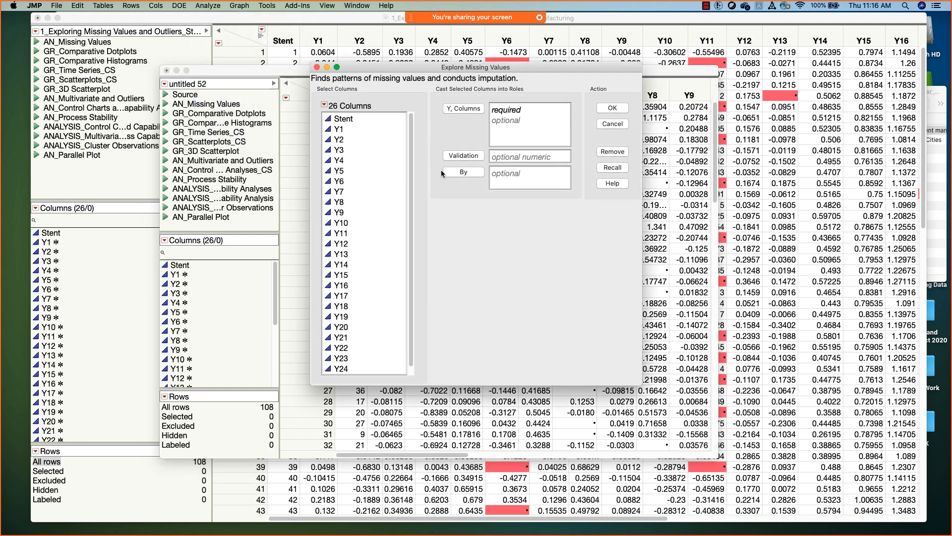
pyautogui.click(341, 131)
pyautogui.moveTo(340, 131); pyautogui.dragTo(367, 373)
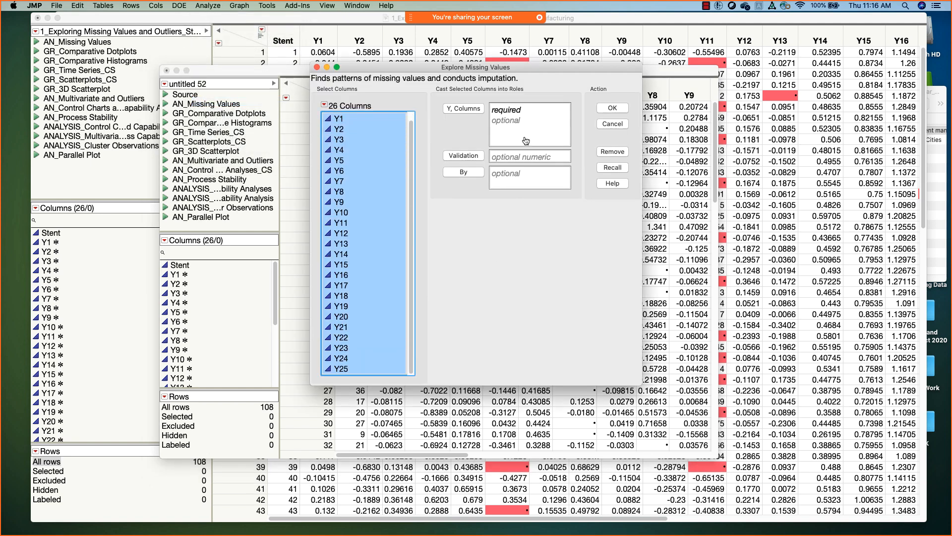
pyautogui.click(463, 108)
pyautogui.click(611, 107)
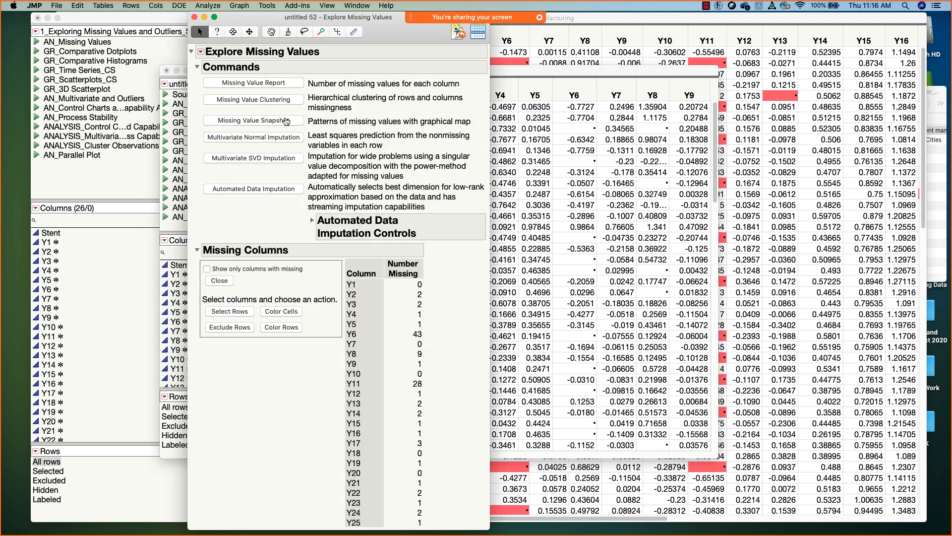
# Generate a Missing Value Snapshot for the sorted table, widen its report, and compare the missing pattern with the sorted Y1 values.
pyautogui.click(285, 121)
pyautogui.moveTo(434, 283); pyautogui.dragTo(564, 280)
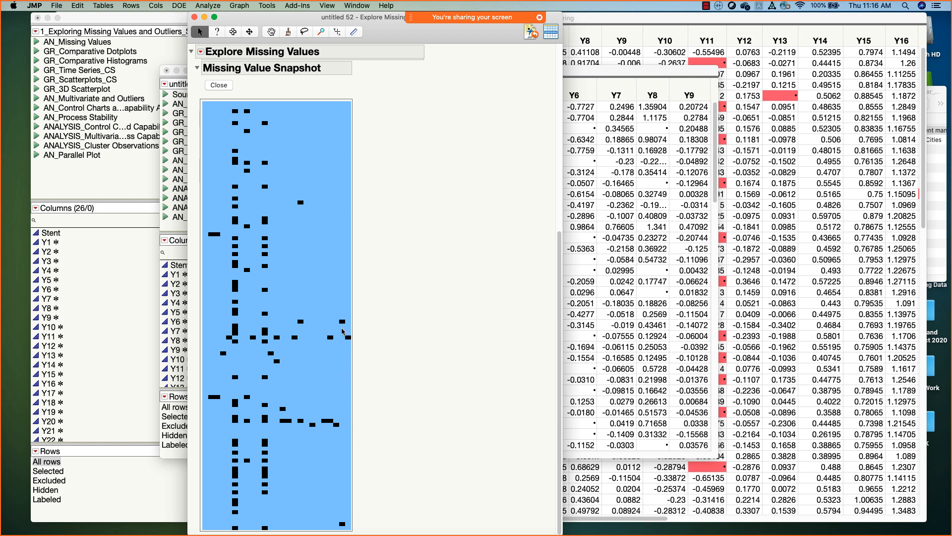
pyautogui.moveTo(197, 94)
pyautogui.mouseDown()
pyautogui.moveTo(198, 297)
pyautogui.moveTo(308, 335)
pyautogui.moveTo(367, 117)
pyautogui.moveTo(221, 101)
pyautogui.moveTo(203, 119)
pyautogui.mouseUp()
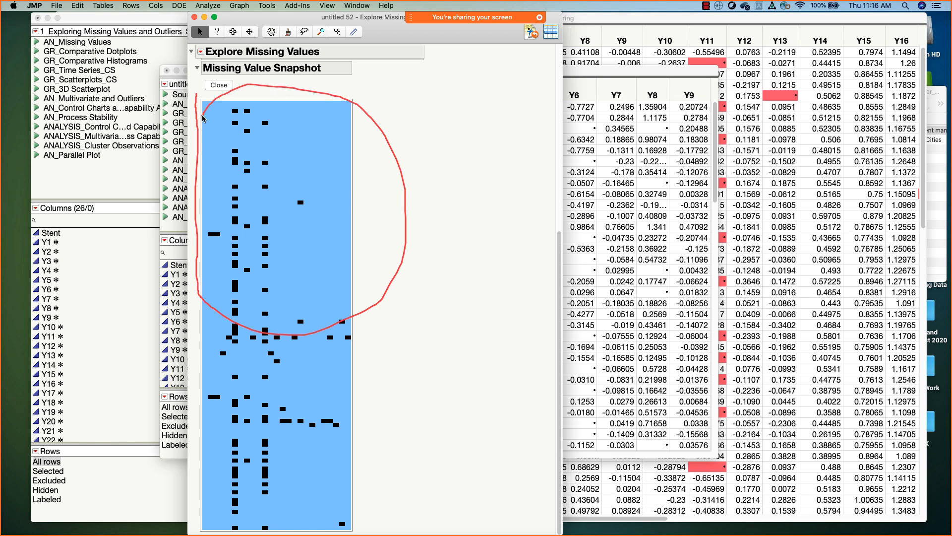
pyautogui.moveTo(400, 38); pyautogui.dragTo(493, 41)
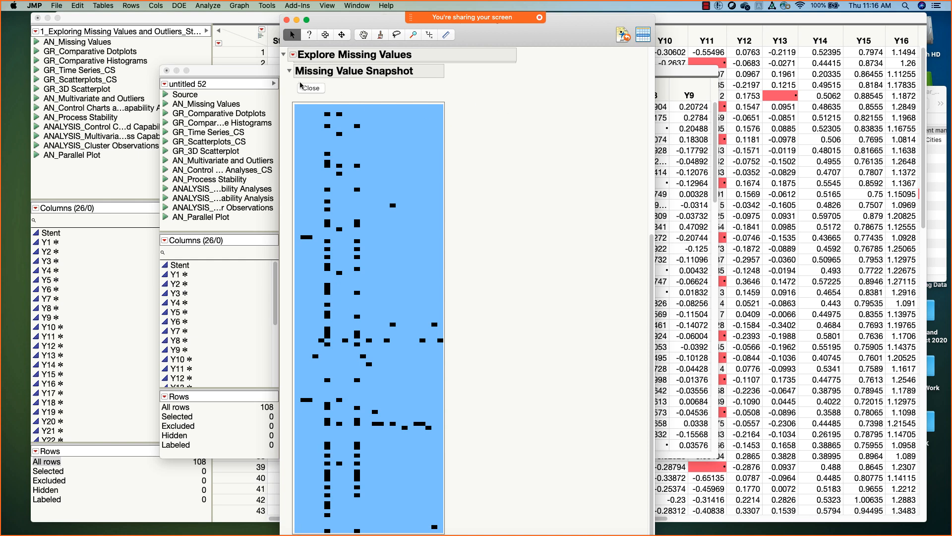
pyautogui.doubleClick(246, 75)
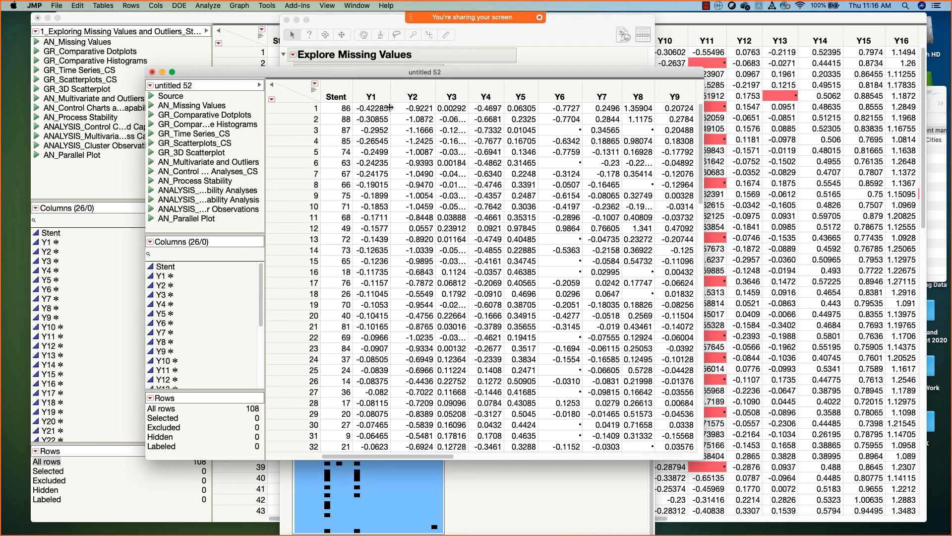
pyautogui.click(383, 25)
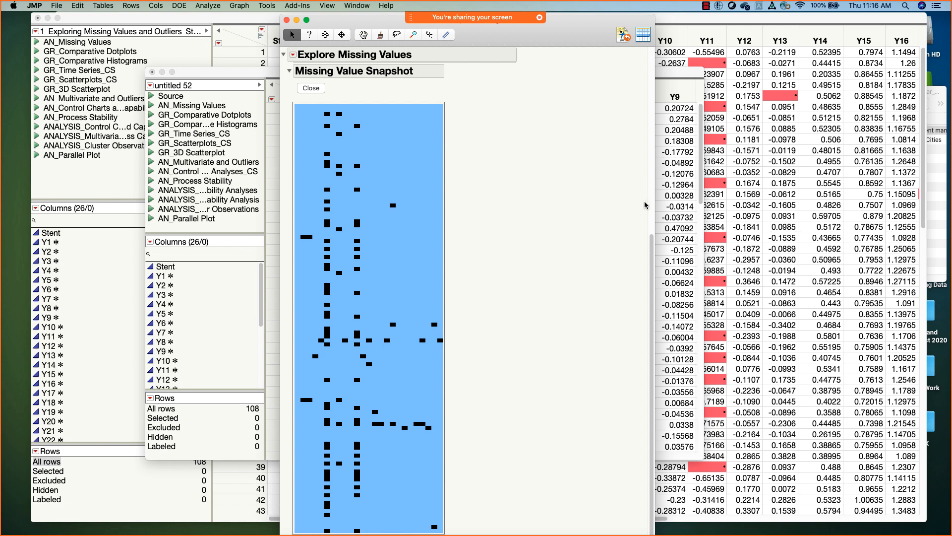
# Close the sorted table's Explore Missing Values report and the untitled sorted table without saving it.
pyautogui.moveTo(652, 242); pyautogui.dragTo(641, 71)
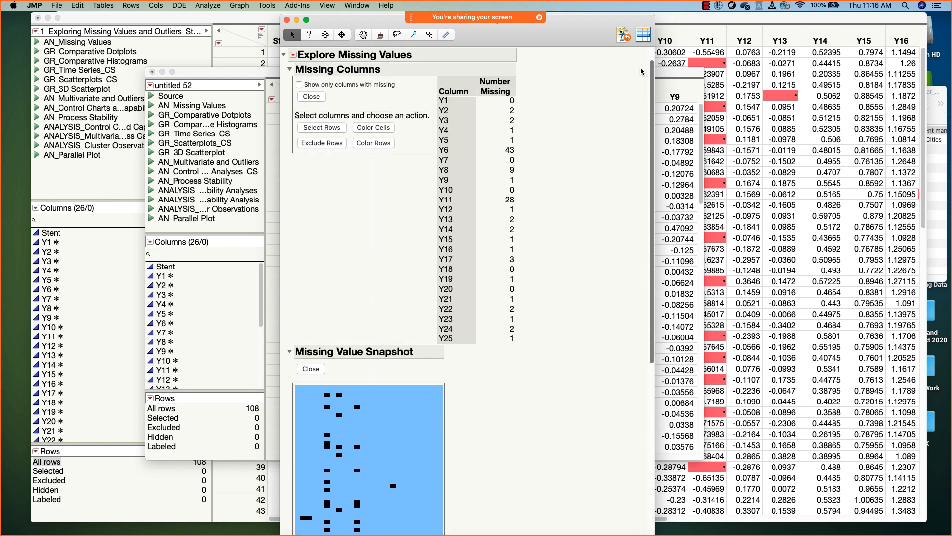
pyautogui.click(286, 20)
pyautogui.click(152, 72)
pyautogui.click(391, 127)
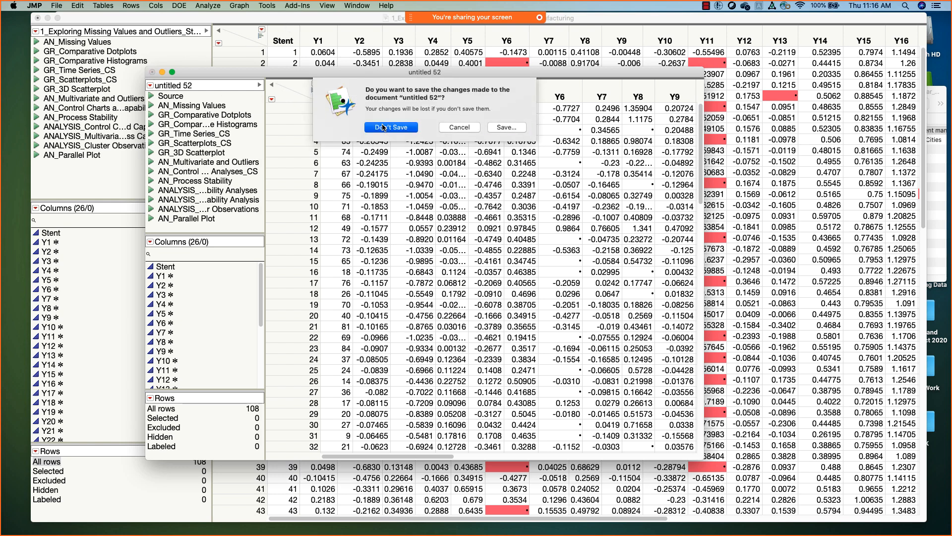
# Expand the Missing Columns and Commands sections of the stent table's Explore Missing Values report and regenerate the Missing Value Snapshot.
pyautogui.moveTo(338, 22)
pyautogui.mouseDown()
pyautogui.moveTo(335, 38)
pyautogui.moveTo(332, 20)
pyautogui.moveTo(351, 25)
pyautogui.mouseUp()
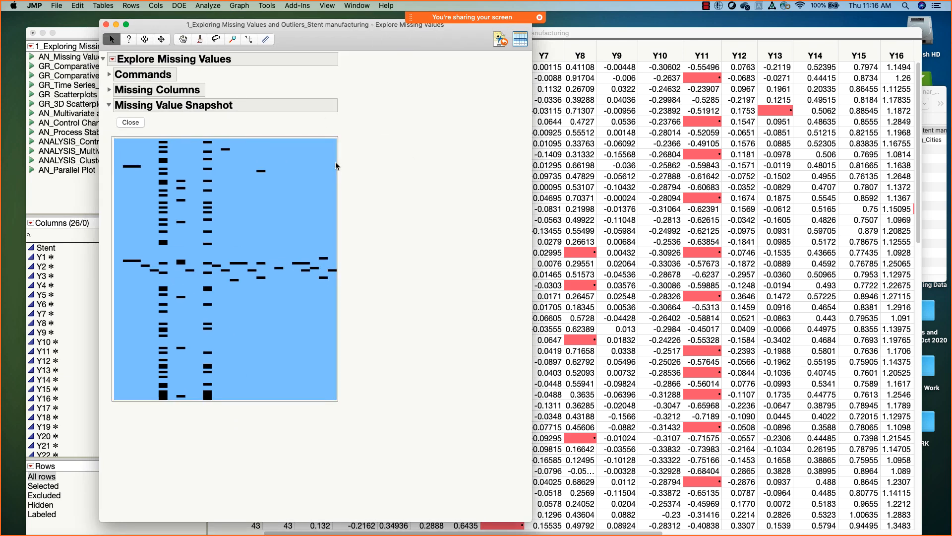
pyautogui.click(108, 105)
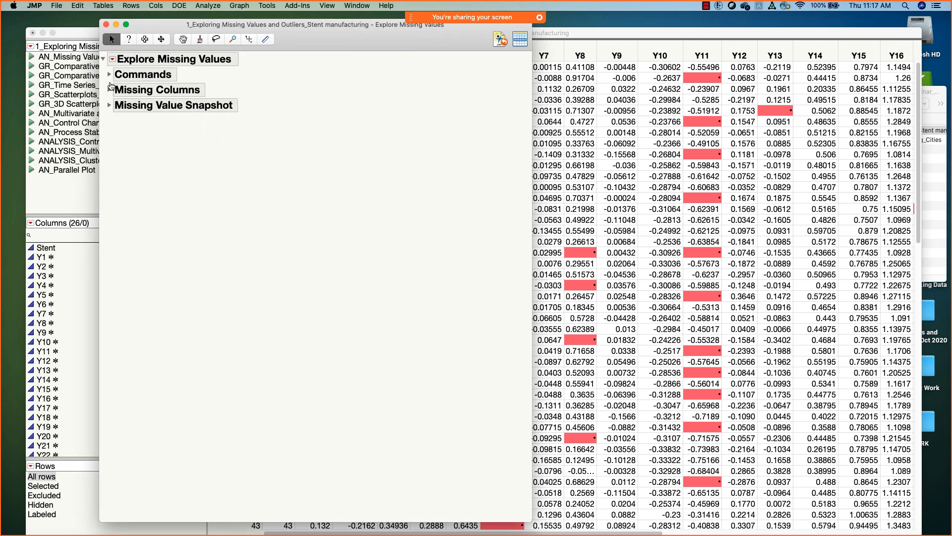
pyautogui.click(109, 89)
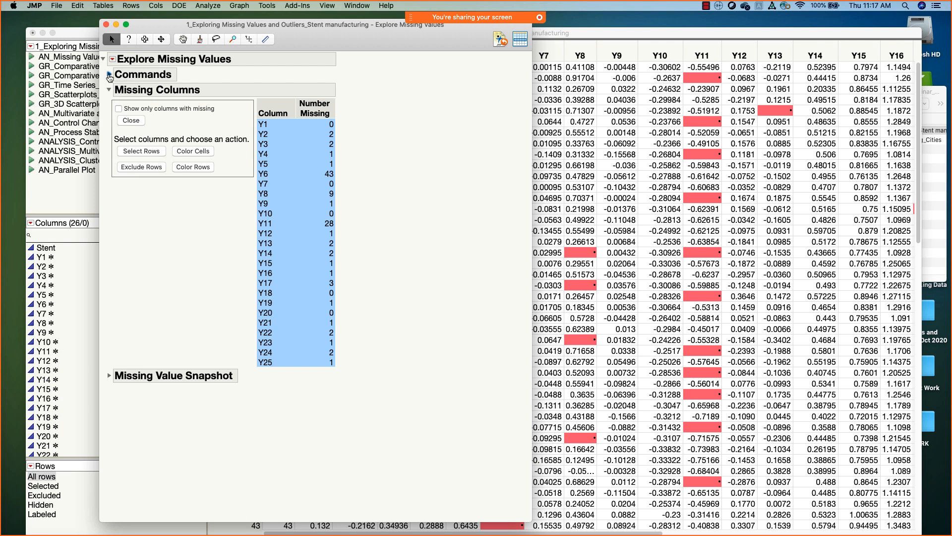
pyautogui.click(109, 76)
pyautogui.moveTo(329, 36); pyautogui.dragTo(357, 33)
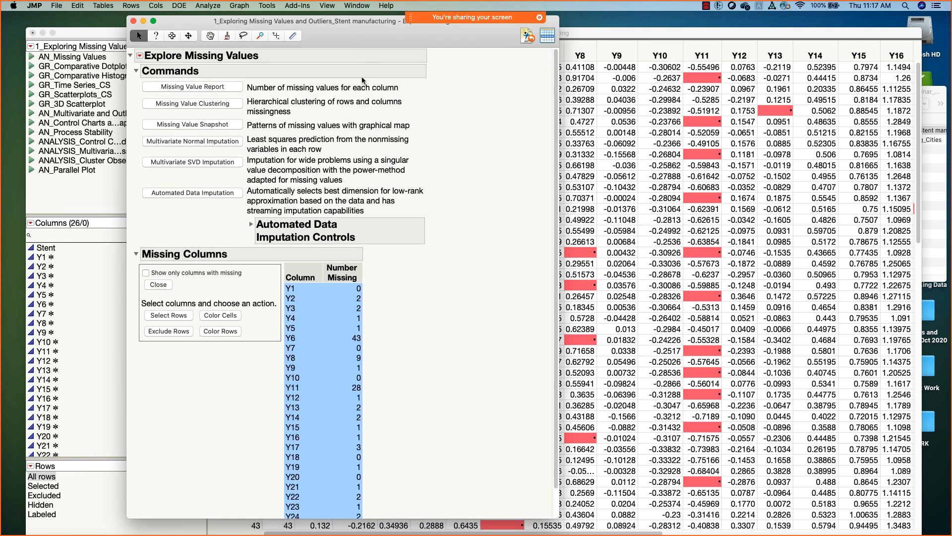
pyautogui.click(216, 125)
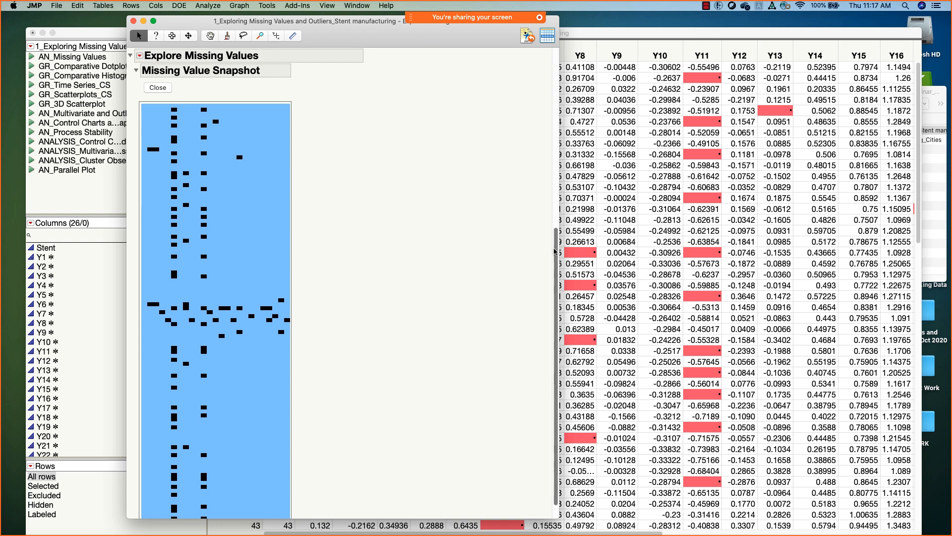
# Collapse the Missing Columns section and generate the Missing Value Clustering for the stent table.
pyautogui.moveTo(555, 242); pyautogui.dragTo(551, 56)
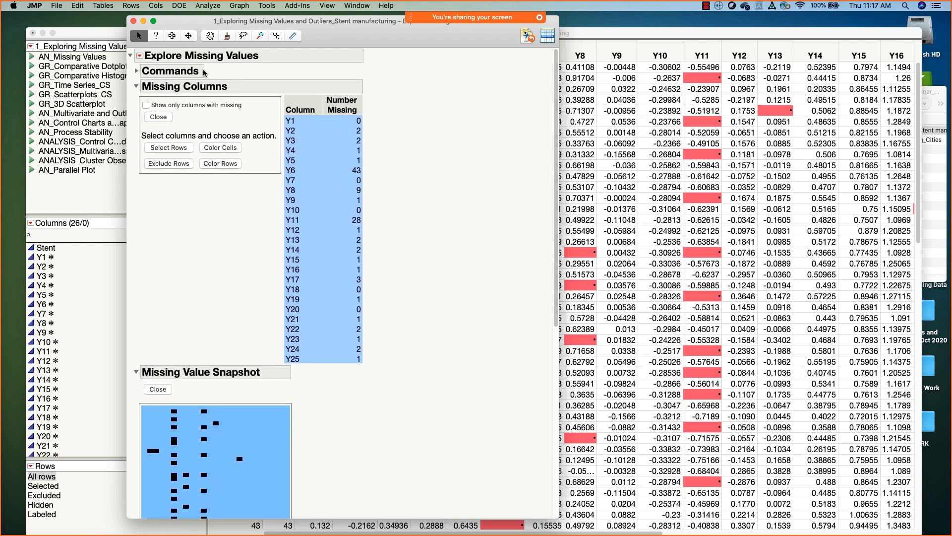
pyautogui.click(137, 86)
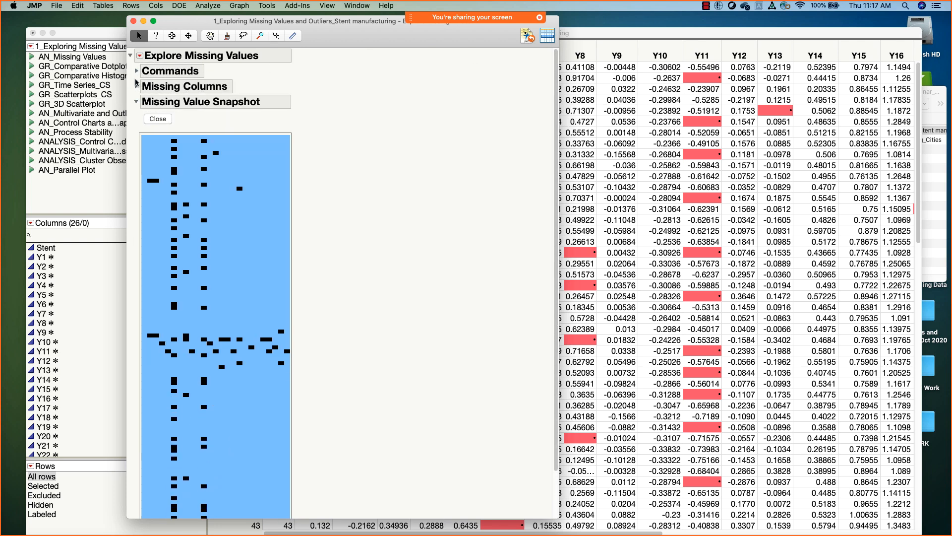
pyautogui.click(136, 71)
pyautogui.click(198, 104)
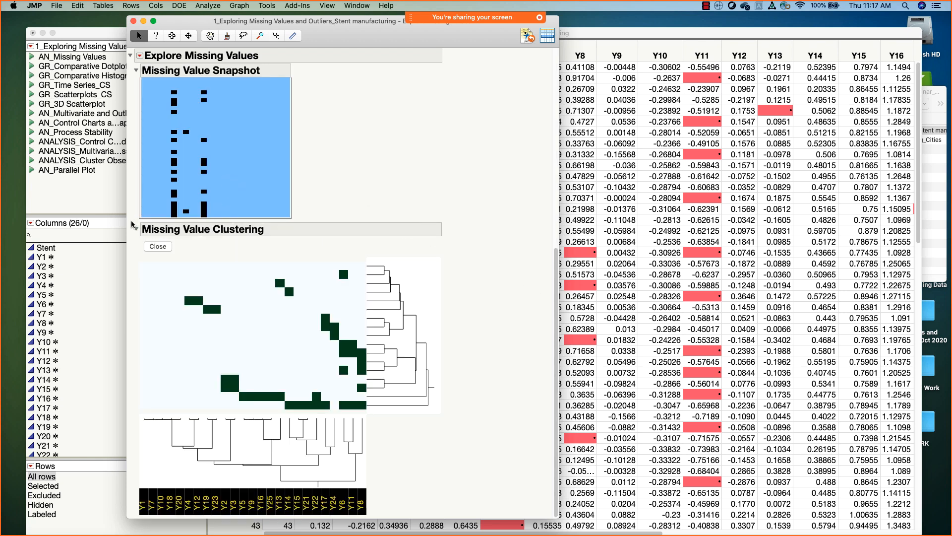
pyautogui.moveTo(130, 219)
pyautogui.mouseDown()
pyautogui.moveTo(133, 461)
pyautogui.moveTo(353, 471)
pyautogui.moveTo(469, 271)
pyautogui.moveTo(127, 217)
pyautogui.mouseUp()
# Select the row dendrogram's branches one after another, down to the Y6 and Y11 cluster, to examine which stent rows share each pattern.
pyautogui.click(387, 273)
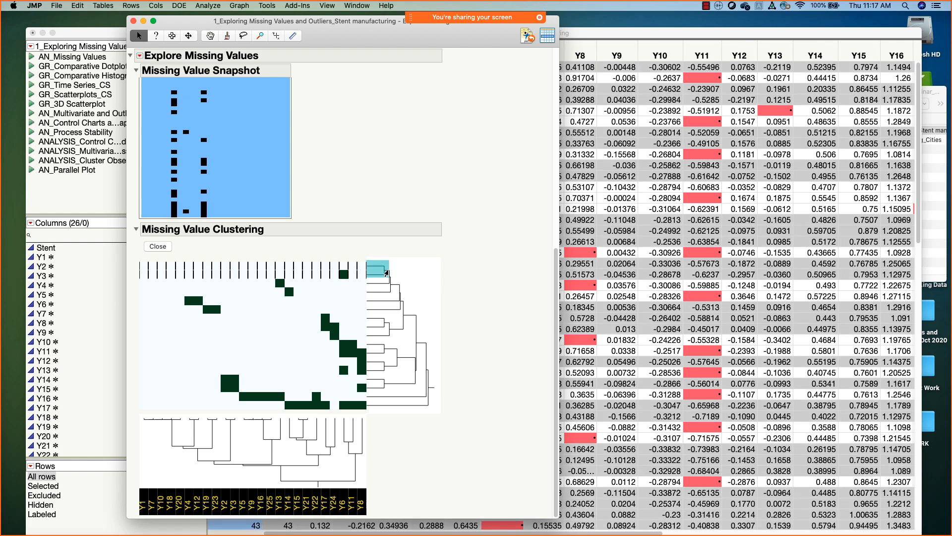
pyautogui.click(385, 284)
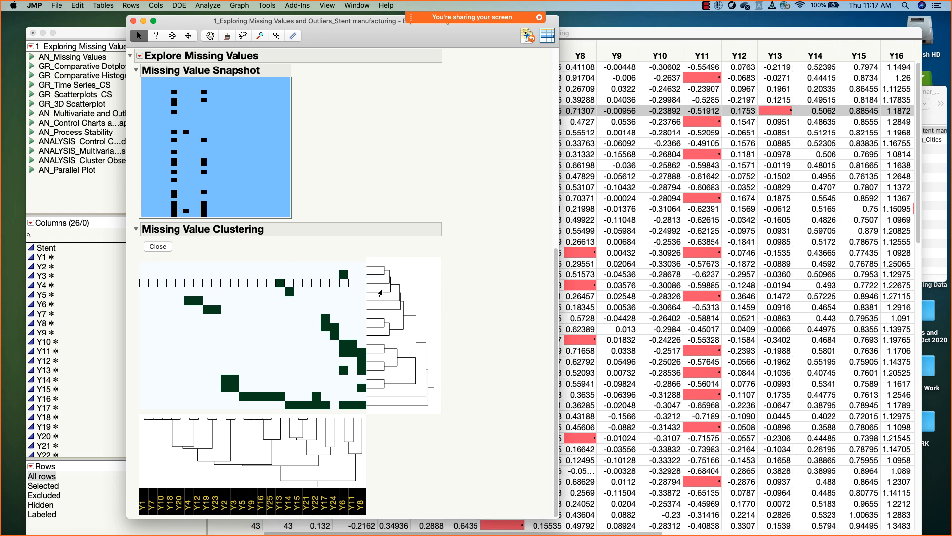
pyautogui.click(380, 293)
pyautogui.click(379, 301)
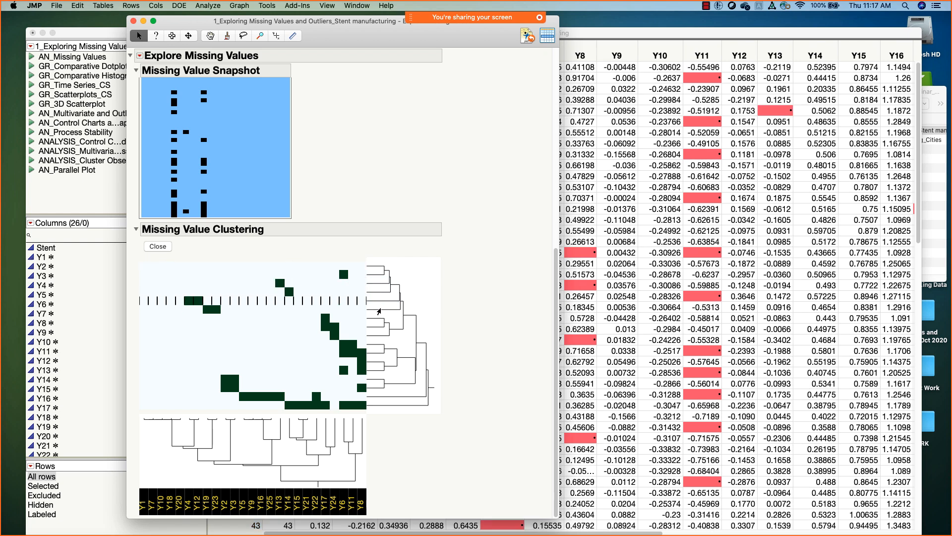
pyautogui.click(380, 310)
pyautogui.click(375, 319)
pyautogui.click(372, 328)
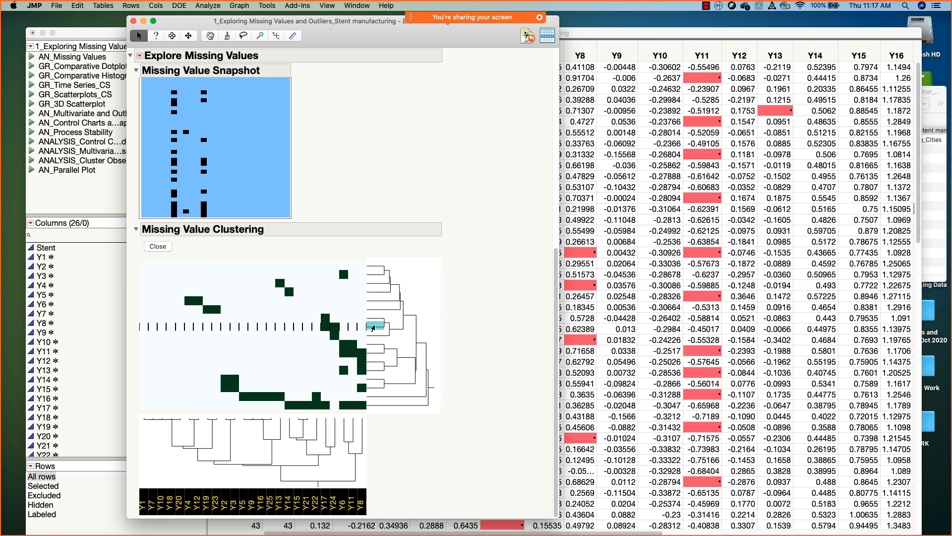
pyautogui.click(376, 337)
pyautogui.click(375, 344)
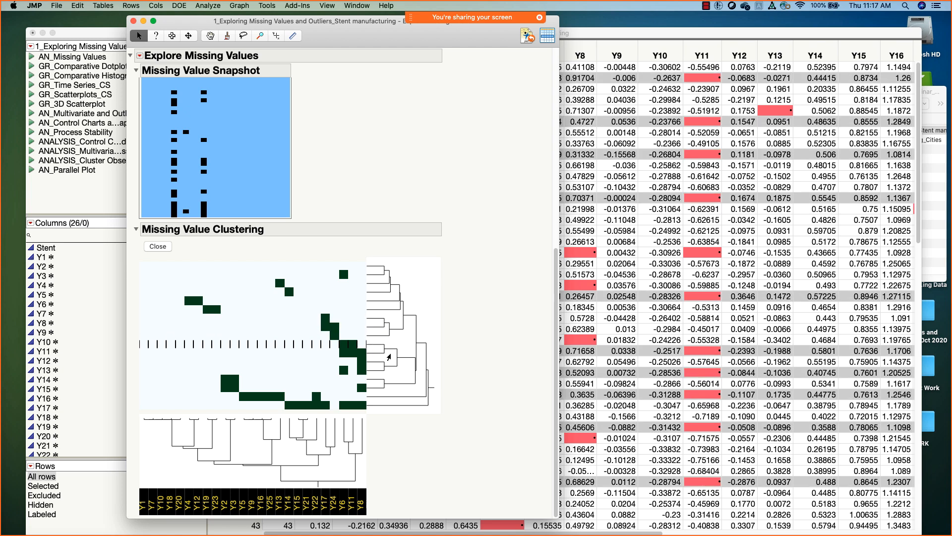
pyautogui.click(389, 355)
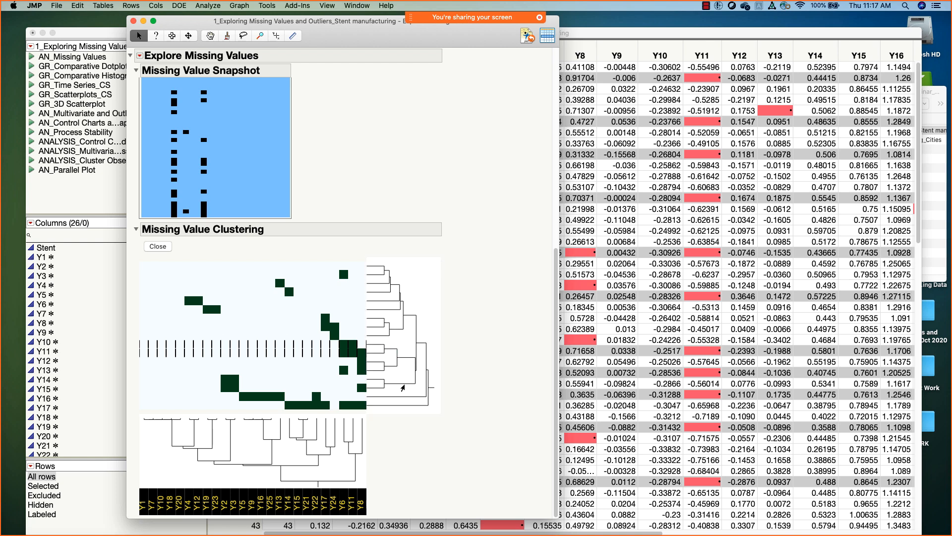
# Select the row cluster with Y2 and Y3 missing and check its highlighted rows in the stent table.
pyautogui.click(387, 386)
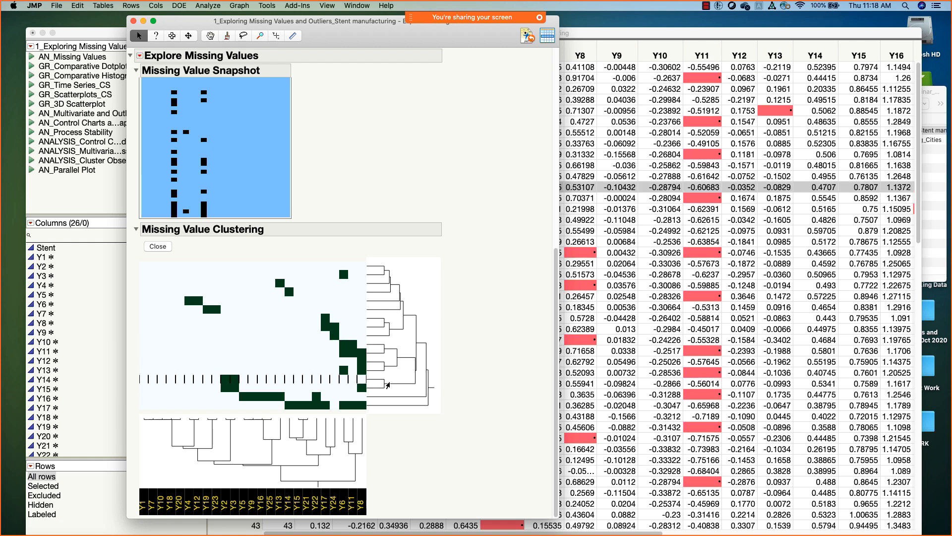
pyautogui.click(387, 385)
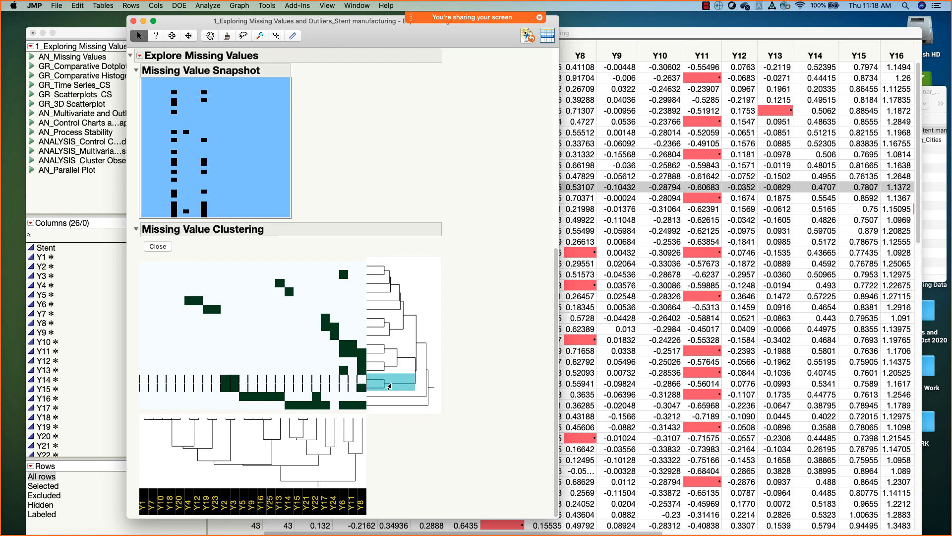
pyautogui.moveTo(917, 148)
pyautogui.mouseDown()
pyautogui.moveTo(923, 278)
pyautogui.moveTo(912, 157)
pyautogui.mouseUp()
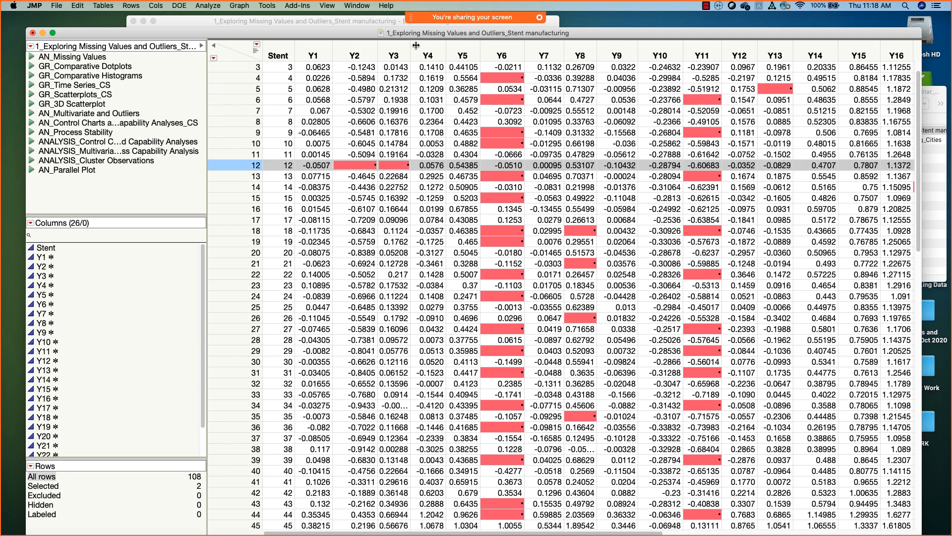
pyautogui.click(340, 20)
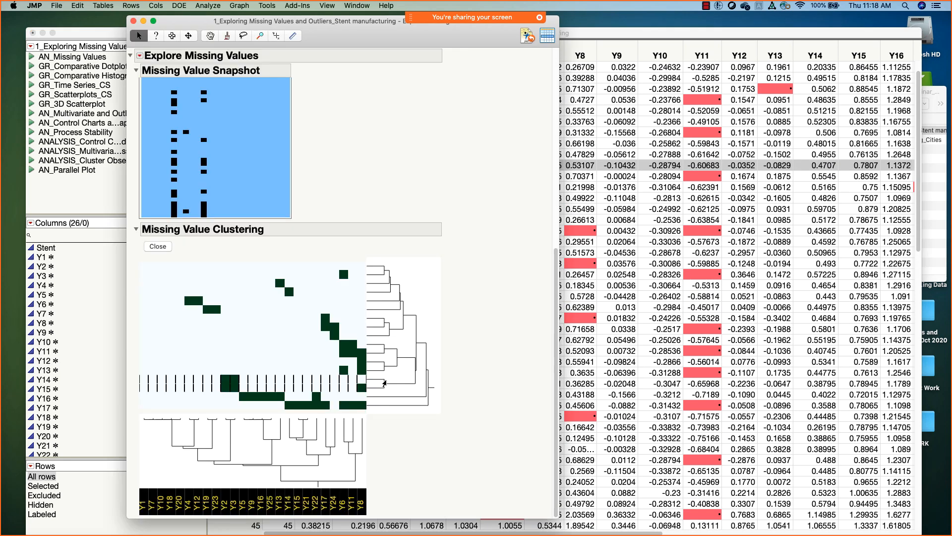
# Select the Y17 cluster and the joint Y6 and Y11 cluster in the dendrogram, and check the latter's highlighted rows in the stent table.
pyautogui.click(385, 383)
pyautogui.click(385, 324)
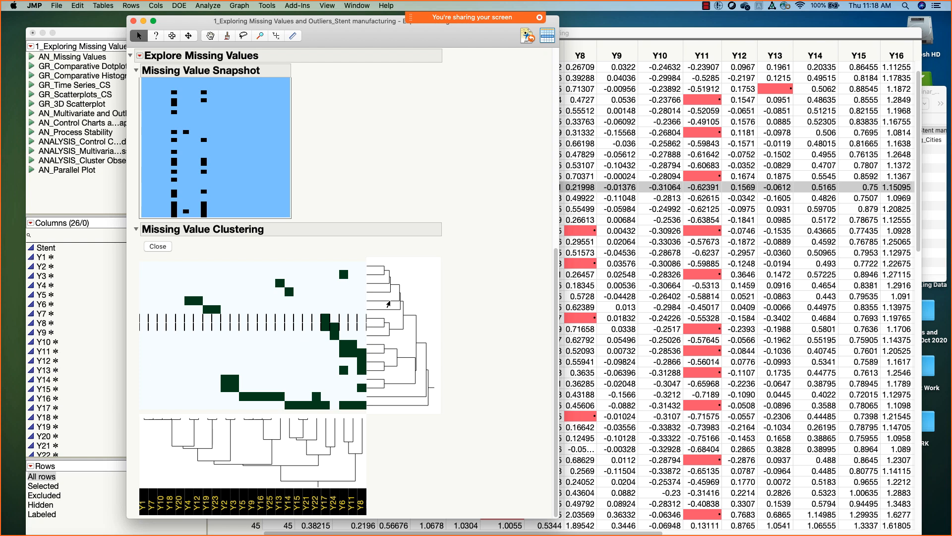
pyautogui.click(381, 350)
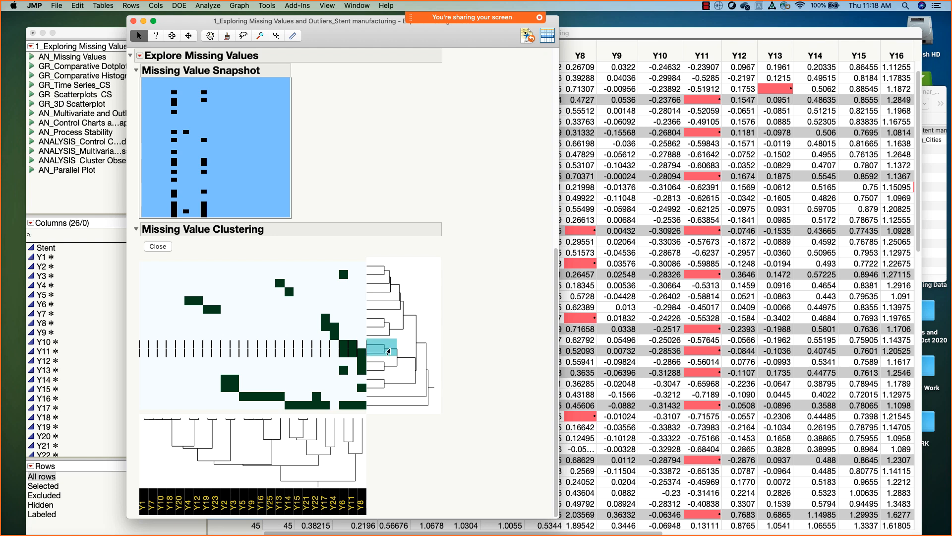
pyautogui.click(917, 178)
pyautogui.scroll(-1, 917, 198)
pyautogui.moveTo(917, 198); pyautogui.dragTo(910, 338)
pyautogui.scroll(15, 654, 86)
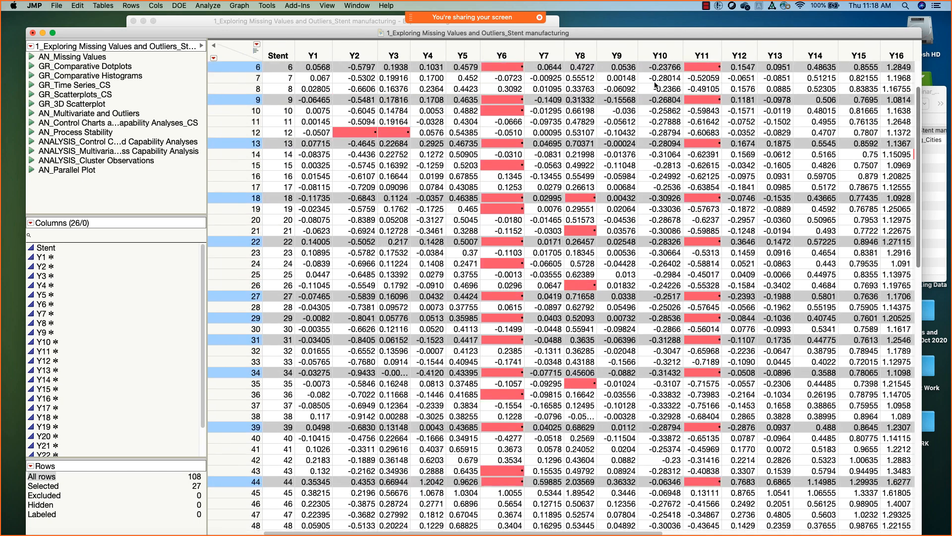
pyautogui.click(350, 23)
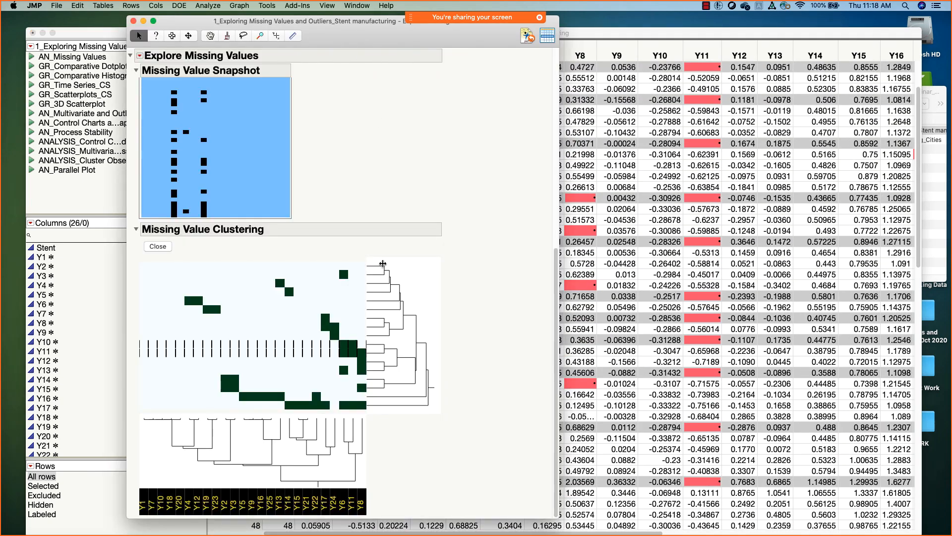
pyautogui.click(385, 352)
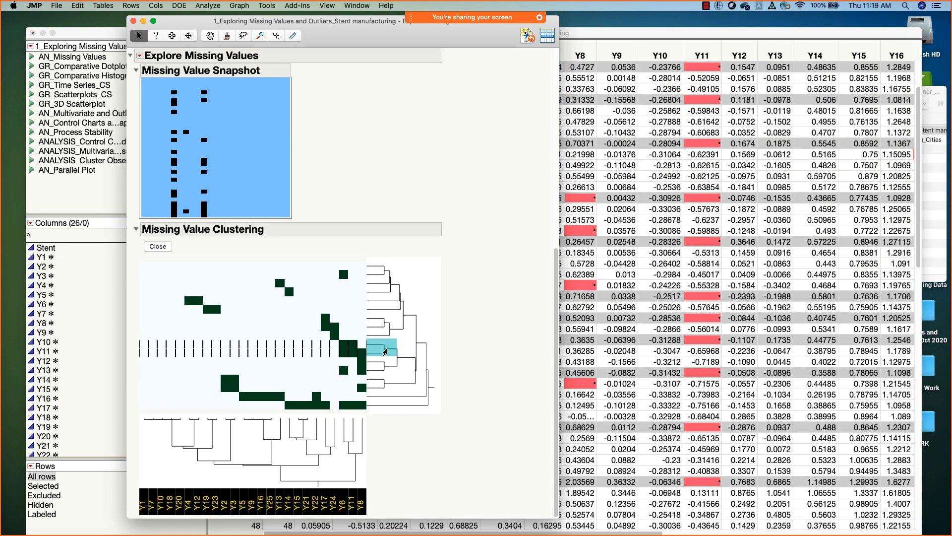
# Select the row cluster with Y6, Y8 and Y11 missing, check its rows in the stent table, and select the Y8-only cluster.
pyautogui.click(344, 347)
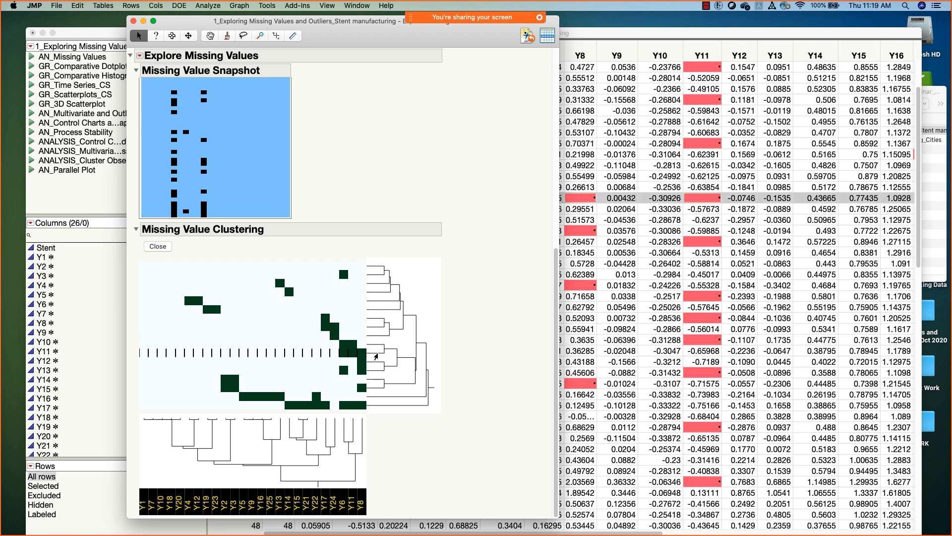
pyautogui.click(911, 346)
pyautogui.scroll(-15, 911, 345)
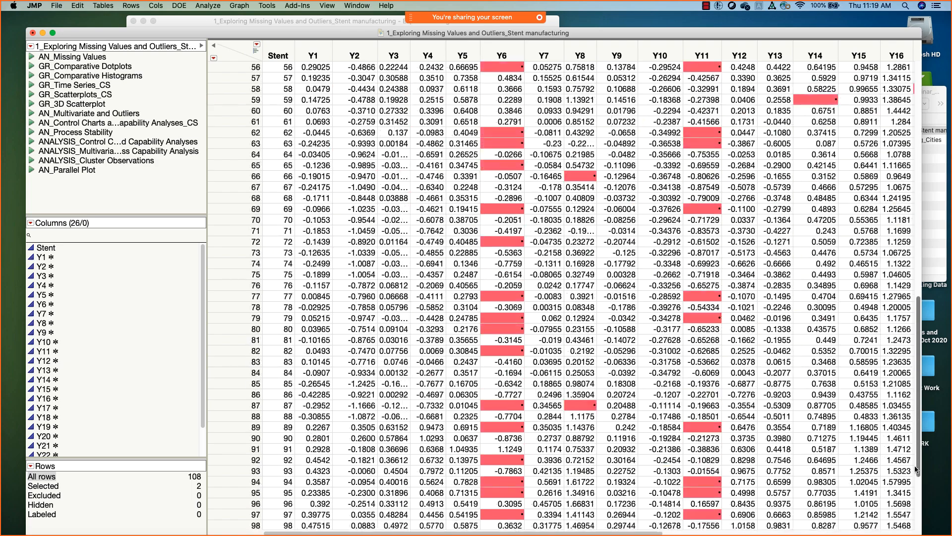
pyautogui.scroll(18, 915, 479)
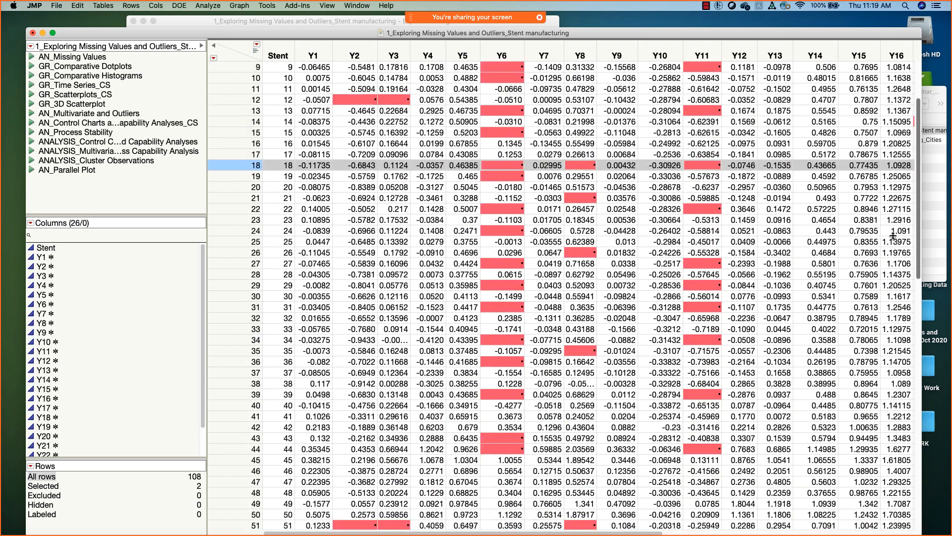
pyautogui.click(377, 22)
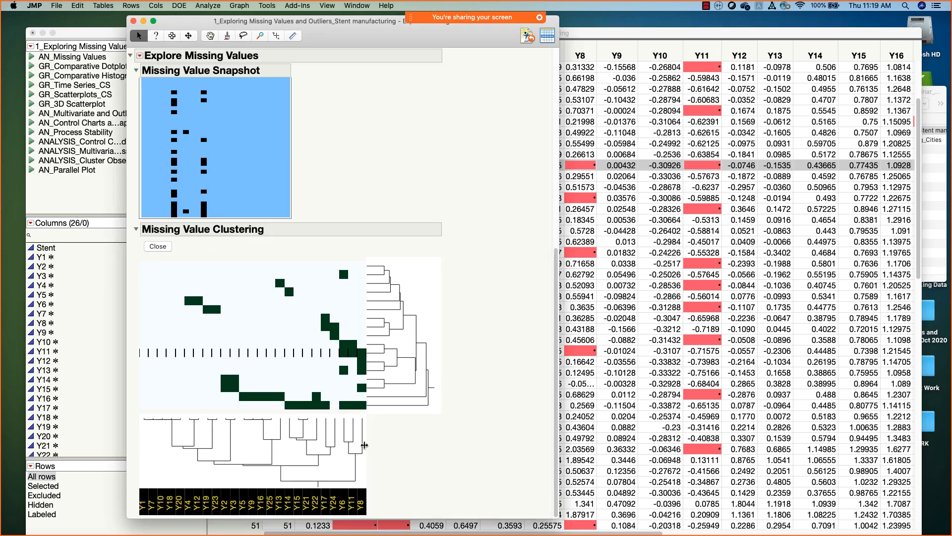
pyautogui.click(363, 361)
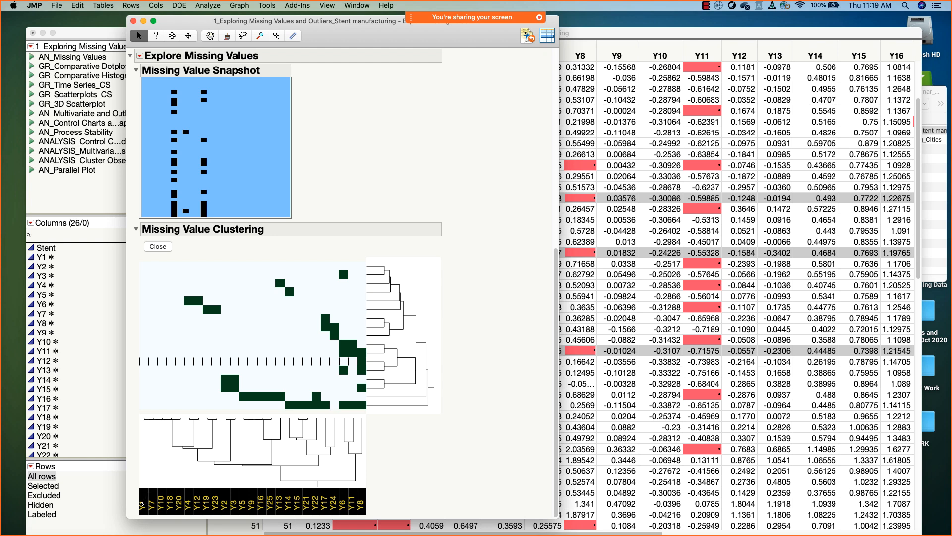
# Select the column cluster of Y1, Y7, Y10, Y18 and Y20 in the dendrogram and check its highlighted columns in the stent table.
pyautogui.click(145, 502)
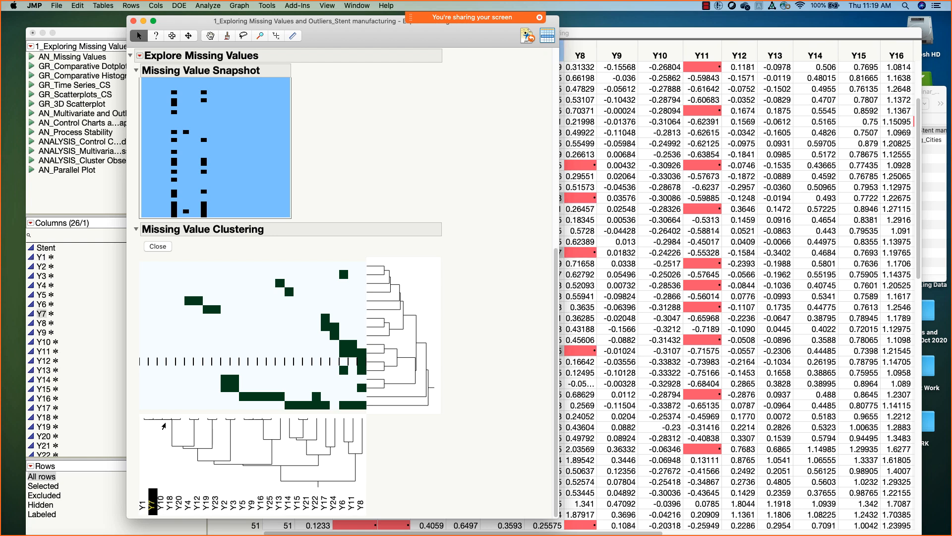
pyautogui.click(161, 422)
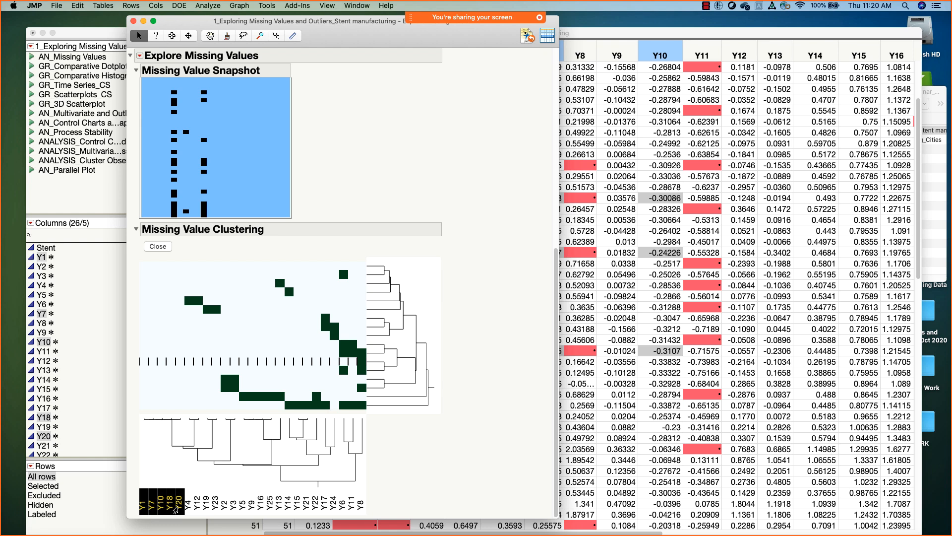
pyautogui.click(150, 424)
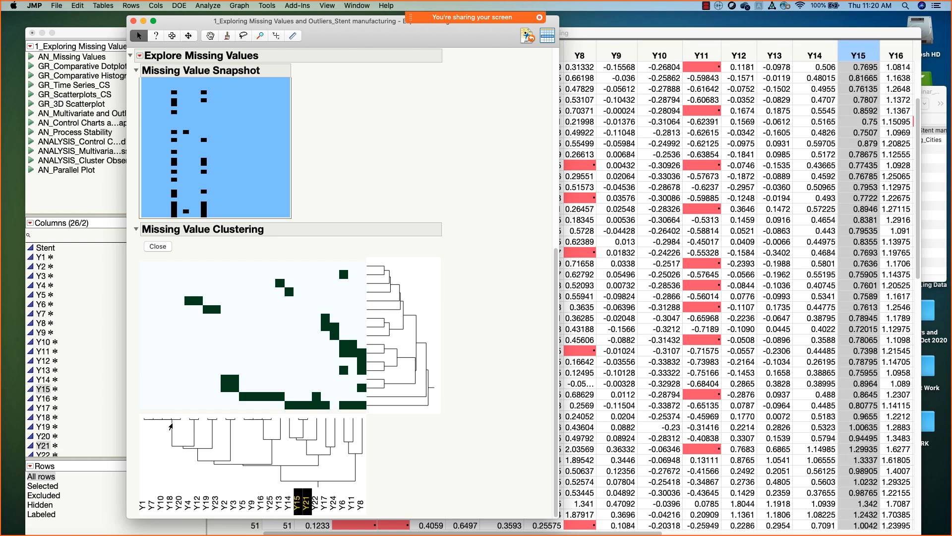
pyautogui.click(170, 425)
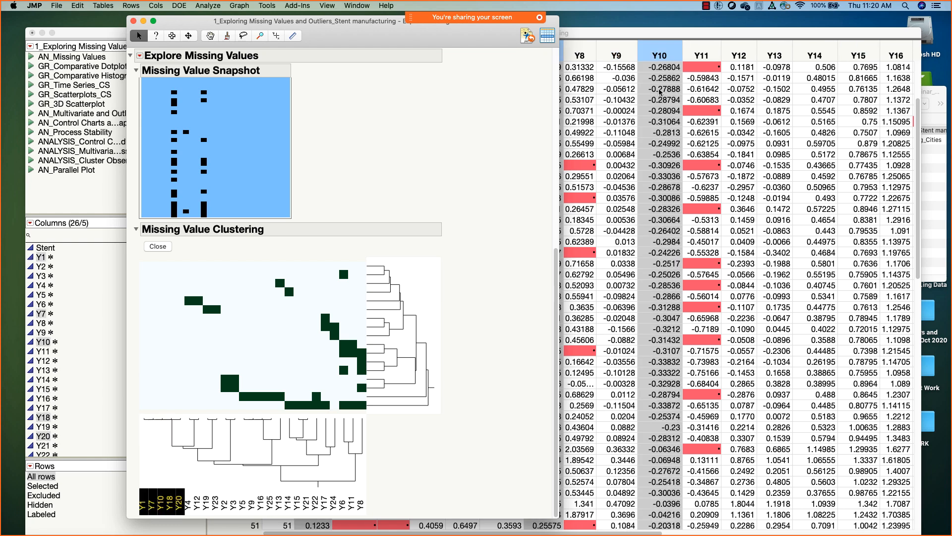
pyautogui.click(667, 34)
pyautogui.scroll(4, 917, 77)
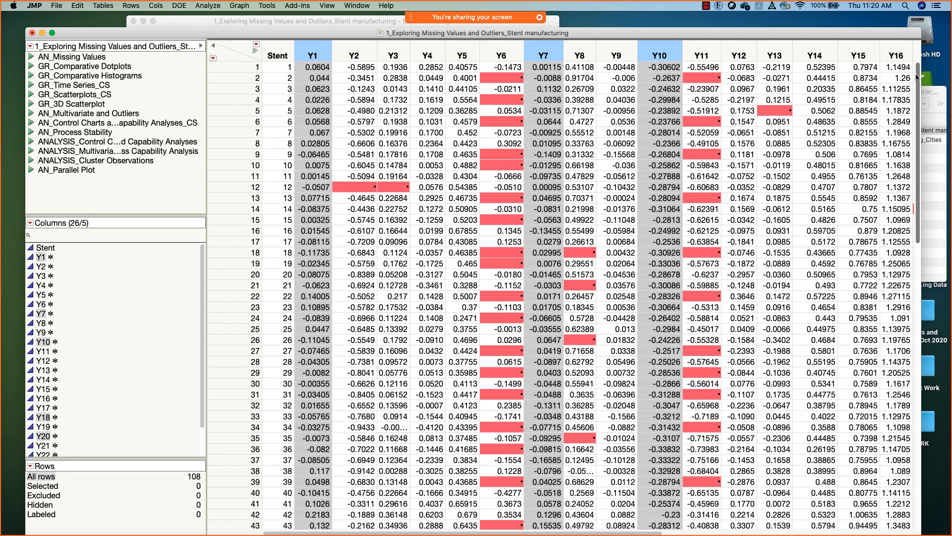
pyautogui.scroll(-2, 919, 145)
pyautogui.moveTo(919, 164); pyautogui.dragTo(896, 90)
pyautogui.moveTo(579, 534); pyautogui.dragTo(812, 530)
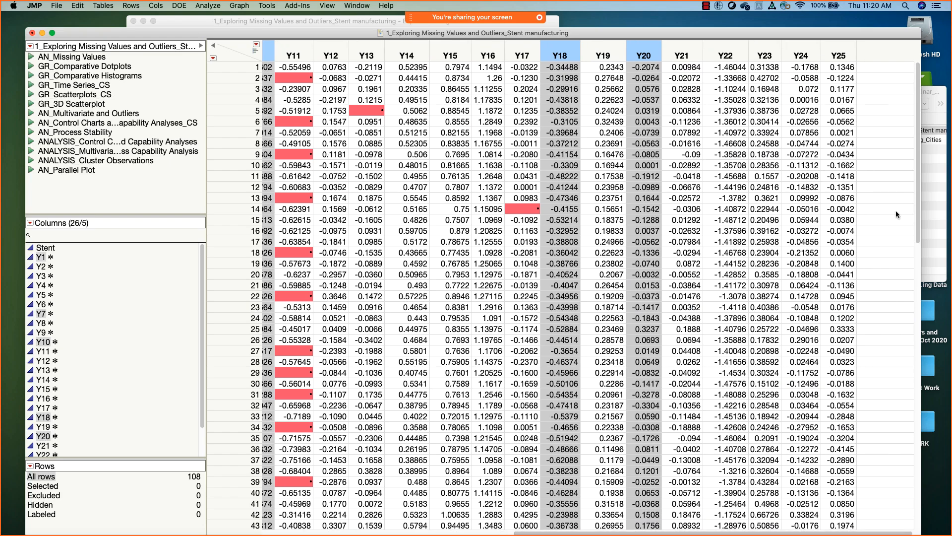
pyautogui.moveTo(918, 183); pyautogui.dragTo(920, 129)
pyautogui.click(301, 21)
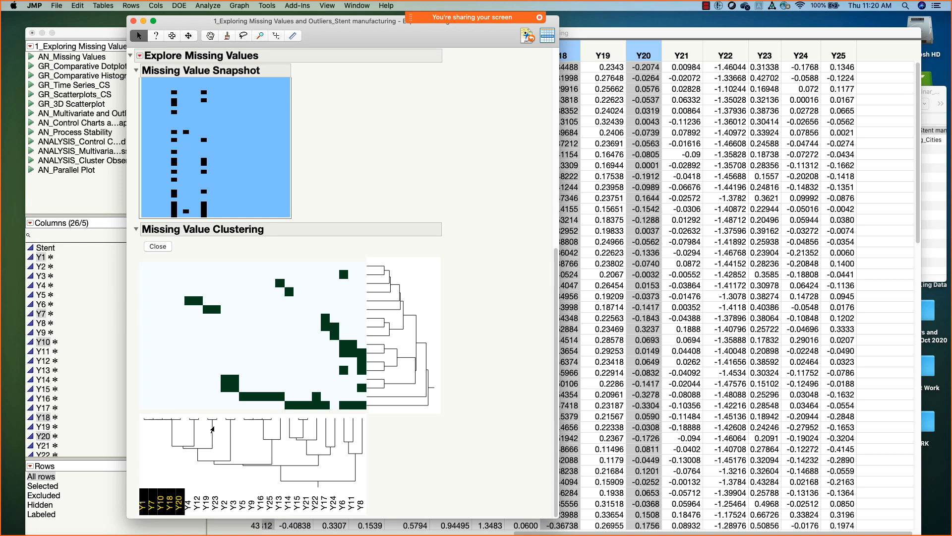
# Select the Y19 and Y23 column cluster and look through the stent table for where both are missing.
pyautogui.click(212, 429)
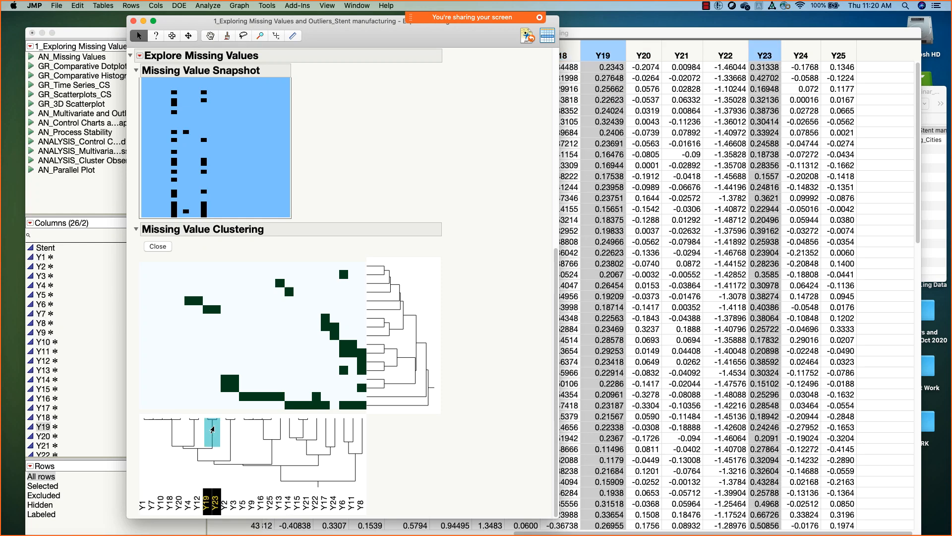
pyautogui.click(919, 253)
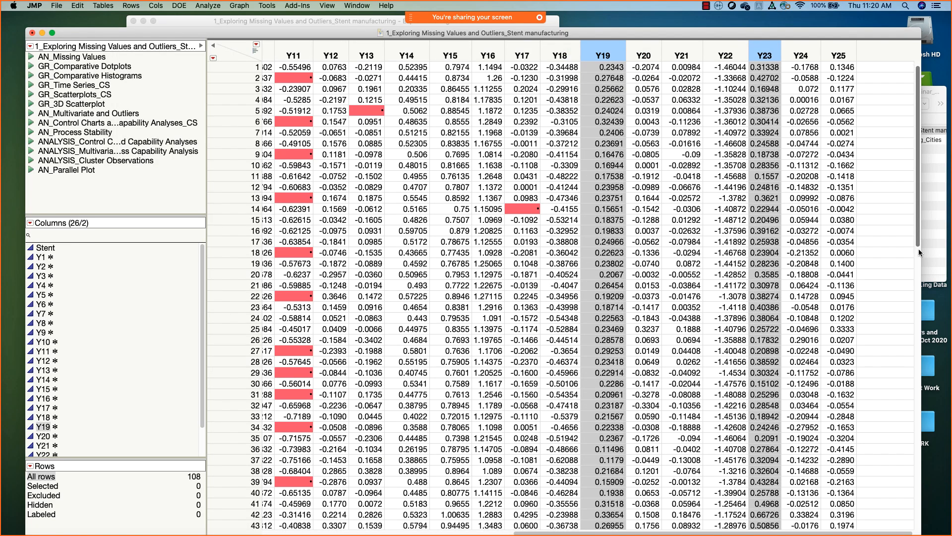
pyautogui.moveTo(919, 253); pyautogui.dragTo(927, 409)
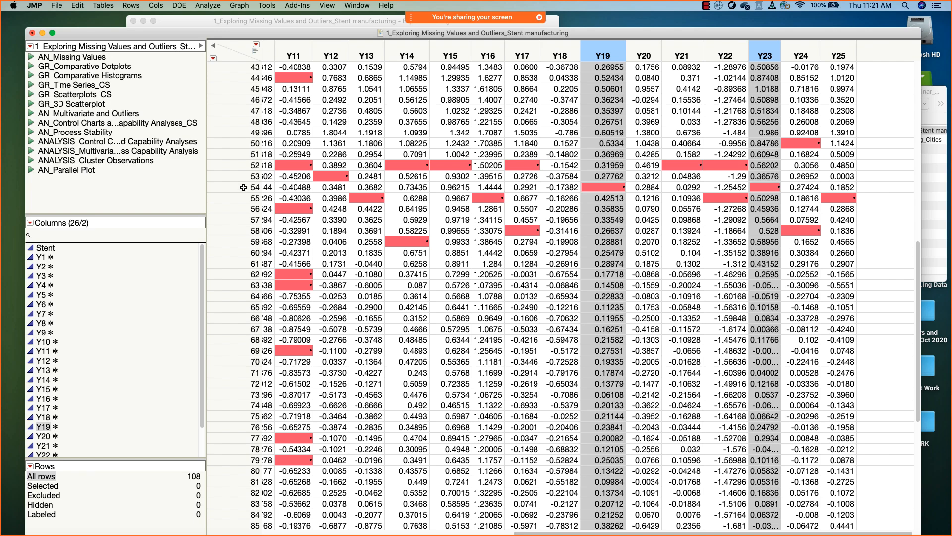
pyautogui.moveTo(920, 250); pyautogui.dragTo(919, 74)
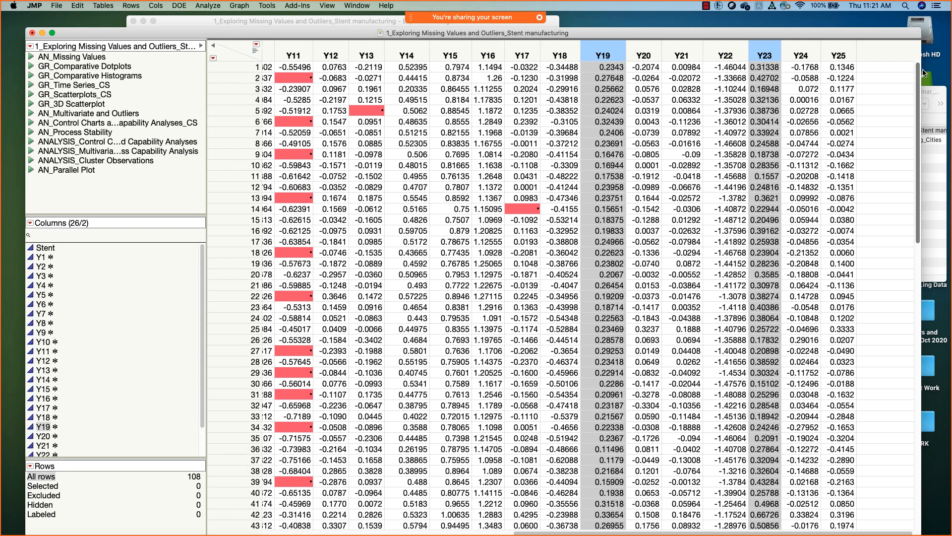
pyautogui.click(366, 20)
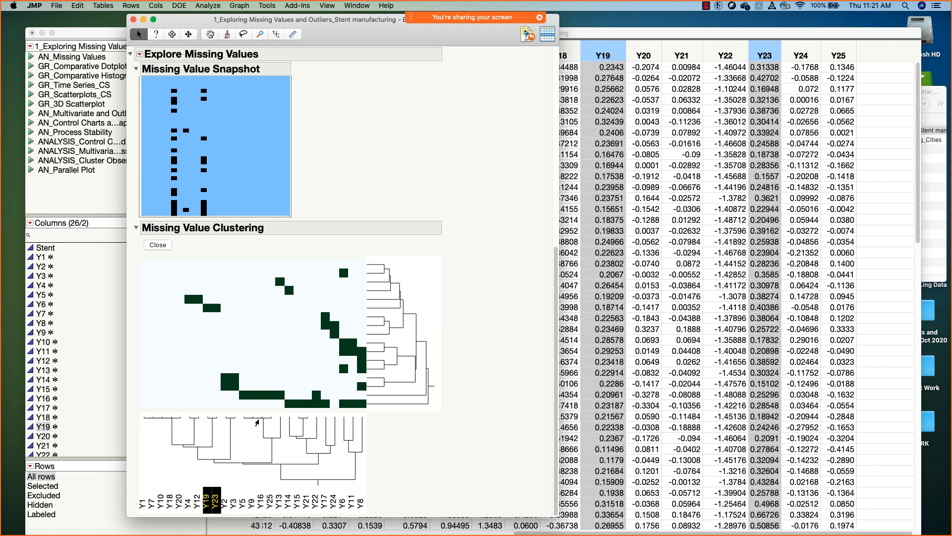
# Select the column cluster of Y5, Y9, Y16 and Y25 and look for their shared missing row in the stent table.
pyautogui.click(262, 425)
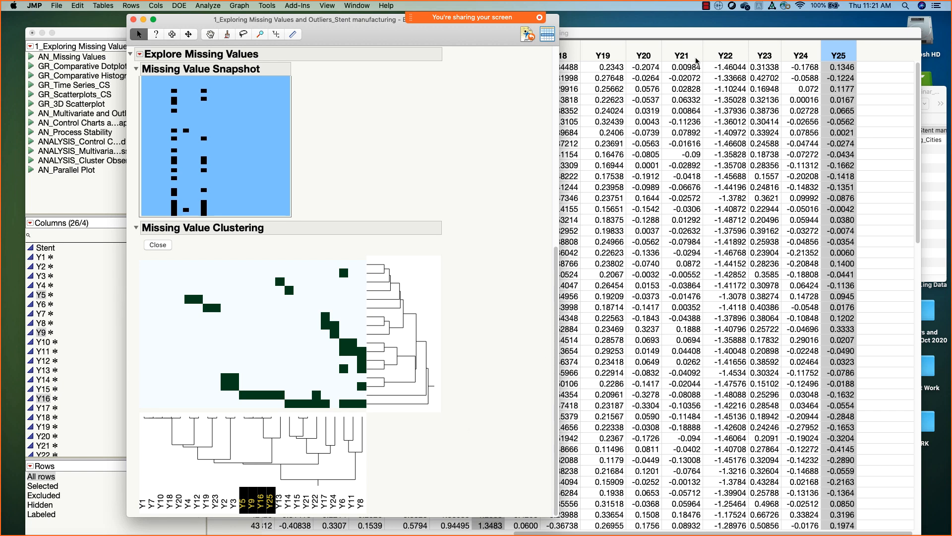
pyautogui.click(693, 35)
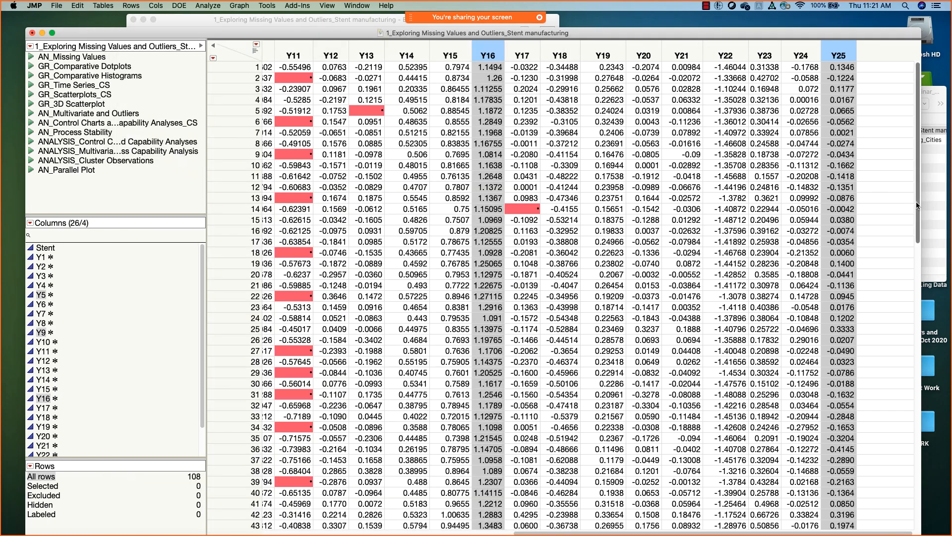
pyautogui.moveTo(918, 207); pyautogui.dragTo(919, 341)
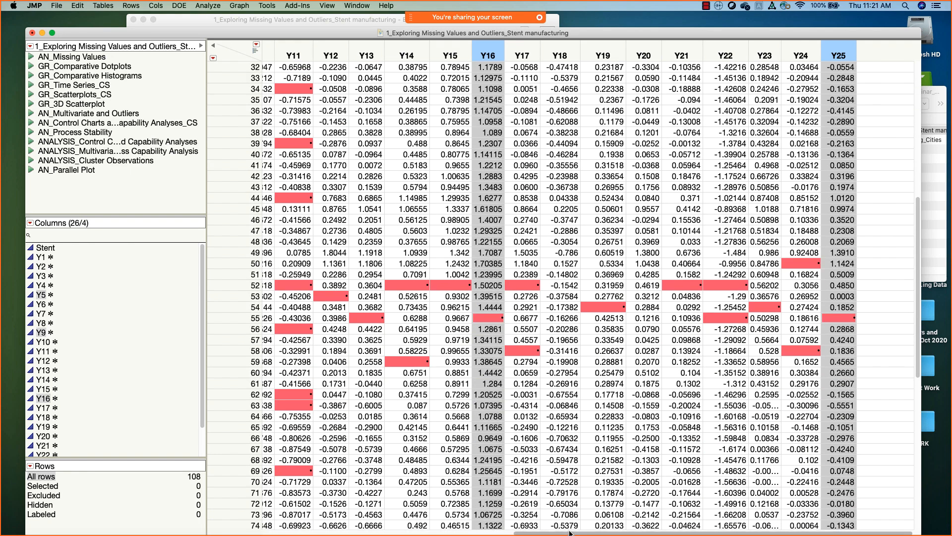
pyautogui.moveTo(569, 533); pyautogui.dragTo(330, 533)
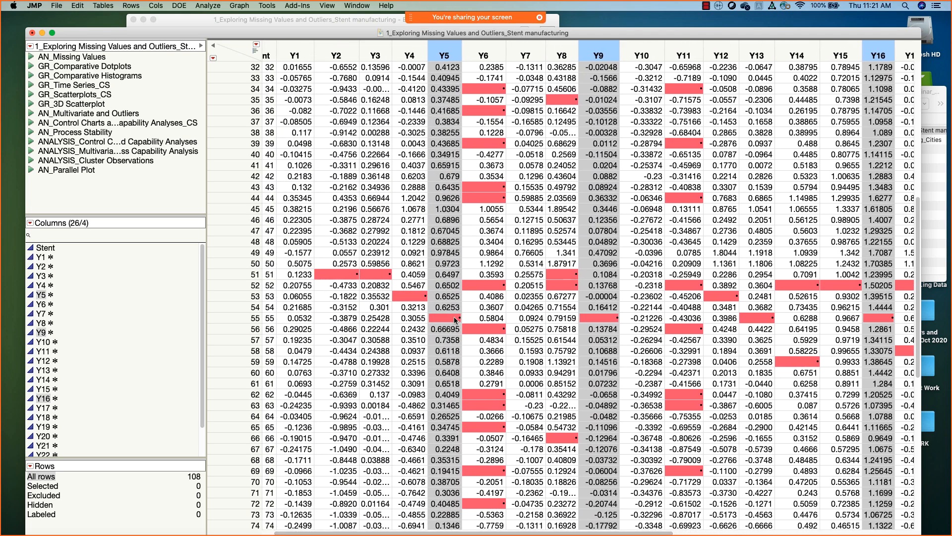
pyautogui.moveTo(411, 533); pyautogui.dragTo(729, 412)
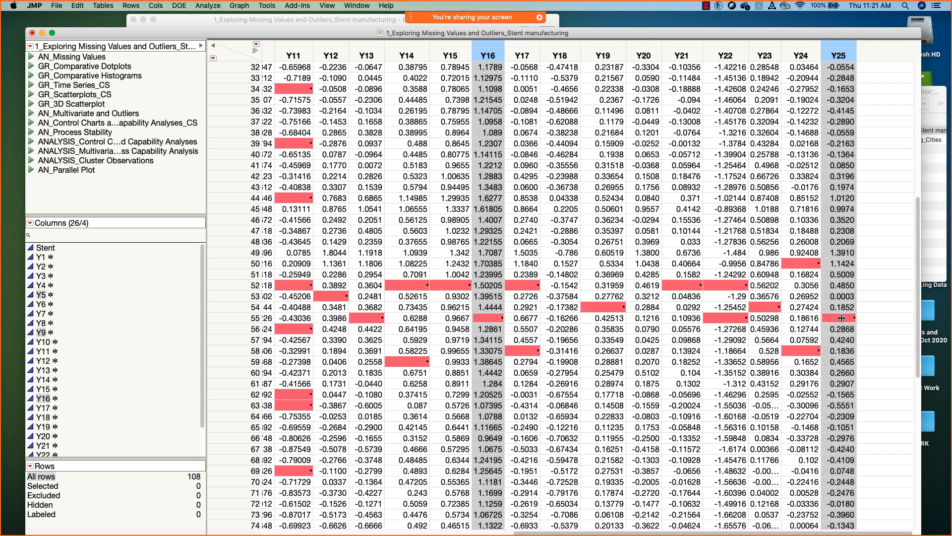
# Select row 55 in the stent table, clear the column selection, and check that row in the missing value clustering report.
pyautogui.click(241, 330)
pyautogui.click(241, 318)
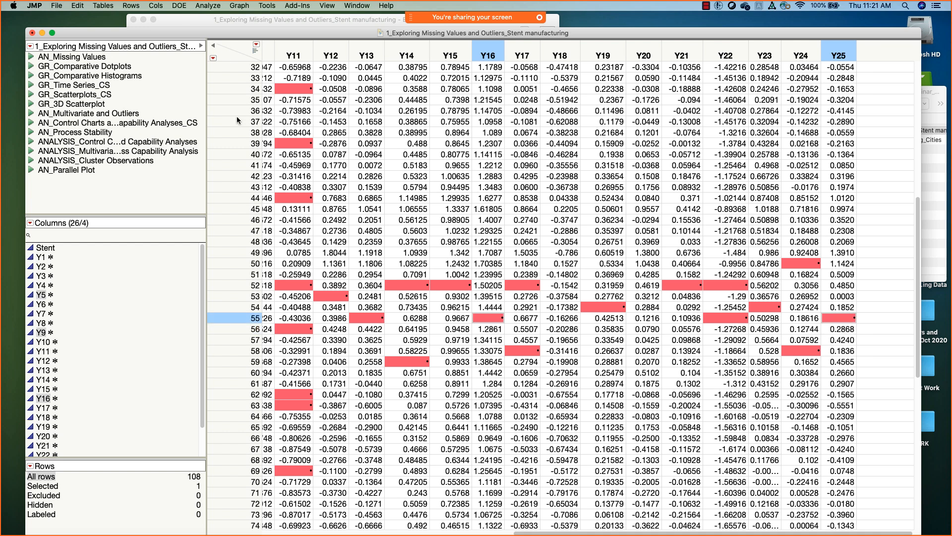
pyautogui.click(235, 51)
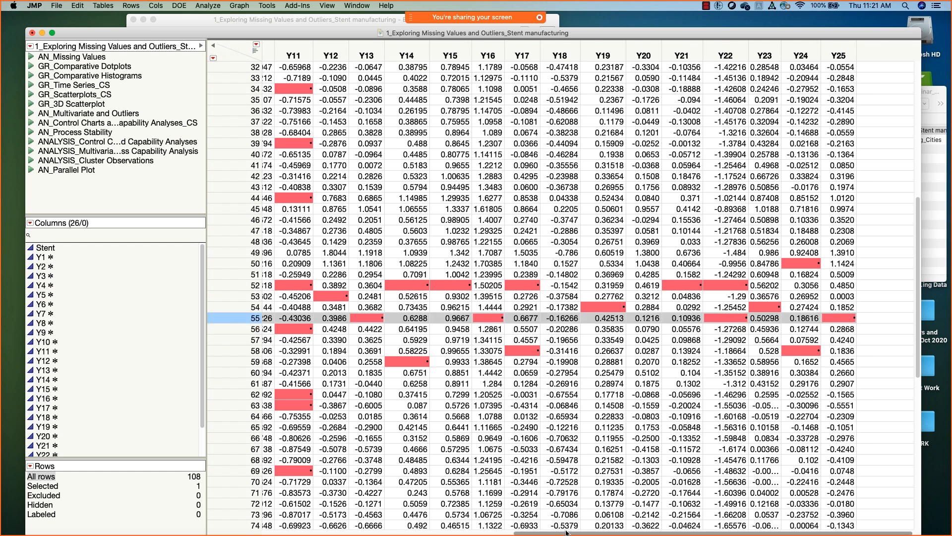
pyautogui.moveTo(565, 532); pyautogui.dragTo(426, 532)
pyautogui.click(357, 19)
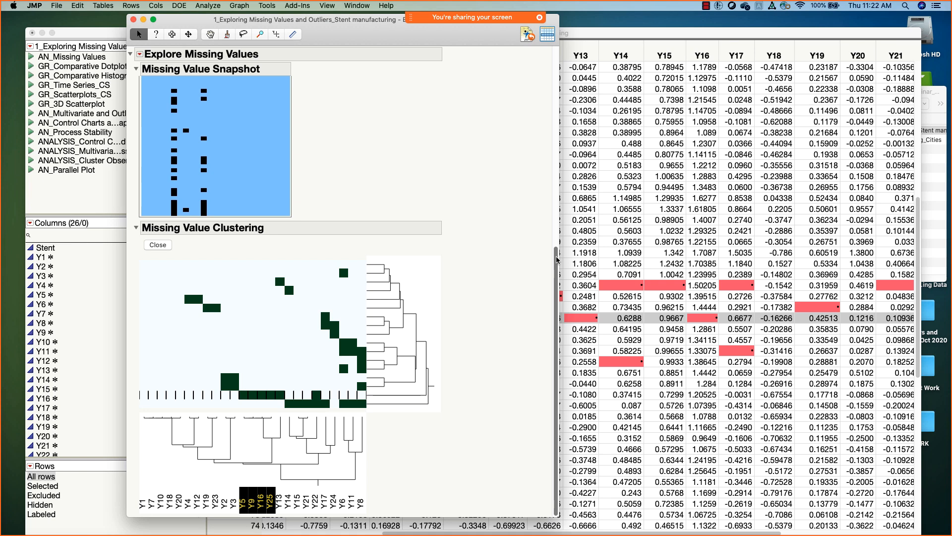
# Collapse the Missing Value Snapshot and Missing Value Clustering sections of the report.
pyautogui.moveTo(557, 259); pyautogui.dragTo(551, 51)
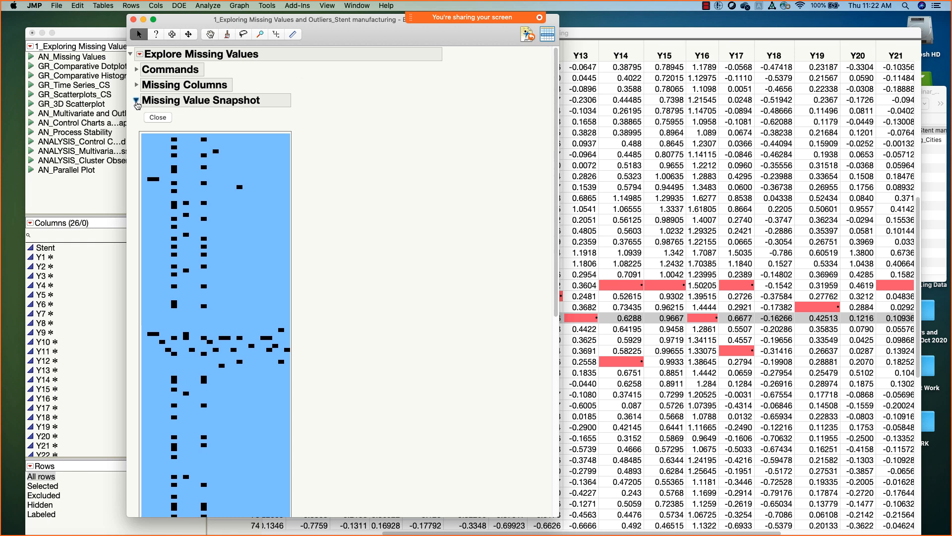
pyautogui.click(136, 101)
pyautogui.click(136, 116)
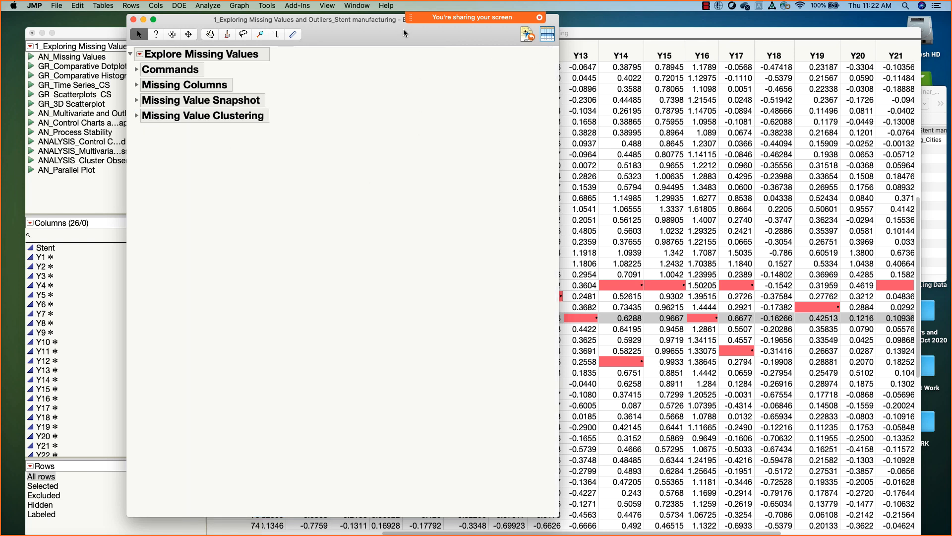
# Expand the Commands section, then move and shrink the report window to uncover more of the stent table.
pyautogui.moveTo(404, 33); pyautogui.dragTo(468, 35)
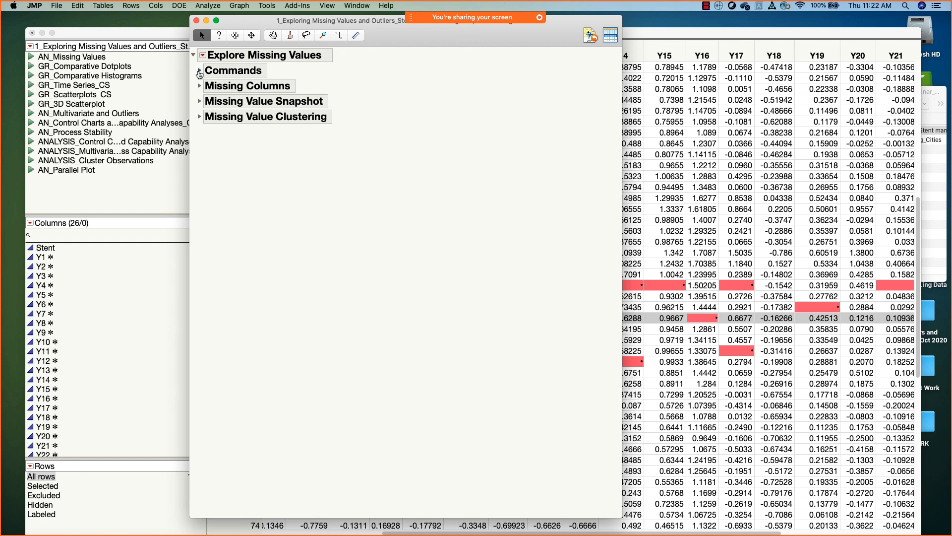
pyautogui.click(198, 70)
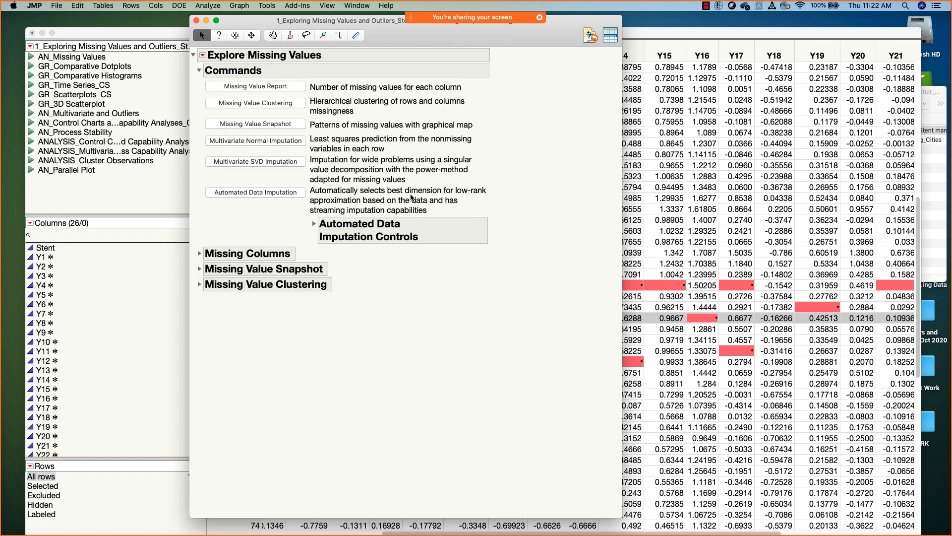
pyautogui.moveTo(405, 44); pyautogui.dragTo(230, 44)
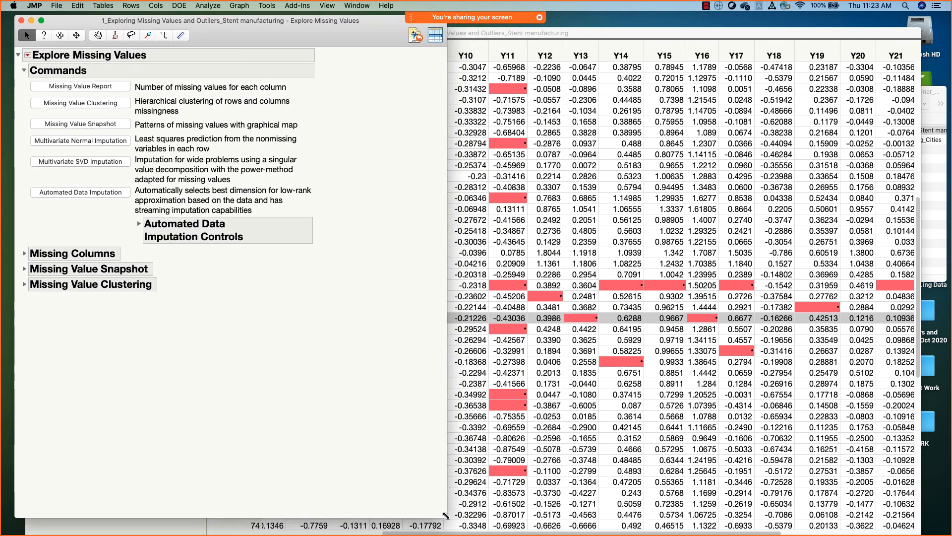
pyautogui.moveTo(446, 517); pyautogui.dragTo(327, 469)
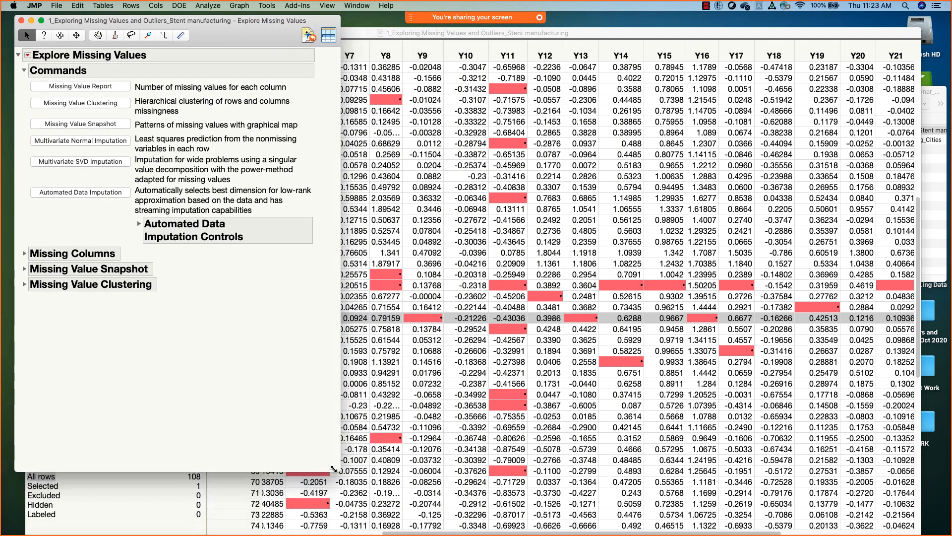
# Clear the row selection in the stent table, show its first rows, and return to the Explore Missing Values report.
pyautogui.click(385, 33)
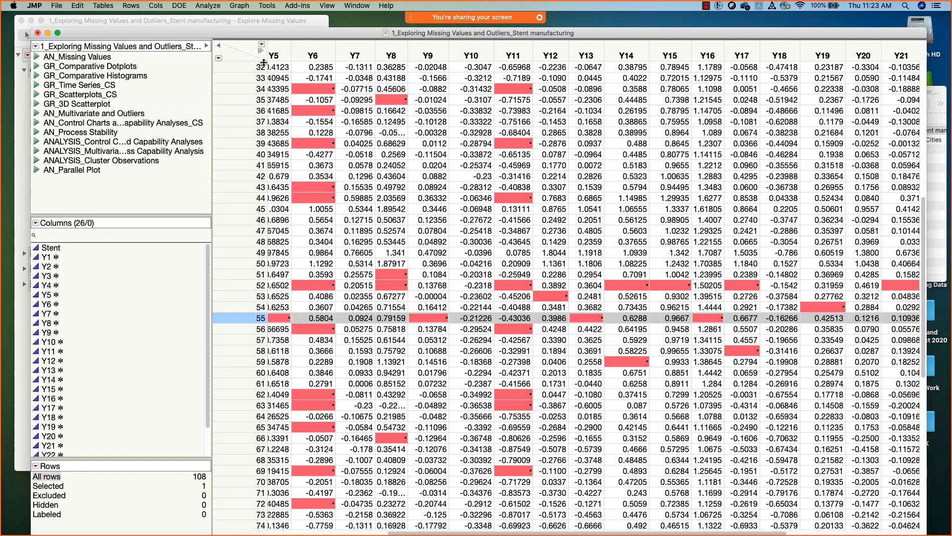
pyautogui.click(241, 52)
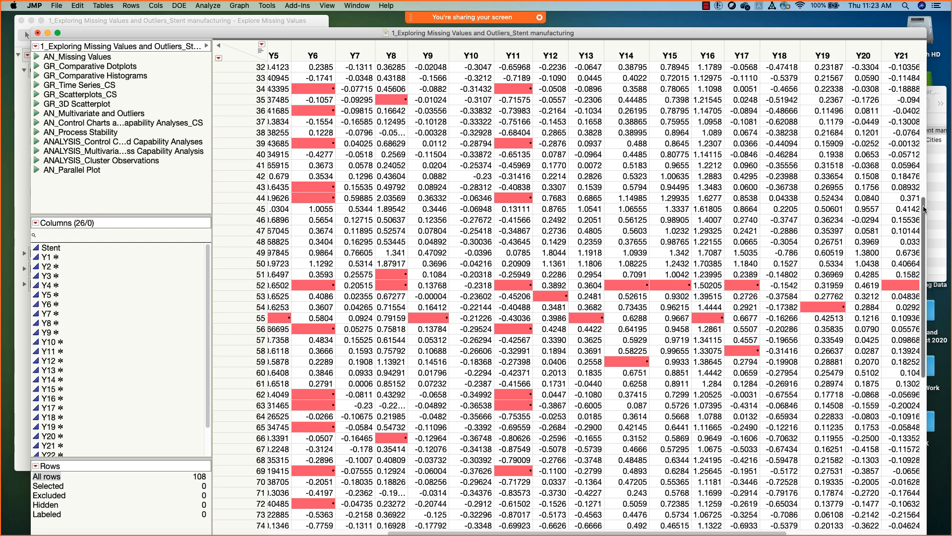
pyautogui.moveTo(924, 210); pyautogui.dragTo(923, 69)
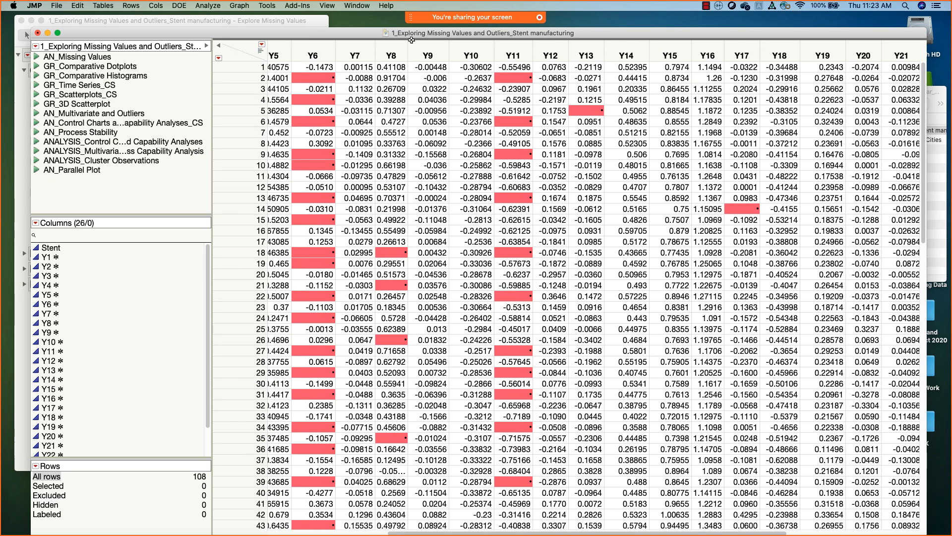
pyautogui.click(190, 23)
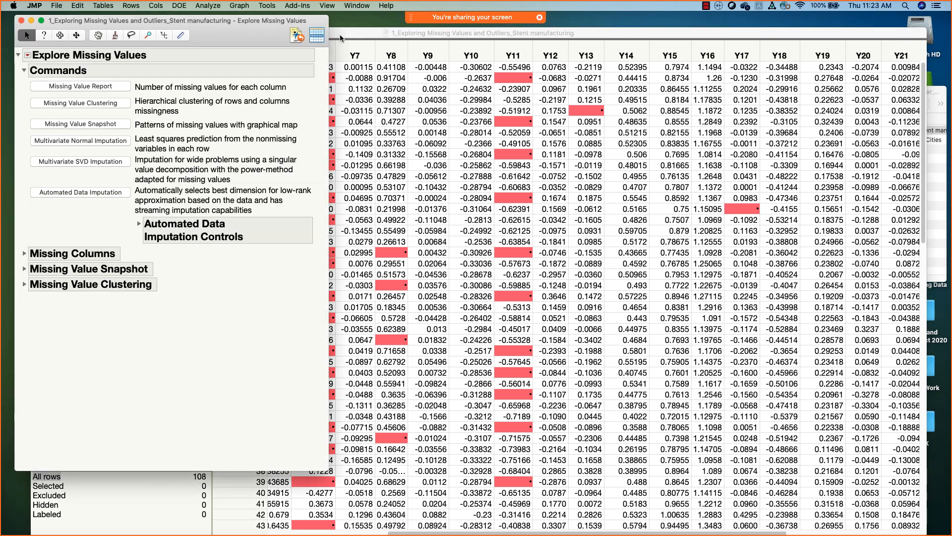
# Create a Graph Builder plot from the stent table with columns Y1 to Y25 side by side along the horizontal axis.
pyautogui.click(340, 35)
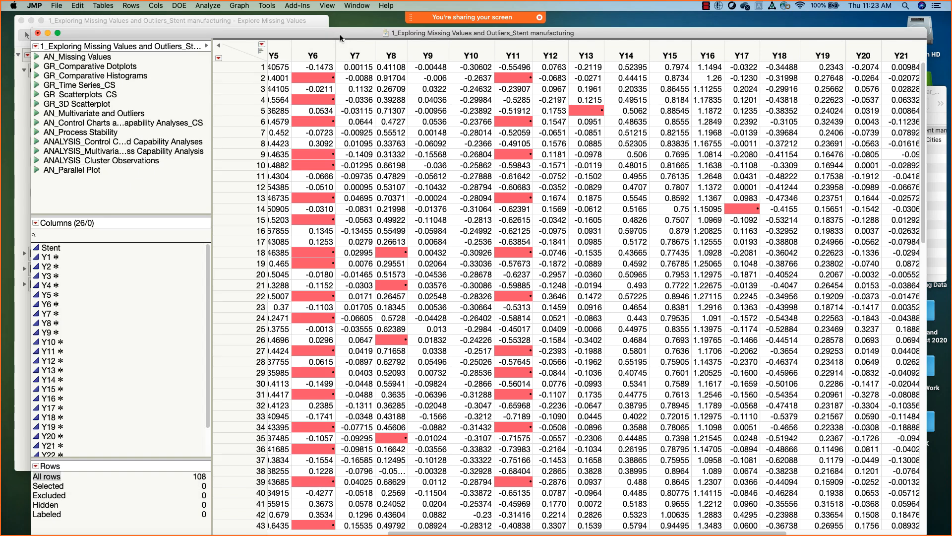
pyautogui.click(208, 6)
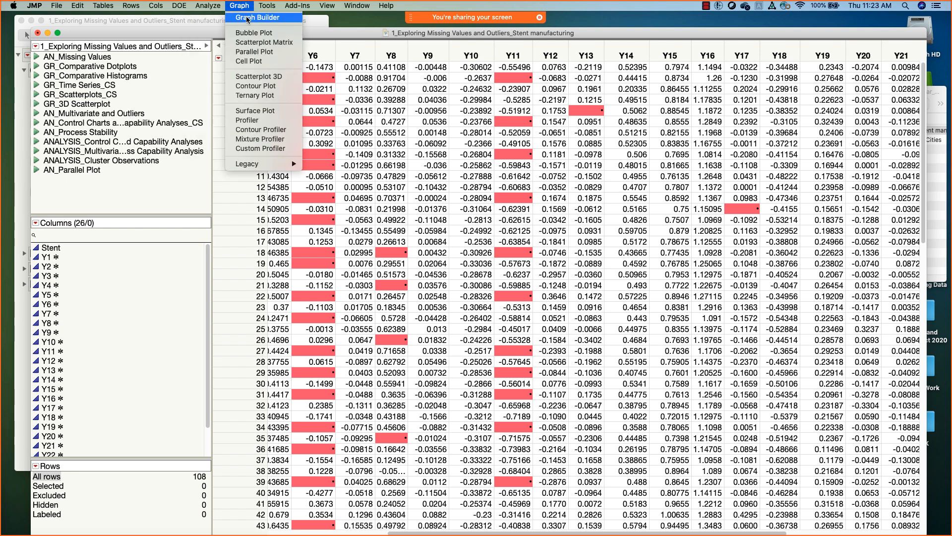
pyautogui.click(444, 162)
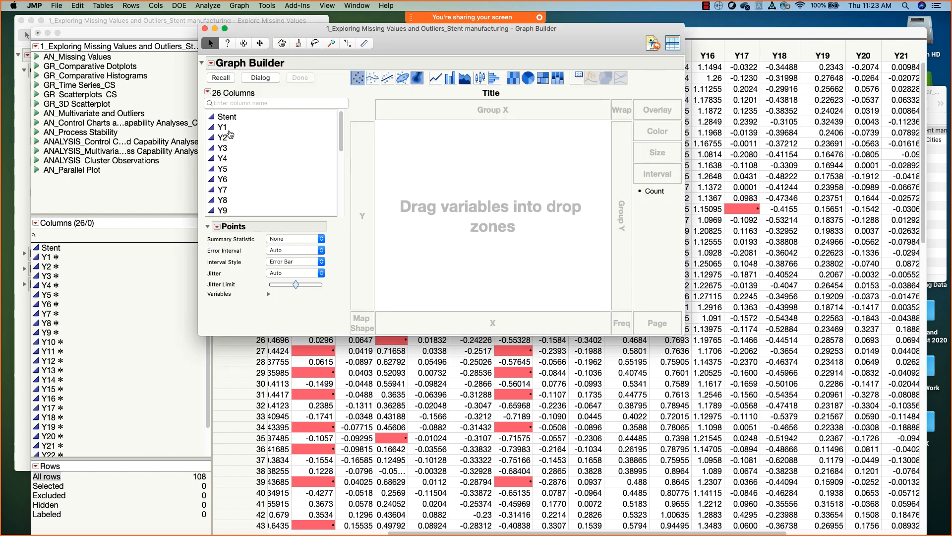
pyautogui.moveTo(227, 128); pyautogui.dragTo(232, 276)
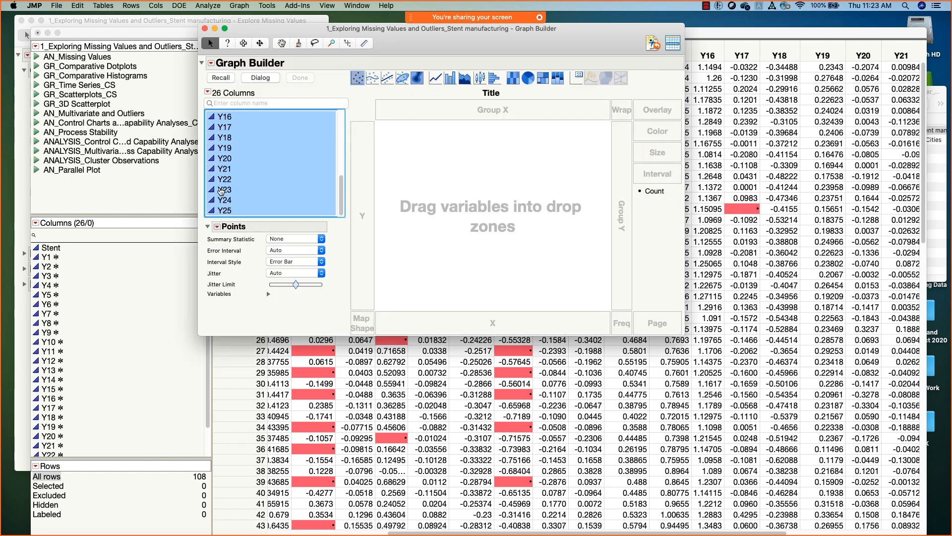
pyautogui.moveTo(222, 191); pyautogui.dragTo(457, 319)
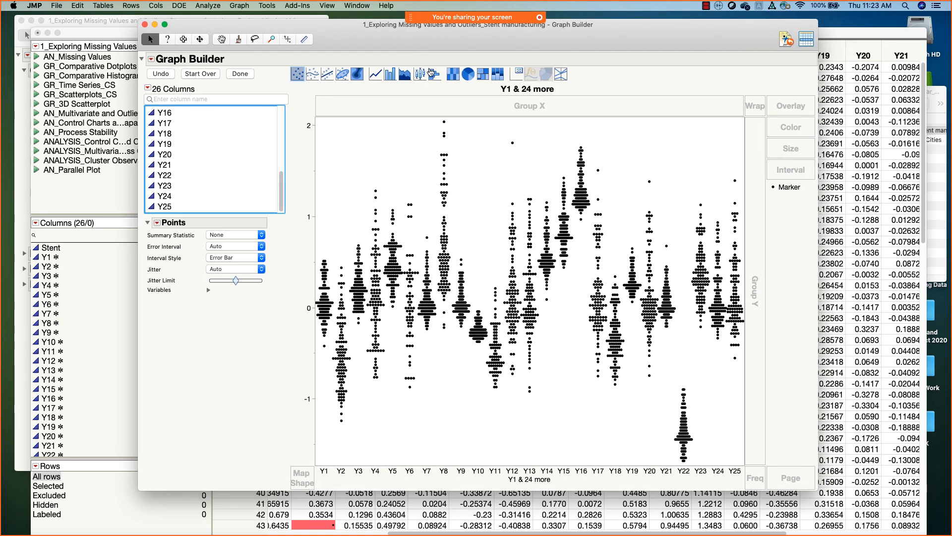
# Overlay box plots on the points for Y1 to Y25 and examine the extreme values around Y12 and Y17.
pyautogui.click(421, 75)
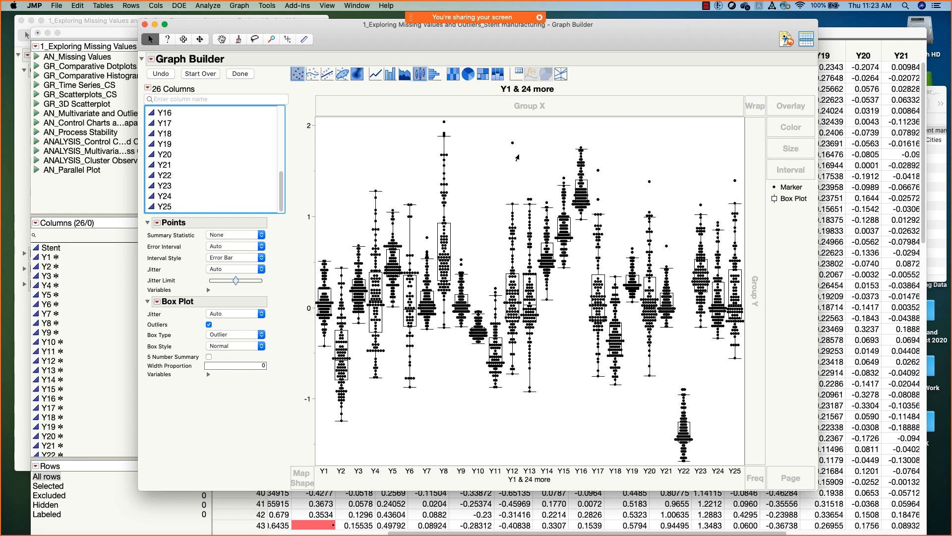
pyautogui.moveTo(510, 146)
pyautogui.moveTo(597, 173)
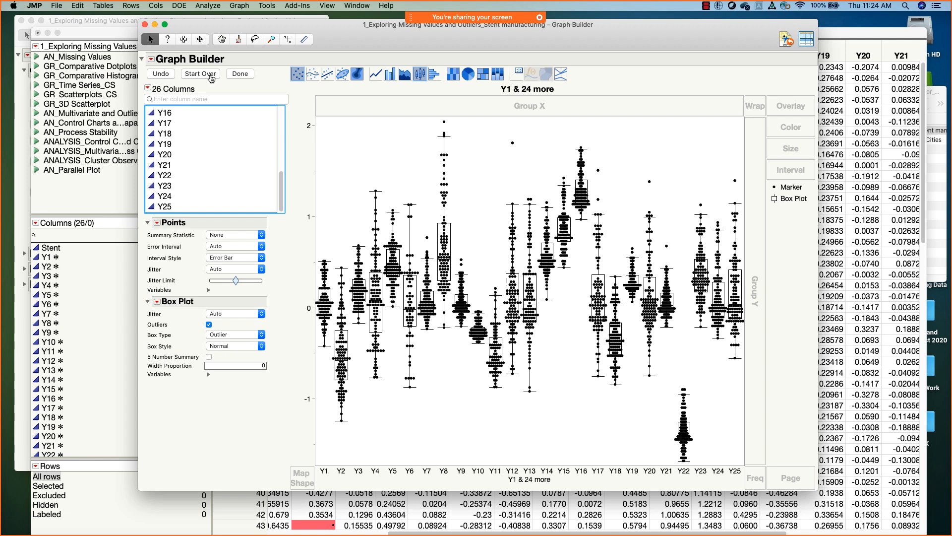
# Start the graph over and plot Y1 against Stent in a wider window, with a connecting line instead of the smoother.
pyautogui.click(211, 76)
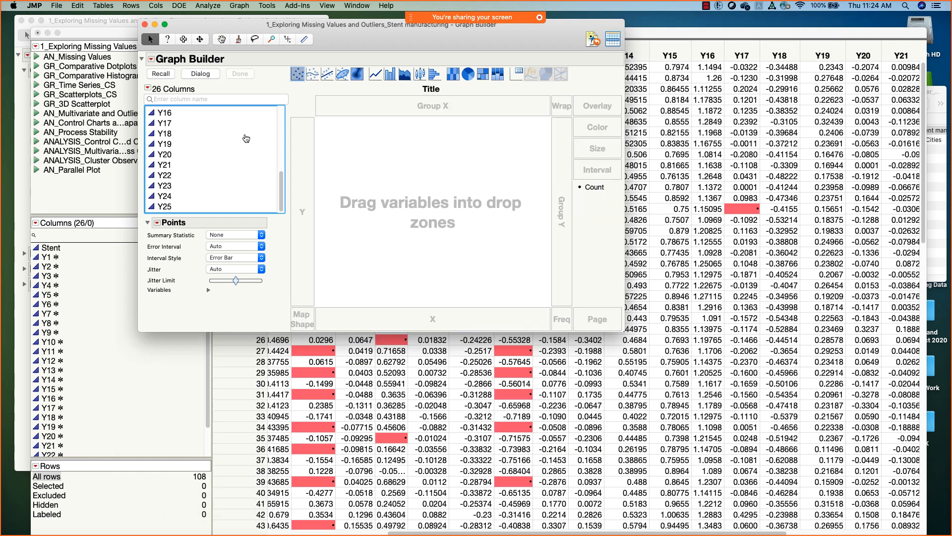
pyautogui.scroll(10, 278, 189)
pyautogui.moveTo(174, 118); pyautogui.dragTo(365, 320)
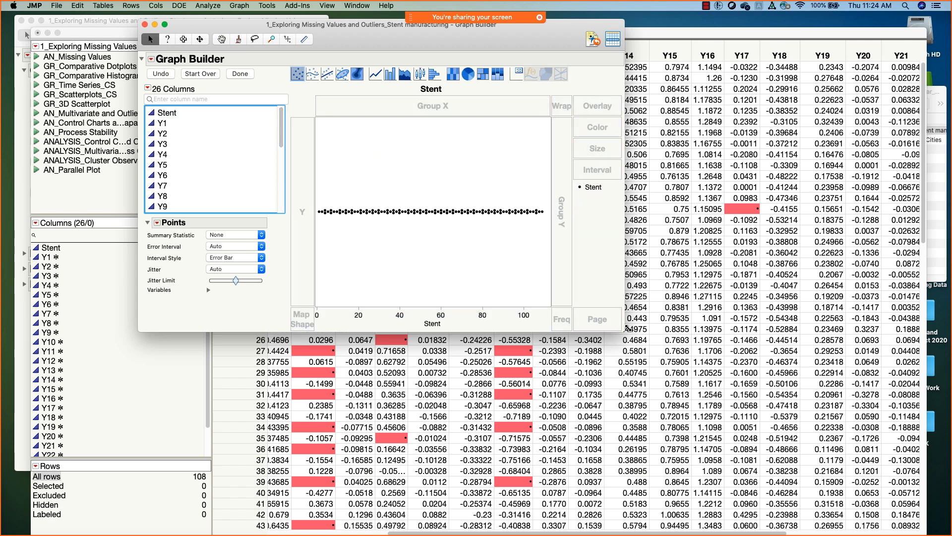
pyautogui.moveTo(624, 330); pyautogui.dragTo(798, 364)
pyautogui.moveTo(162, 124); pyautogui.dragTo(307, 204)
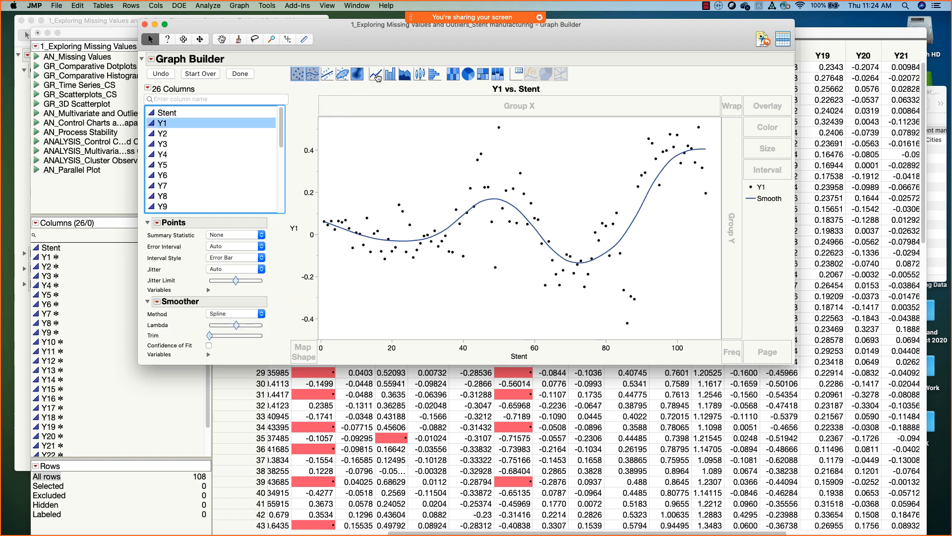
pyautogui.click(376, 75)
pyautogui.click(313, 74)
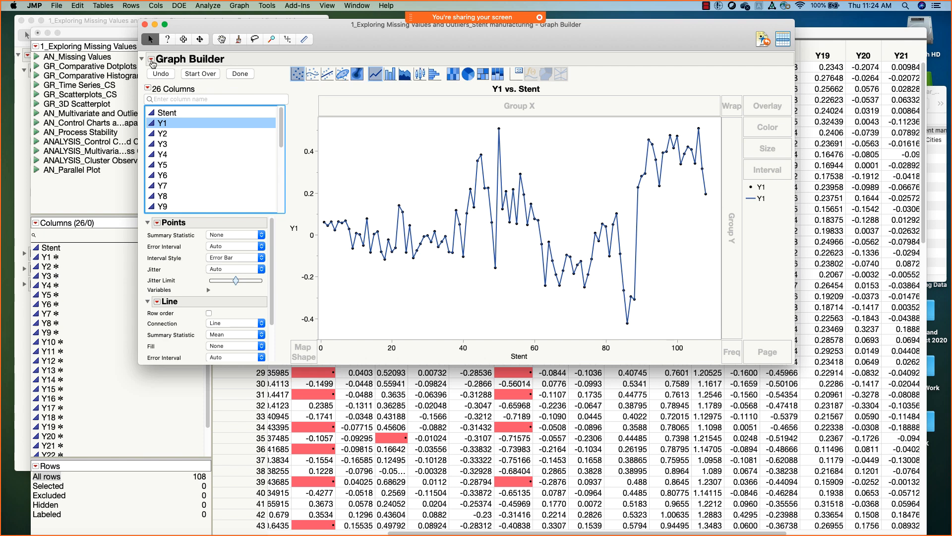
# Add a Column Switcher that swaps Y1 with the replacement columns Y2 to Y25.
pyautogui.click(151, 60)
pyautogui.moveTo(190, 236)
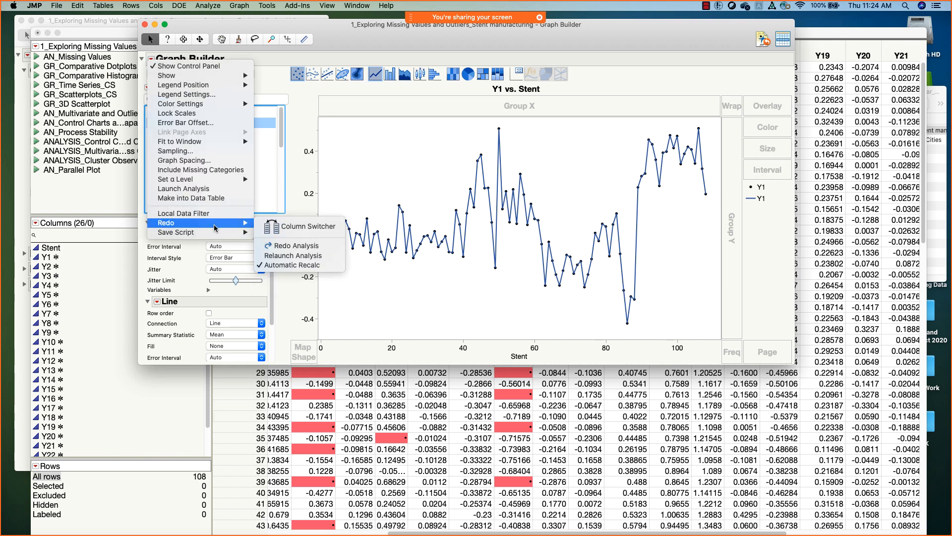
pyautogui.click(280, 227)
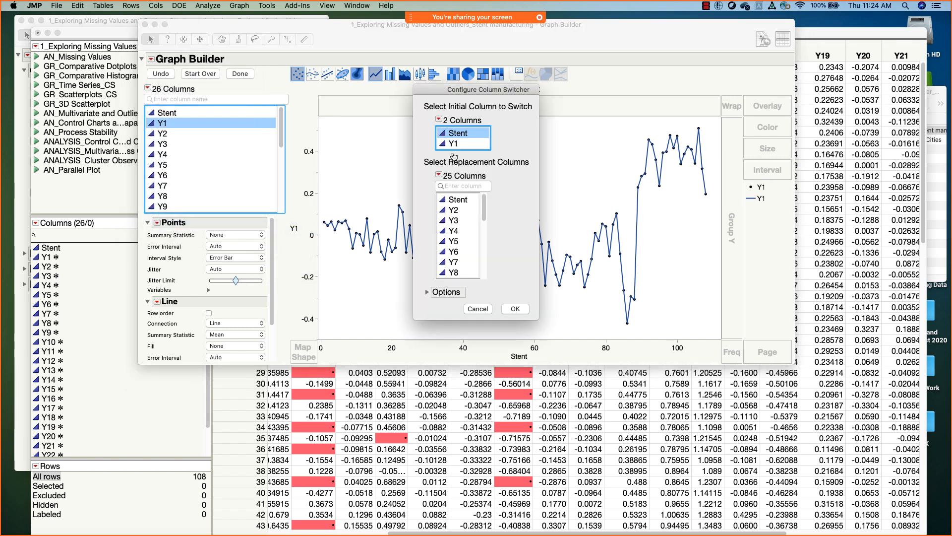
pyautogui.click(453, 145)
pyautogui.moveTo(485, 263); pyautogui.dragTo(482, 348)
pyautogui.click(516, 309)
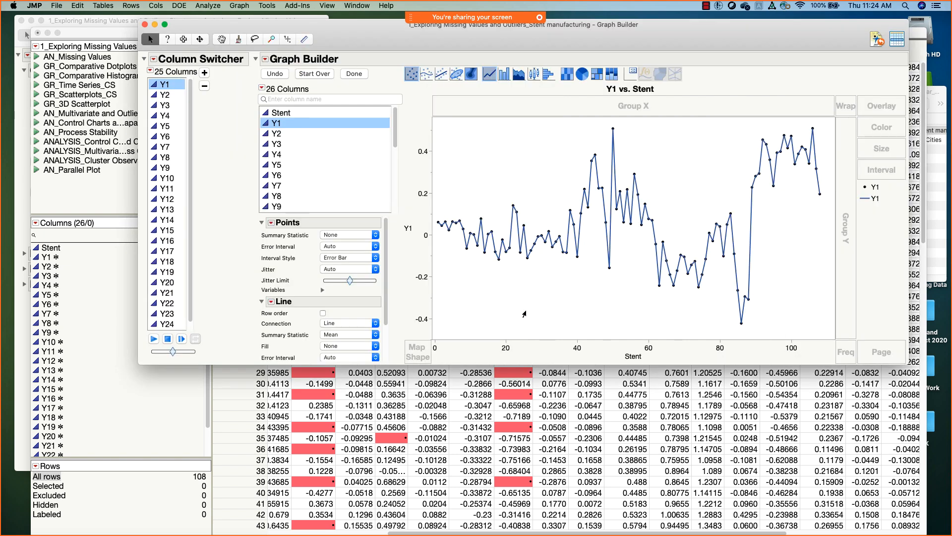
# Move the graph window and switch the plotted response from Y2 through Y10, rechecking Y6 on the way.
pyautogui.moveTo(108, 359); pyautogui.dragTo(101, 360)
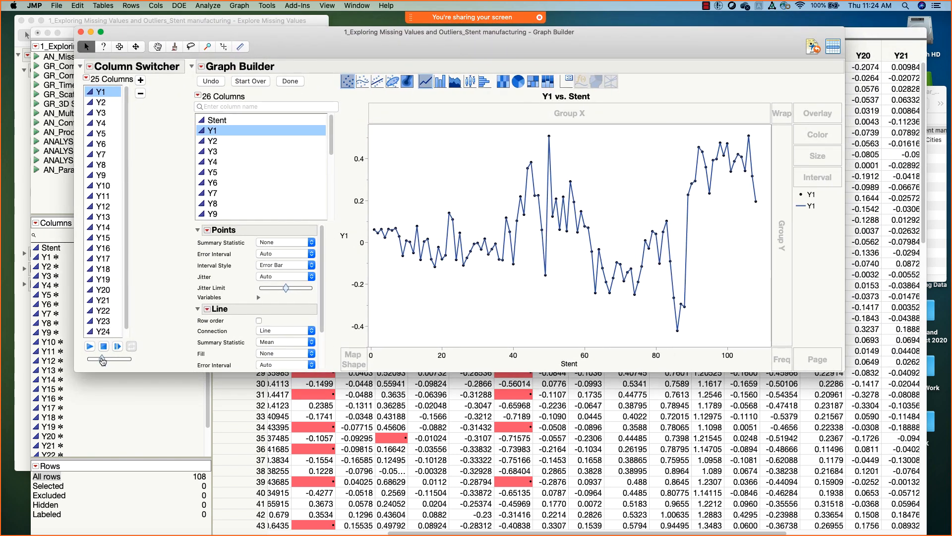
pyautogui.click(101, 103)
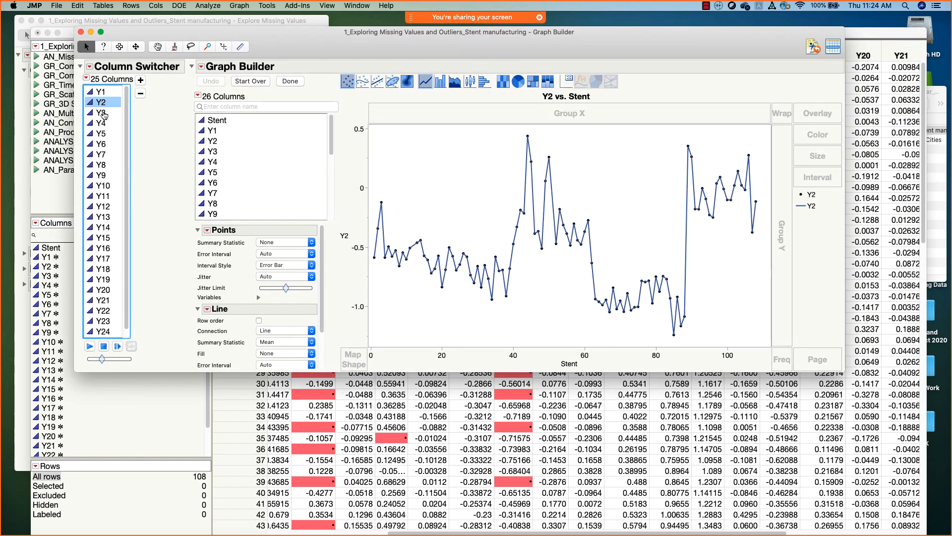
pyautogui.click(103, 114)
pyautogui.press('Down')
pyautogui.press('Down')
pyautogui.press('Down')
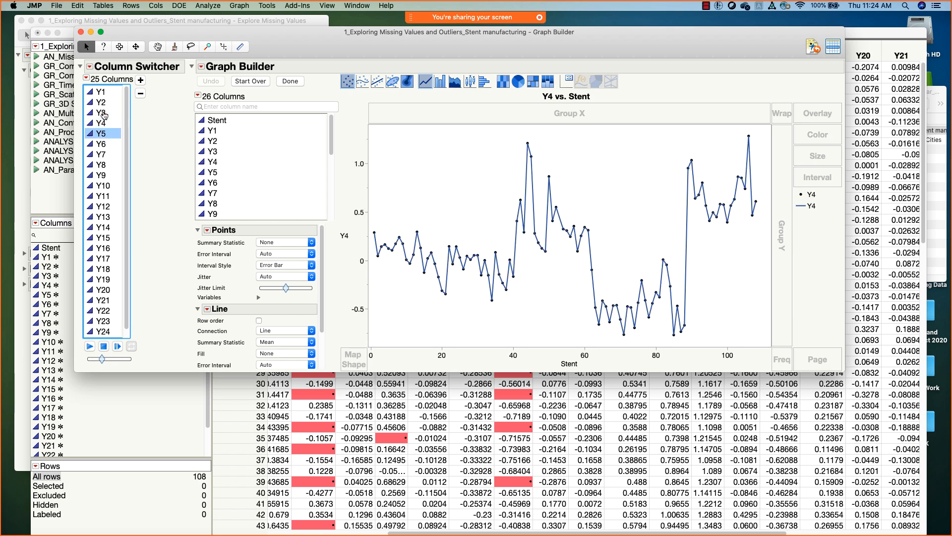
pyautogui.press('Down')
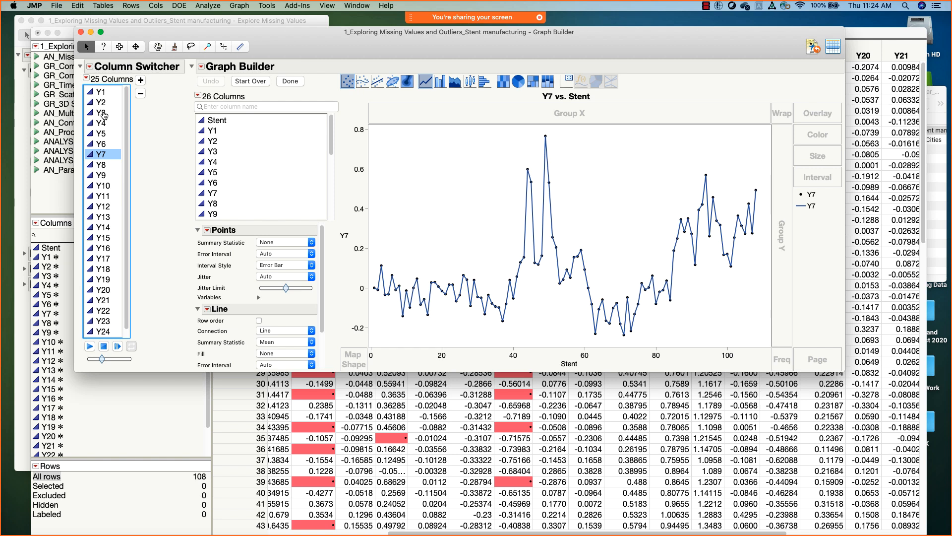
pyautogui.press('Up')
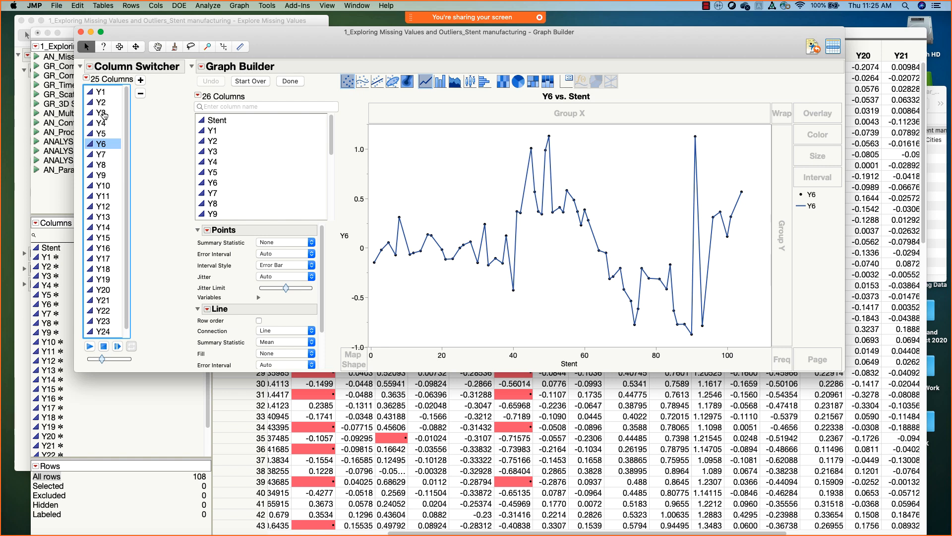
pyautogui.press('Down')
pyautogui.press('Down')
pyautogui.press('Down')
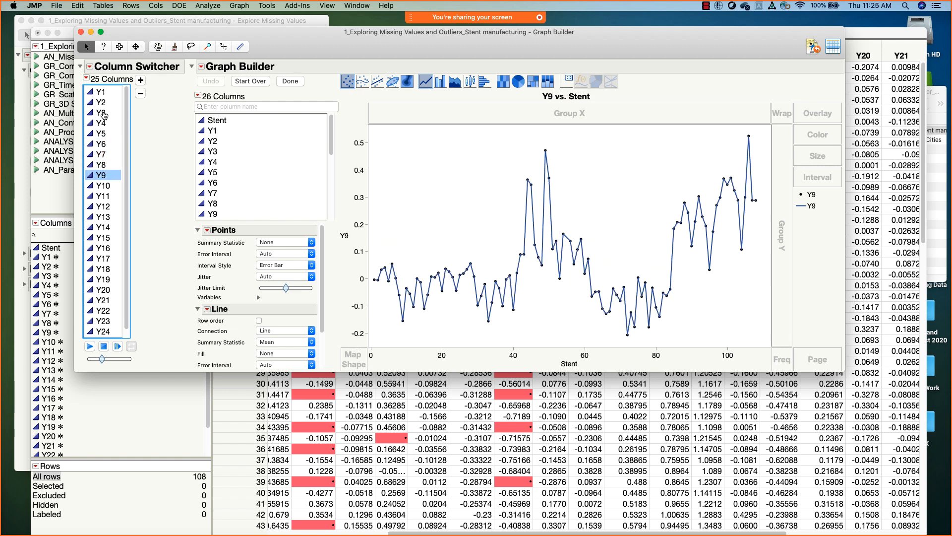
pyautogui.press('Down')
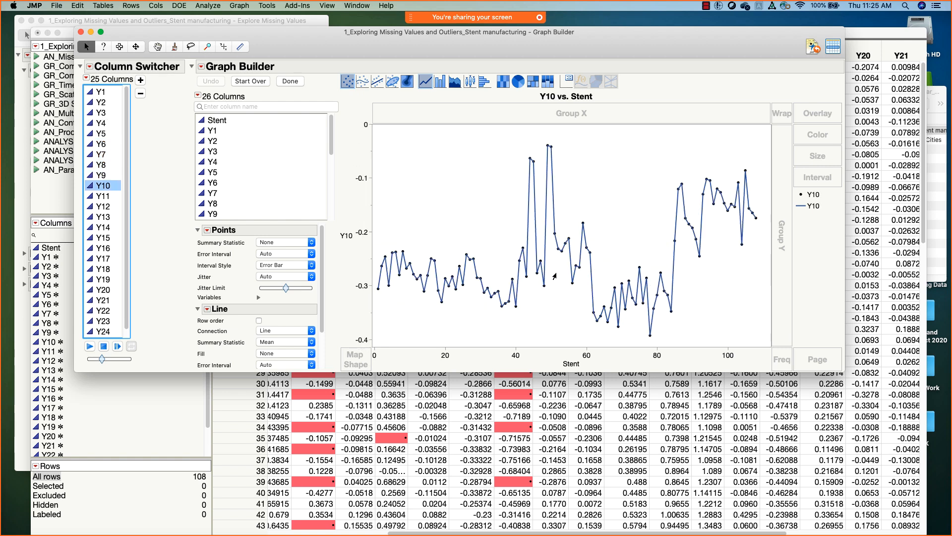
# Select the points for stents 38 to 59 in the Y10 plot and follow them through columns Y11 to Y25.
pyautogui.moveTo(506, 140); pyautogui.dragTo(585, 341)
pyautogui.click(103, 196)
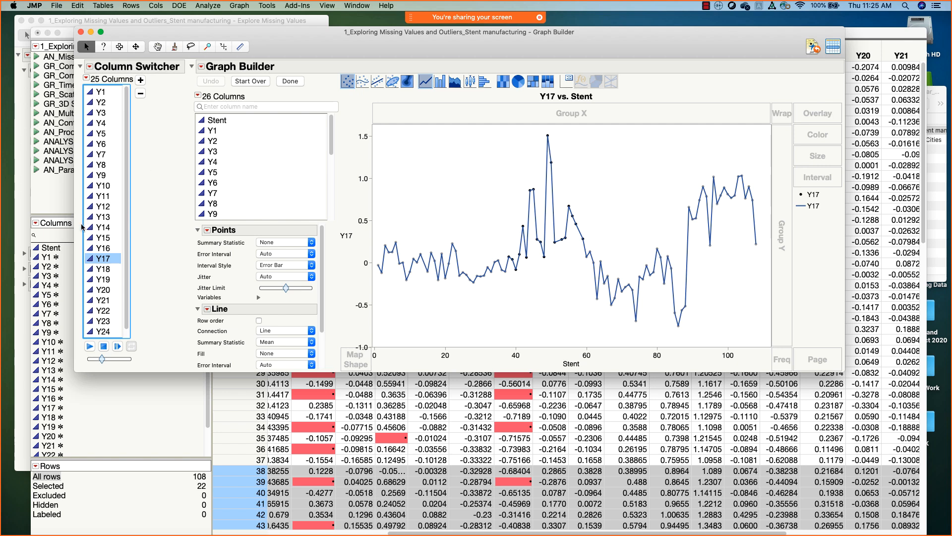
pyautogui.click(101, 271)
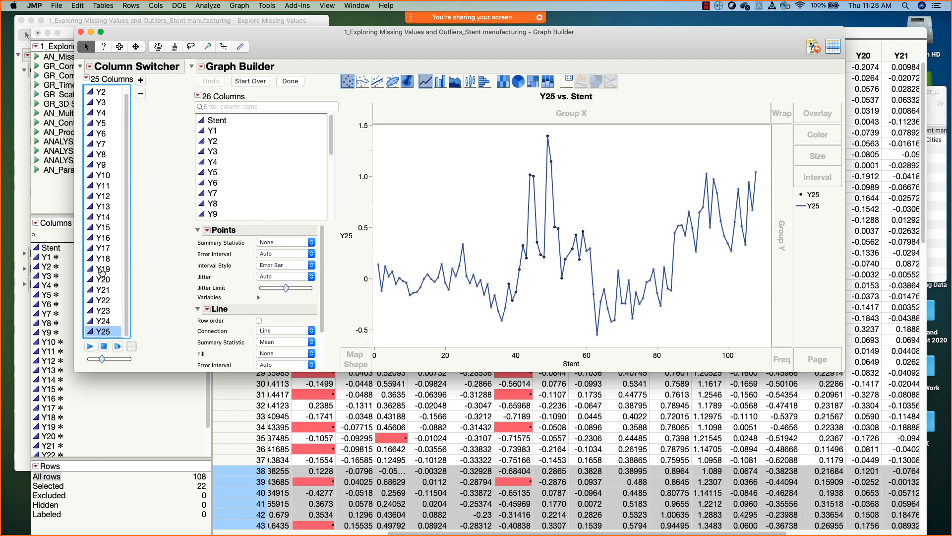
# Switch the plotted response back from Y25 to Y18 to compare the selected stents across columns.
pyautogui.press('Up')
pyautogui.press('Up')
pyautogui.press('Up')
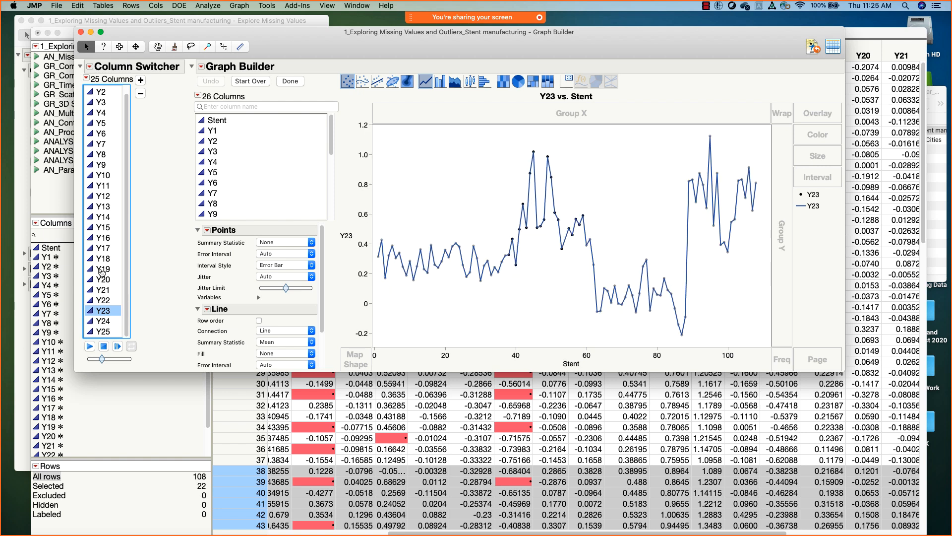
pyautogui.press('Up')
pyautogui.press('Up')
pyautogui.press('Up')
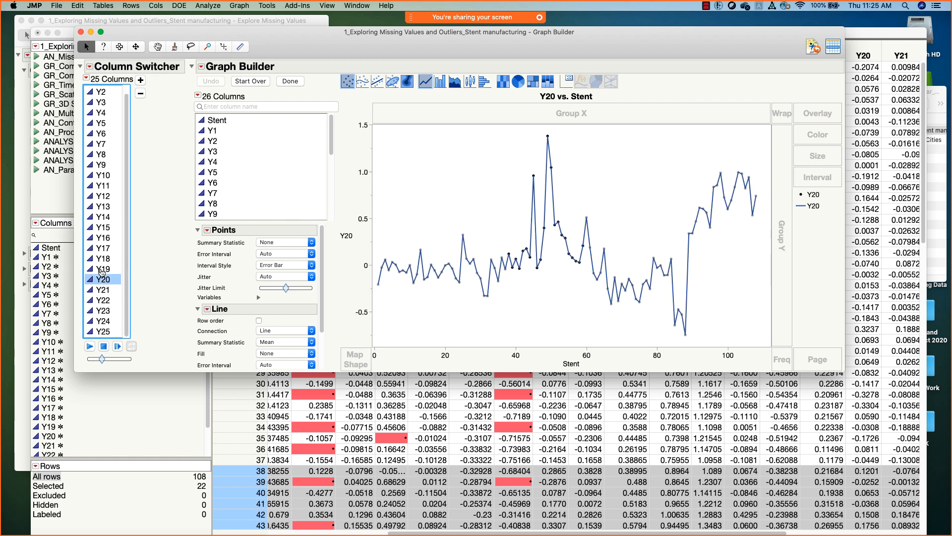
pyautogui.press('Up')
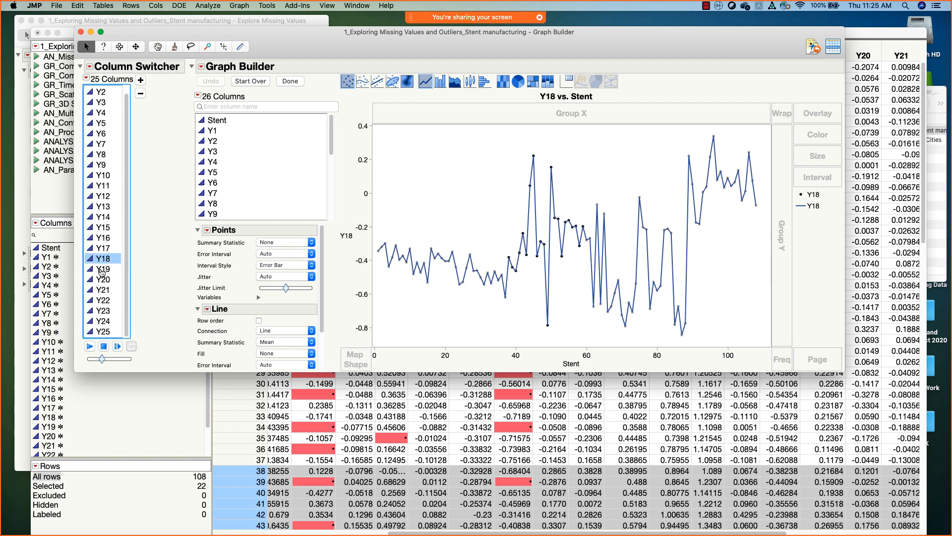
# Close the Graph Builder window and clear the row selection in the stent table.
pyautogui.moveTo(310, 41); pyautogui.dragTo(300, 46)
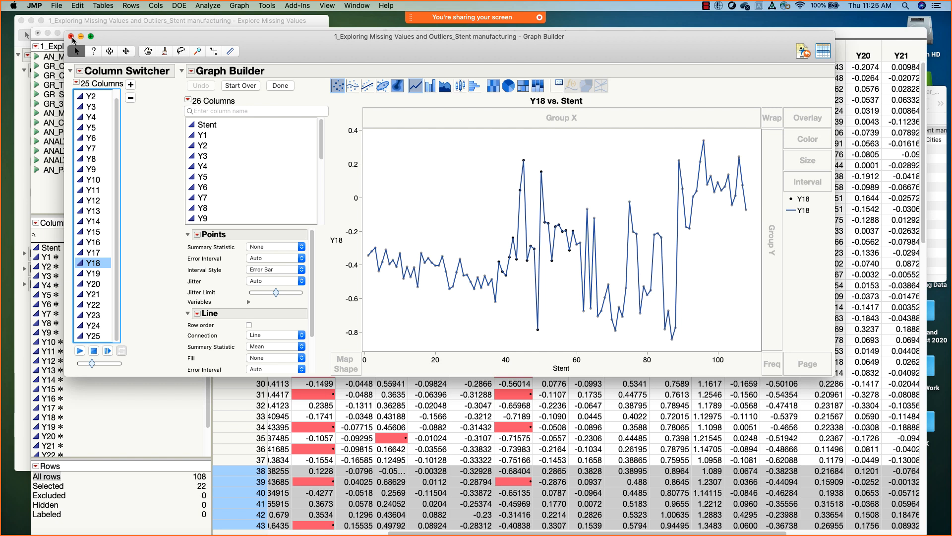
pyautogui.click(70, 36)
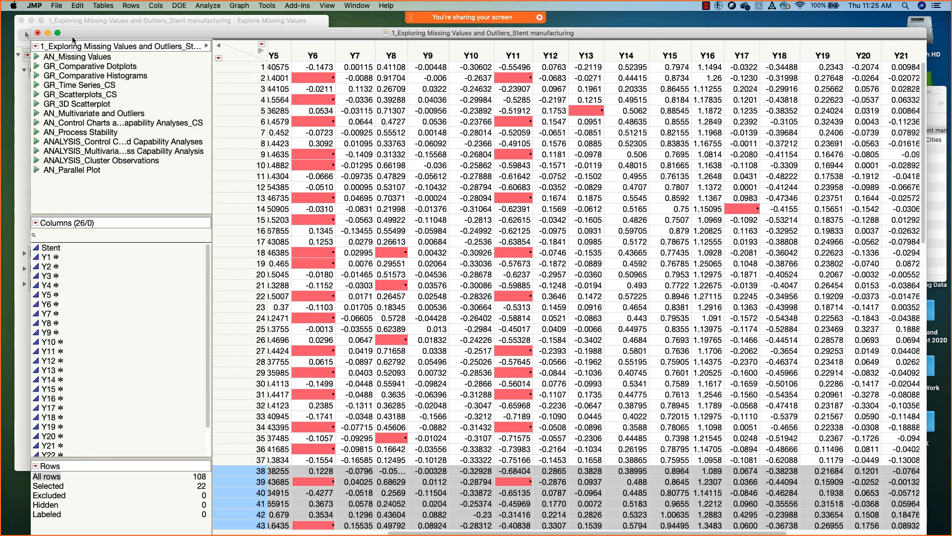
pyautogui.click(231, 52)
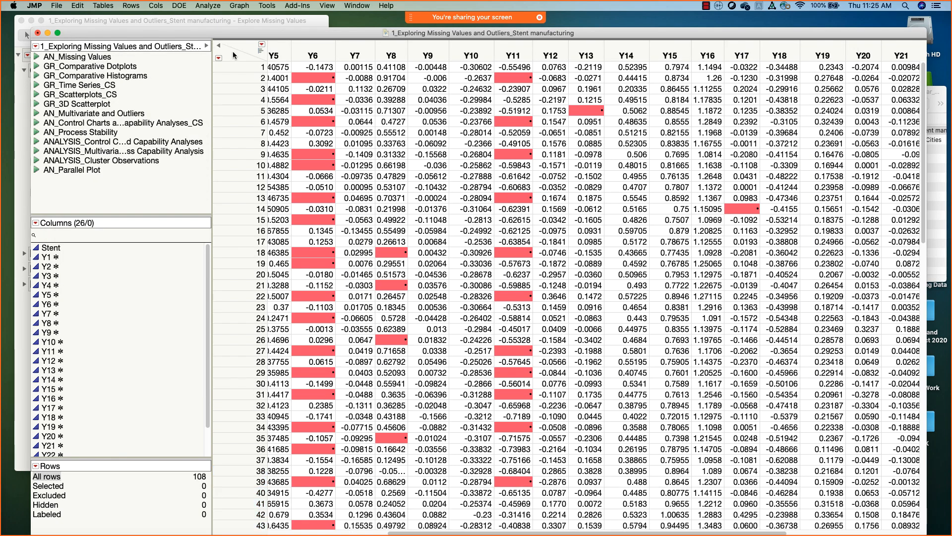
# Launch Explore Outliers on the stent table with columns Y1 through Y25 as the Y columns.
pyautogui.click(237, 6)
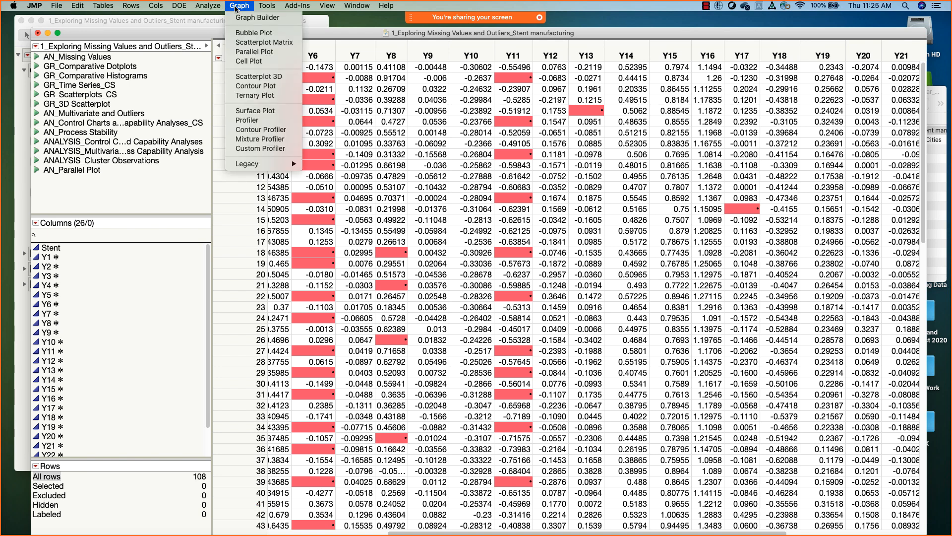
pyautogui.moveTo(218, 8)
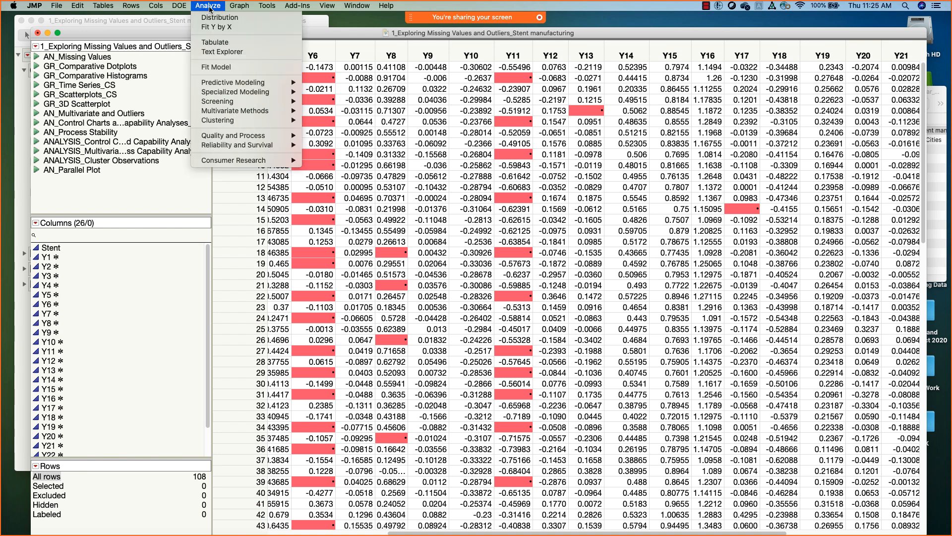
pyautogui.moveTo(237, 105)
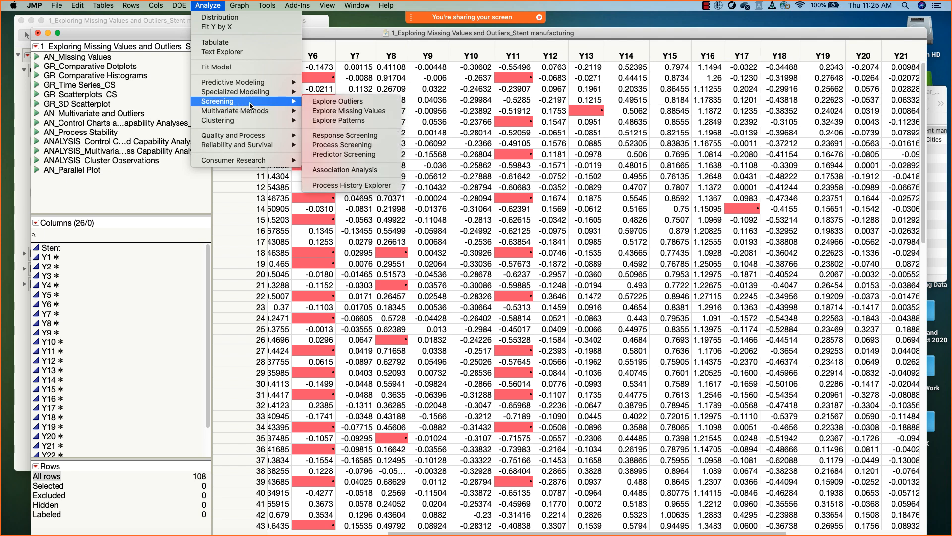
pyautogui.click(358, 101)
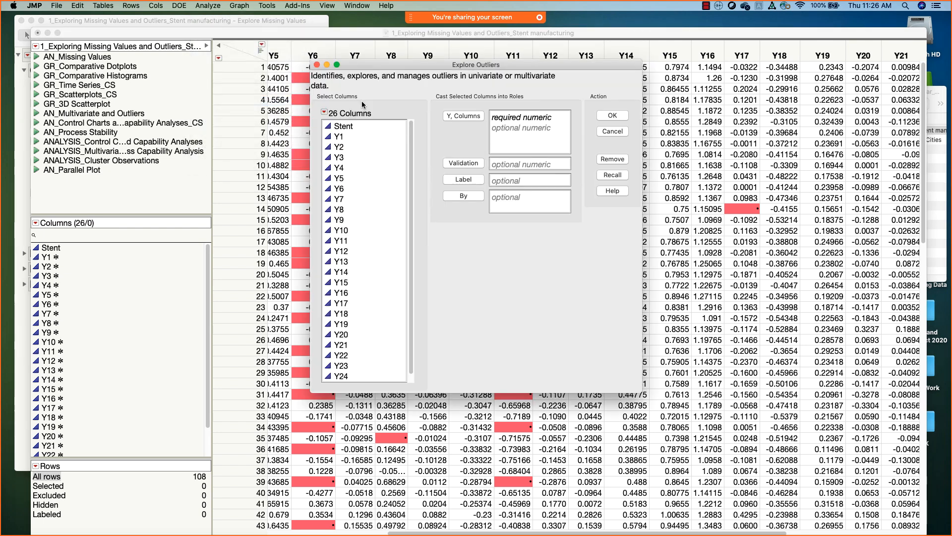
pyautogui.moveTo(377, 67); pyautogui.dragTo(333, 52)
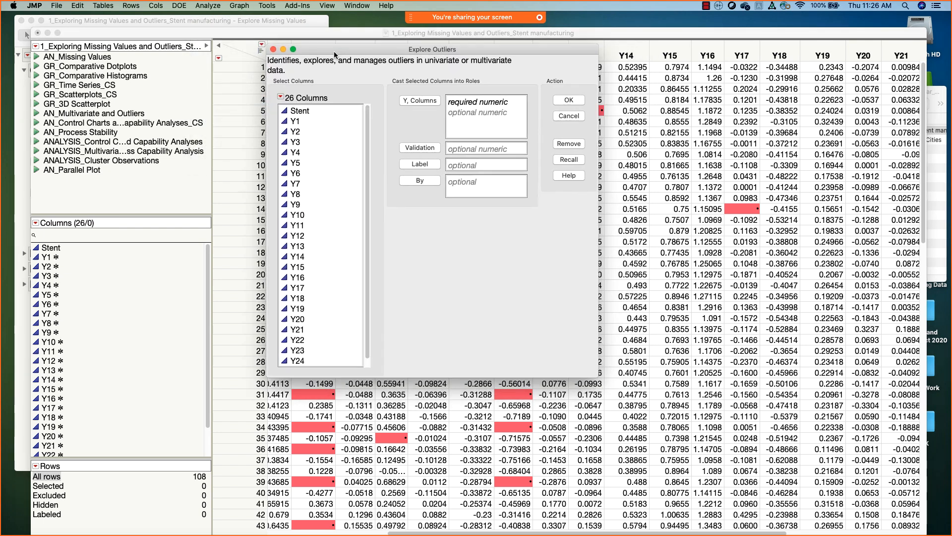
pyautogui.click(303, 124)
pyautogui.moveTo(303, 124); pyautogui.dragTo(306, 365)
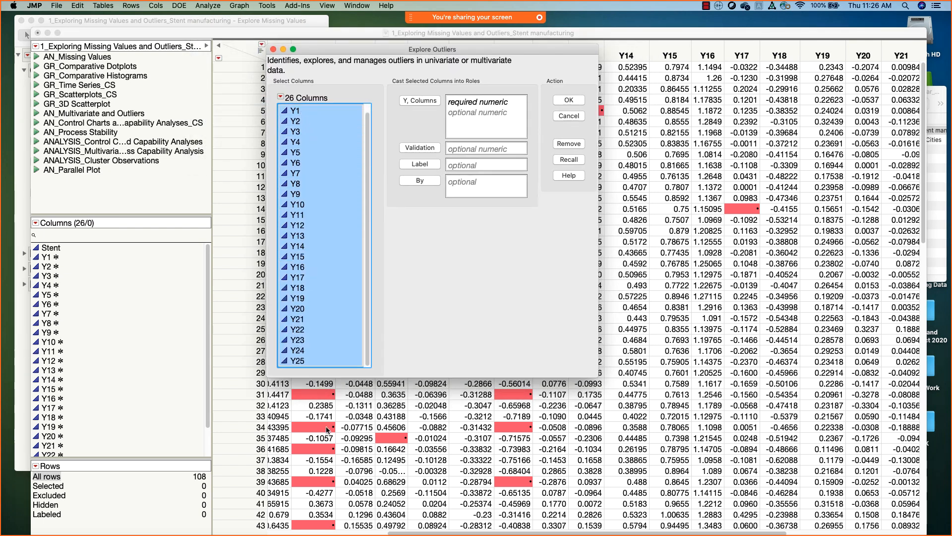
pyautogui.click(422, 102)
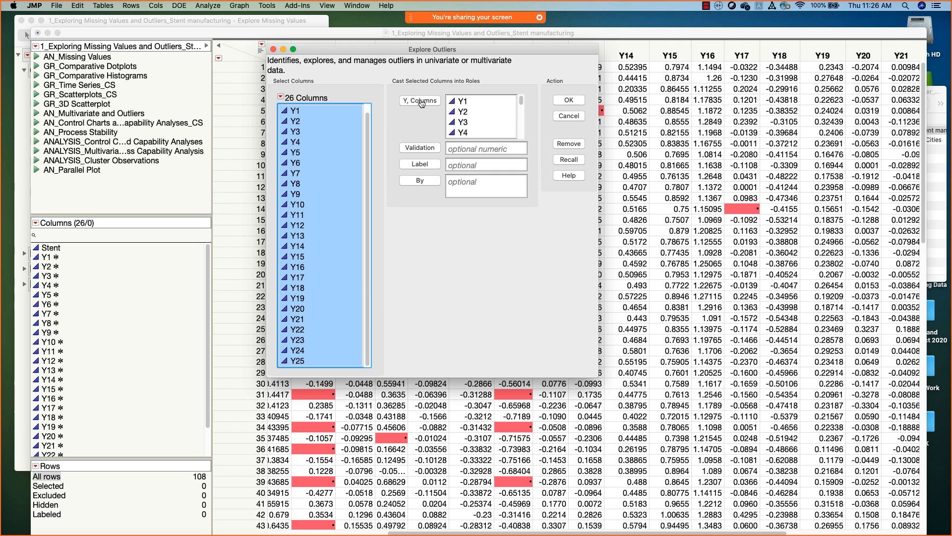
pyautogui.click(569, 100)
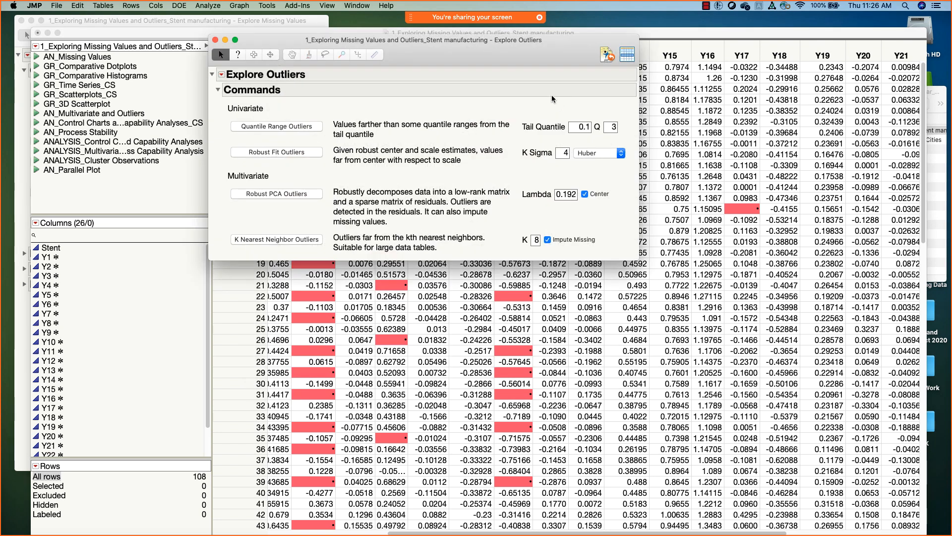
# Set the quantile range outlier settings to Q 1.5 and a tail quantile of 0.25.
pyautogui.moveTo(445, 56); pyautogui.dragTo(405, 63)
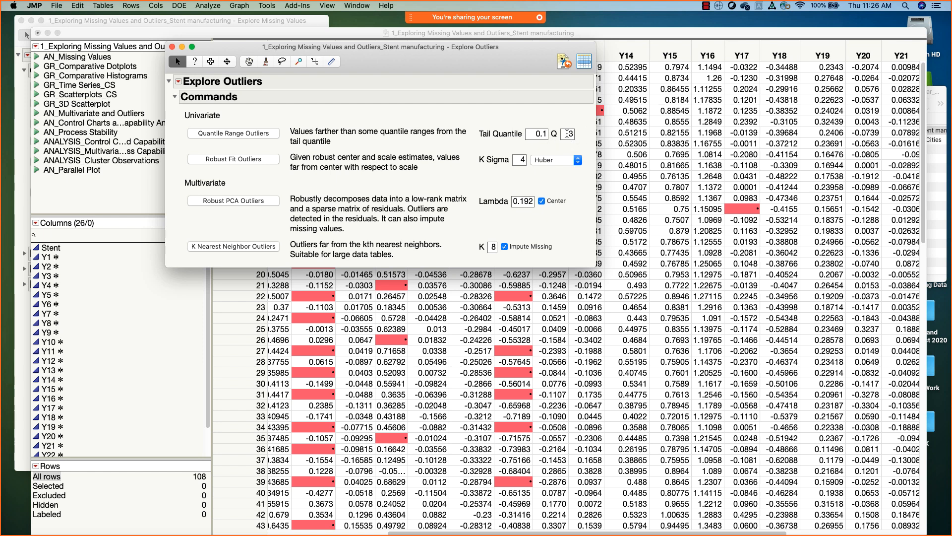
pyautogui.doubleClick(567, 133)
pyautogui.write('1.5')
pyautogui.doubleClick(545, 133)
pyautogui.click(545, 134)
pyautogui.press('BackSpace')
pyautogui.write('25')
pyautogui.click(560, 172)
# Try a tail quantile of 0.1 and set it back to 0.25.
pyautogui.click(542, 133)
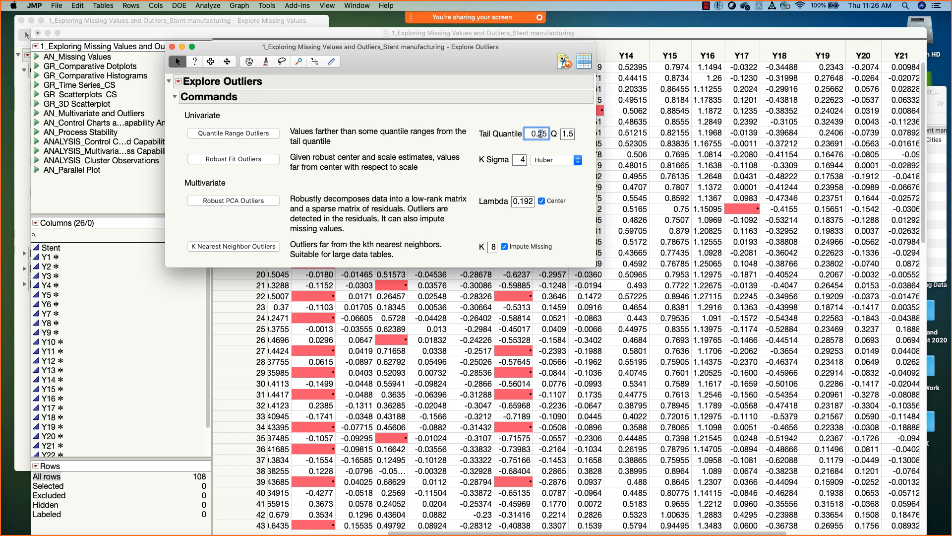
pyautogui.moveTo(539, 134); pyautogui.dragTo(549, 135)
pyautogui.write('10')
pyautogui.click(553, 185)
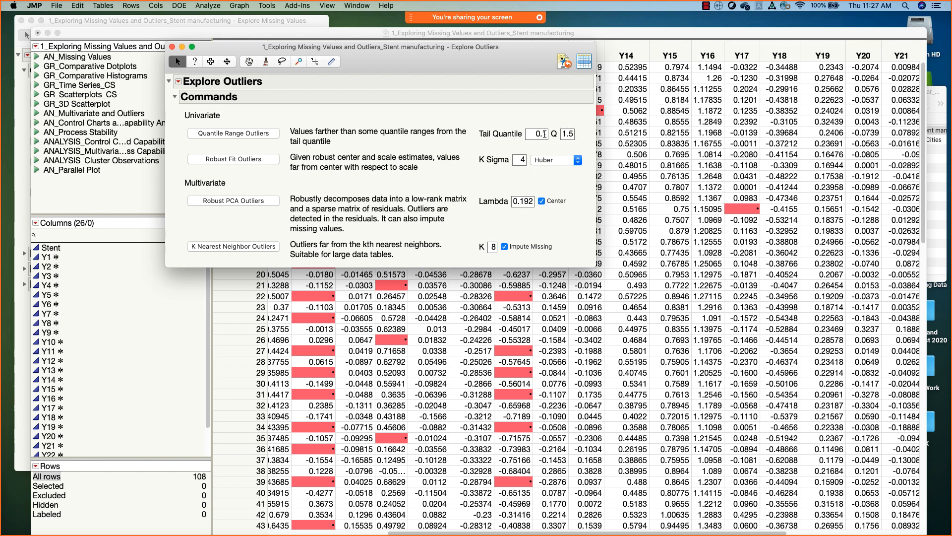
pyautogui.click(545, 133)
pyautogui.write('25')
pyautogui.click(555, 179)
# Run the Quantile Range Outliers analysis, reposition its report, and highlight the results for Y7 and Y12 in turn.
pyautogui.moveTo(387, 61); pyautogui.dragTo(364, 60)
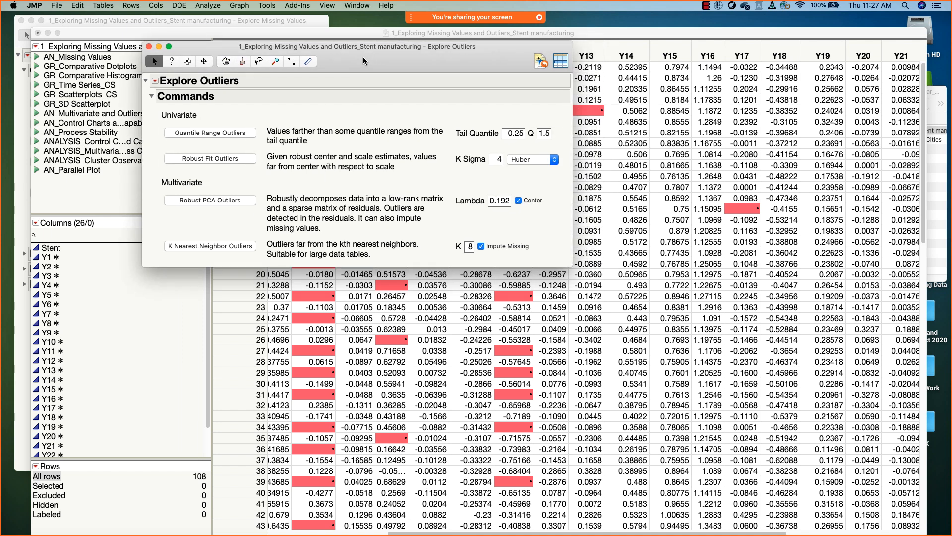
pyautogui.click(228, 139)
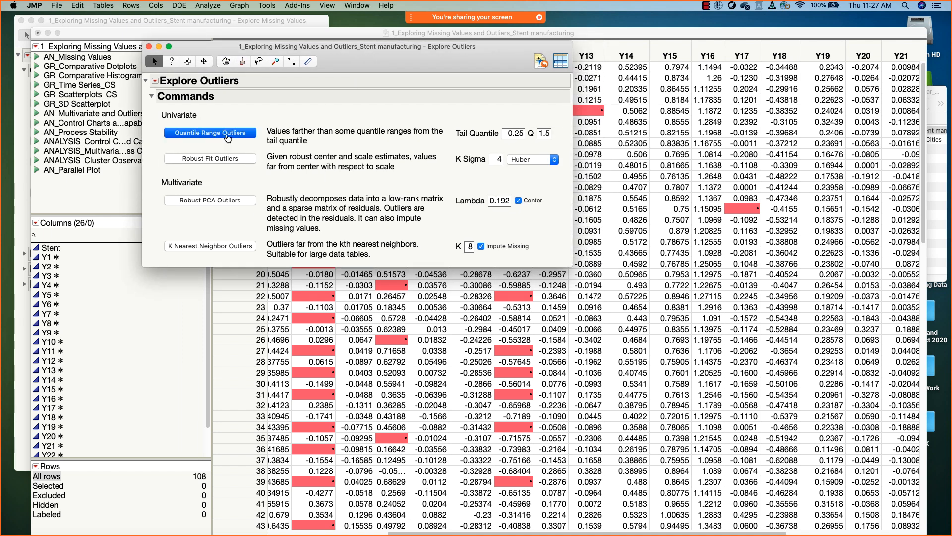
pyautogui.click(228, 139)
pyautogui.moveTo(389, 44); pyautogui.dragTo(440, 43)
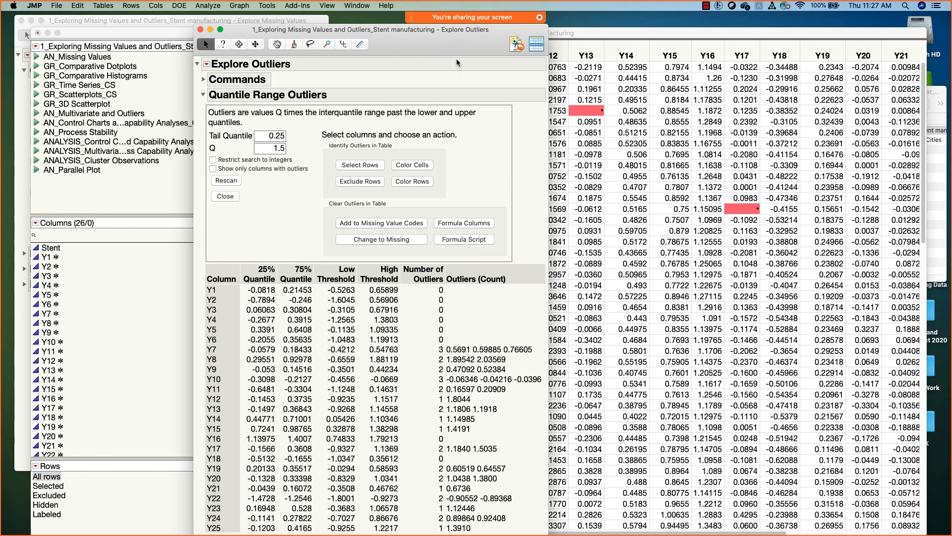
pyautogui.moveTo(455, 48); pyautogui.dragTo(462, 38)
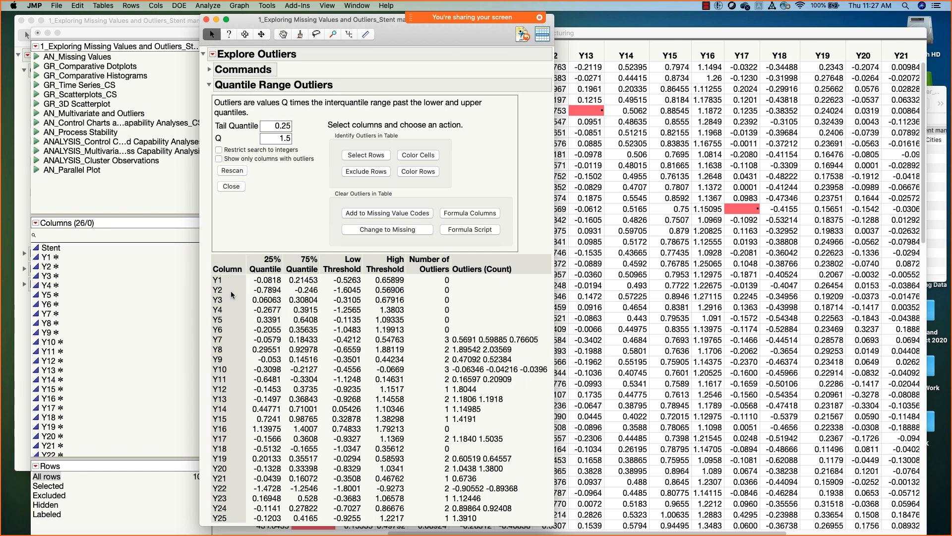
pyautogui.click(230, 342)
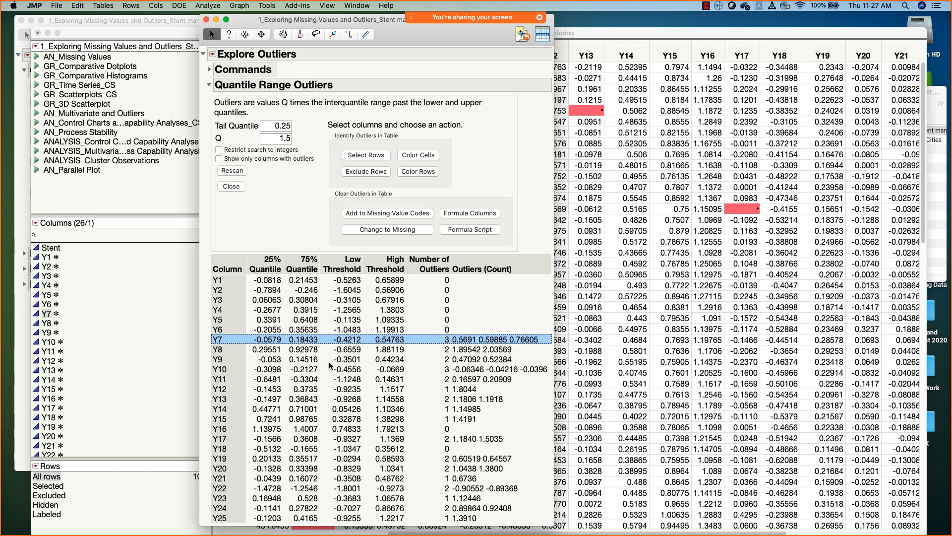
pyautogui.click(243, 389)
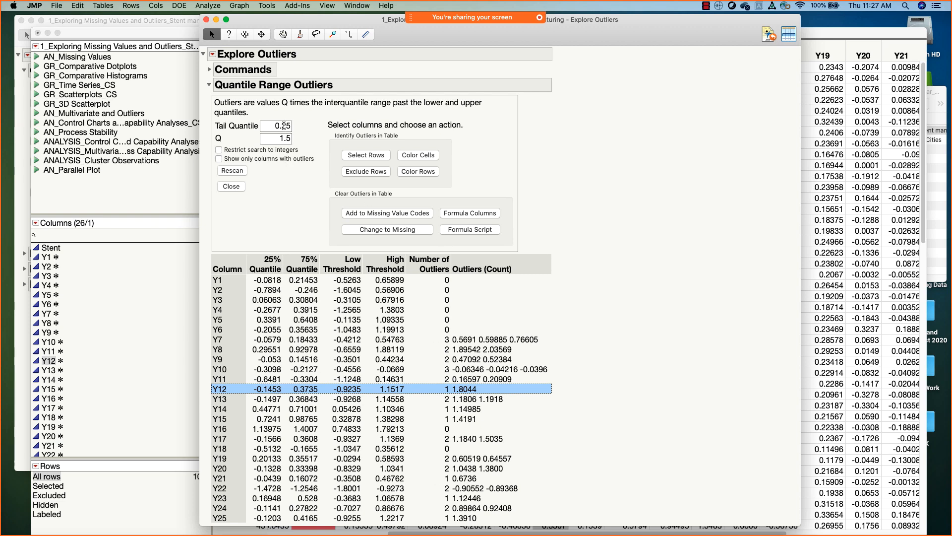
# Set Q to 1.25 in the quantile range report and rescan for outliers.
pyautogui.click(284, 125)
pyautogui.click(292, 125)
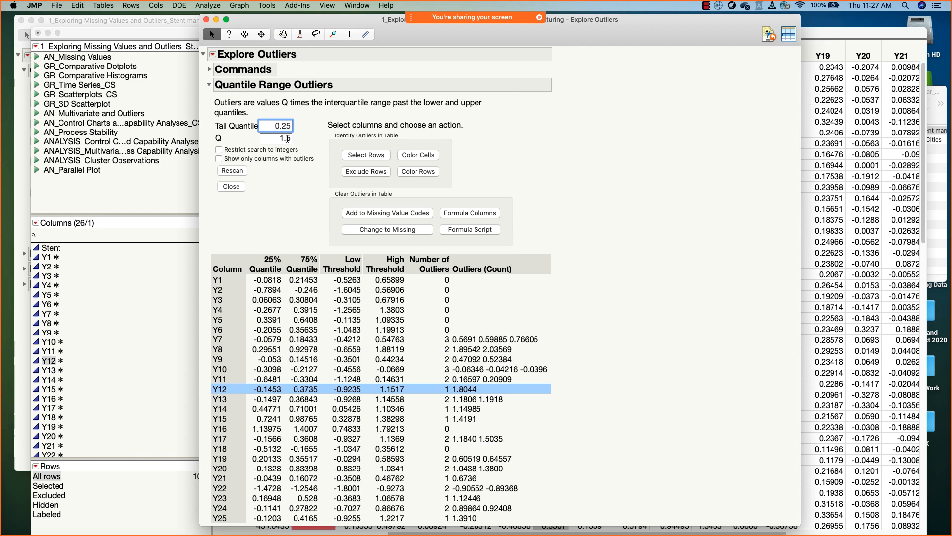
pyautogui.click(287, 139)
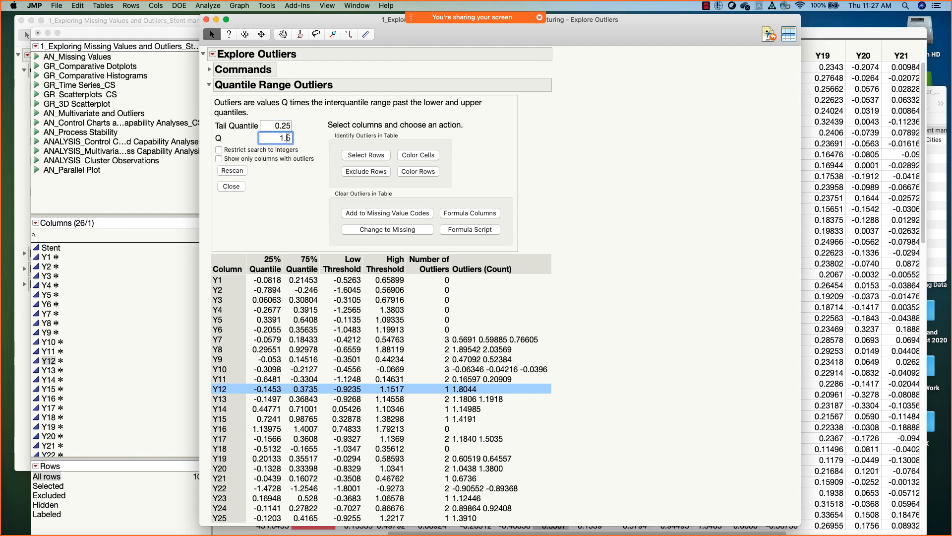
pyautogui.write('2')
pyautogui.click(237, 171)
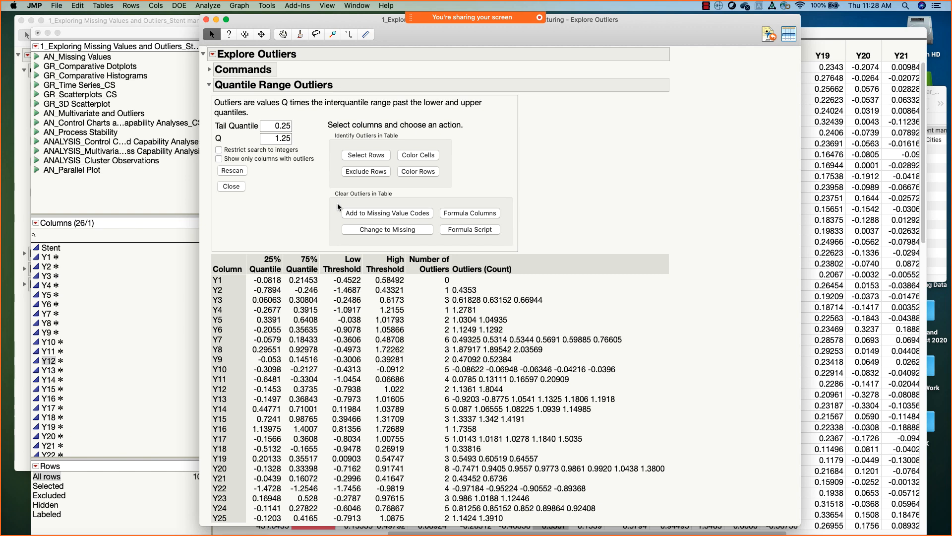
# Color the outlier cells for columns Y1 through Y25 and check them around rows 39 to 81 of the stent table.
pyautogui.click(281, 280)
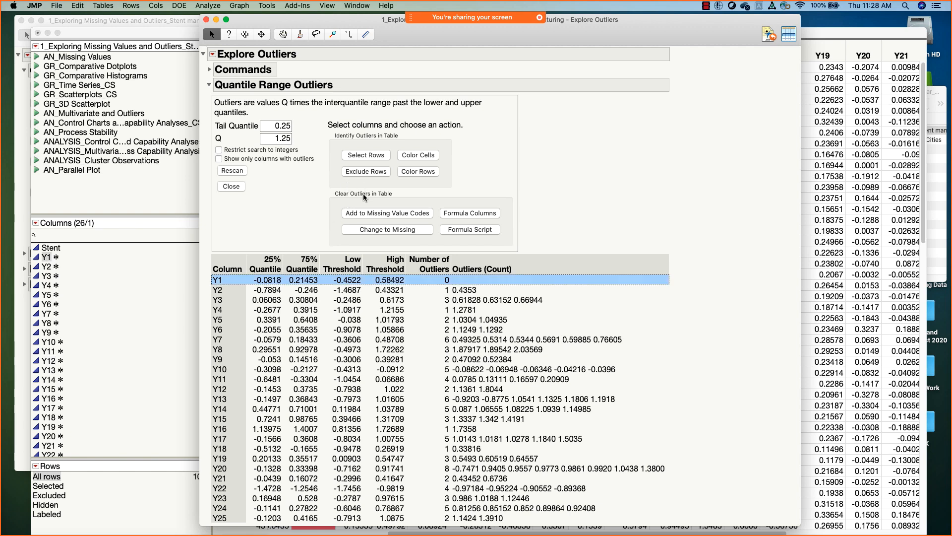
pyautogui.click(817, 37)
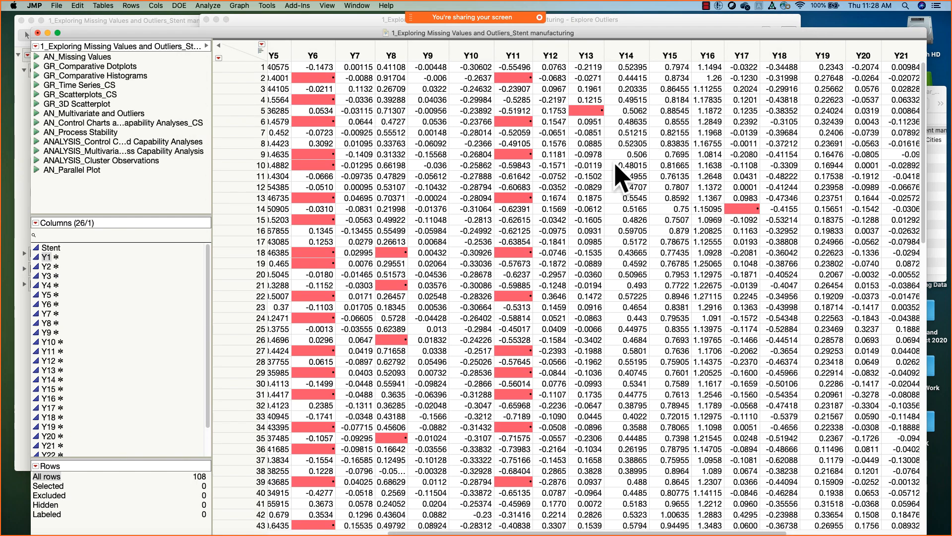
pyautogui.click(595, 20)
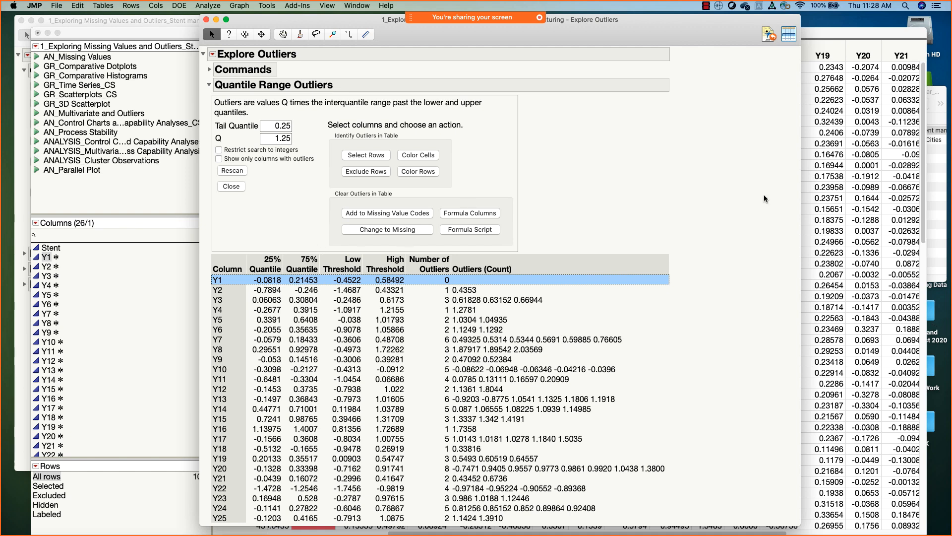
pyautogui.keyDown('shift'); pyautogui.click(235, 518); pyautogui.keyUp('shift')
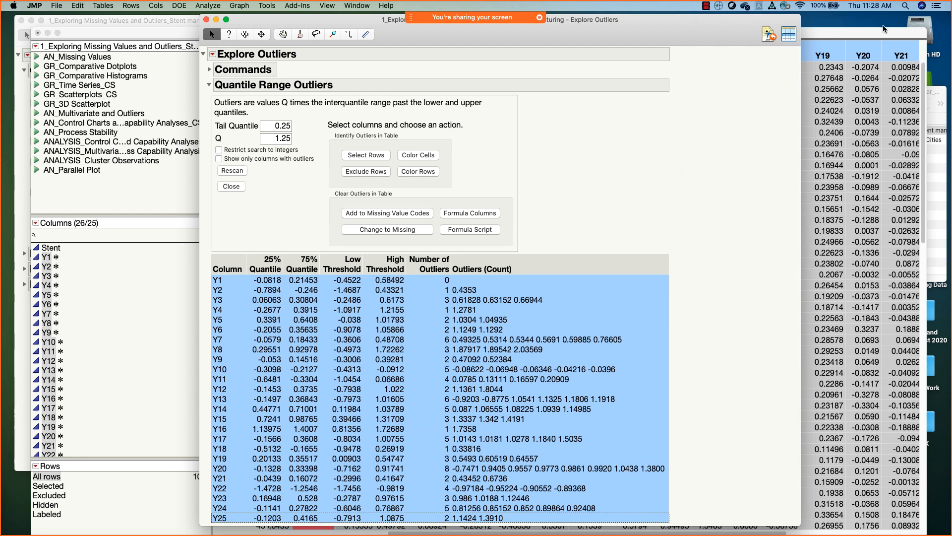
pyautogui.click(426, 157)
pyautogui.click(837, 36)
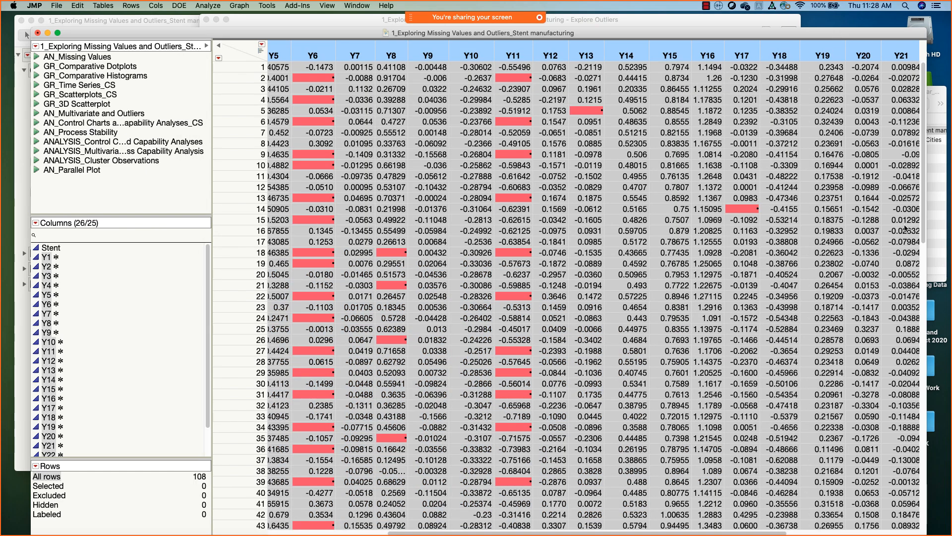
pyautogui.click(920, 402)
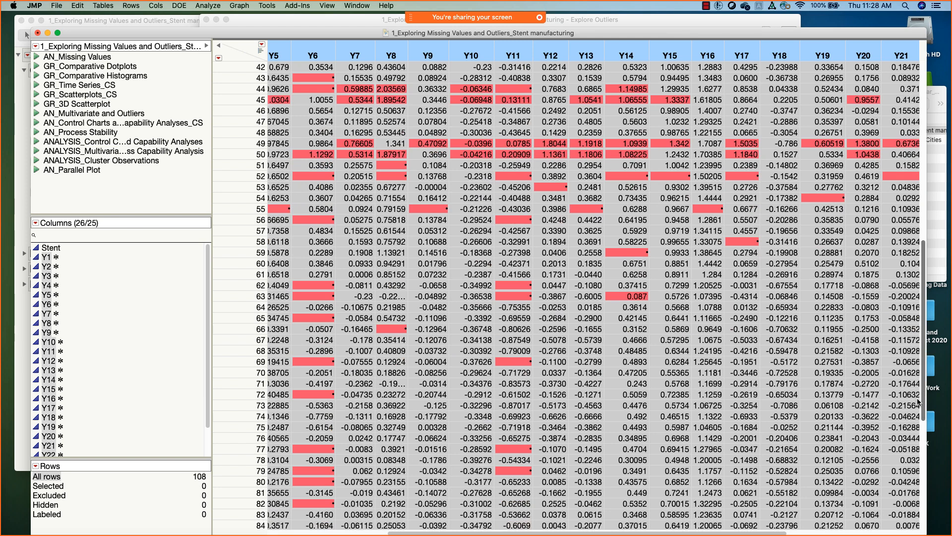
pyautogui.moveTo(918, 402); pyautogui.dragTo(919, 387)
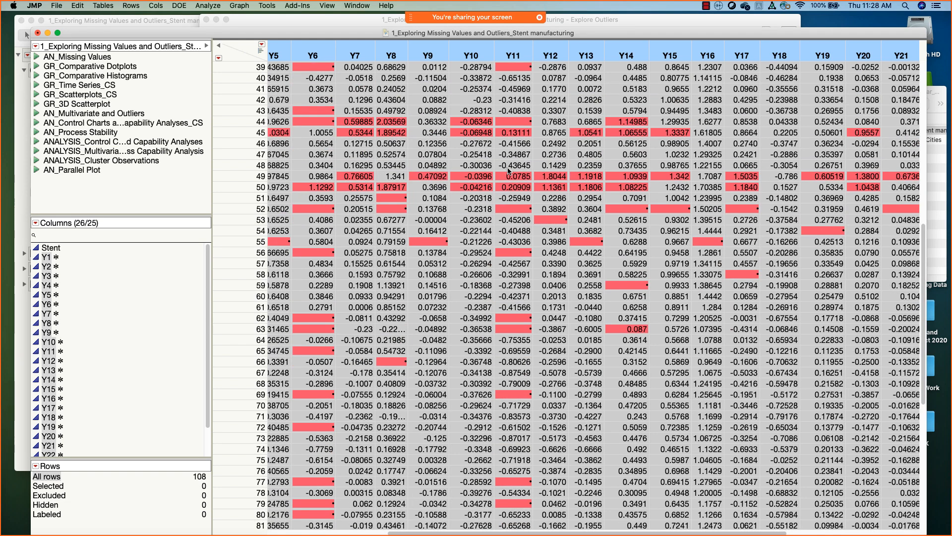
# Select the table rows containing outliers in Y1 through Y25 and clear the cell colors from the stent table.
pyautogui.click(342, 26)
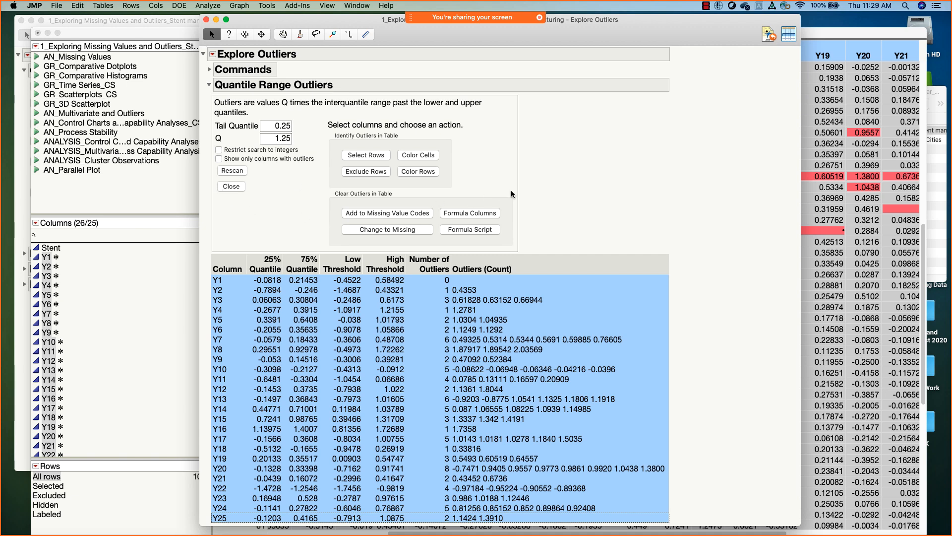
pyautogui.click(380, 156)
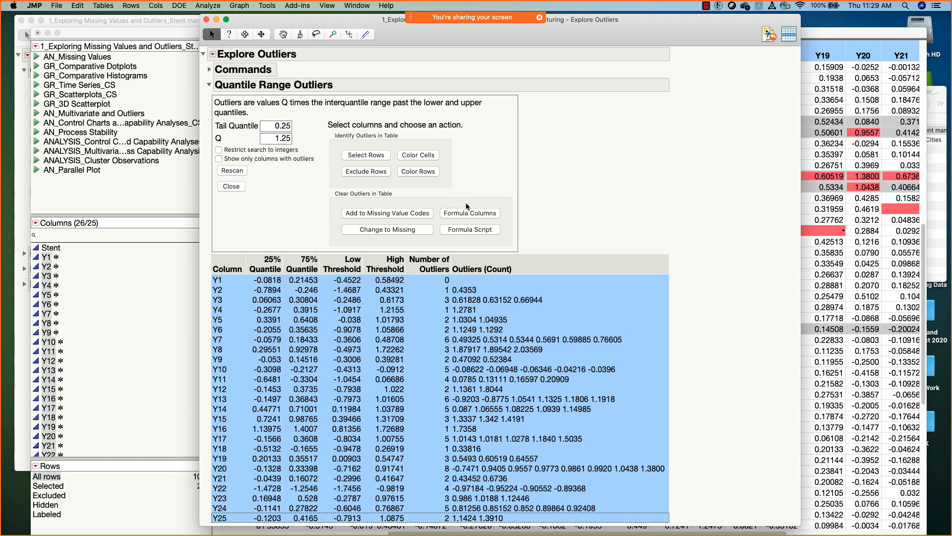
pyautogui.click(184, 33)
pyautogui.click(141, 7)
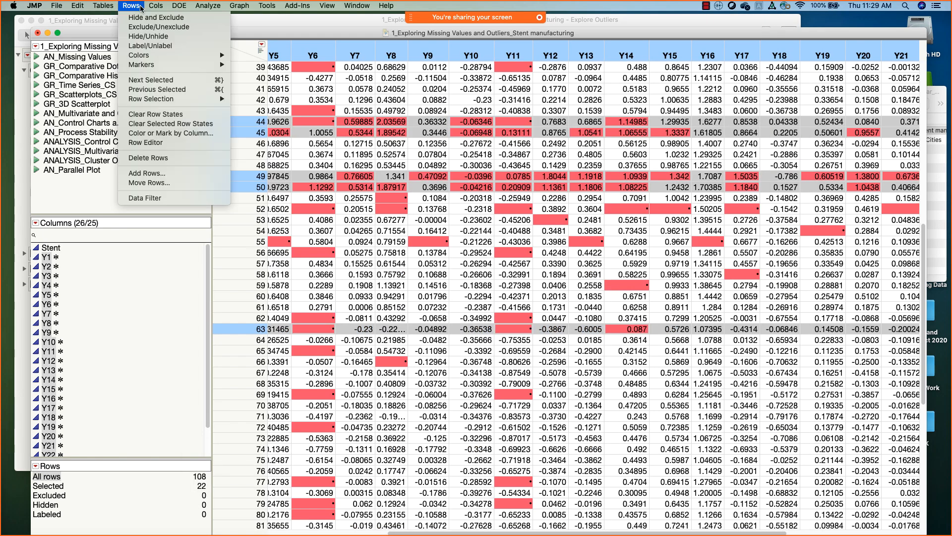
pyautogui.moveTo(150, 8)
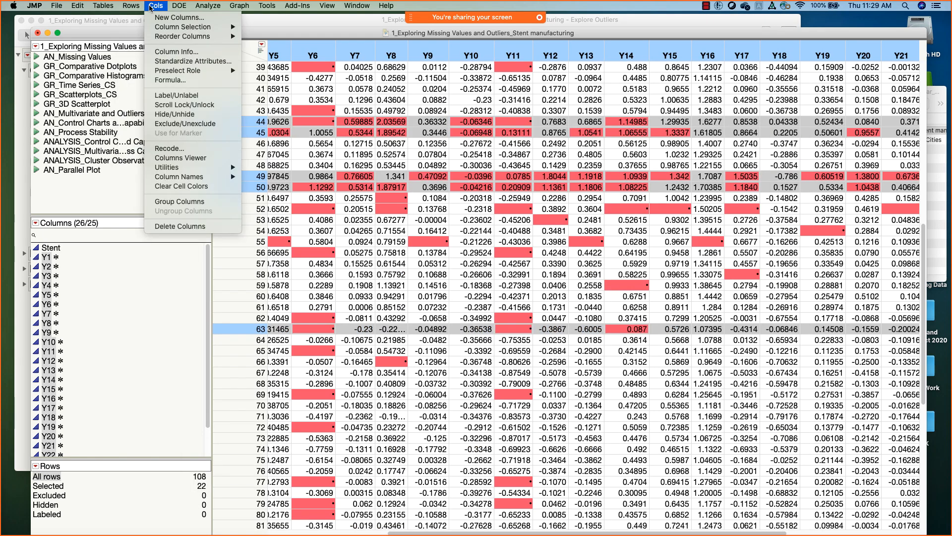
pyautogui.click(203, 187)
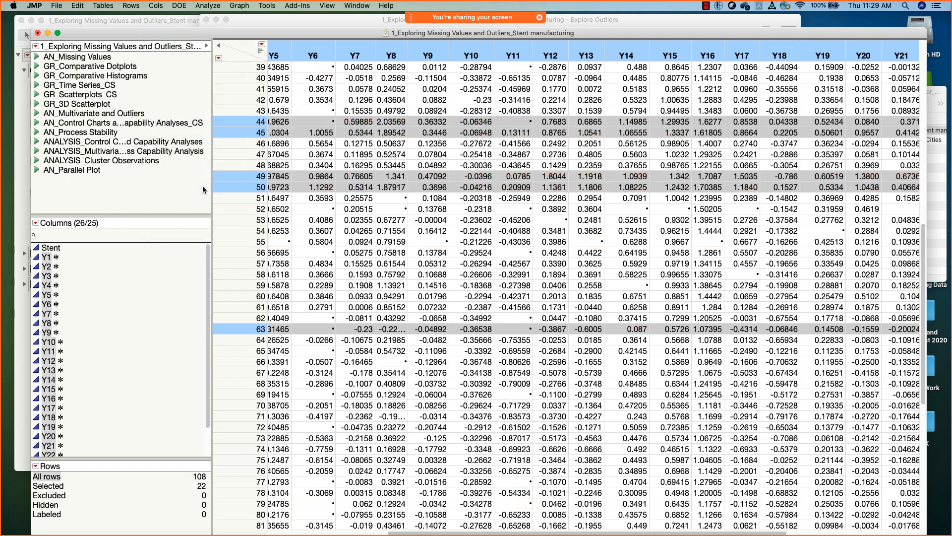
# Launch Explore Missing Values on columns Y1 through Y25 of the stent table.
pyautogui.click(103, 6)
pyautogui.moveTo(208, 6)
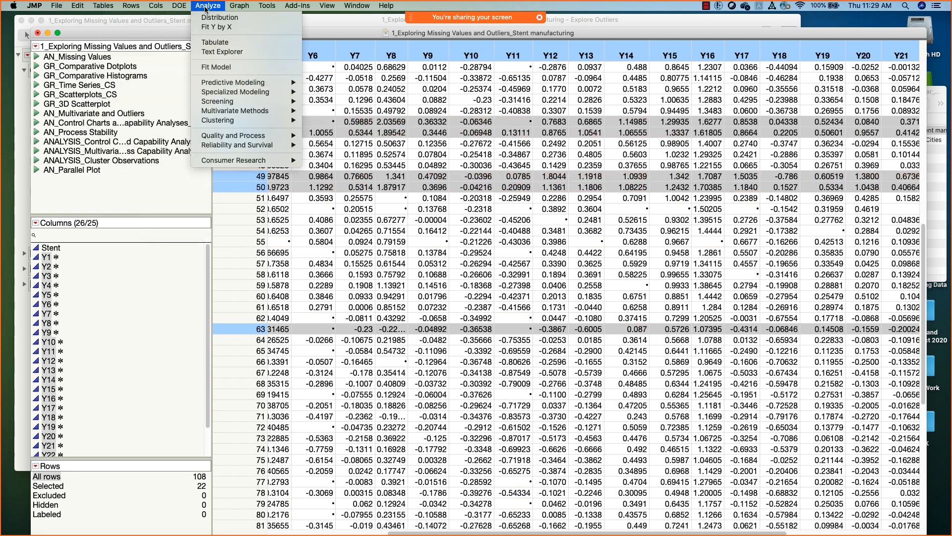
pyautogui.moveTo(238, 101)
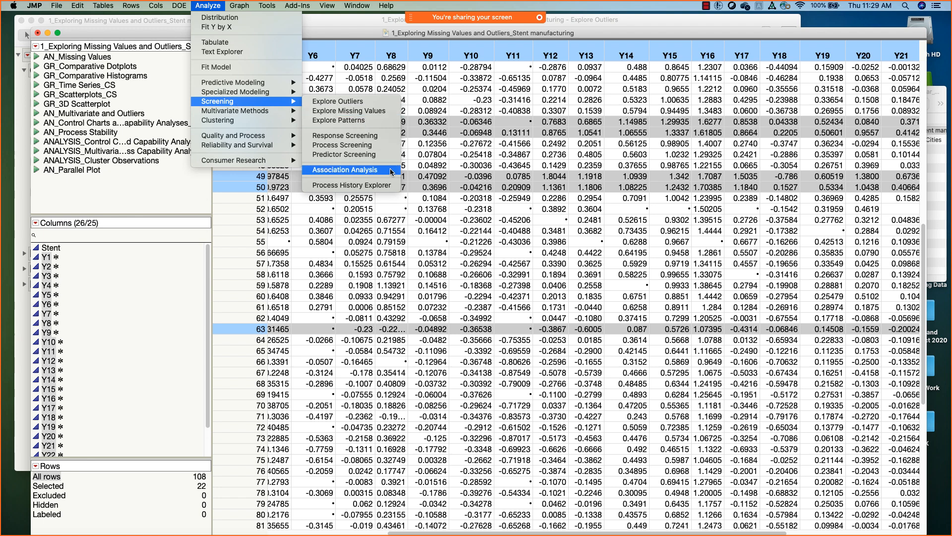
pyautogui.click(381, 111)
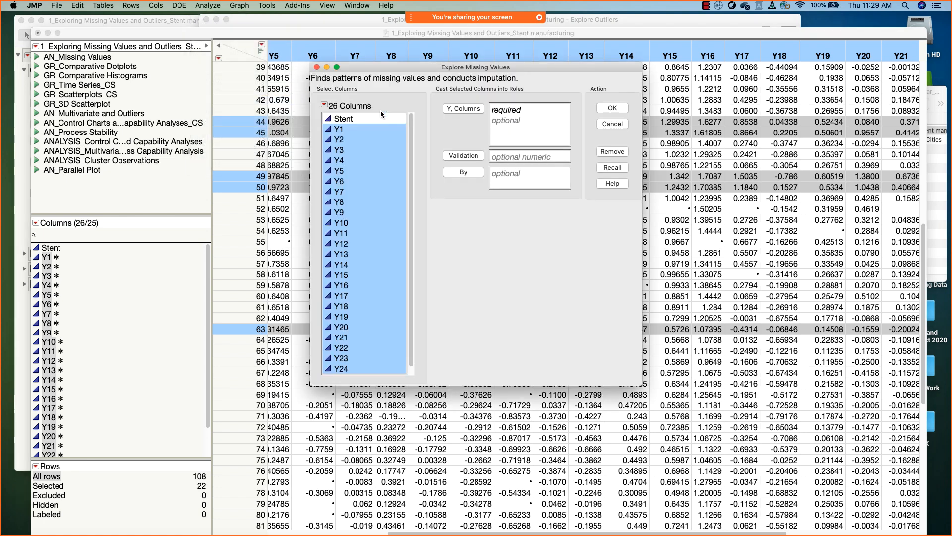
pyautogui.click(462, 110)
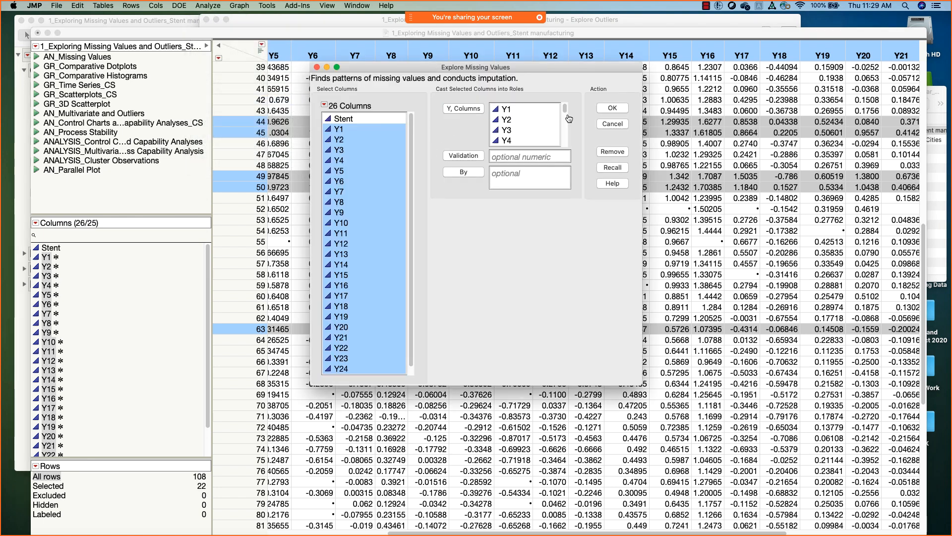
pyautogui.click(612, 108)
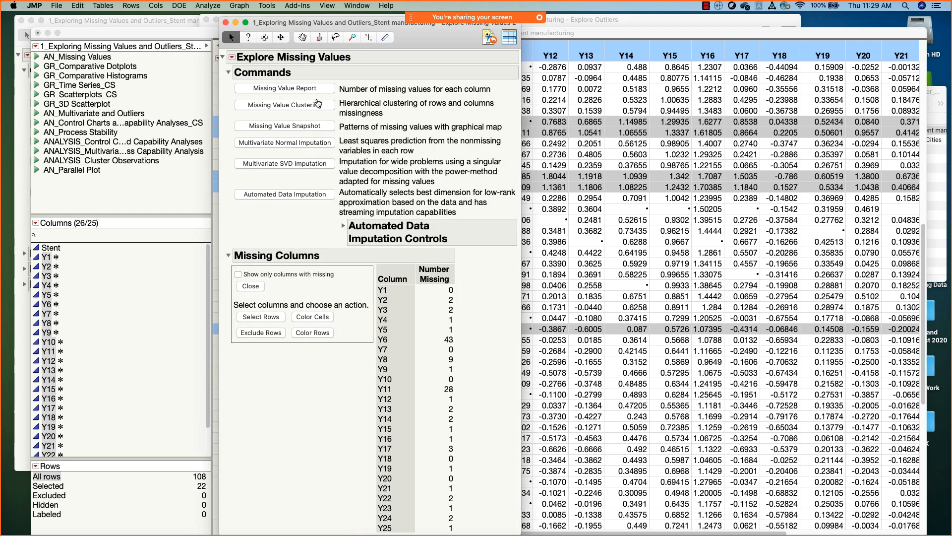
# Color the missing cells for Y1 through Y25, close the missing-value report, and clear the table's row and column selections.
pyautogui.click(316, 317)
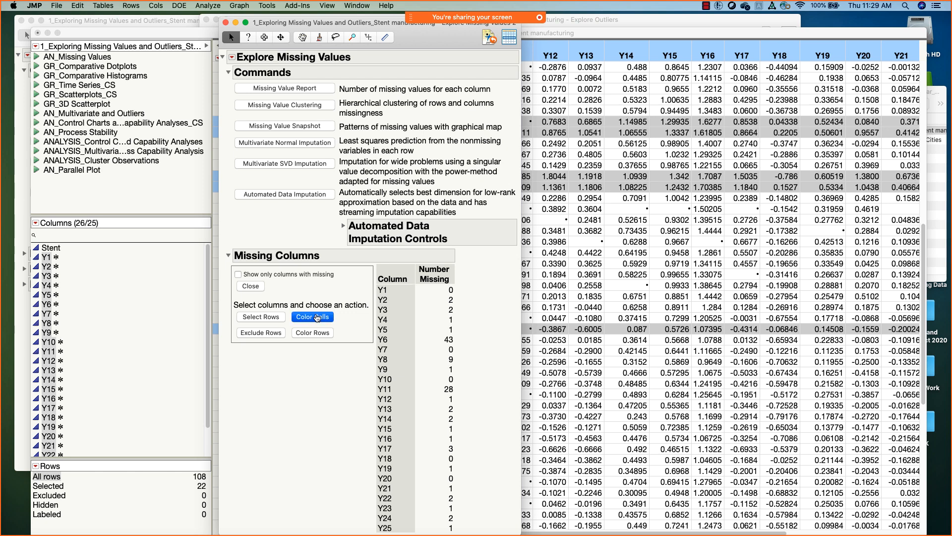
pyautogui.click(538, 186)
pyautogui.click(386, 290)
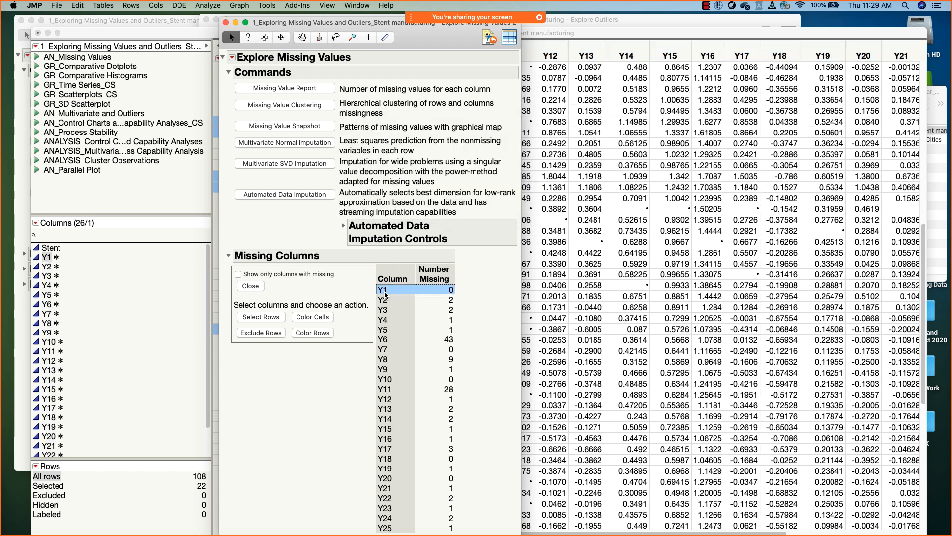
pyautogui.keyDown('shift'); pyautogui.click(394, 528); pyautogui.keyUp('shift')
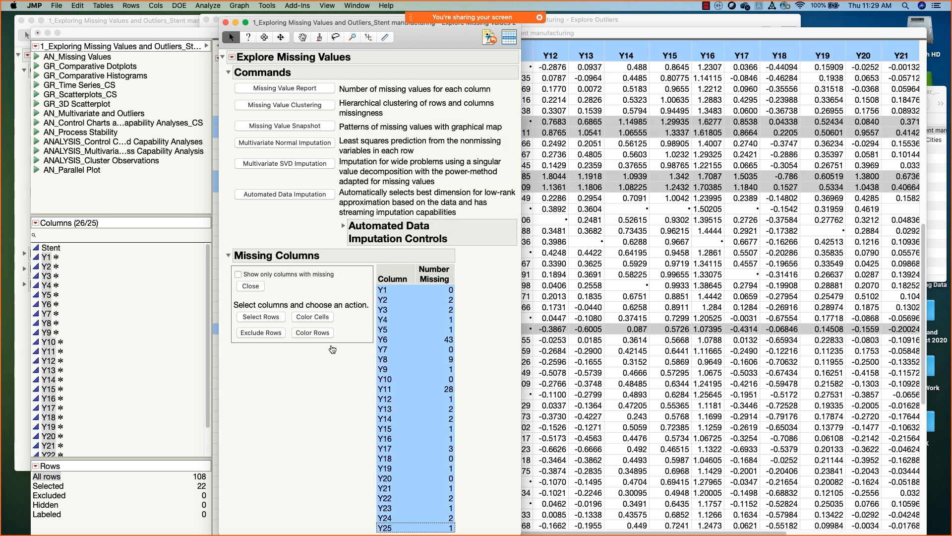
pyautogui.click(312, 319)
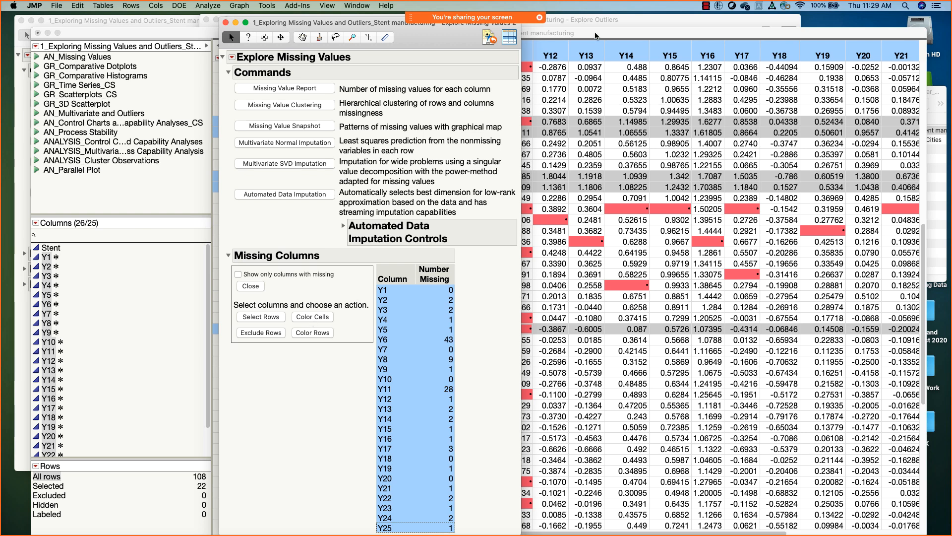
pyautogui.click(225, 23)
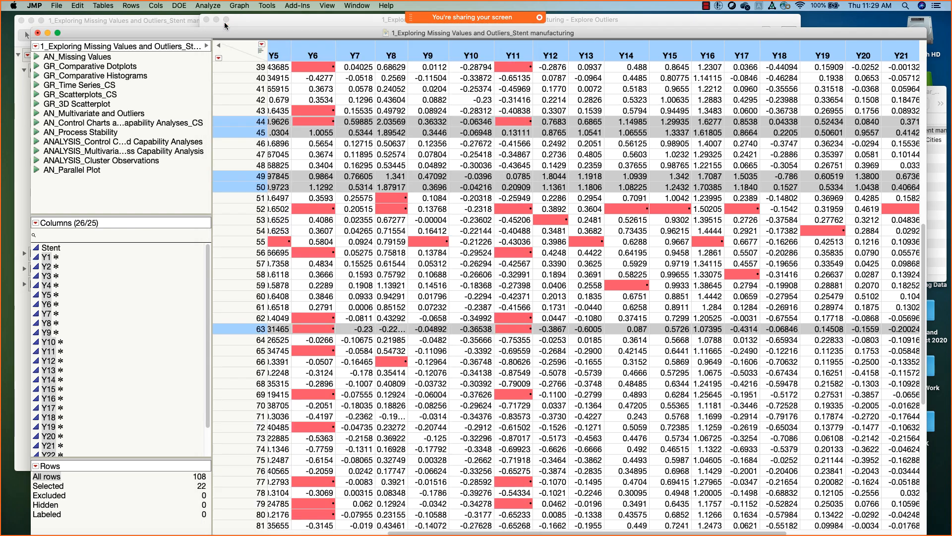
pyautogui.click(234, 55)
pyautogui.click(243, 49)
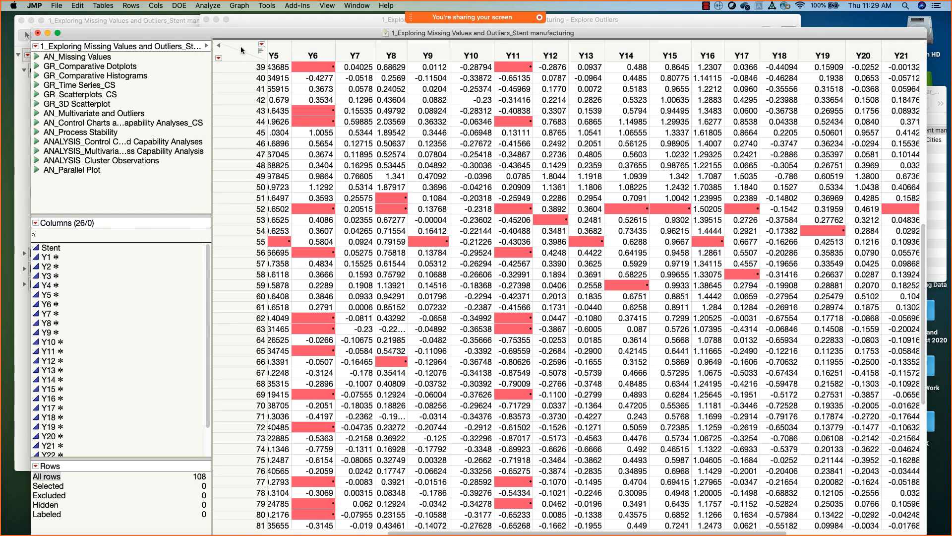
# Highlight Y4 in the quantile range outlier report and examine the colored missing cells in the stent table.
pyautogui.click(275, 25)
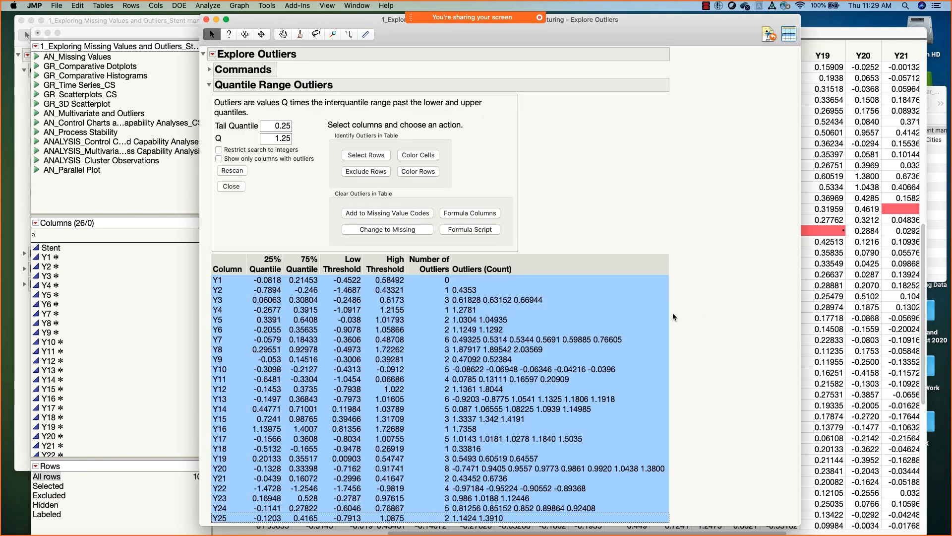
pyautogui.click(423, 309)
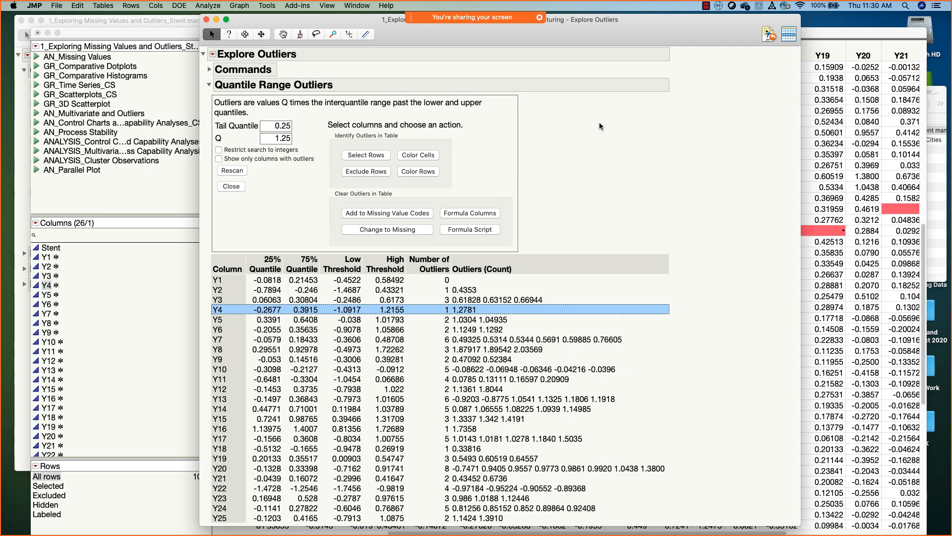
pyautogui.click(823, 36)
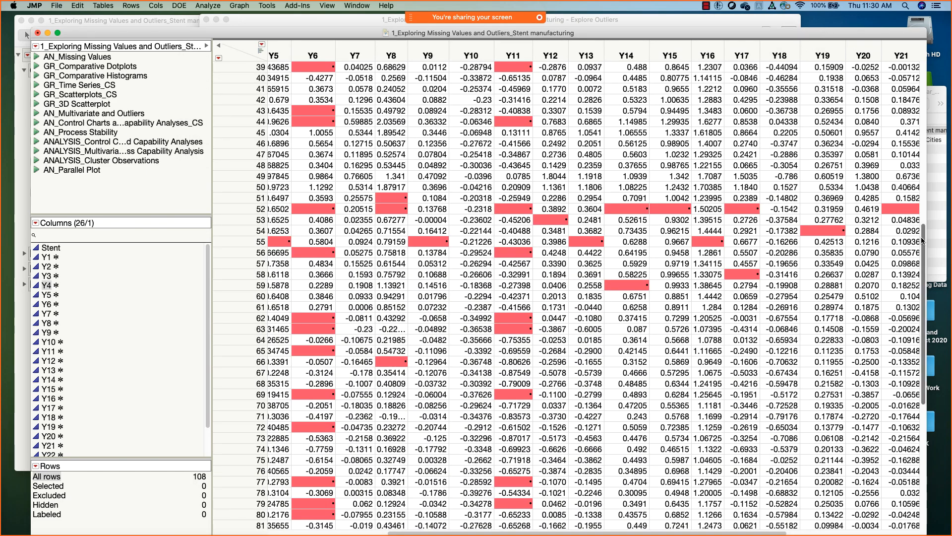
pyautogui.scroll(-3, 920, 298)
pyautogui.scroll(11, 920, 298)
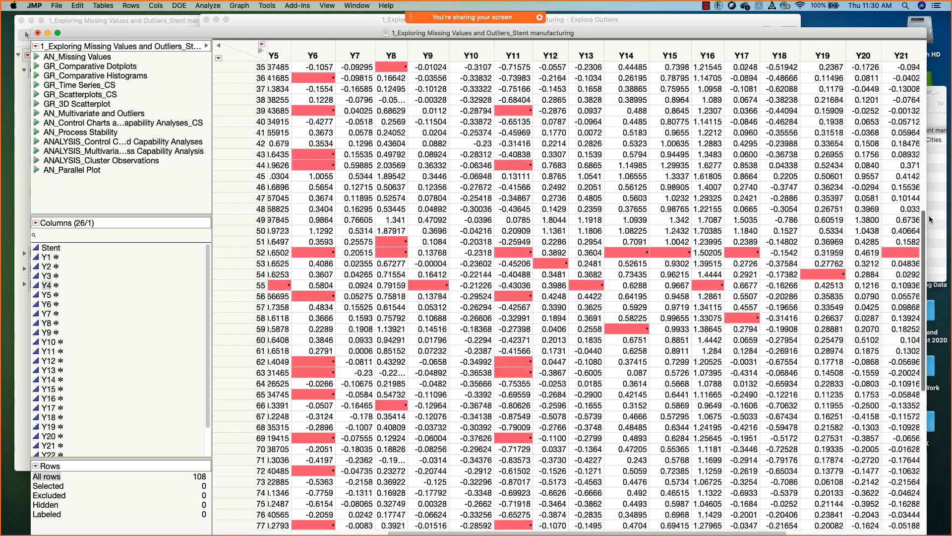
pyautogui.moveTo(929, 138); pyautogui.dragTo(924, 191)
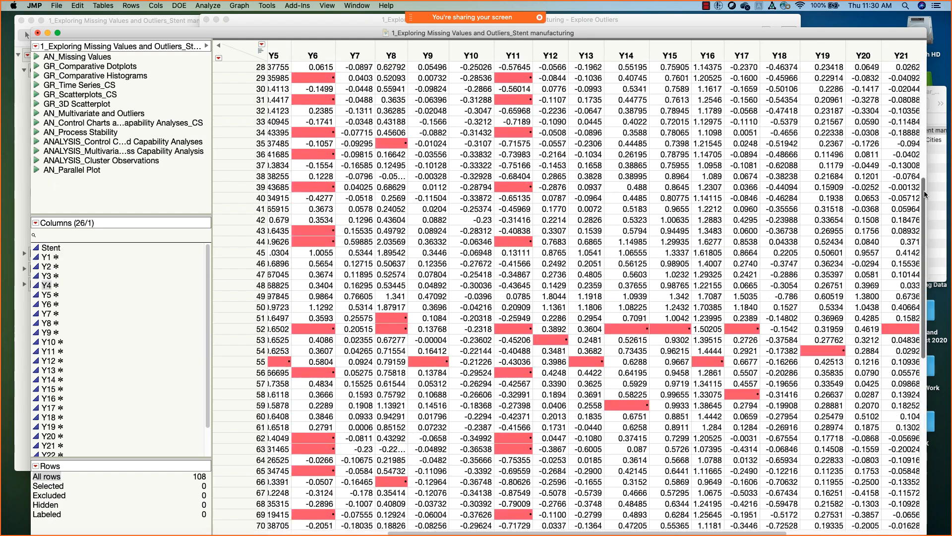
# Review the outlier detection commands offered in the Explore Outliers report and reposition the report.
pyautogui.click(599, 19)
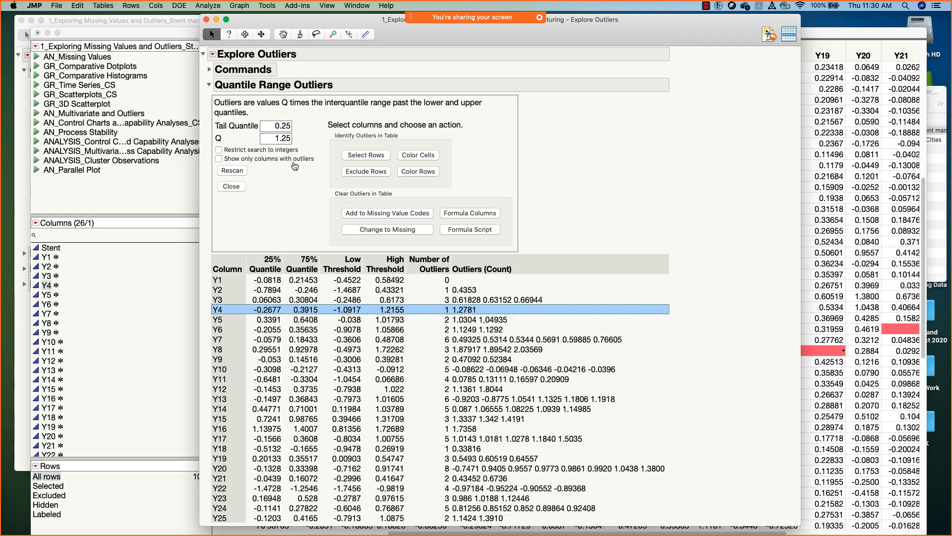
pyautogui.click(209, 70)
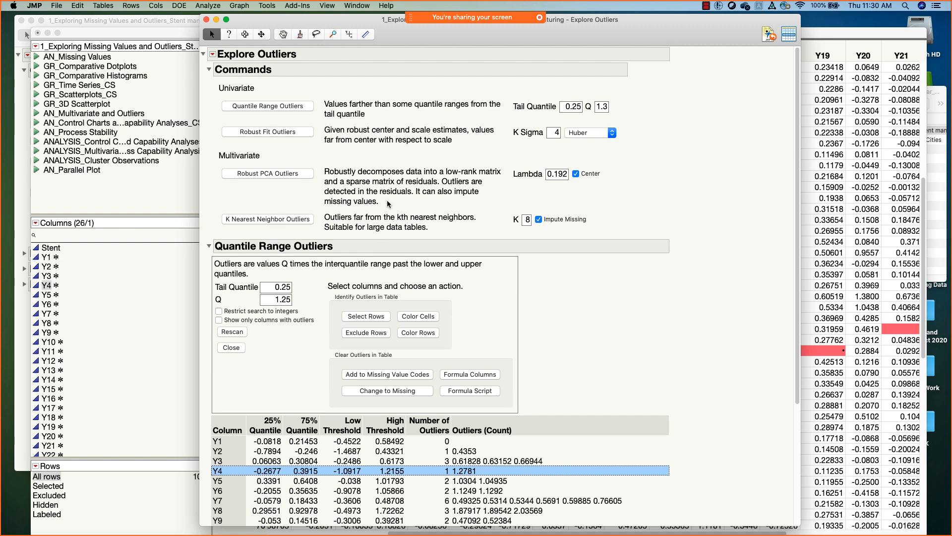
pyautogui.moveTo(408, 41); pyautogui.dragTo(340, 41)
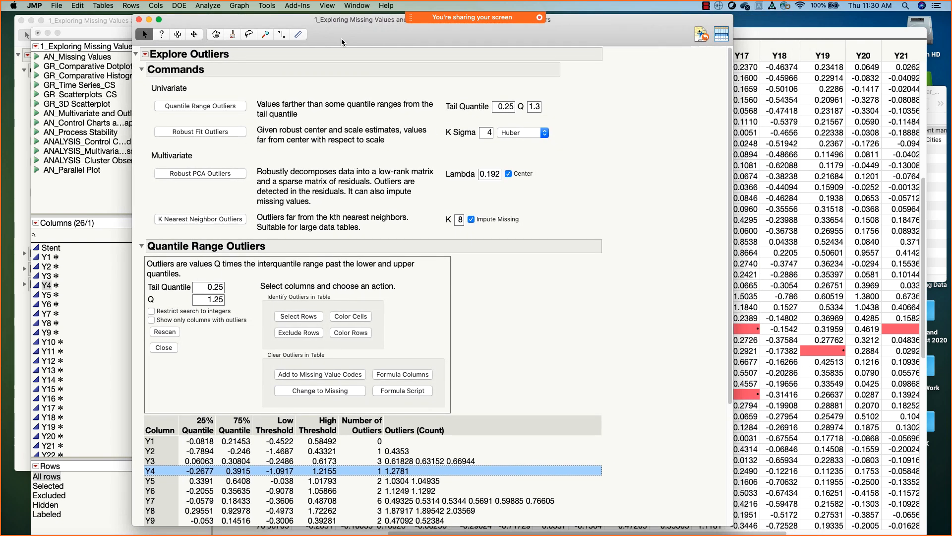
pyautogui.click(142, 71)
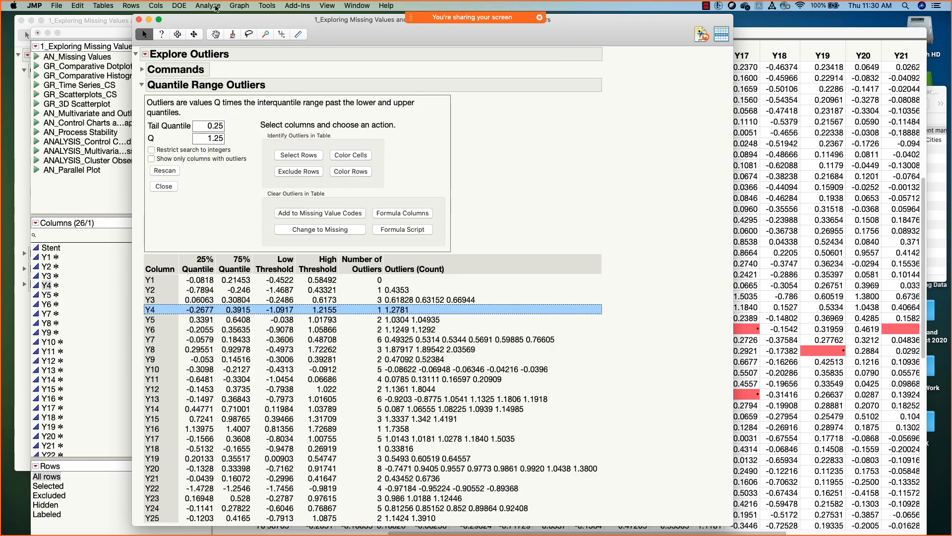
# Run a Multivariate correlation analysis on columns Y1 through Y25.
pyautogui.click(216, 6)
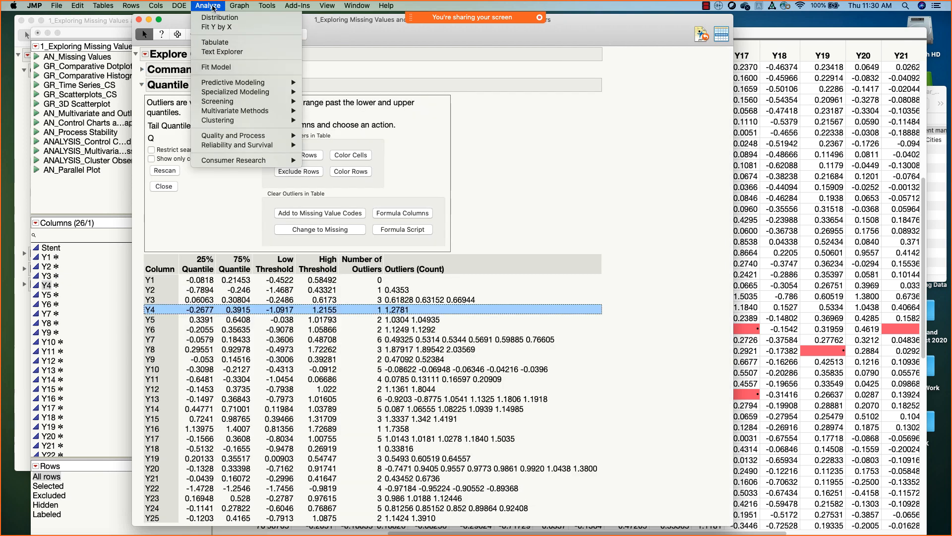
pyautogui.moveTo(239, 110)
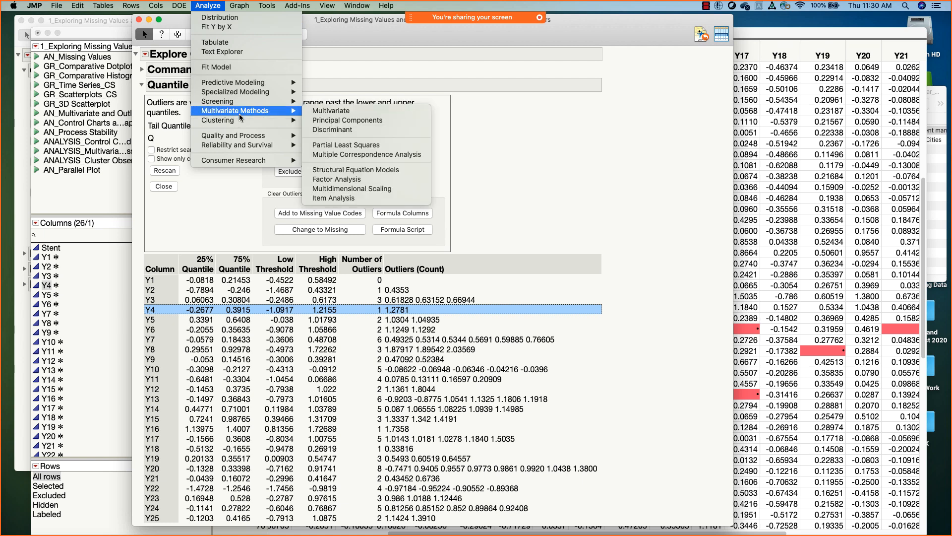
pyautogui.click(330, 110)
pyautogui.moveTo(320, 122); pyautogui.dragTo(342, 389)
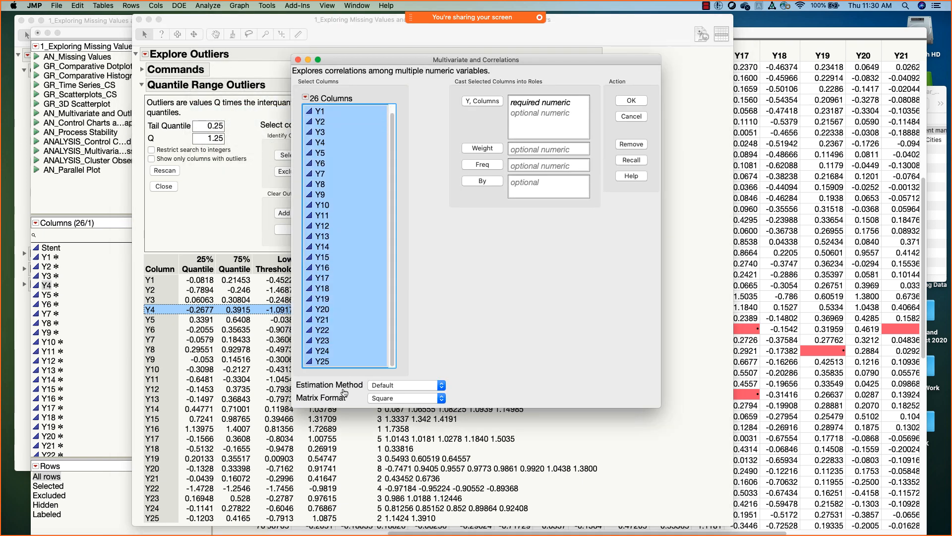
pyautogui.click(633, 104)
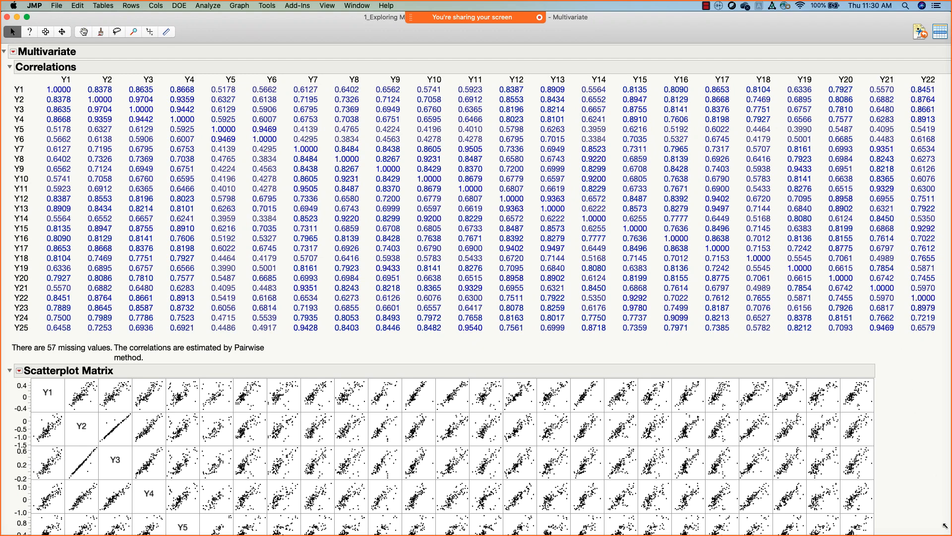
# Shrink and reposition the Multivariate report and collapse its Correlations section.
pyautogui.moveTo(948, 531); pyautogui.dragTo(913, 509)
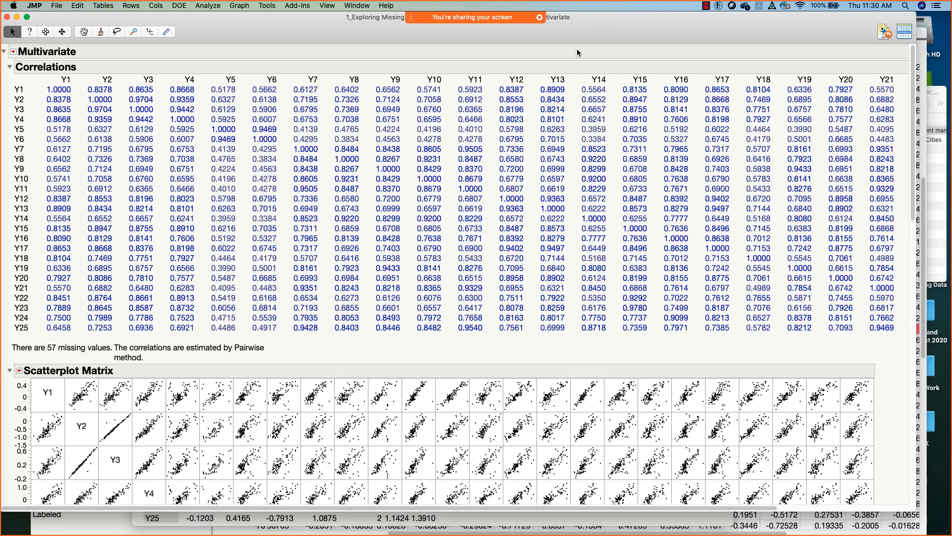
pyautogui.moveTo(582, 40); pyautogui.dragTo(599, 45)
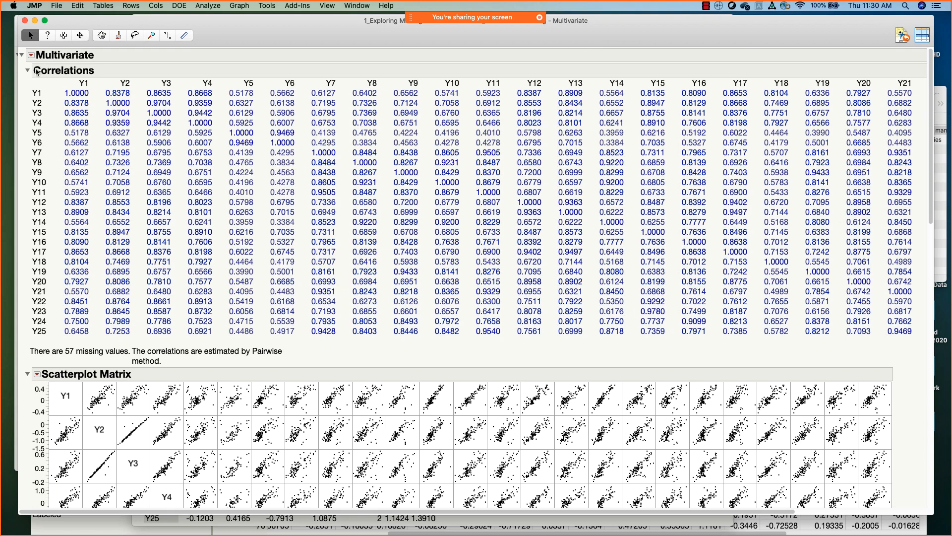
pyautogui.click(28, 71)
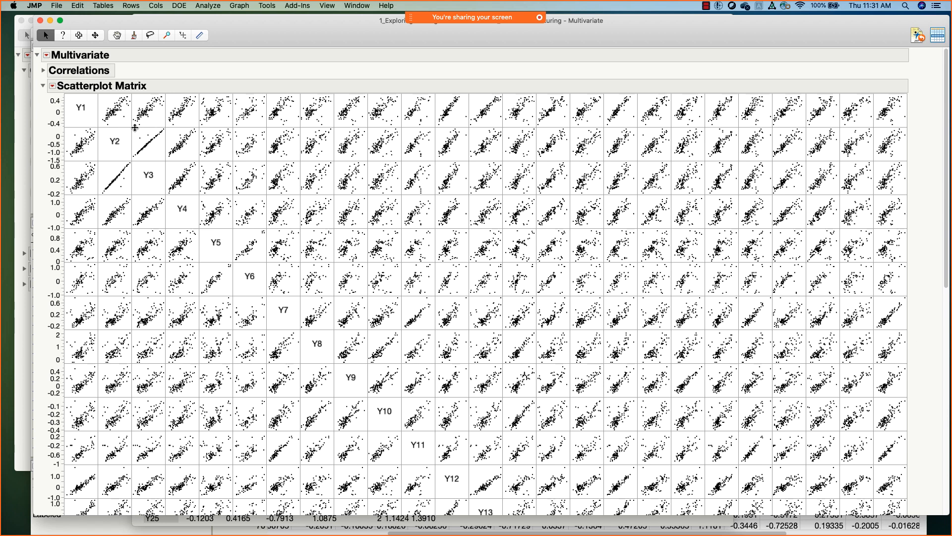
# Enlarge the plots of the scatterplot matrix and check the Y1 row across the further columns.
pyautogui.click(136, 131)
pyautogui.moveTo(135, 132); pyautogui.dragTo(187, 164)
pyautogui.hscroll(10, 452, 481)
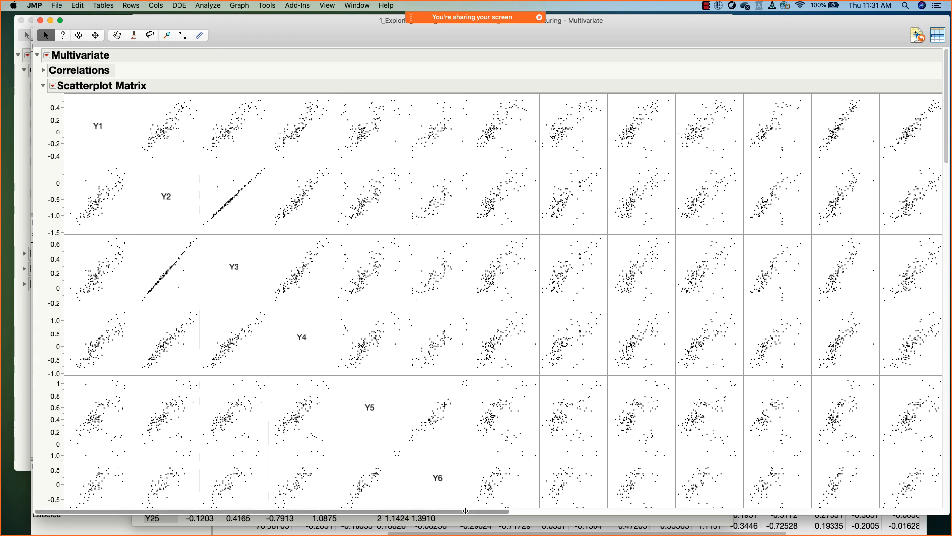
pyautogui.hscroll(2, 597, 501)
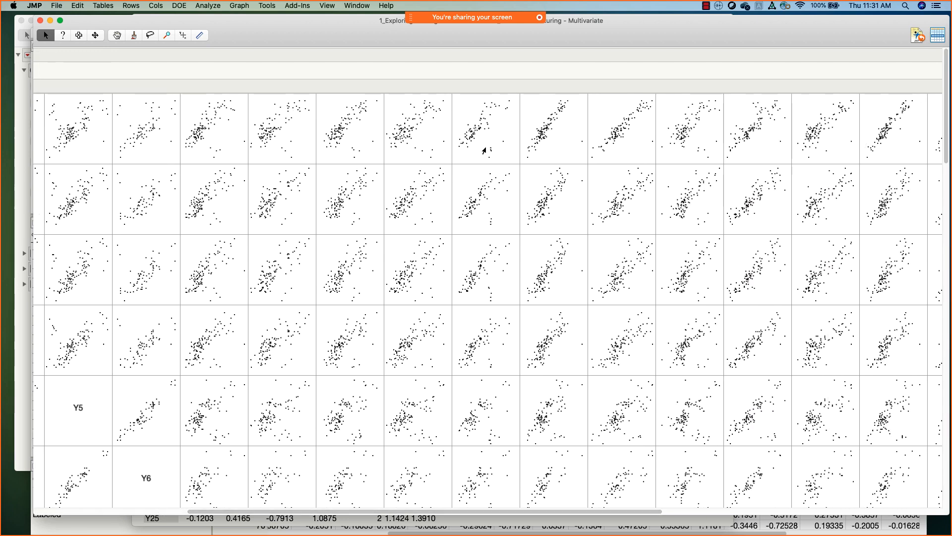
# Select the stray low points in the Y1 by Y11 scatterplot and color their rows blue.
pyautogui.moveTo(484, 137); pyautogui.dragTo(509, 163)
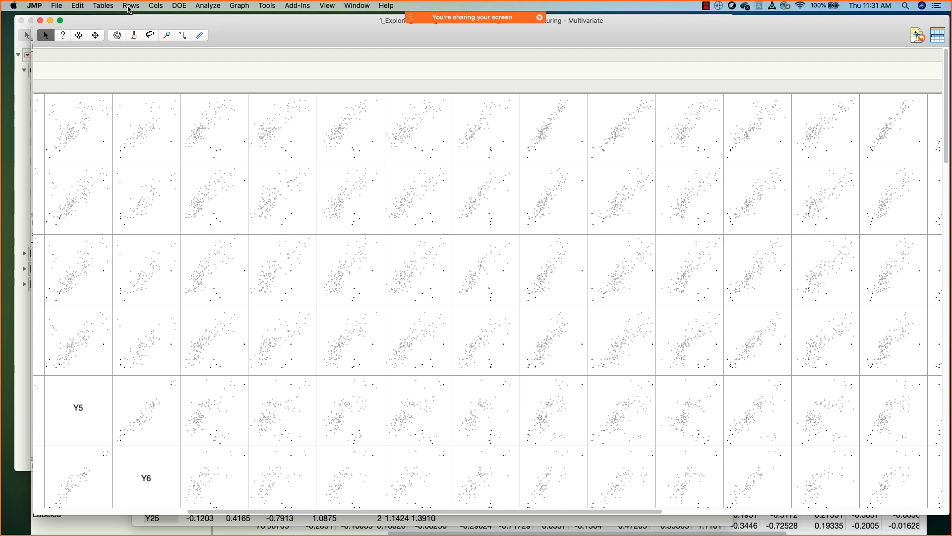
pyautogui.click(130, 6)
pyautogui.moveTo(147, 56)
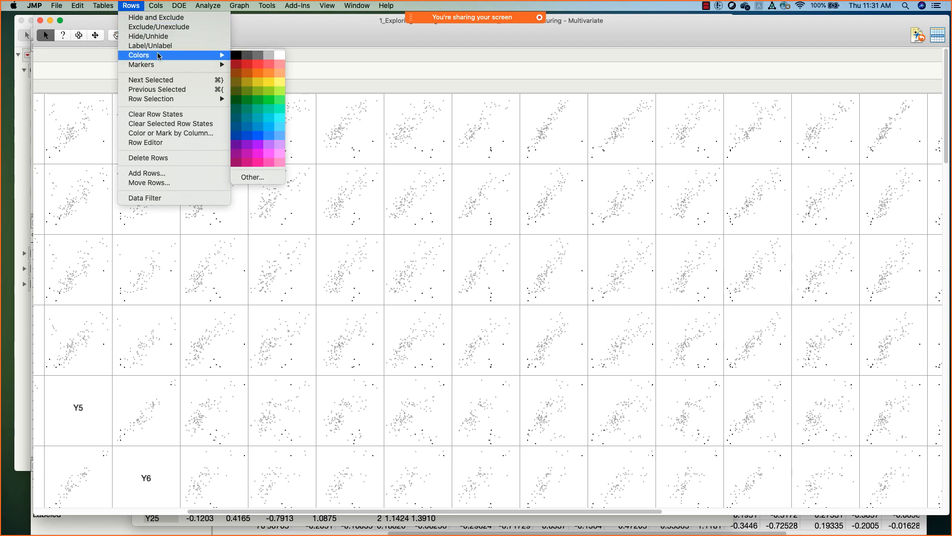
pyautogui.click(247, 136)
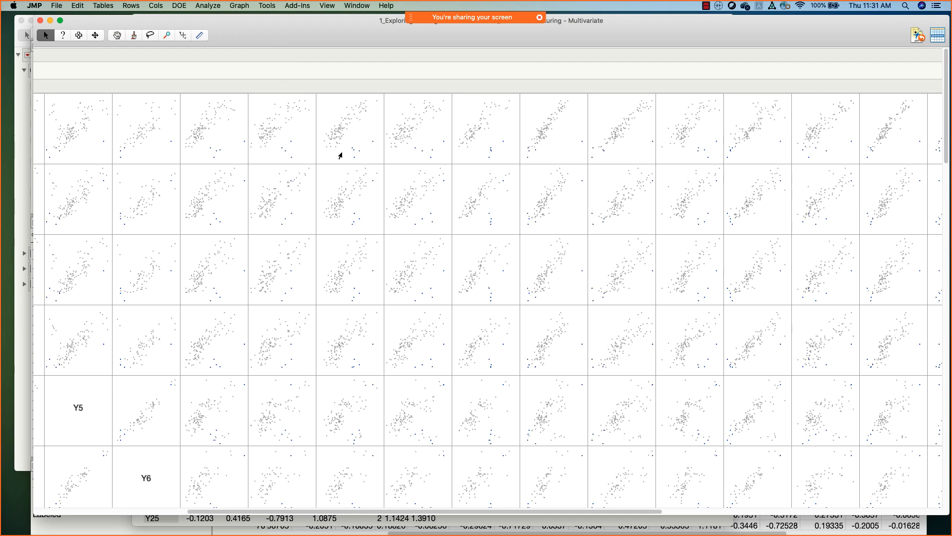
# Deselect the colored points and move the Multivariate report lower to uncover the reports behind it.
pyautogui.click(331, 158)
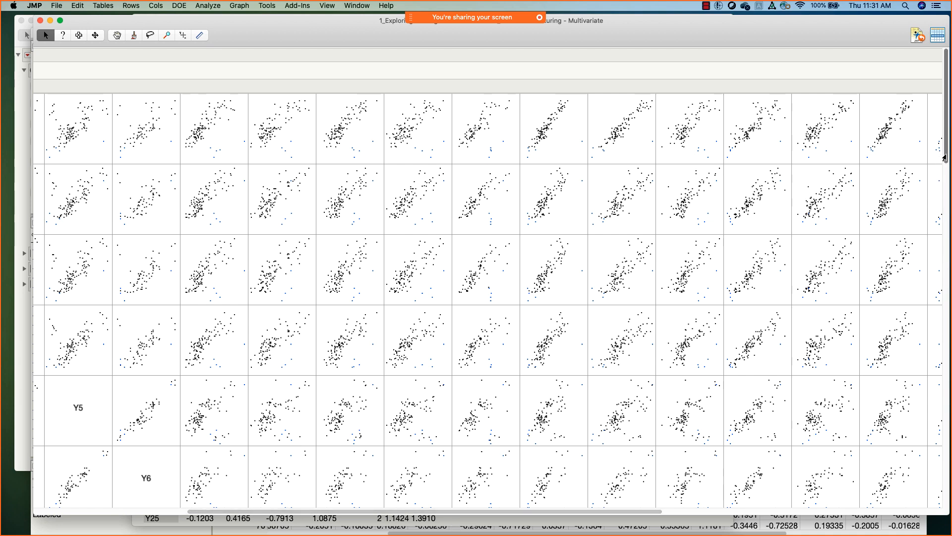
pyautogui.moveTo(946, 155)
pyautogui.mouseDown()
pyautogui.moveTo(946, 197)
pyautogui.moveTo(947, 140)
pyautogui.mouseUp()
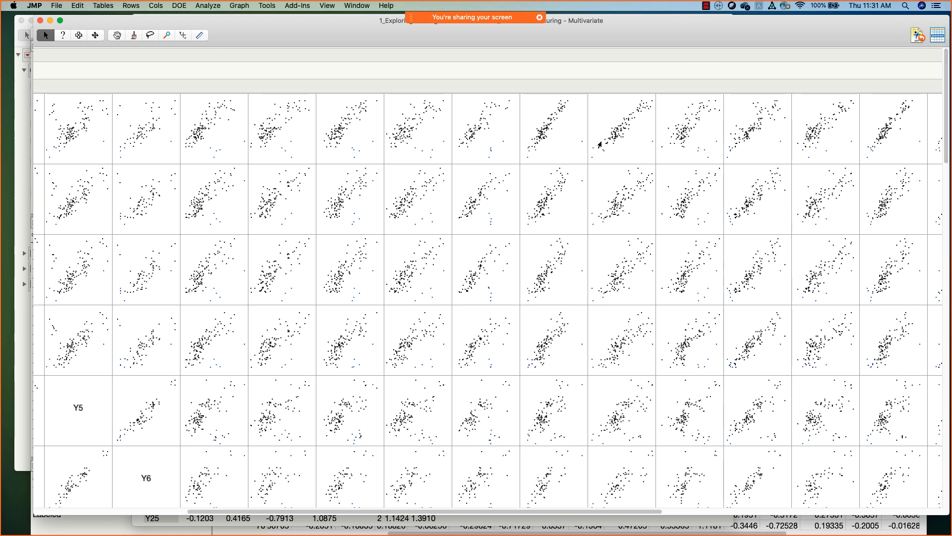
pyautogui.moveTo(393, 41); pyautogui.dragTo(396, 62)
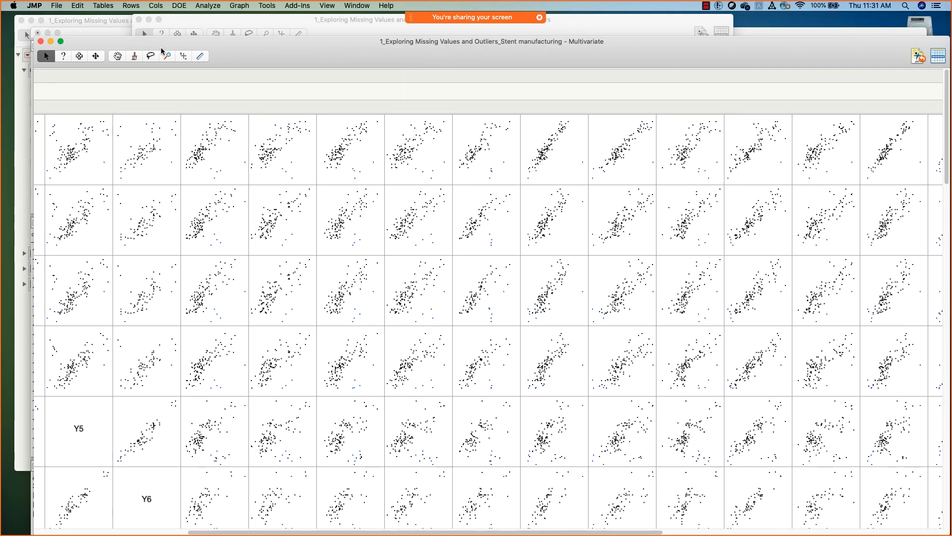
# Start a Graph Builder graph and plot Y1 on the vertical axis against Stent on the horizontal axis.
pyautogui.click(367, 6)
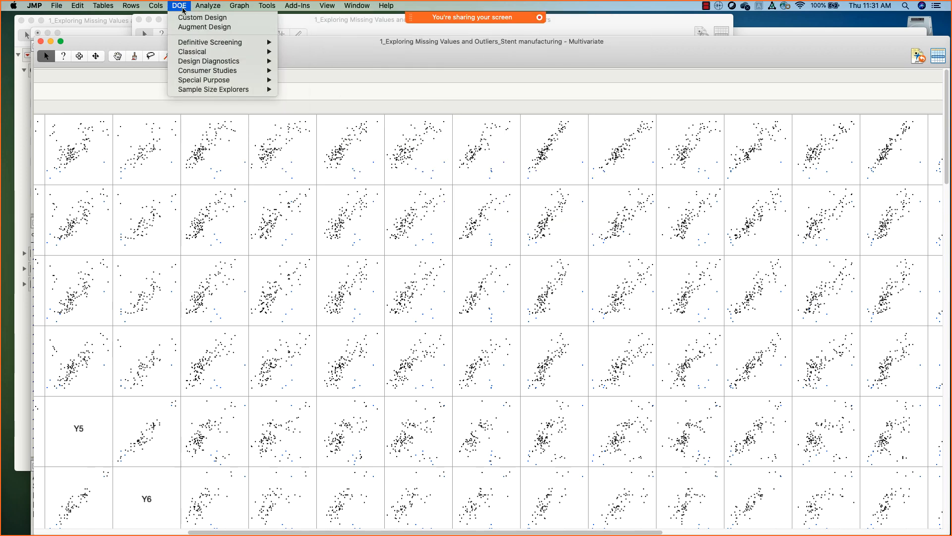
pyautogui.click(257, 17)
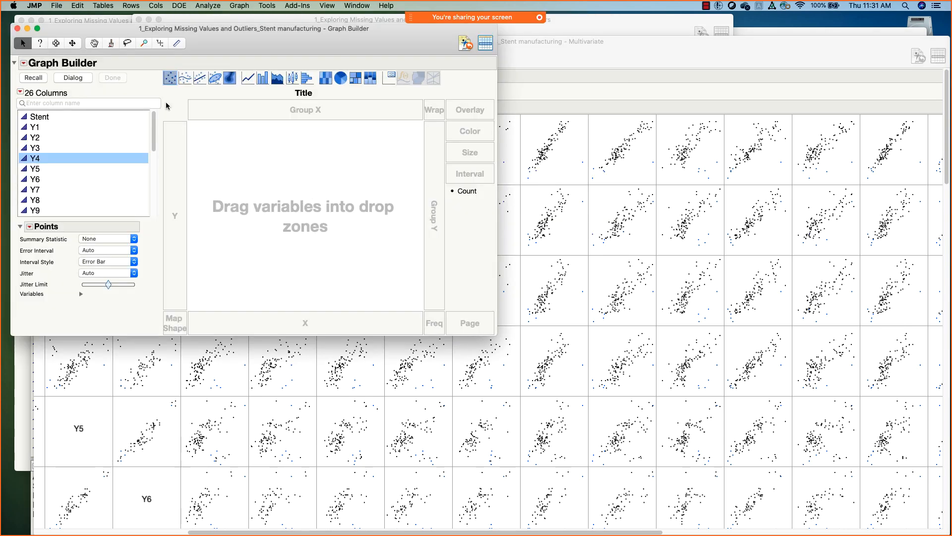
pyautogui.moveTo(211, 44); pyautogui.dragTo(293, 46)
pyautogui.moveTo(118, 130); pyautogui.dragTo(365, 323)
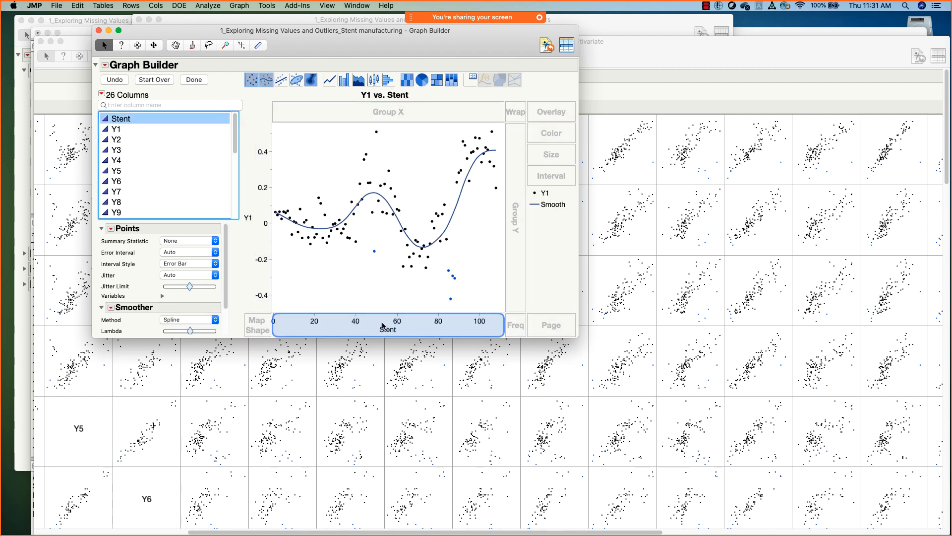
# Try a connecting line on the Y1 by Stent graph, reduce it to points only without the smoother, and widen the graph window.
pyautogui.keyDown('shift'); pyautogui.click(336, 84); pyautogui.keyUp('shift')
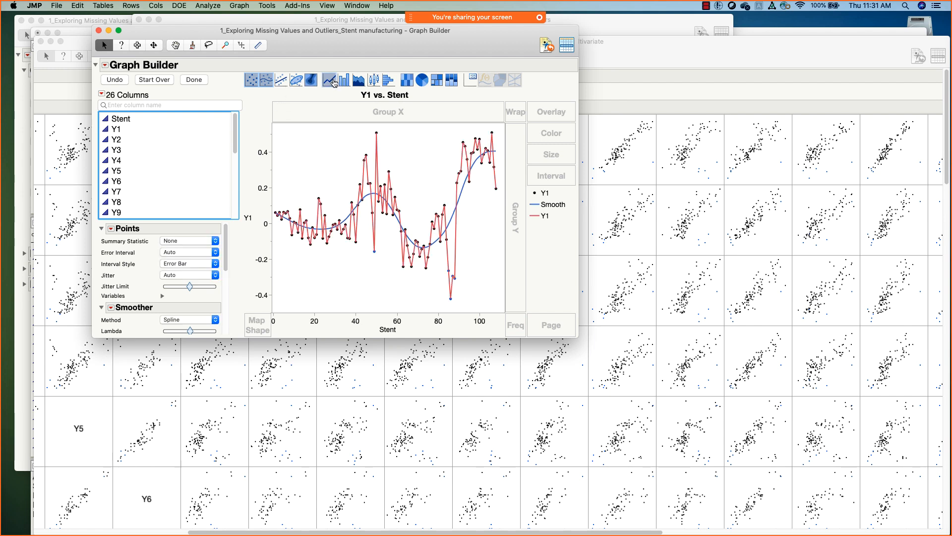
pyautogui.click(265, 82)
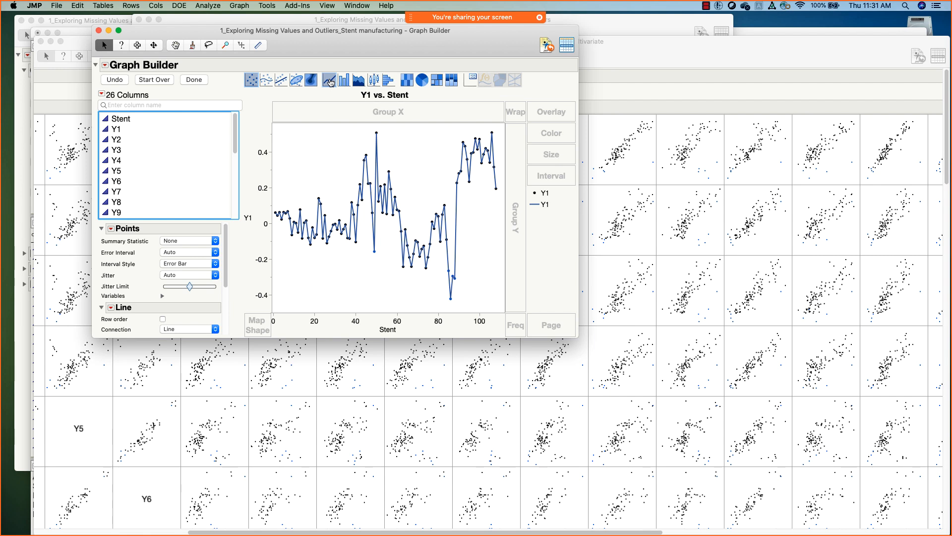
pyautogui.click(331, 83)
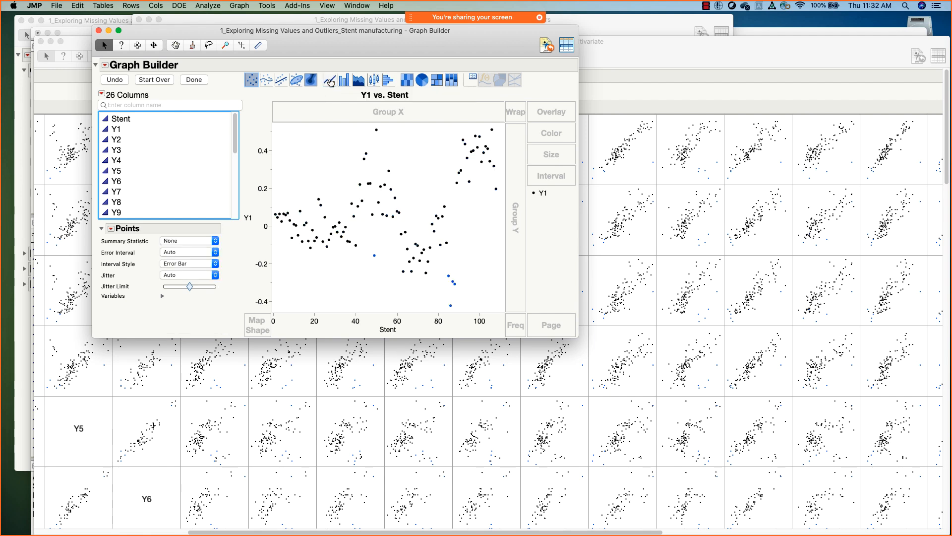
pyautogui.moveTo(350, 48); pyautogui.dragTo(306, 46)
pyautogui.moveTo(533, 335); pyautogui.dragTo(714, 356)
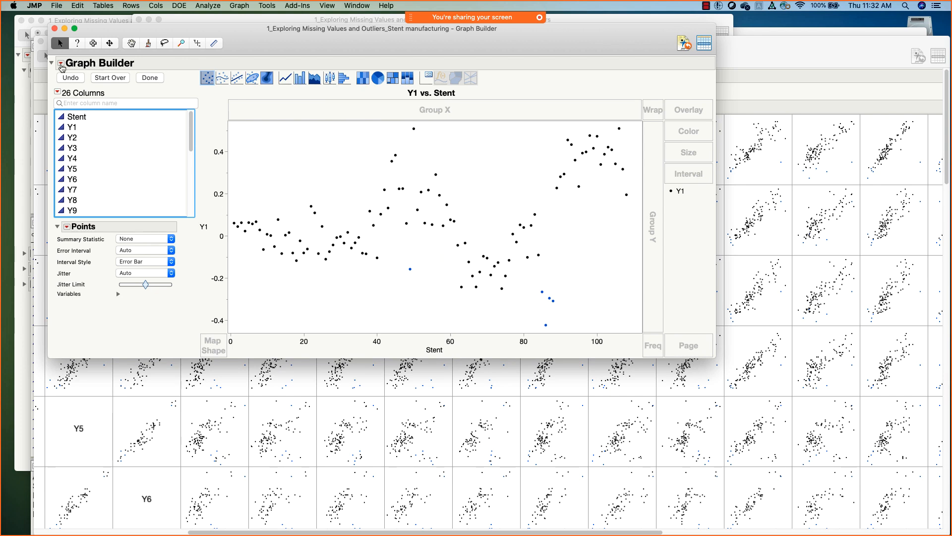
# Add a Column Switcher to the graph that replaces Y1 with any of the columns Y2 through Y25.
pyautogui.click(61, 64)
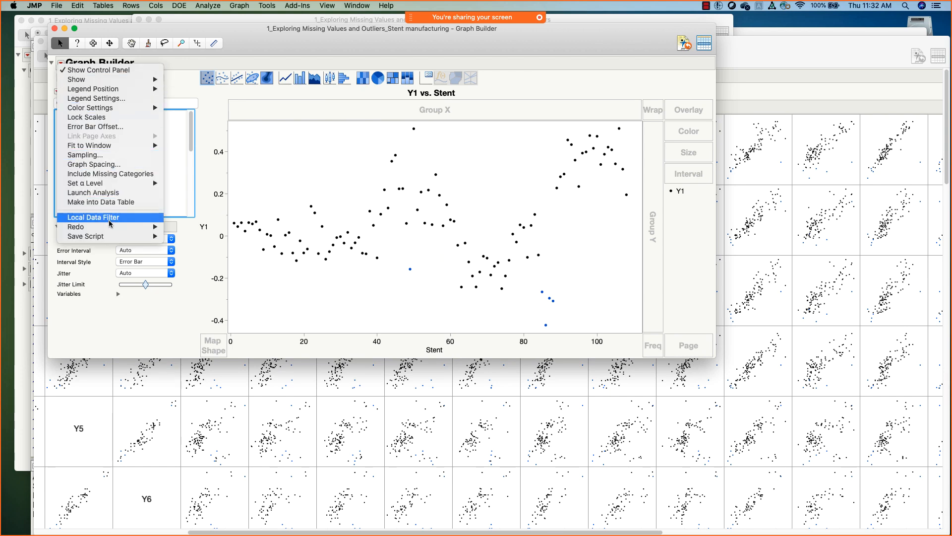
pyautogui.moveTo(113, 229)
pyautogui.click(208, 231)
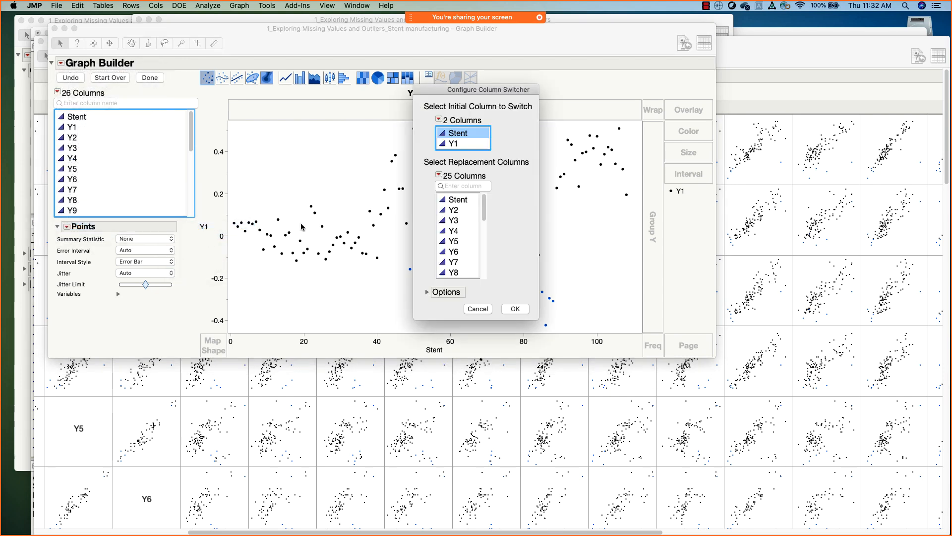
pyautogui.click(461, 144)
pyautogui.moveTo(484, 259); pyautogui.dragTo(501, 327)
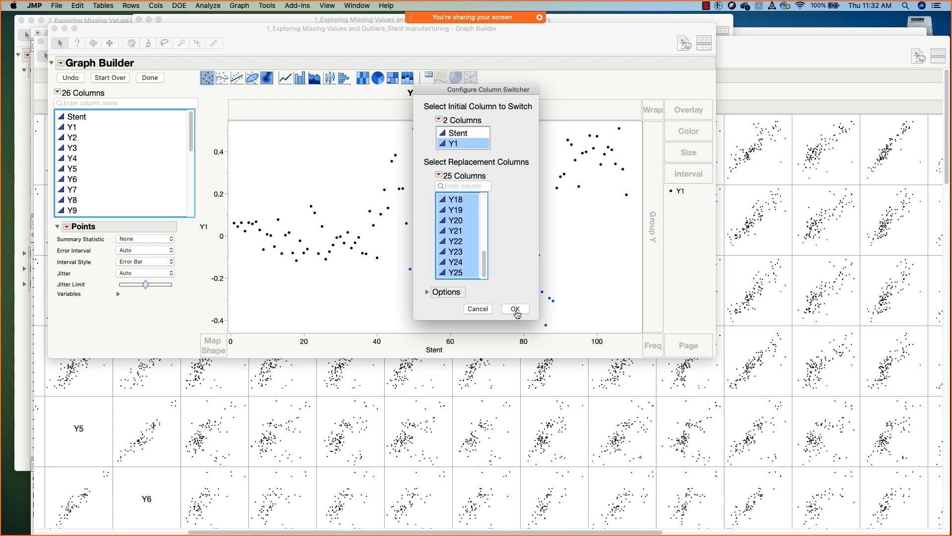
pyautogui.click(515, 309)
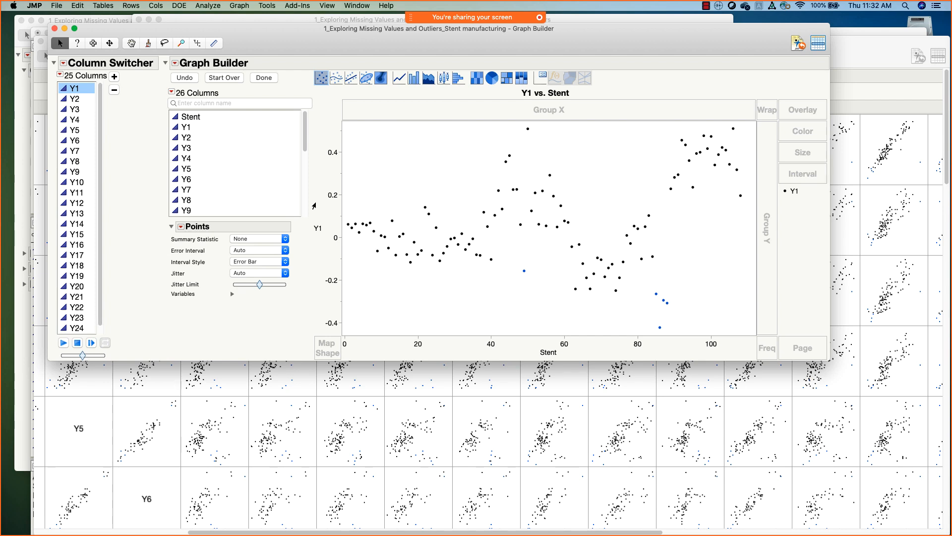
# Switch the graph's response from Y2 through to Y9 and check the blue points against Stent for each column.
pyautogui.moveTo(655, 296)
pyautogui.click(75, 99)
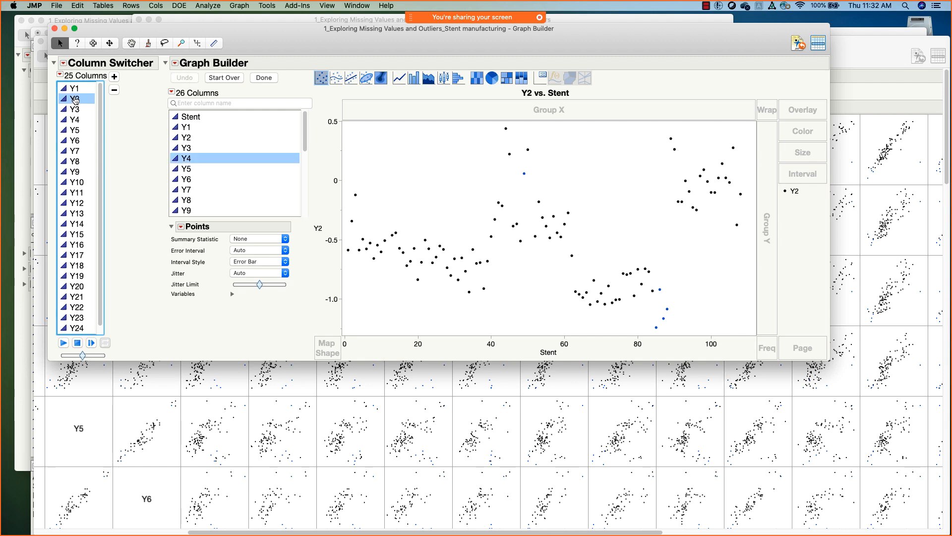
pyautogui.click(76, 109)
pyautogui.click(77, 120)
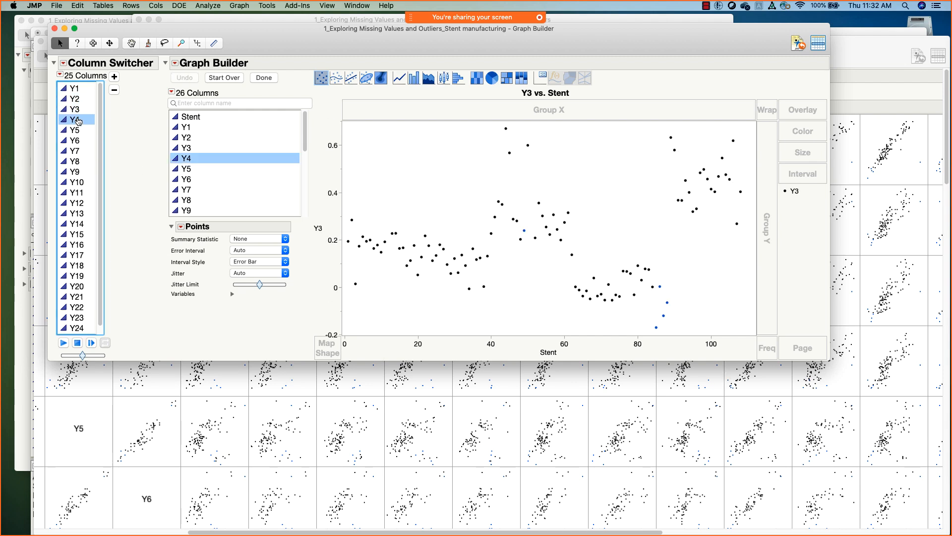
pyautogui.click(77, 130)
pyautogui.click(78, 141)
pyautogui.click(79, 160)
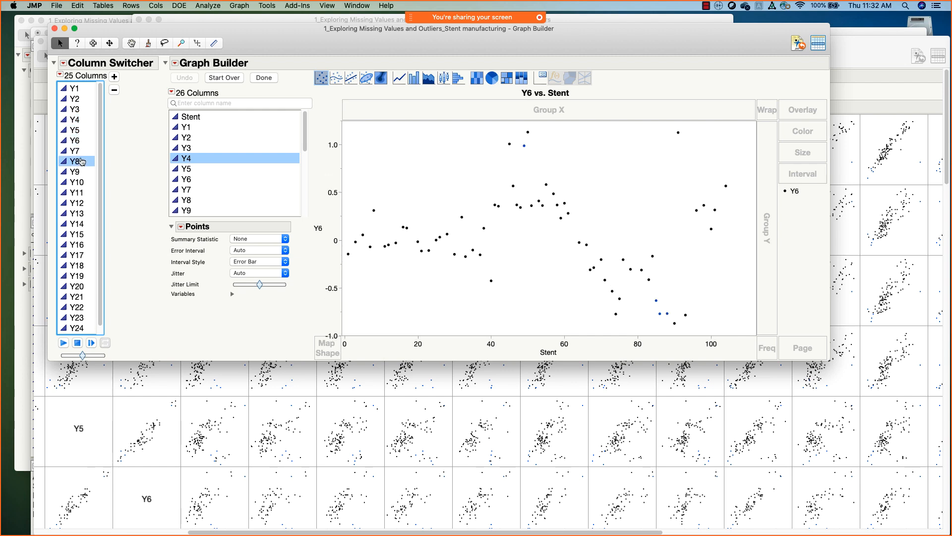
pyautogui.click(80, 172)
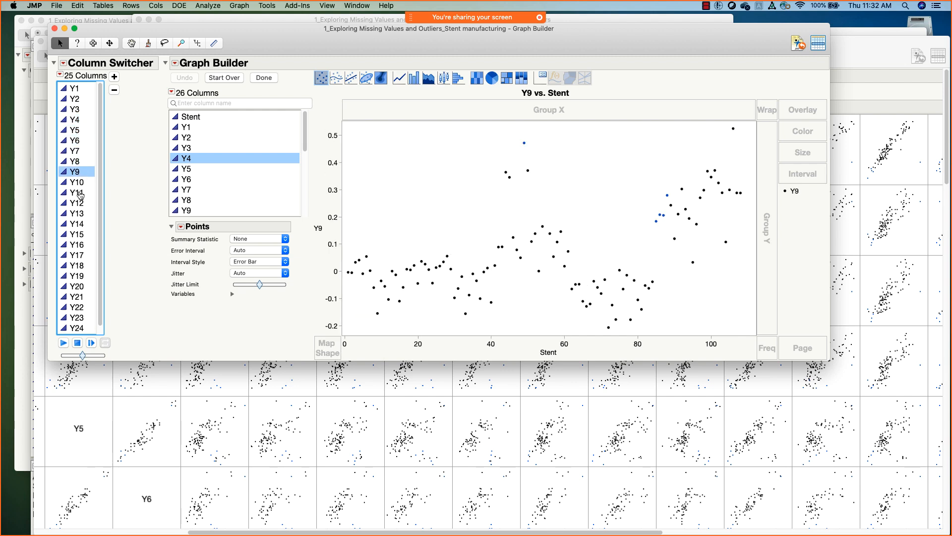
# View Y11 and Y12 plotted against Stent using the Column Switcher.
pyautogui.click(78, 194)
pyautogui.click(78, 203)
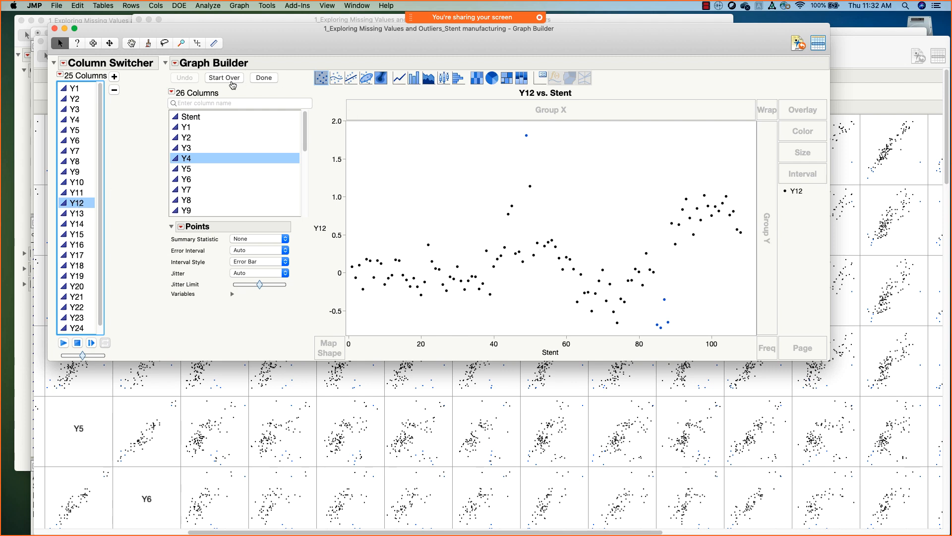
# Clear Y12 and Stent from the graph axes and remove the Column Switcher.
pyautogui.moveTo(320, 228); pyautogui.dragTo(280, 332)
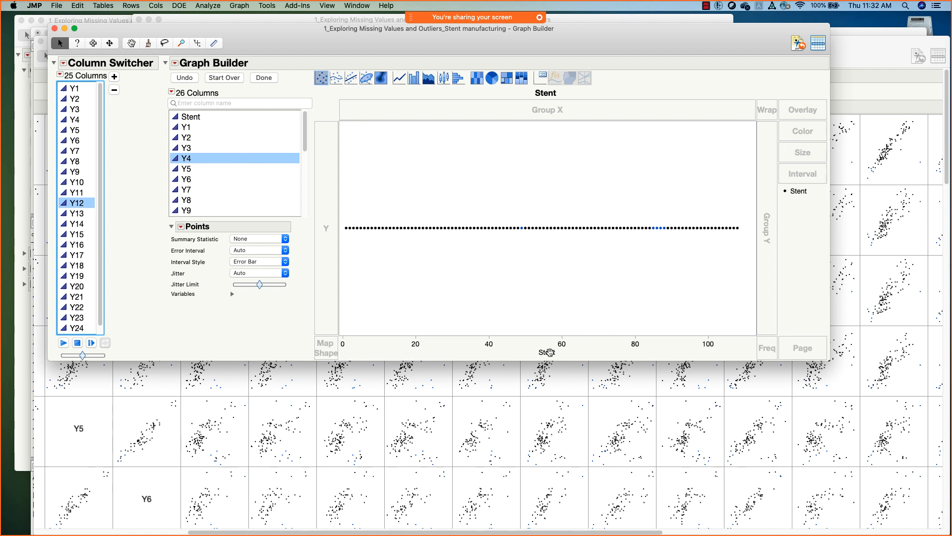
pyautogui.moveTo(550, 352); pyautogui.dragTo(267, 341)
pyautogui.click(189, 129)
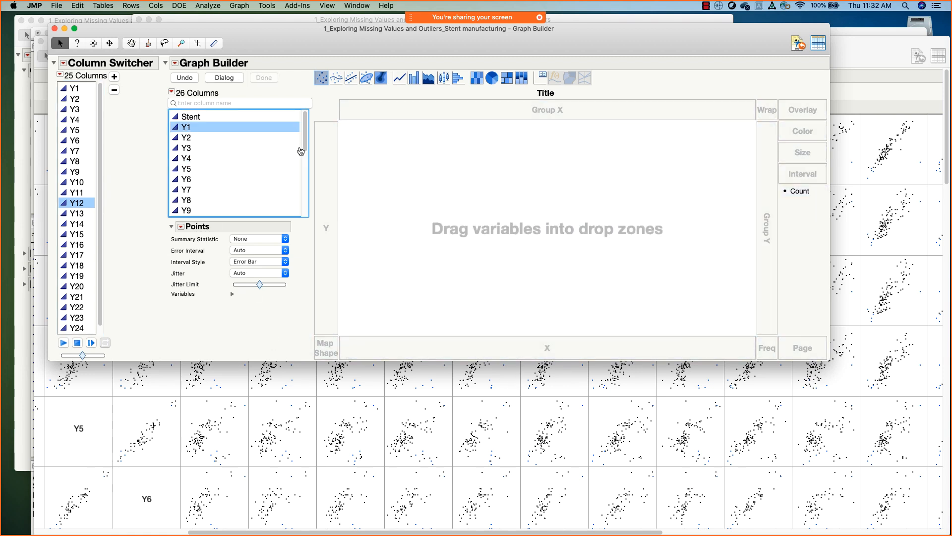
pyautogui.scroll(-3, 301, 150)
pyautogui.scroll(3, 301, 150)
pyautogui.click(63, 64)
pyautogui.click(89, 74)
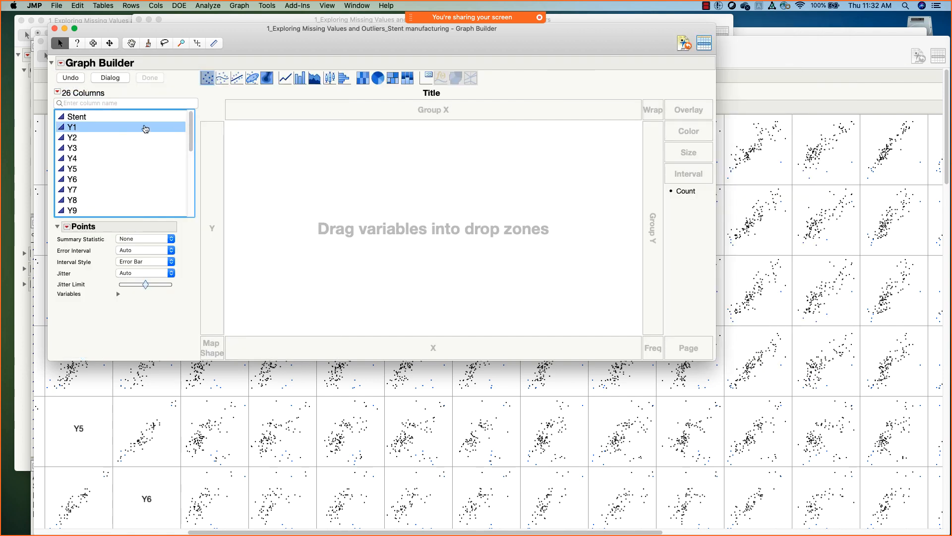
# Plot columns Y1 through Y25 together on the Y axis and enlarge the graph window.
pyautogui.moveTo(192, 131); pyautogui.dragTo(192, 195)
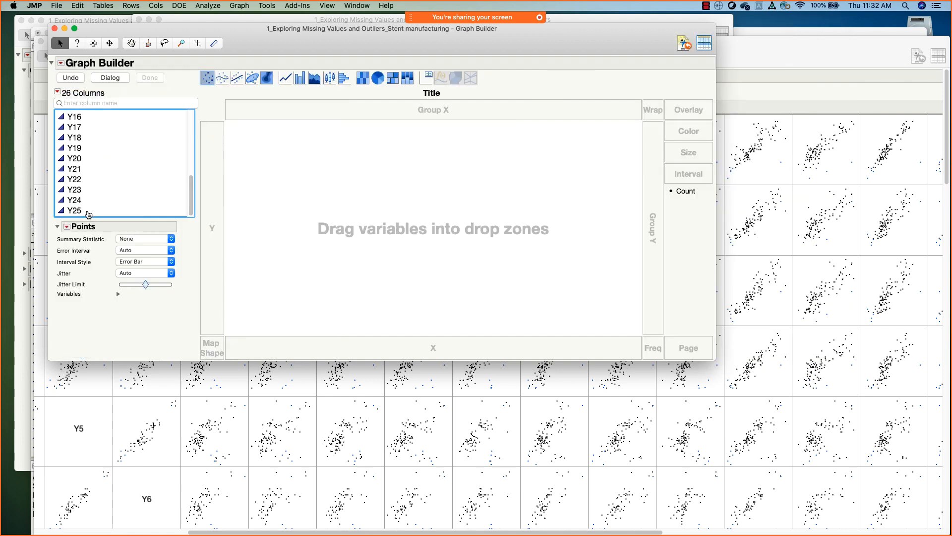
pyautogui.keyDown('shift'); pyautogui.click(87, 214); pyautogui.keyUp('shift')
pyautogui.moveTo(88, 215); pyautogui.dragTo(213, 317)
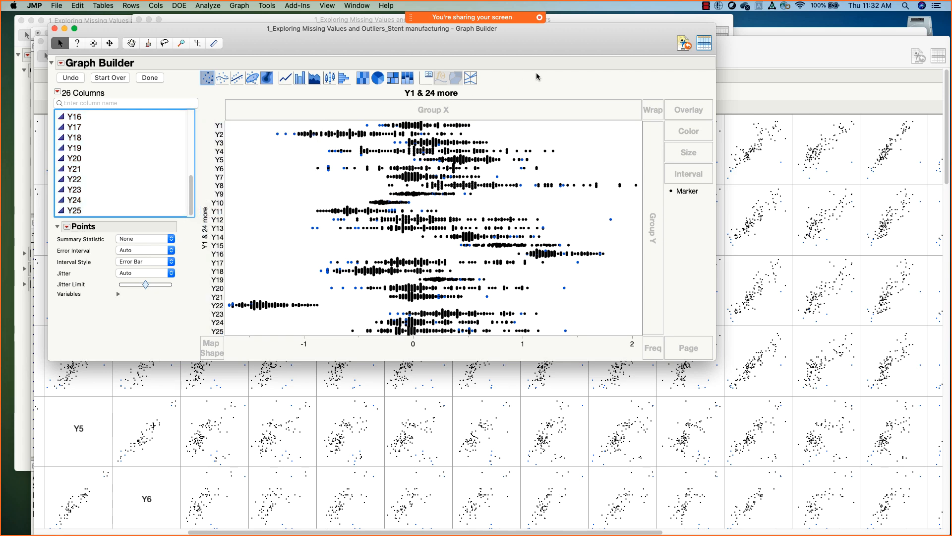
pyautogui.moveTo(714, 359); pyautogui.dragTo(854, 502)
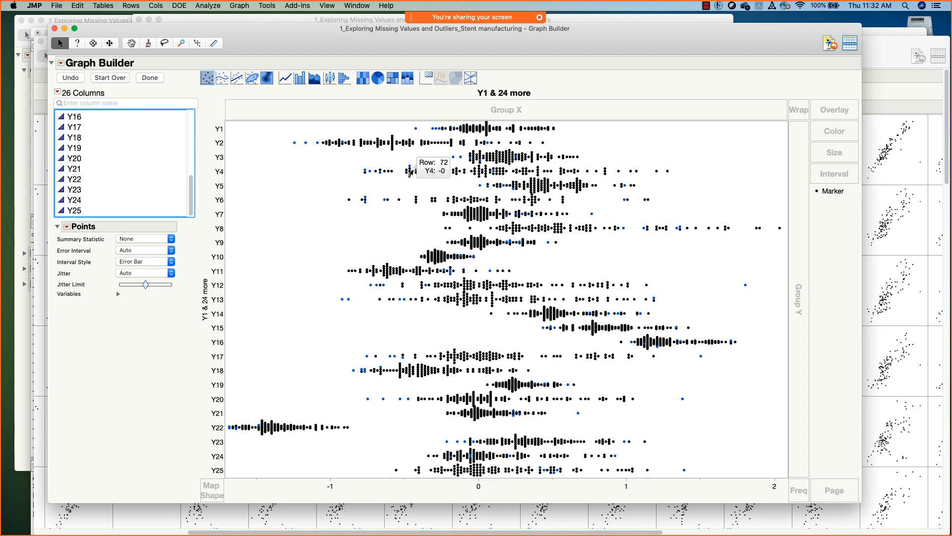
pyautogui.moveTo(773, 38); pyautogui.dragTo(774, 33)
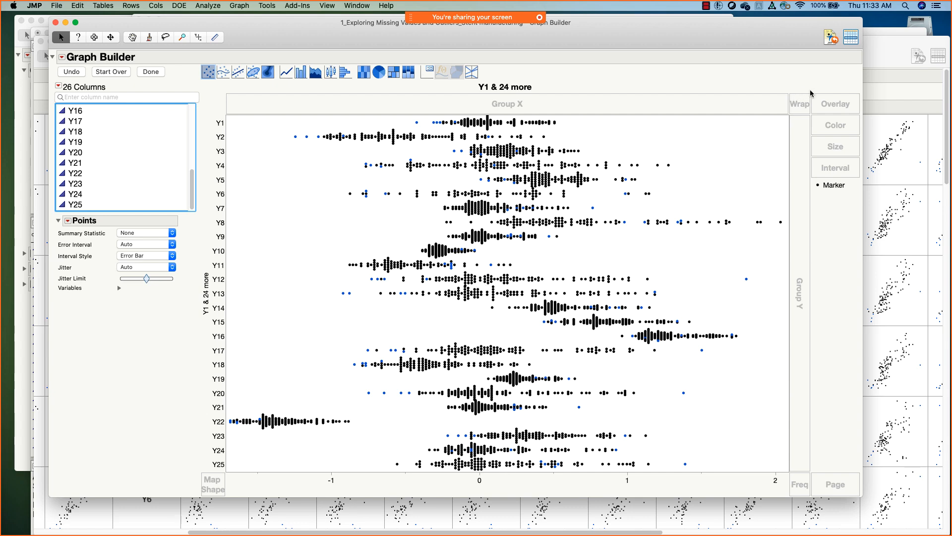
# Select the low outlying points in the Multivariate scatterplot of Y1 versus Y11 and examine them across the scatterplot matrix.
pyautogui.click(871, 51)
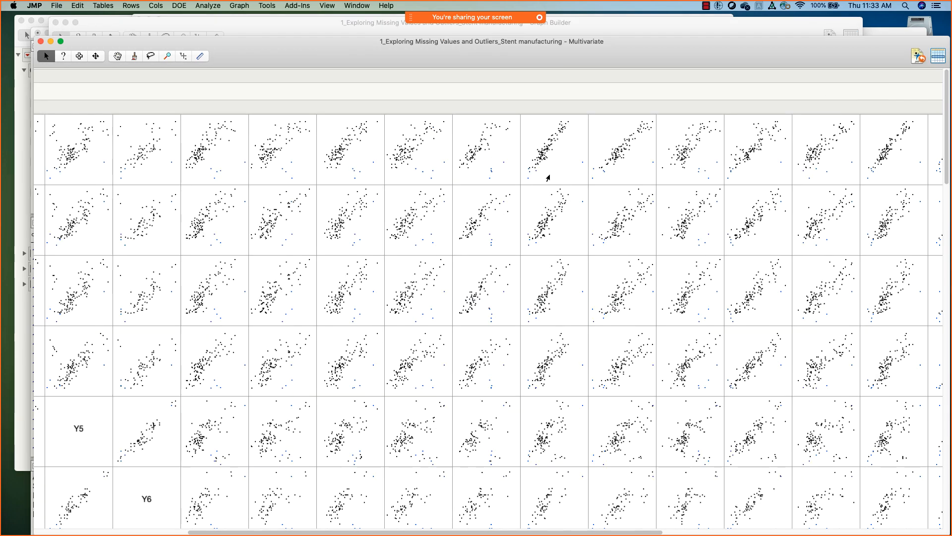
pyautogui.moveTo(482, 161); pyautogui.dragTo(511, 185)
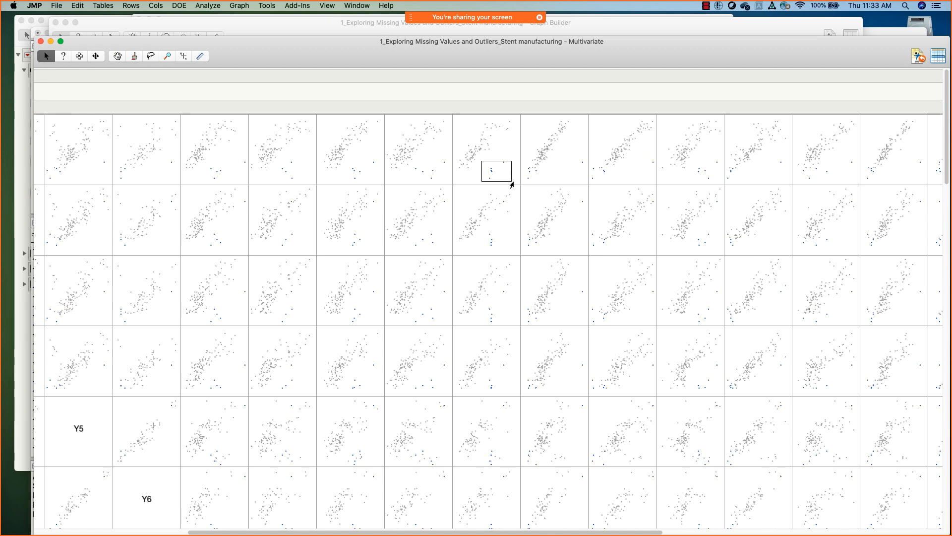
pyautogui.moveTo(511, 184); pyautogui.dragTo(511, 184)
pyautogui.click(503, 161)
pyautogui.moveTo(483, 161); pyautogui.dragTo(513, 185)
pyautogui.moveTo(548, 531); pyautogui.dragTo(423, 529)
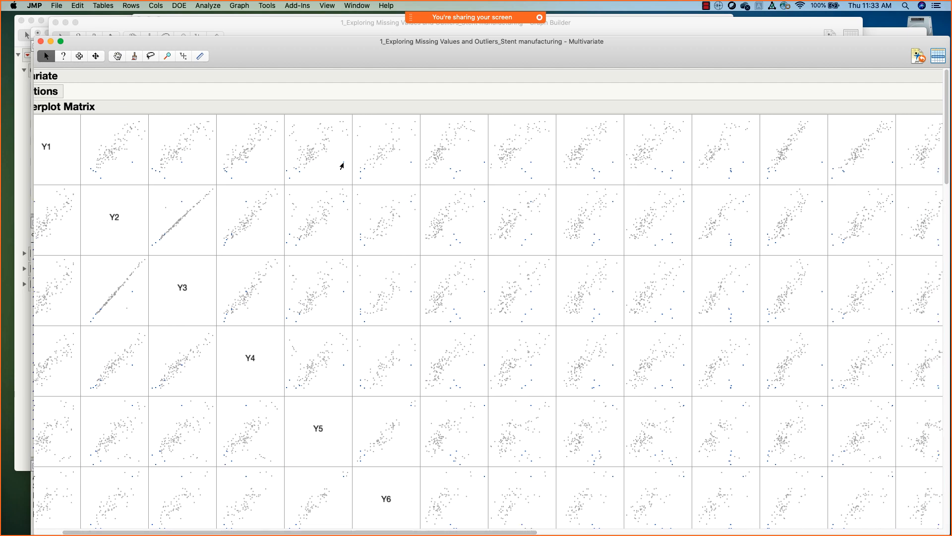
pyautogui.moveTo(342, 165)
pyautogui.moveTo(526, 148)
pyautogui.moveTo(486, 46); pyautogui.dragTo(482, 45)
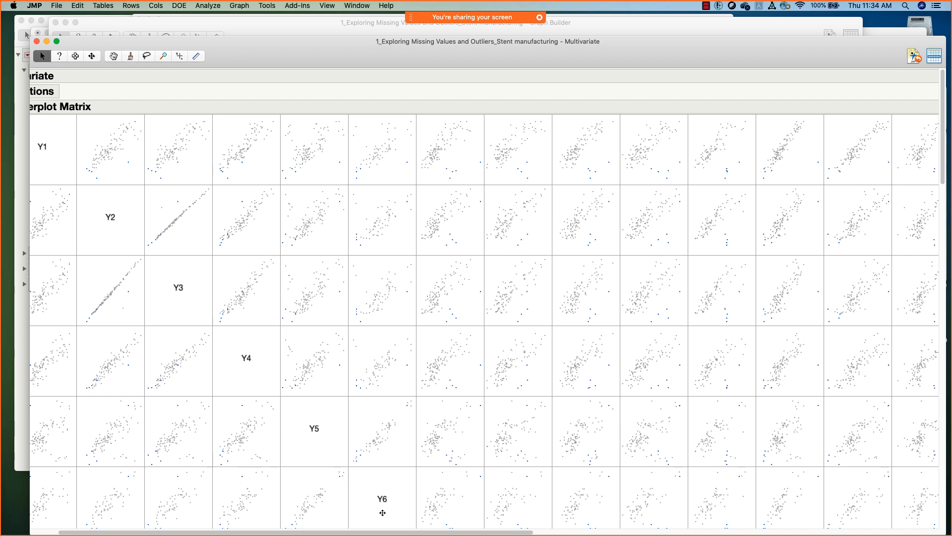
pyautogui.moveTo(358, 532); pyautogui.dragTo(259, 530)
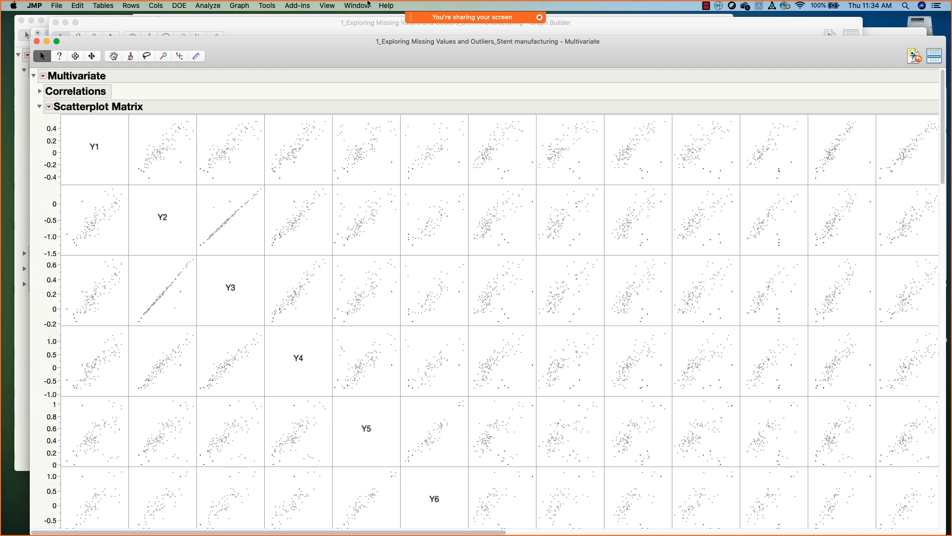
pyautogui.moveTo(321, 56); pyautogui.dragTo(319, 56)
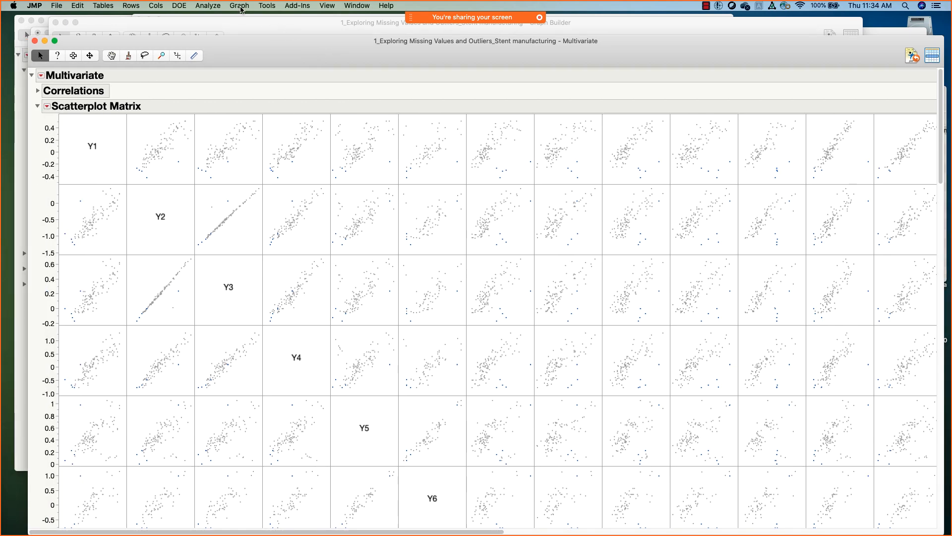
# Create a new Graph Builder scatterplot of Y1 versus Y2 without the smoother and enlarge its window.
pyautogui.click(245, 9)
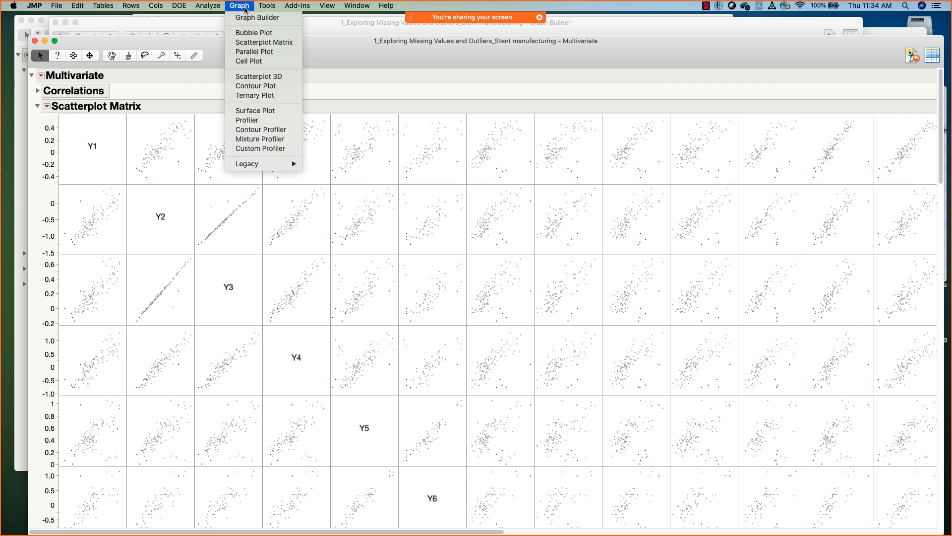
pyautogui.click(258, 17)
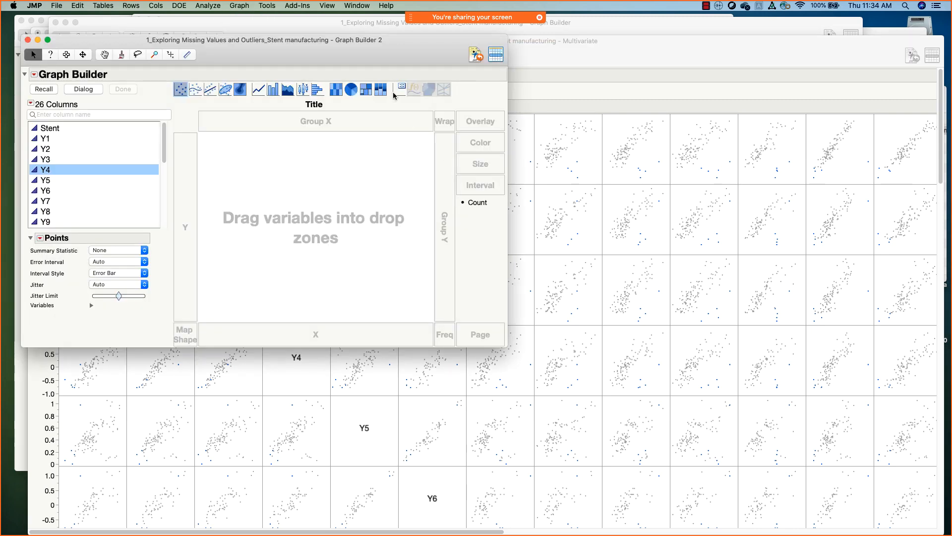
pyautogui.moveTo(149, 140); pyautogui.dragTo(409, 333)
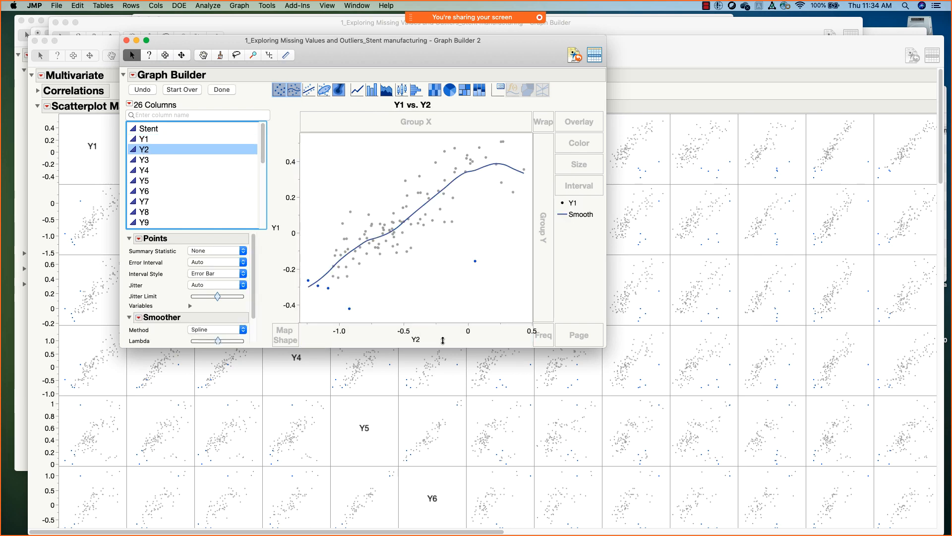
pyautogui.click(295, 89)
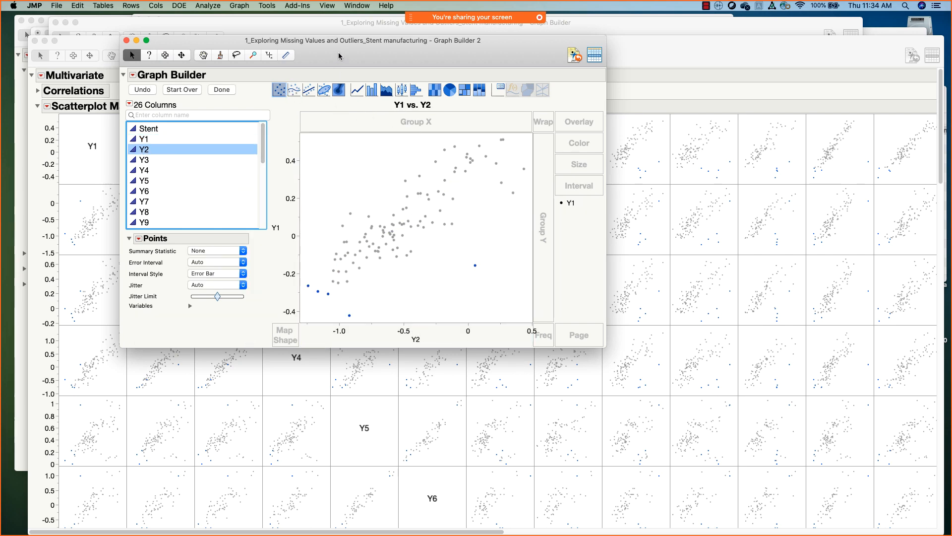
pyautogui.moveTo(598, 338); pyautogui.dragTo(734, 436)
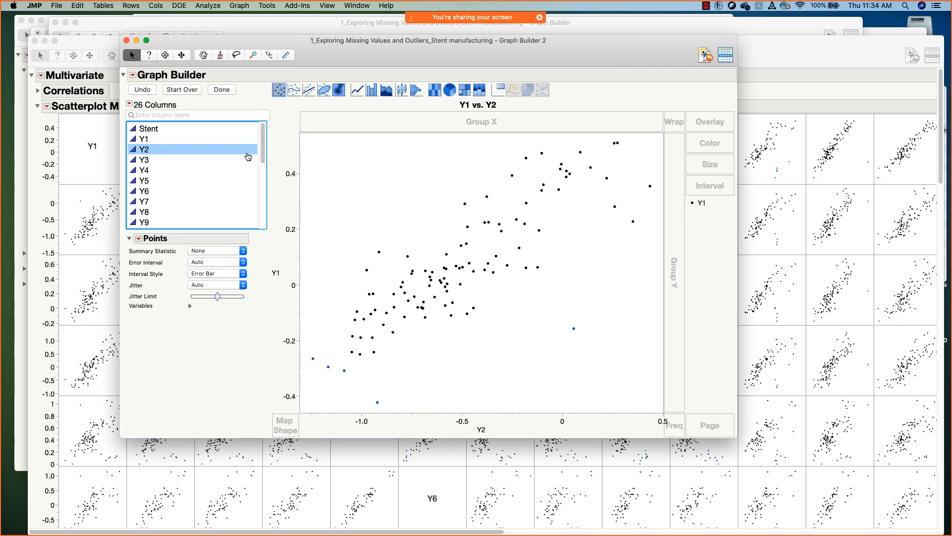
# Add a Column Switcher for Y1 with Y1 and Y3 through Y25 as replacement columns.
pyautogui.click(132, 75)
pyautogui.moveTo(188, 240)
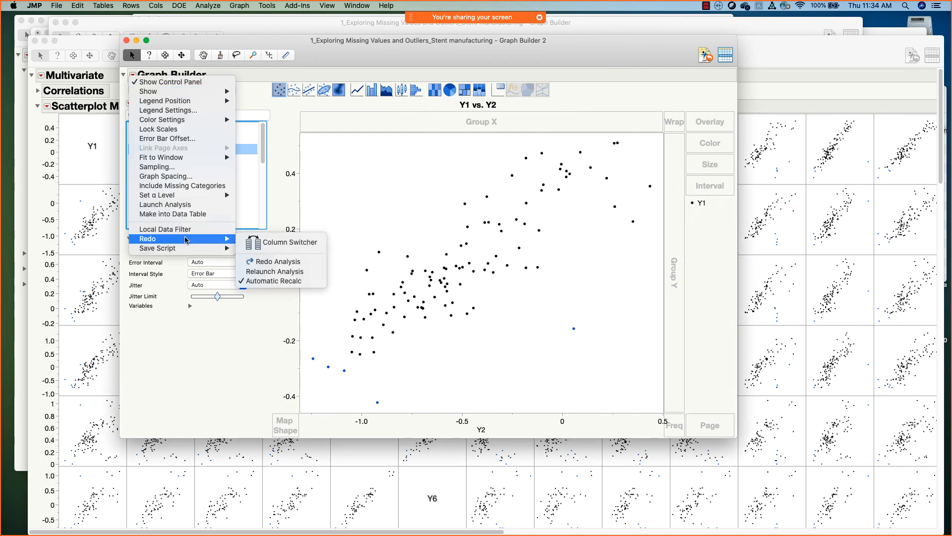
pyautogui.click(260, 244)
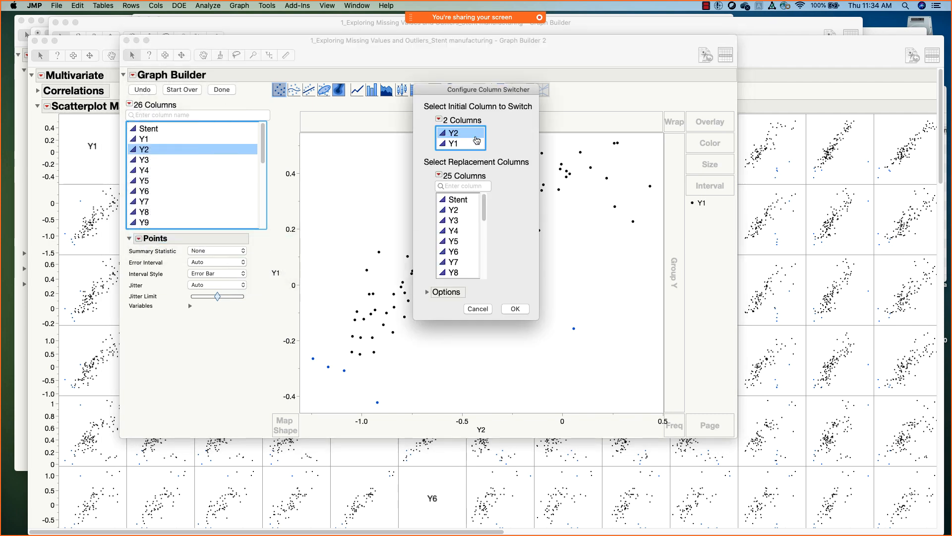
pyautogui.click(453, 143)
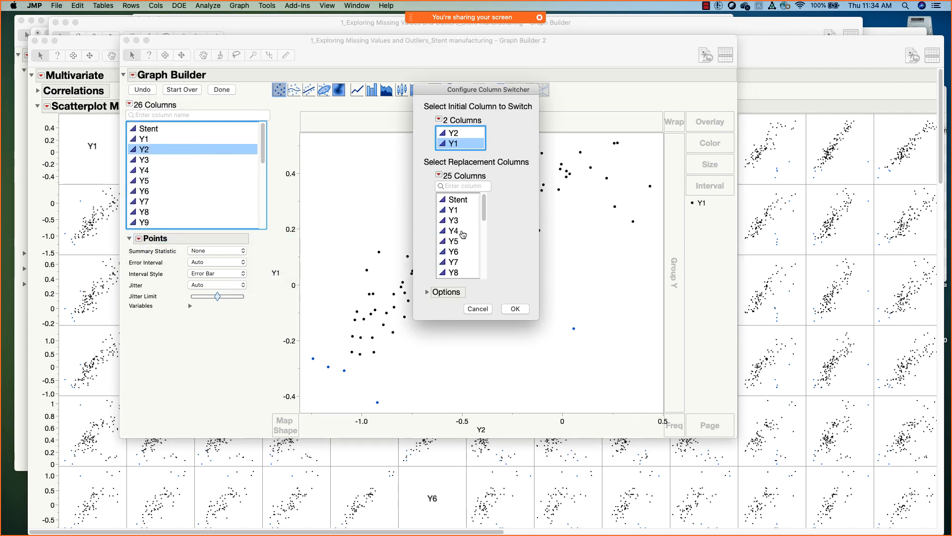
pyautogui.click(454, 209)
pyautogui.click(487, 246)
pyautogui.moveTo(487, 246); pyautogui.dragTo(490, 280)
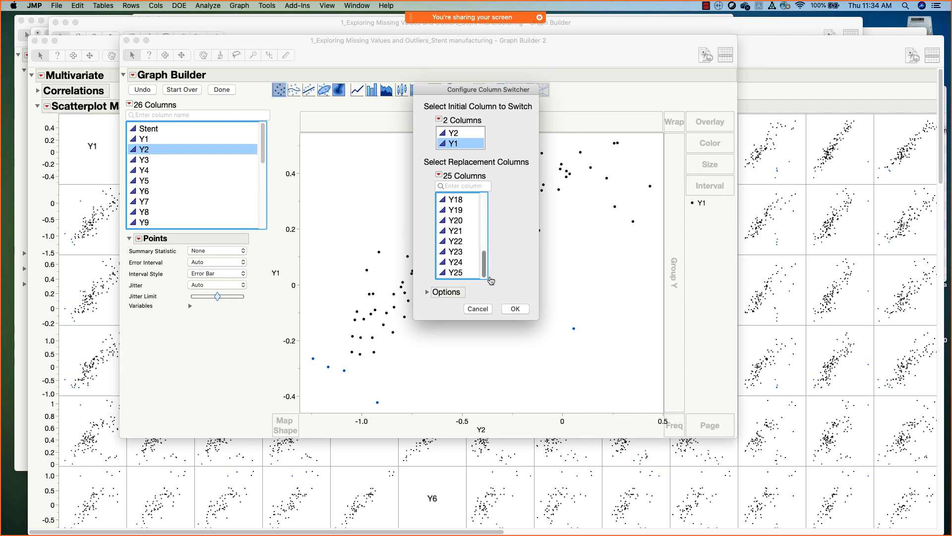
pyautogui.keyDown('shift'); pyautogui.click(456, 272); pyautogui.keyUp('shift')
pyautogui.click(520, 310)
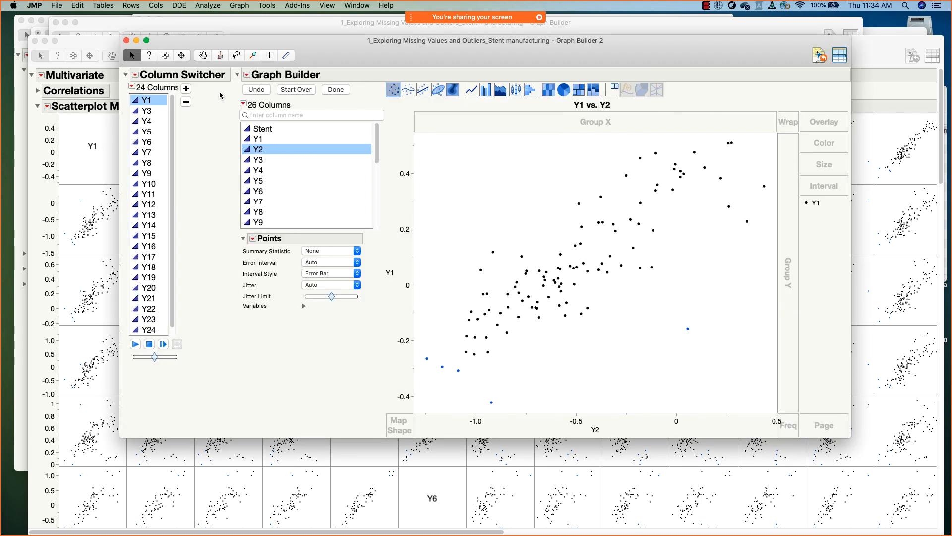
# Add a second Column Switcher for Y2 with Y2 through Y25 as replacement columns.
pyautogui.click(247, 75)
pyautogui.moveTo(308, 241)
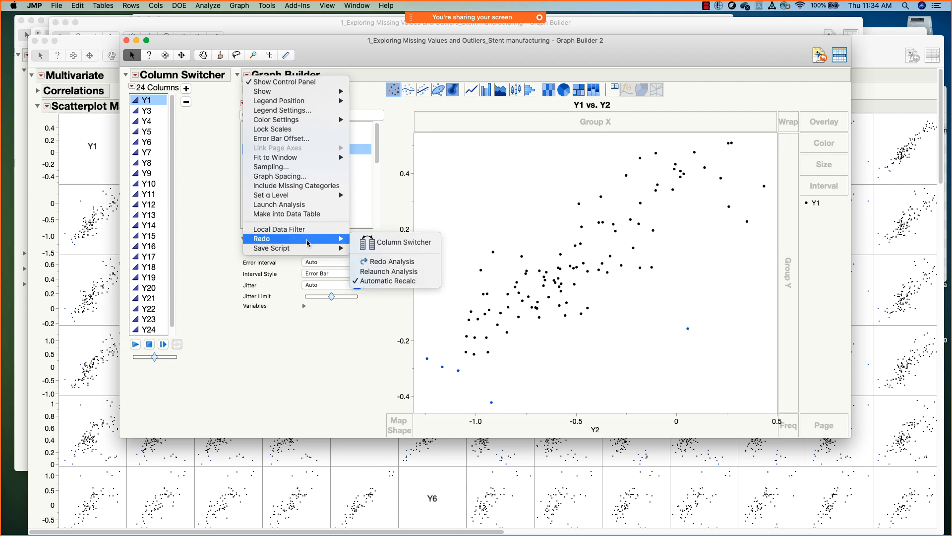
pyautogui.click(380, 242)
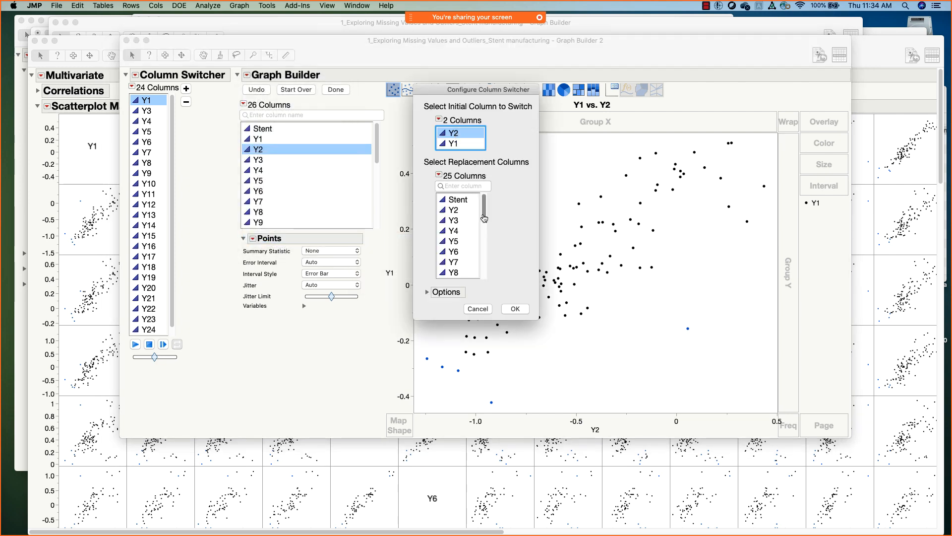
pyautogui.click(463, 212)
pyautogui.moveTo(485, 220); pyautogui.dragTo(486, 267)
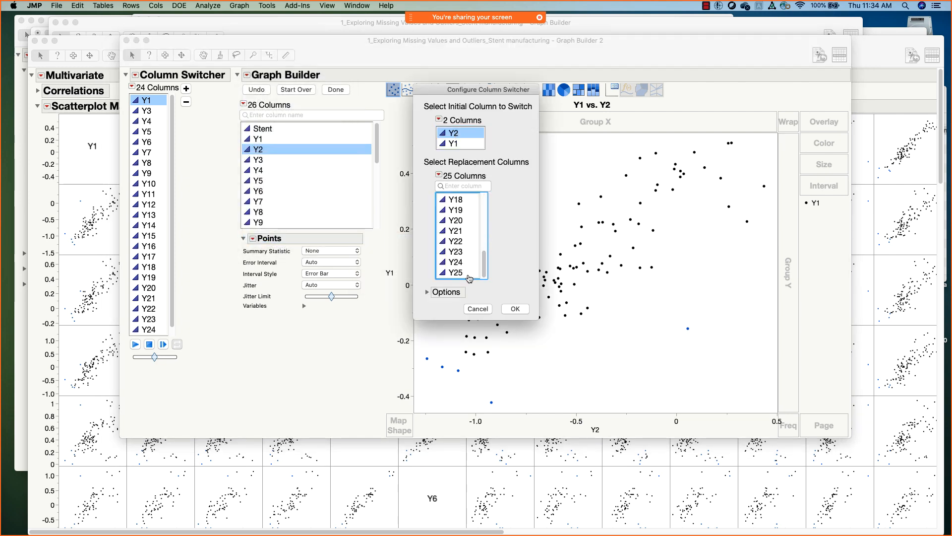
pyautogui.keyDown('shift'); pyautogui.click(467, 273); pyautogui.keyUp('shift')
pyautogui.click(516, 308)
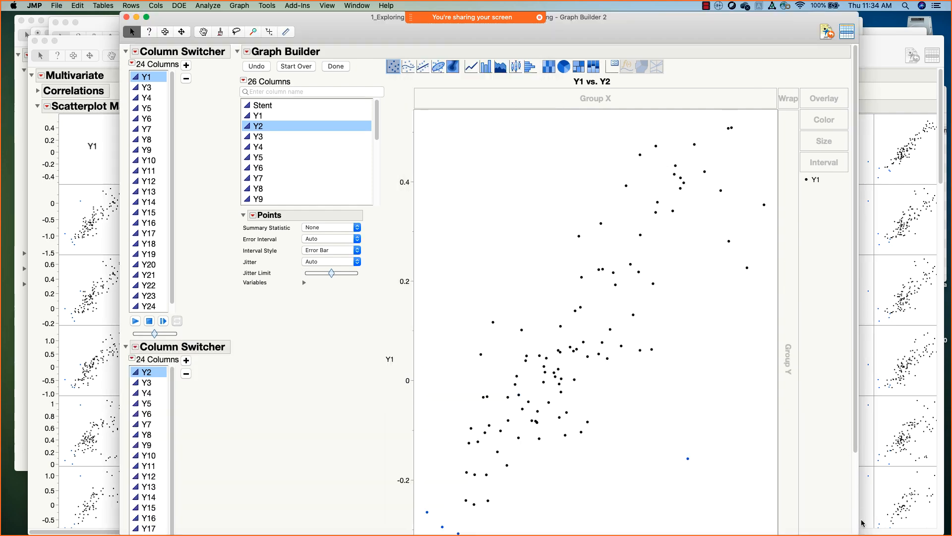
# Finish the graph to hide its control panel, and shorten both Column Switcher lists and the window so everything fits on screen.
pyautogui.moveTo(830, 474); pyautogui.dragTo(838, 419)
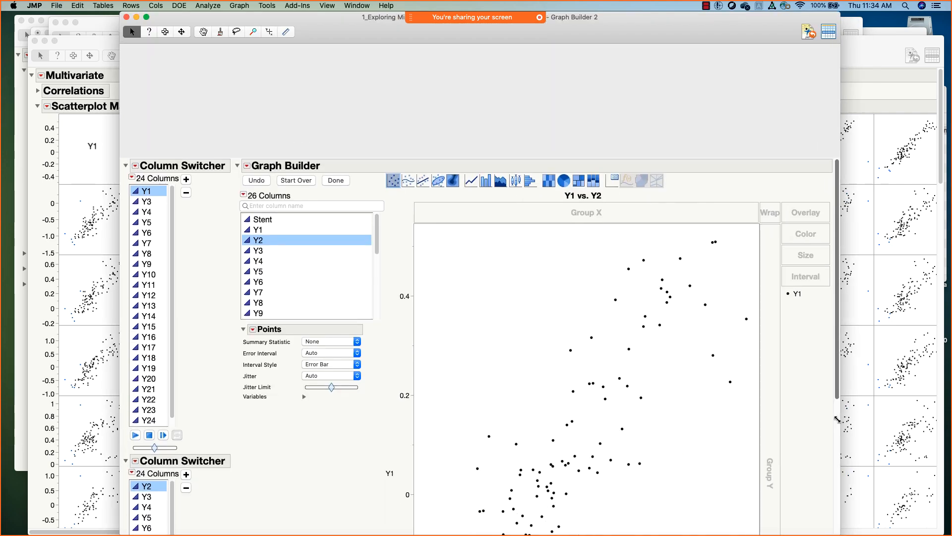
pyautogui.click(335, 66)
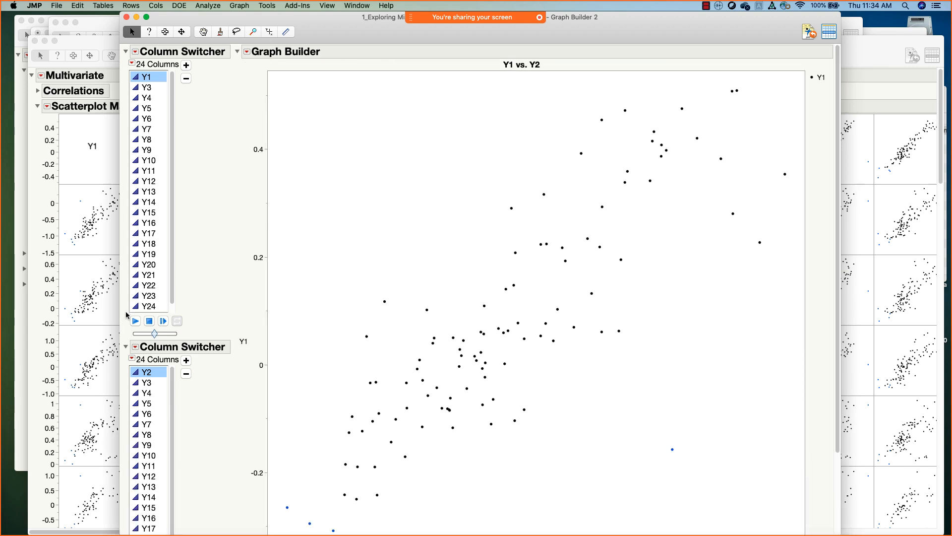
pyautogui.moveTo(155, 310); pyautogui.dragTo(155, 145)
pyautogui.moveTo(156, 437); pyautogui.dragTo(161, 289)
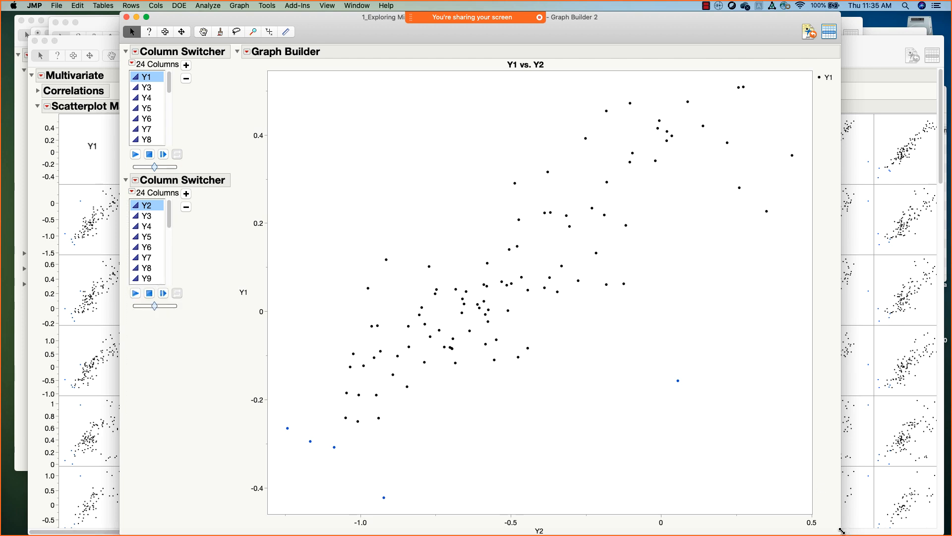
pyautogui.moveTo(842, 532); pyautogui.dragTo(836, 463)
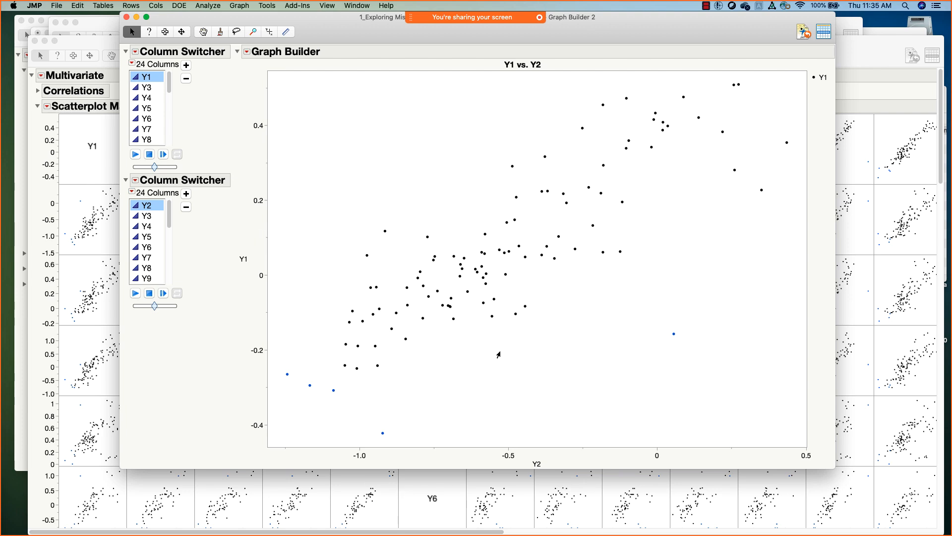
# Switch the vertical variable to Y3 and Y4, and the horizontal variable to Y5, Y9 and Y7, to compare column pairs.
pyautogui.click(142, 89)
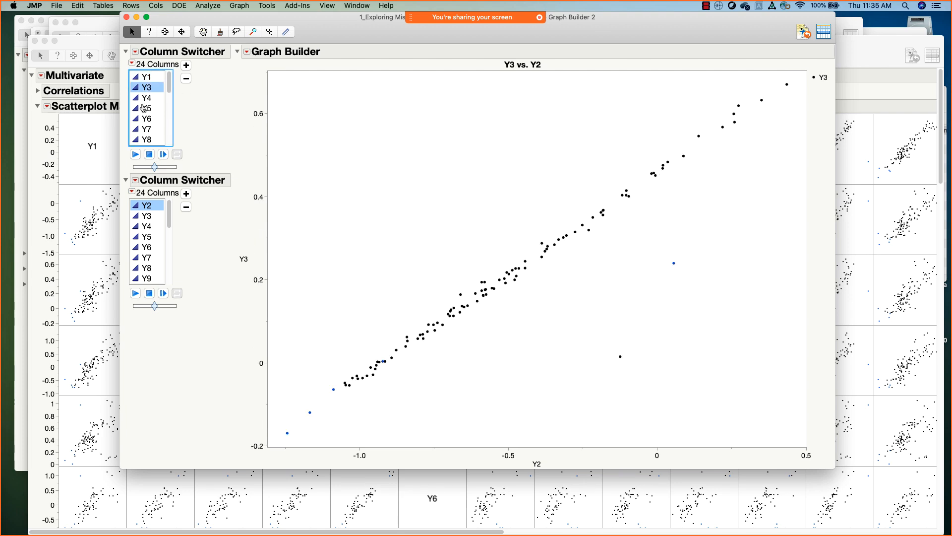
pyautogui.click(147, 99)
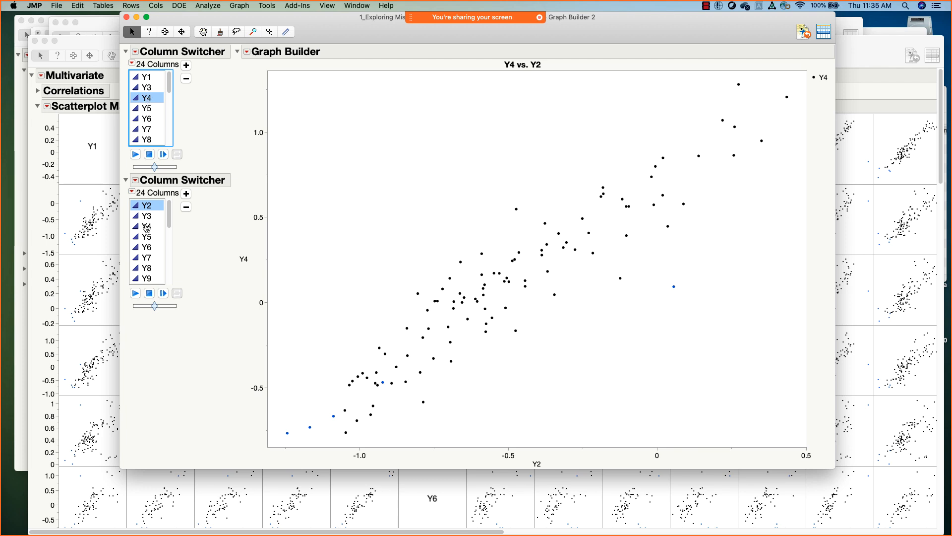
pyautogui.click(147, 236)
pyautogui.click(147, 278)
pyautogui.click(148, 257)
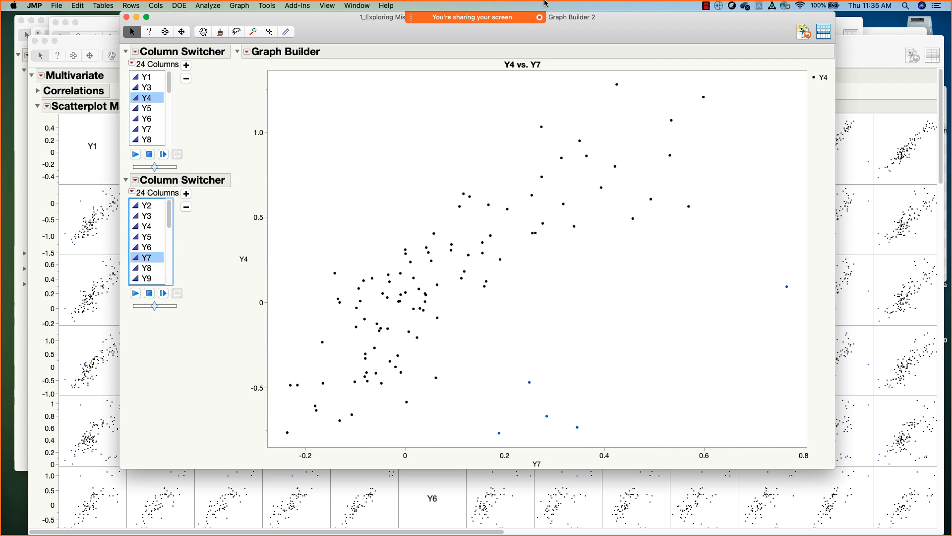
# Minimize the Y4 versus Y7 graph window and restore it in front of the Multivariate report.
pyautogui.press('super+m')
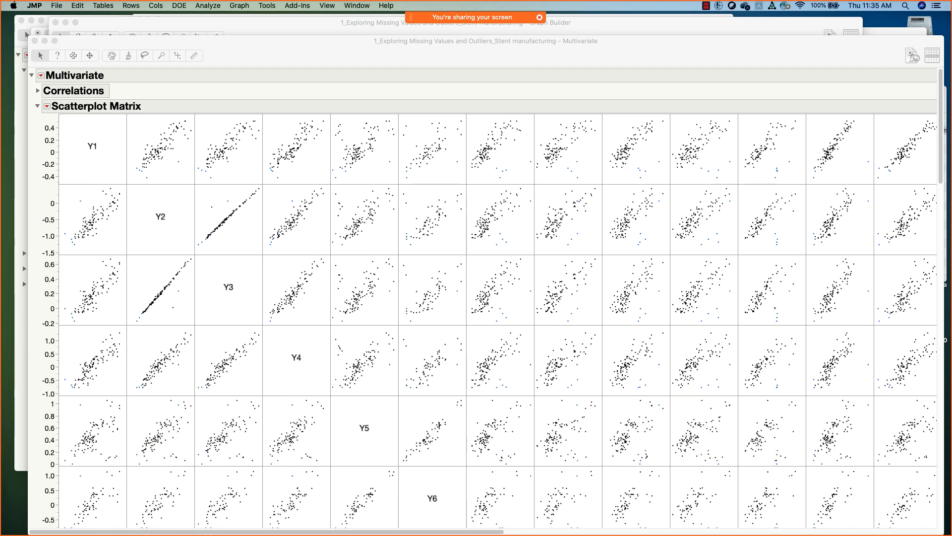
pyautogui.moveTo(630, 534); pyautogui.dragTo(560, 59)
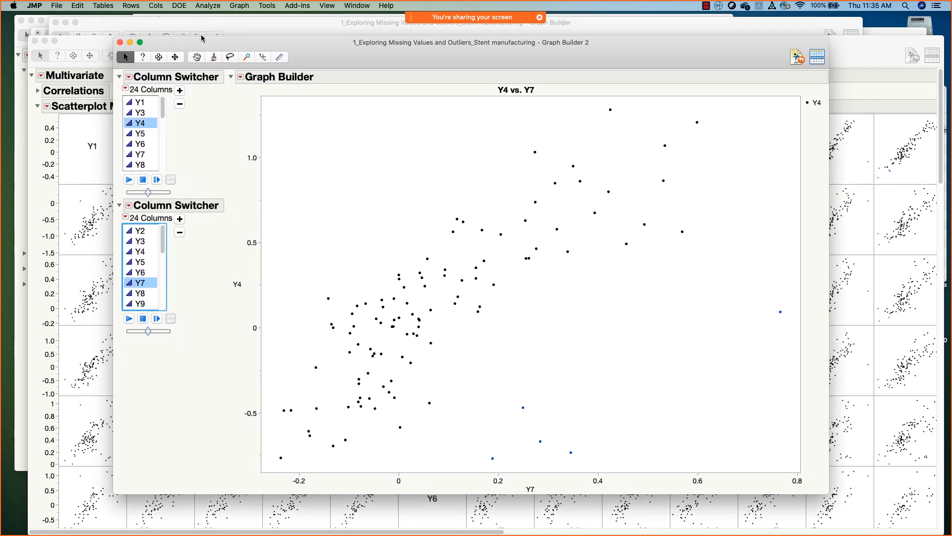
pyautogui.moveTo(212, 48); pyautogui.dragTo(249, 50)
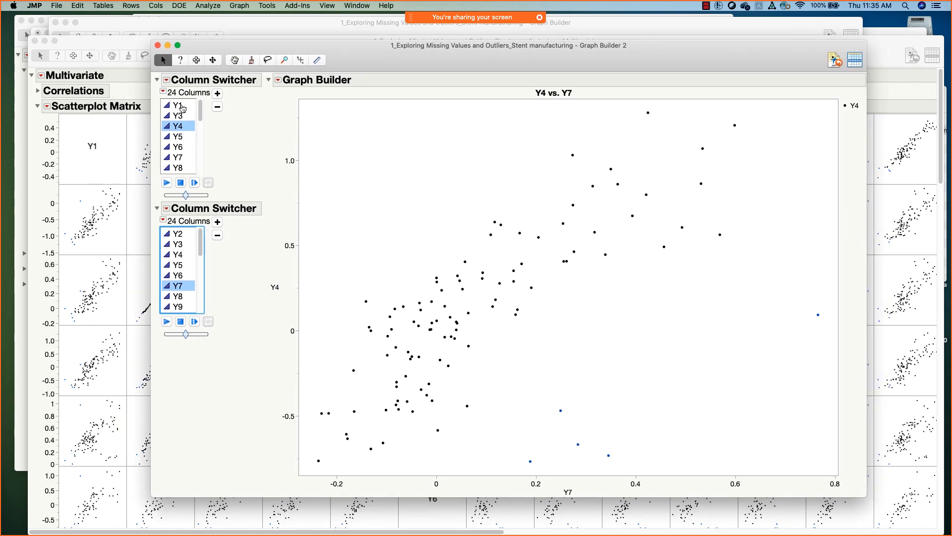
# Compare vertical variable Y6 with Y4, Y9 and Y7 as horizontal variable, and try to switch the horizontal variable to Y6 too.
pyautogui.click(180, 106)
pyautogui.click(176, 147)
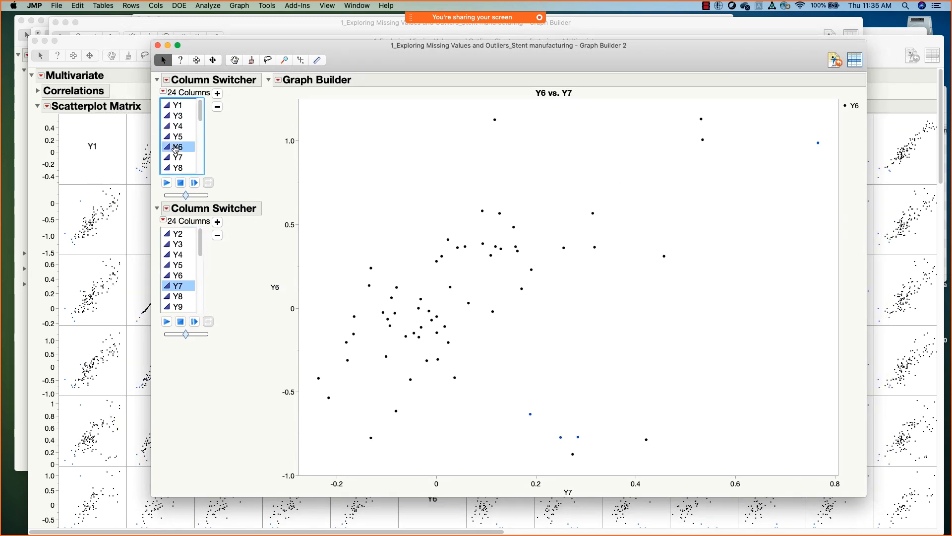
pyautogui.click(175, 255)
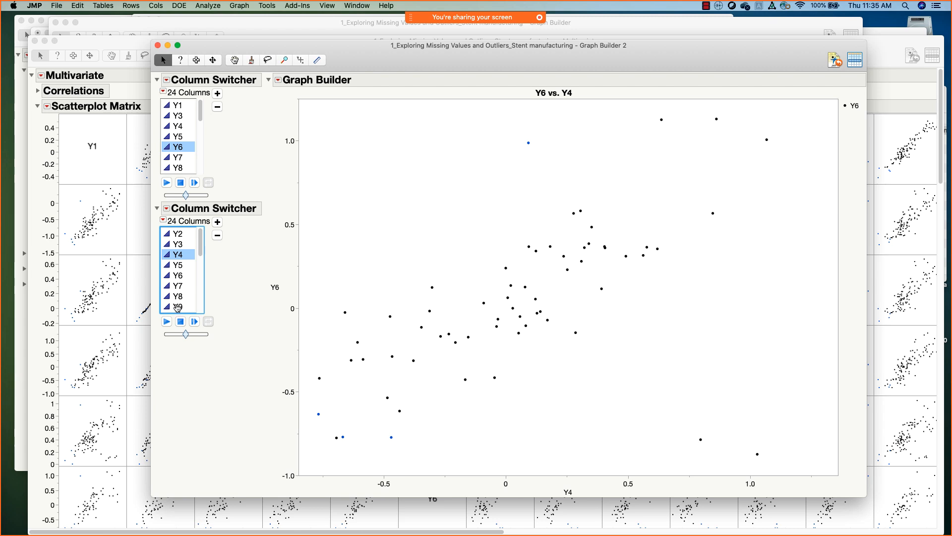
pyautogui.click(177, 307)
pyautogui.click(174, 285)
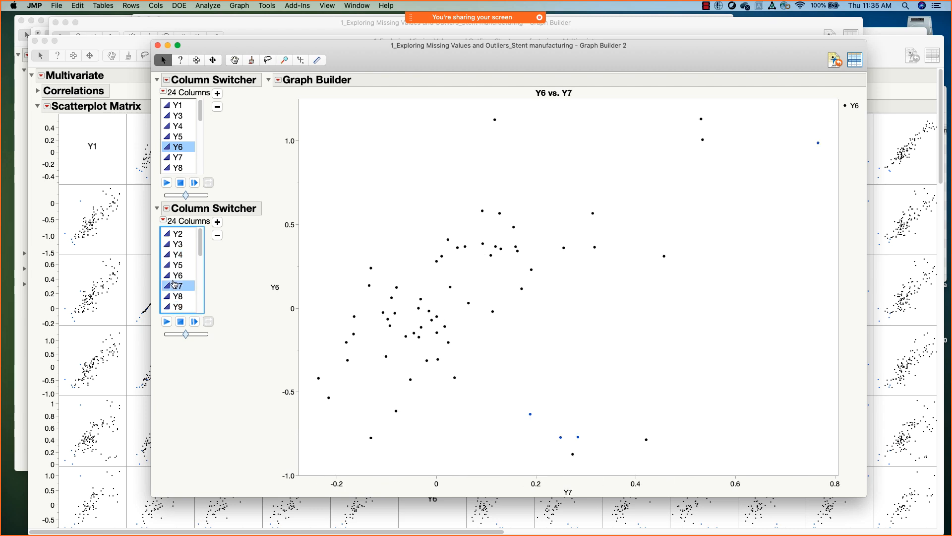
pyautogui.click(176, 276)
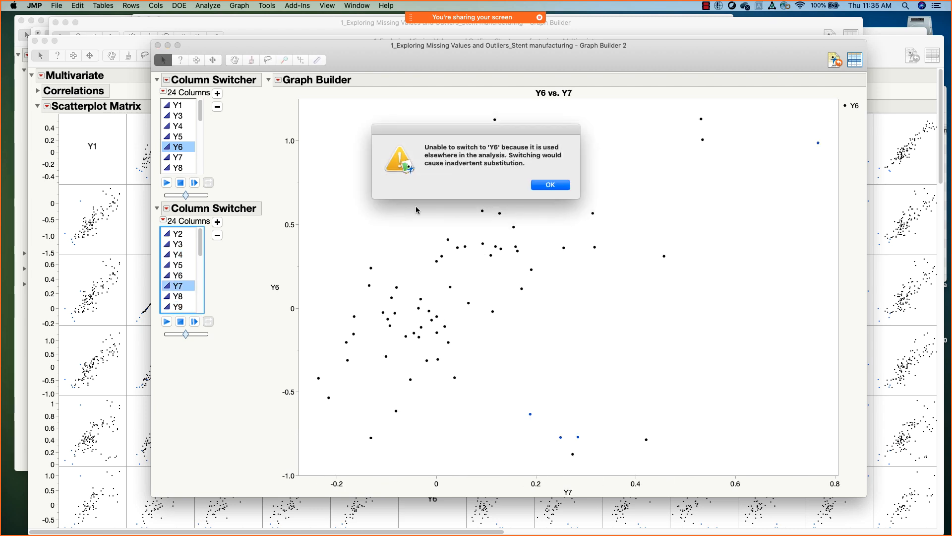
pyautogui.click(558, 184)
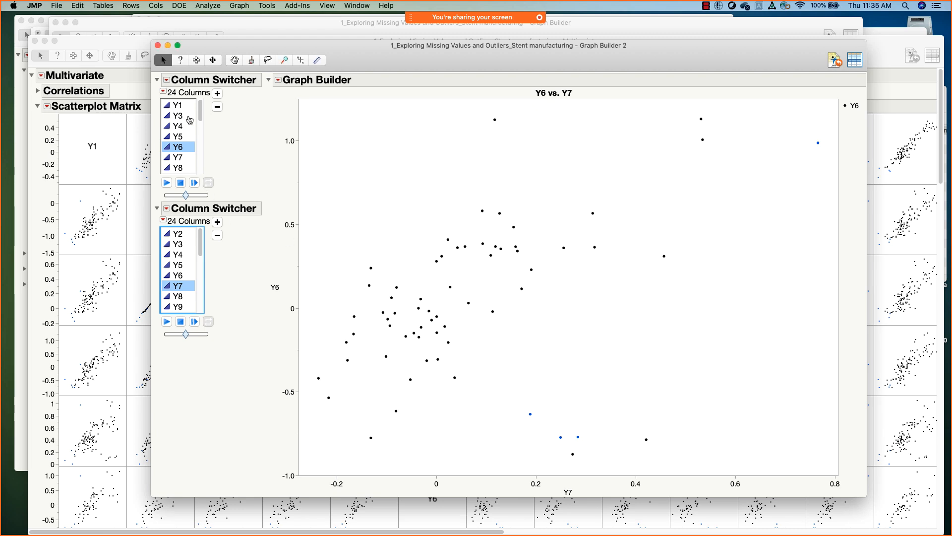
# Switch the vertical variable to Y3 and the horizontal variable to Y8 and Y5.
pyautogui.click(186, 117)
pyautogui.click(178, 297)
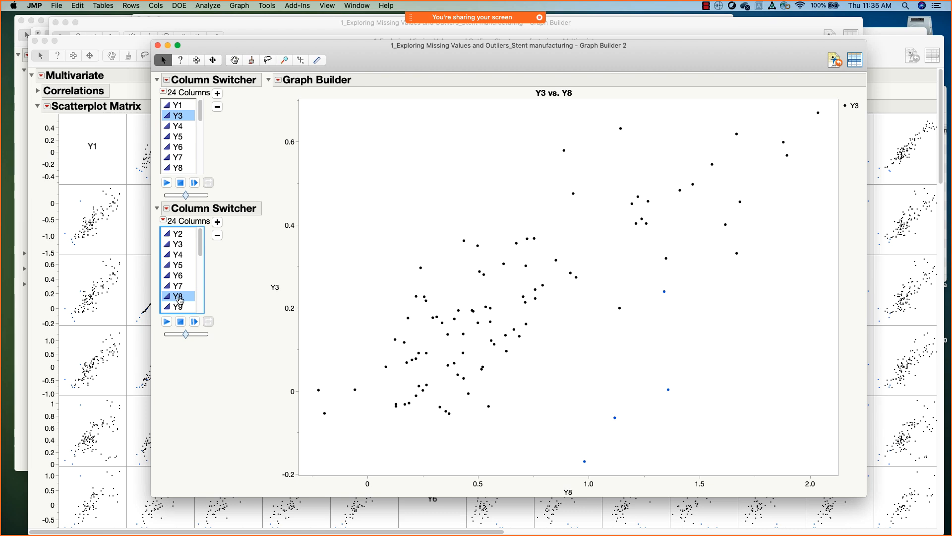
pyautogui.click(180, 266)
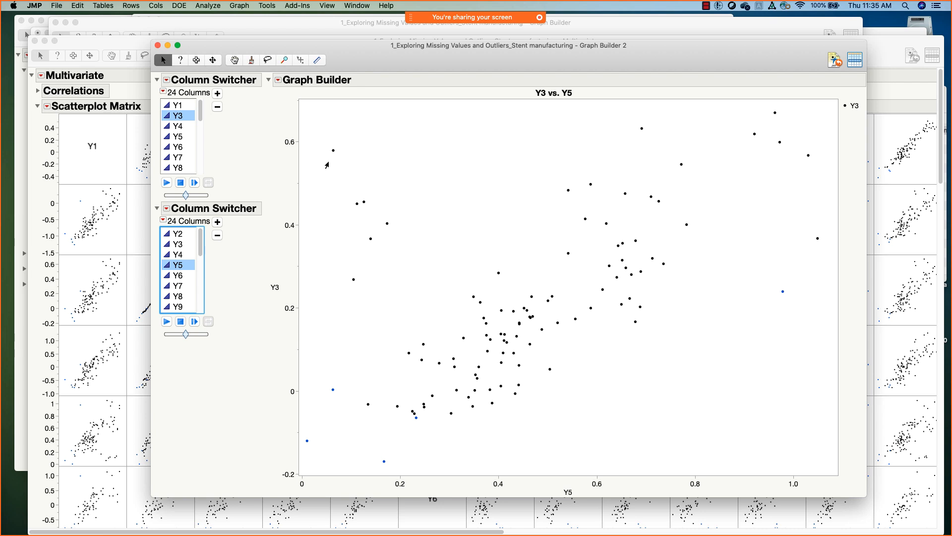
# Color the rows of the separate group of points with low Y5 and high Y3 blue, and clear the selection.
pyautogui.moveTo(319, 128); pyautogui.dragTo(409, 308)
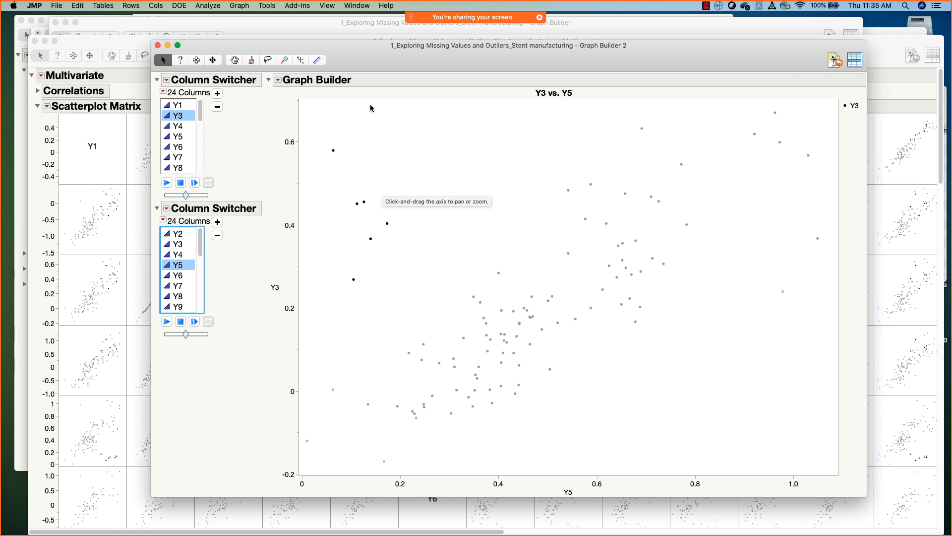
pyautogui.moveTo(370, 59); pyautogui.dragTo(359, 59)
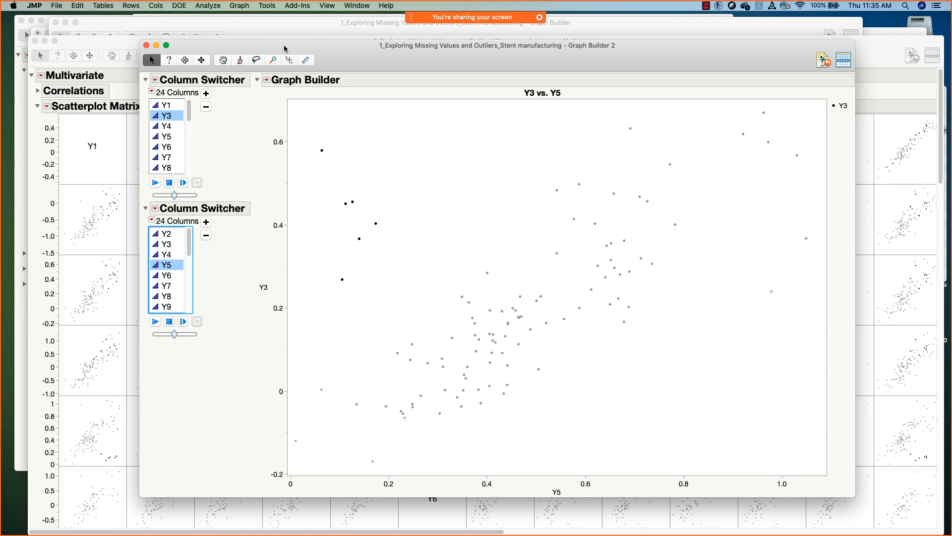
pyautogui.click(131, 6)
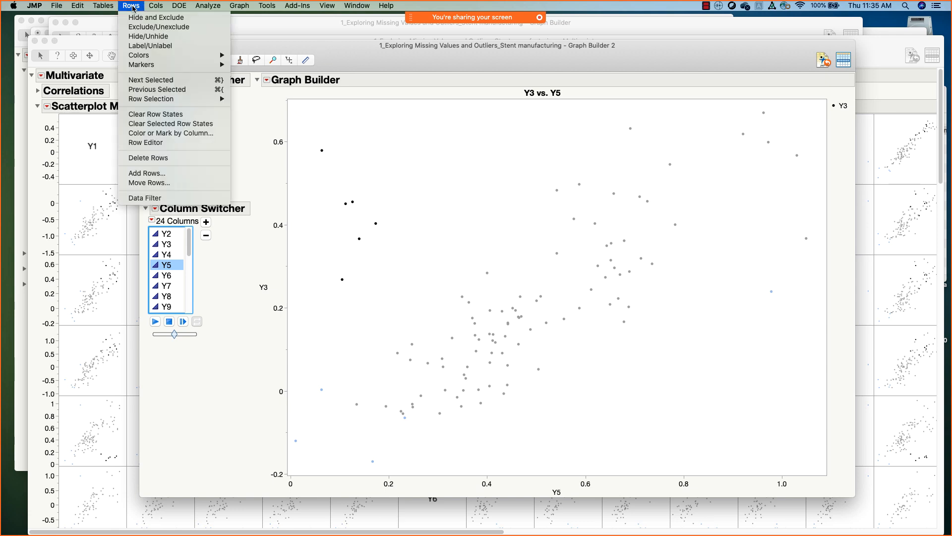
pyautogui.moveTo(149, 56)
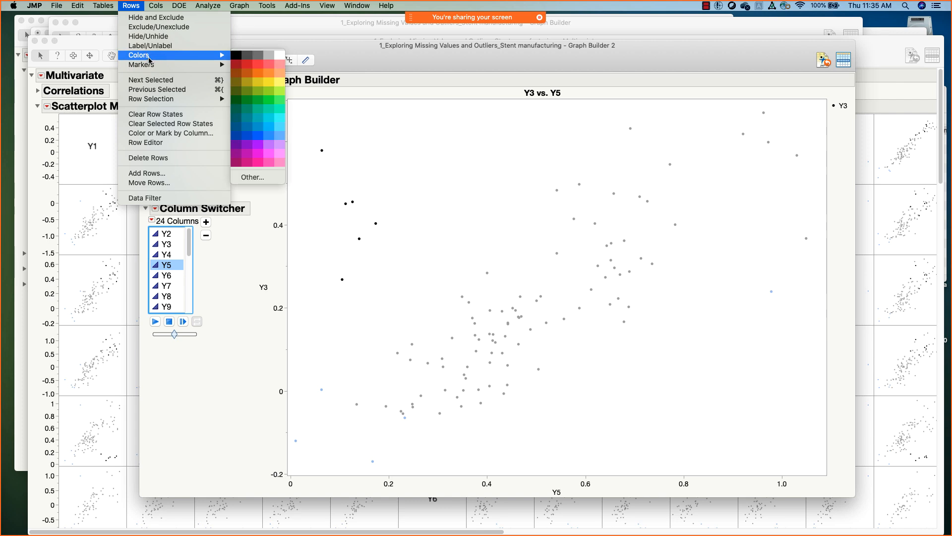
pyautogui.click(248, 136)
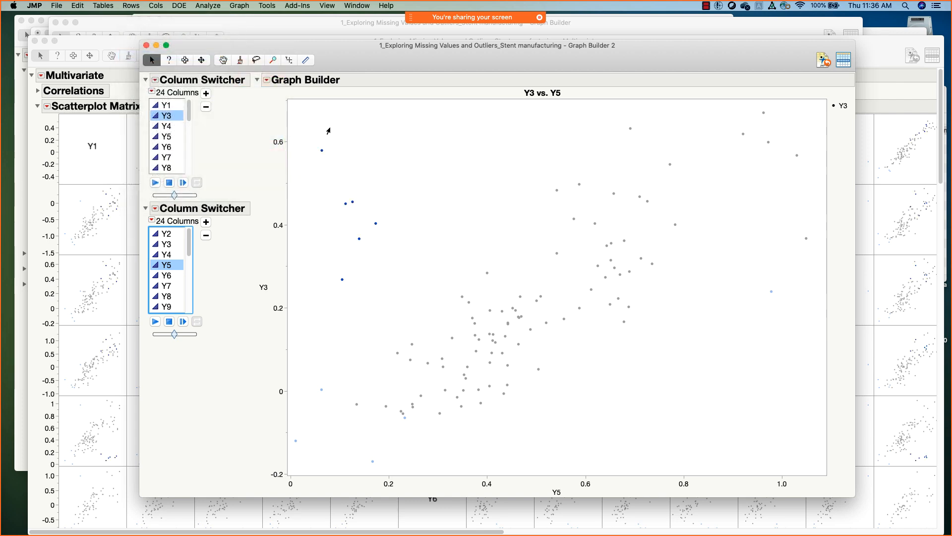
pyautogui.click(389, 146)
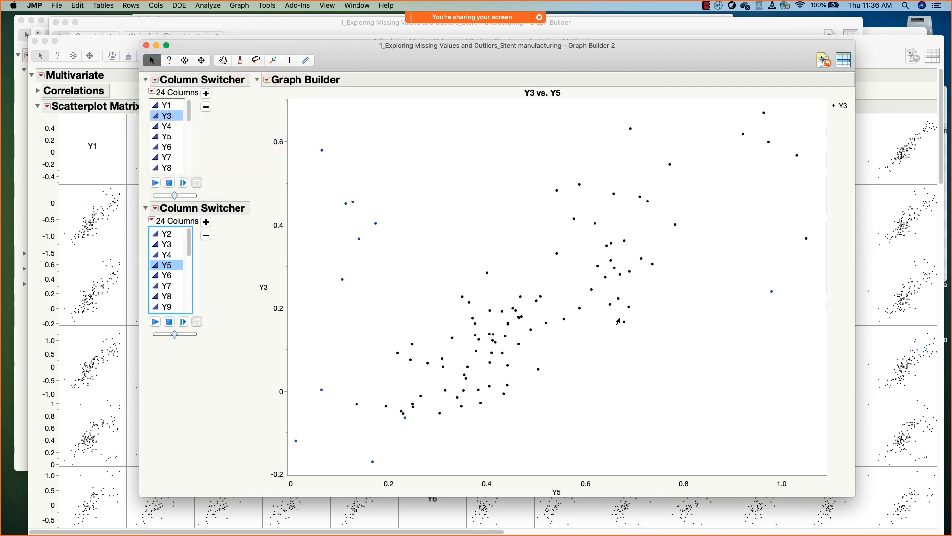
# Compare vertical variable Y6 with Y5, Y4 and Y8 as horizontal variable, and minimize the graph window.
pyautogui.click(167, 148)
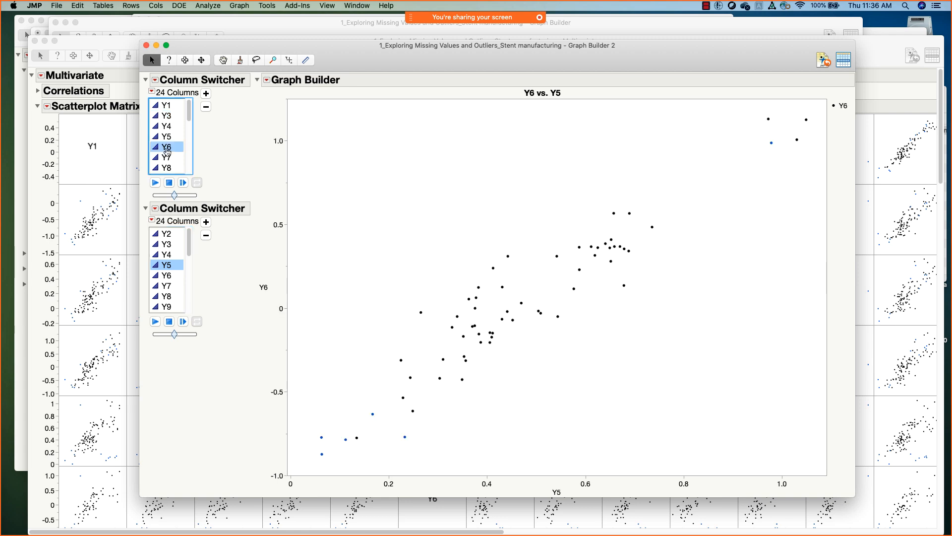
pyautogui.click(168, 254)
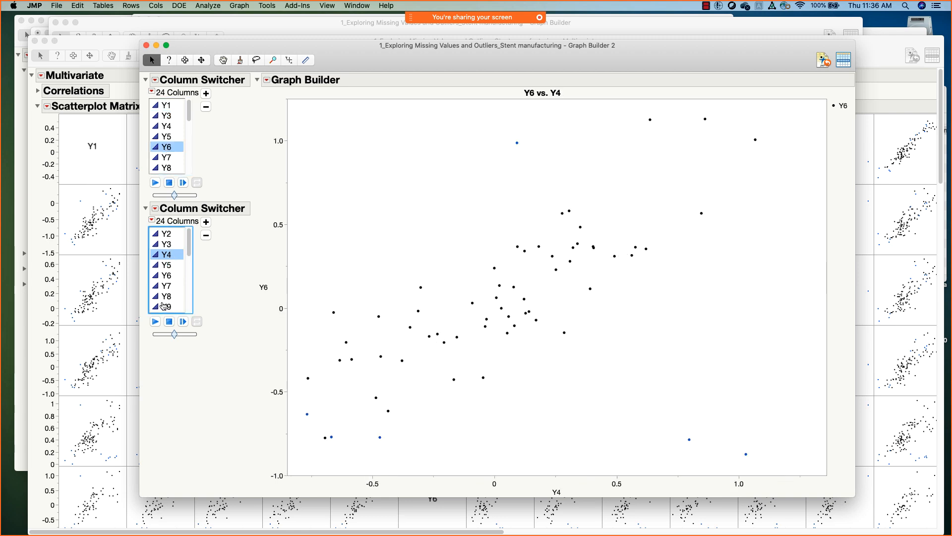
pyautogui.click(166, 297)
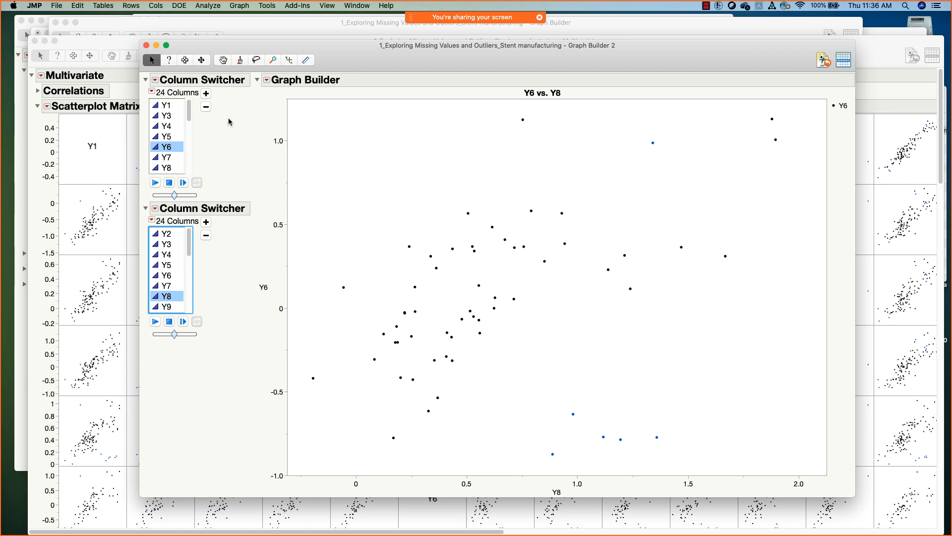
pyautogui.moveTo(242, 50); pyautogui.dragTo(201, 53)
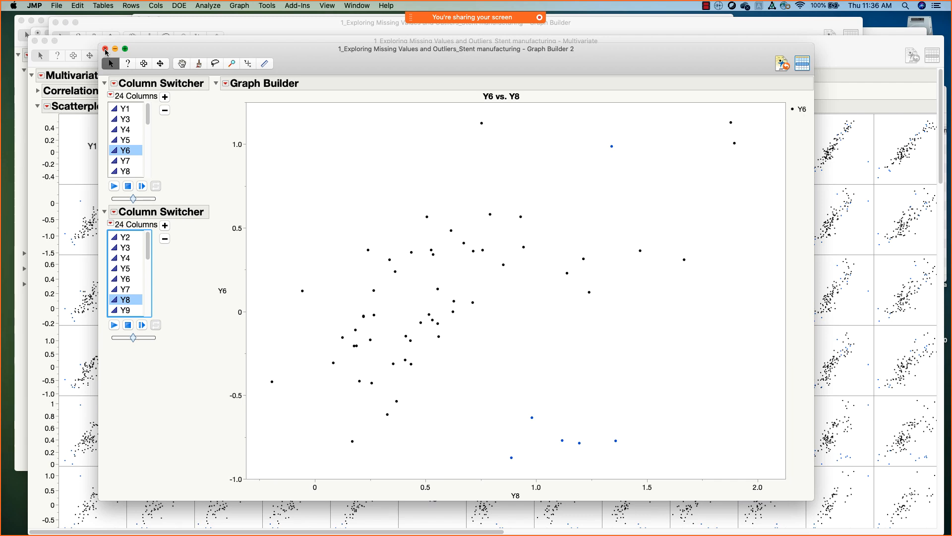
pyautogui.click(115, 49)
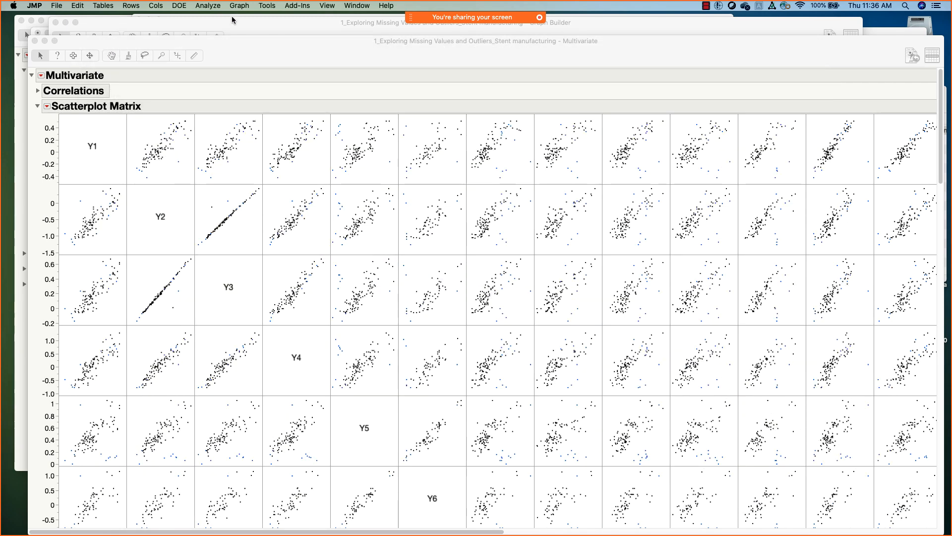
# Create a Scatterplot 3D with Y1 through Y25 as the Y columns.
pyautogui.click(239, 6)
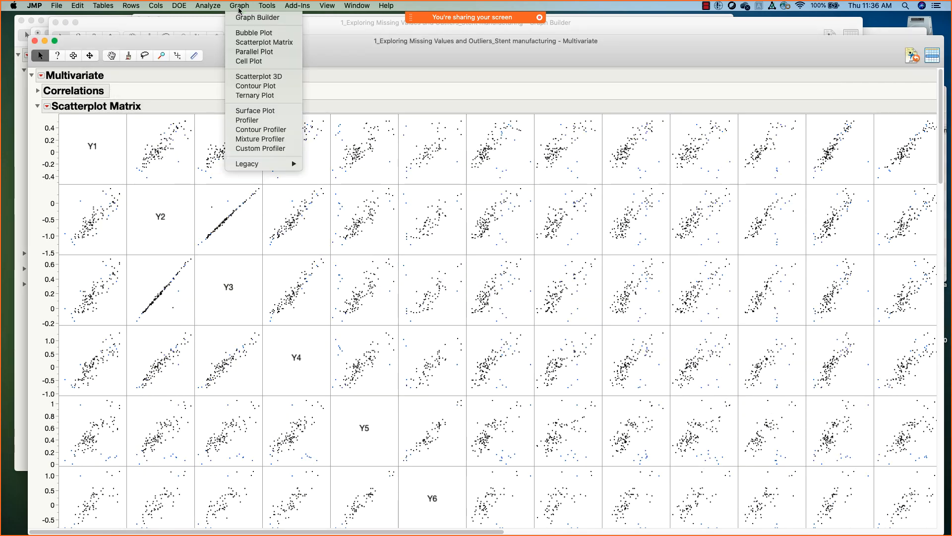
pyautogui.click(277, 77)
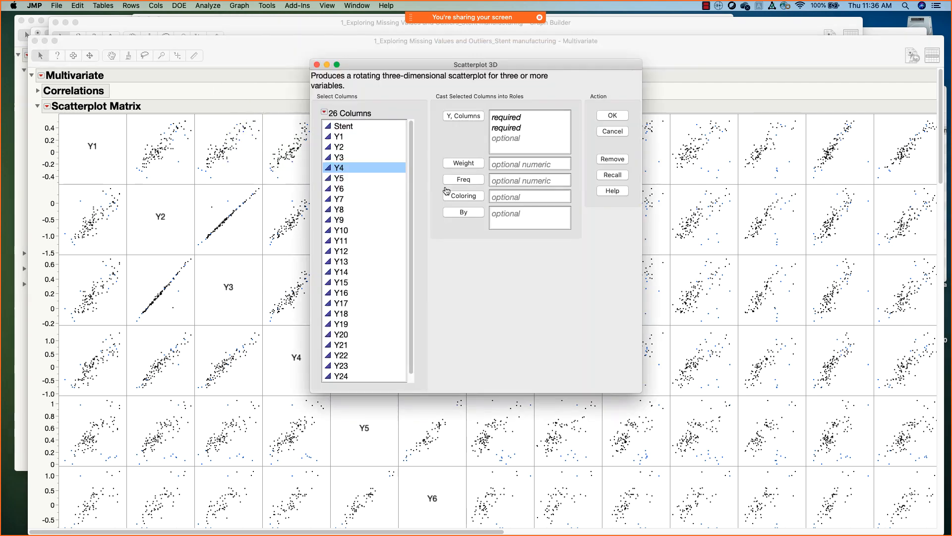
pyautogui.moveTo(339, 136); pyautogui.dragTo(362, 399)
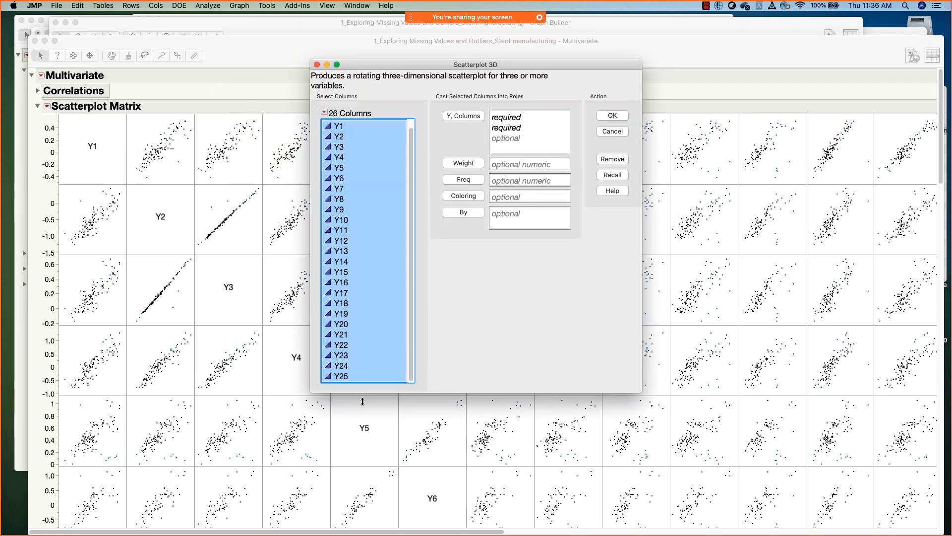
pyautogui.click(466, 117)
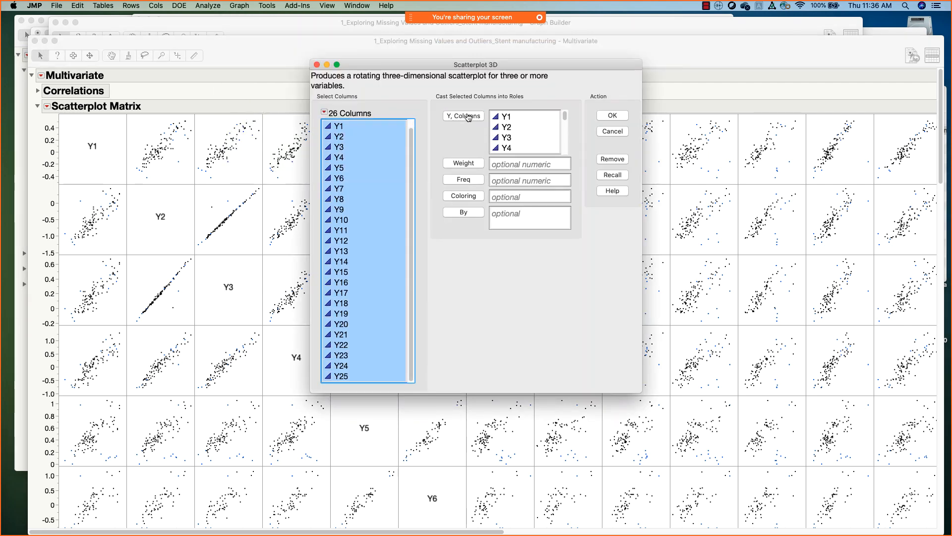
pyautogui.click(611, 116)
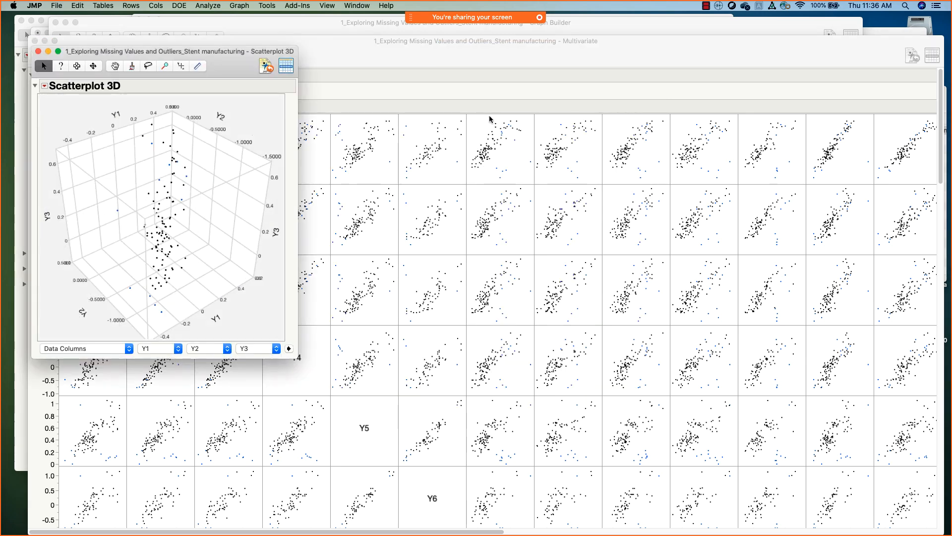
# Enlarge the 3D scatterplot window and cycle its axes to the Y2, Y3 and Y4 combination.
pyautogui.moveTo(435, 342); pyautogui.dragTo(576, 414)
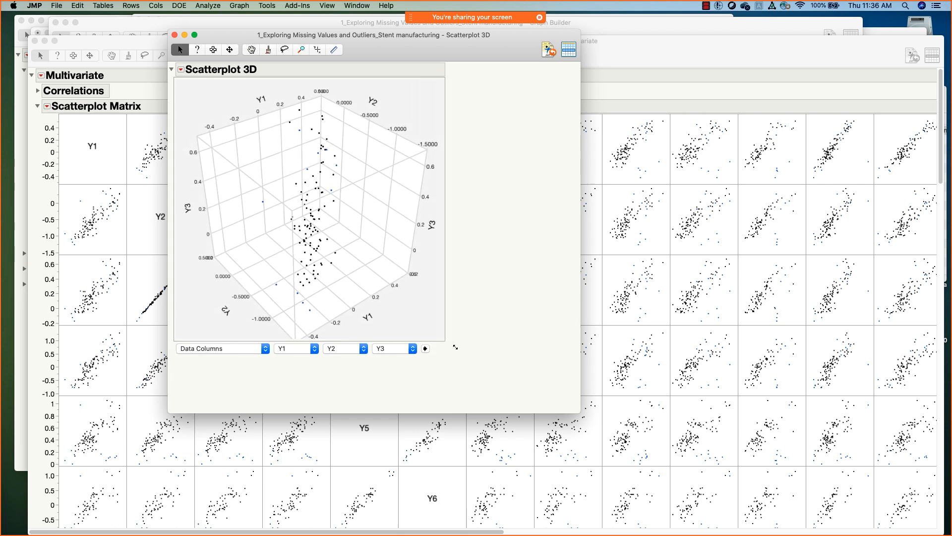
pyautogui.click(401, 364)
pyautogui.click(355, 363)
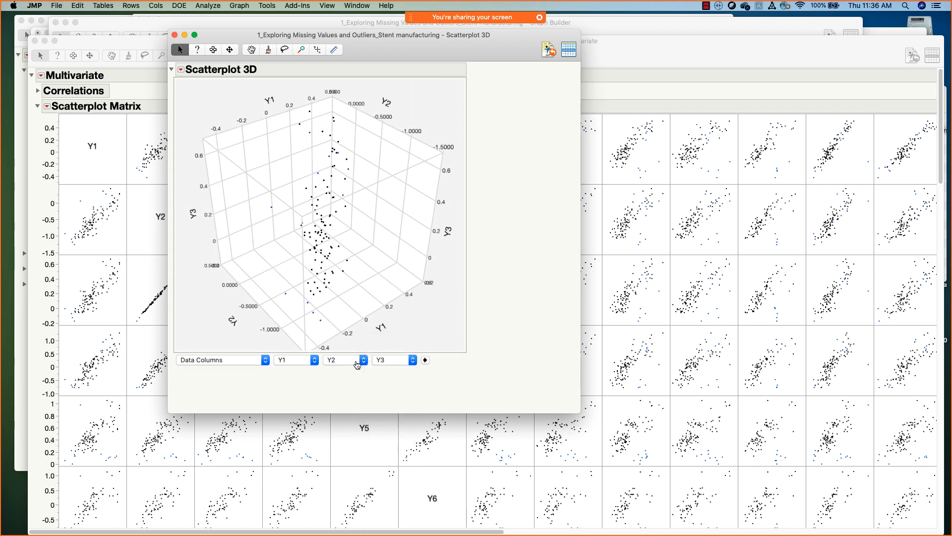
pyautogui.click(355, 364)
pyautogui.click(301, 362)
pyautogui.click(304, 365)
pyautogui.click(390, 380)
pyautogui.click(425, 360)
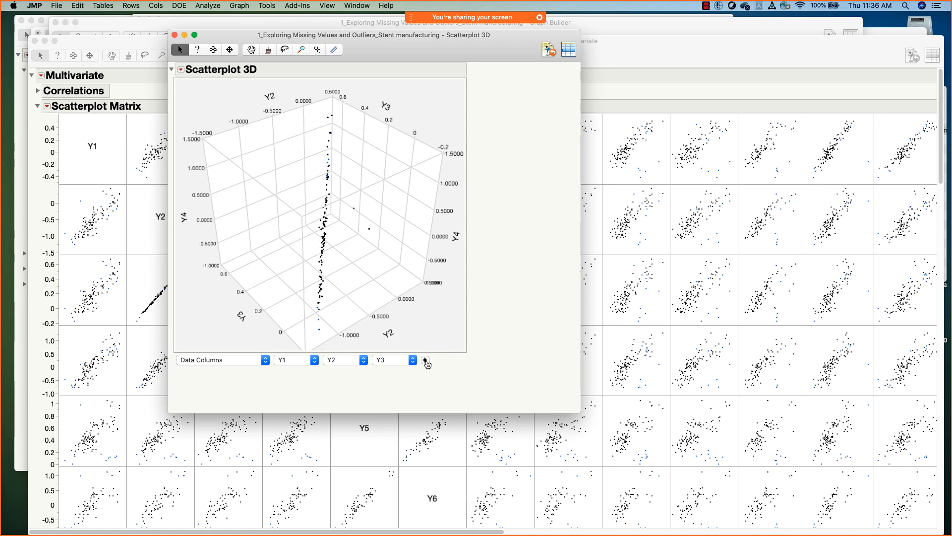
# Rotate the 3D scatterplot and increase its marker size slightly in the display settings.
pyautogui.moveTo(359, 283); pyautogui.dragTo(449, 218)
pyautogui.rightClick(301, 219)
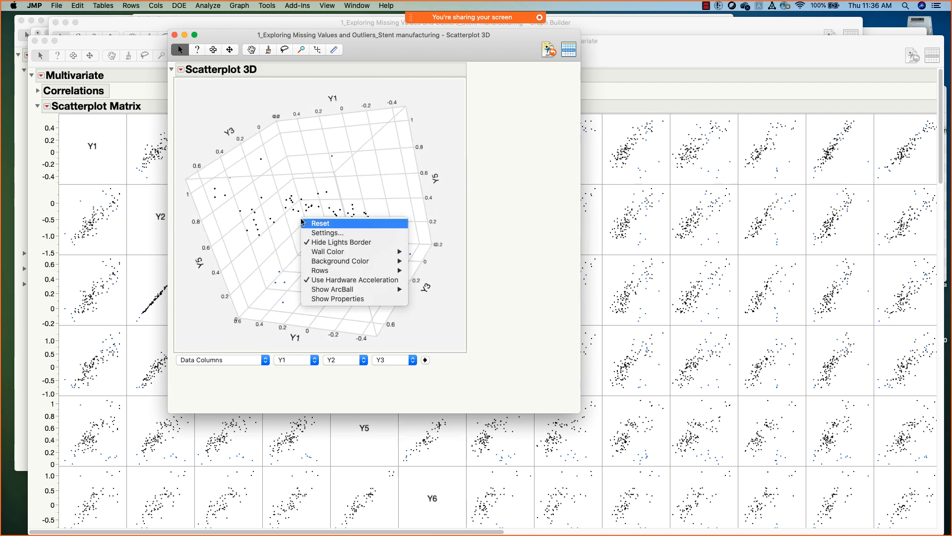
pyautogui.click(325, 232)
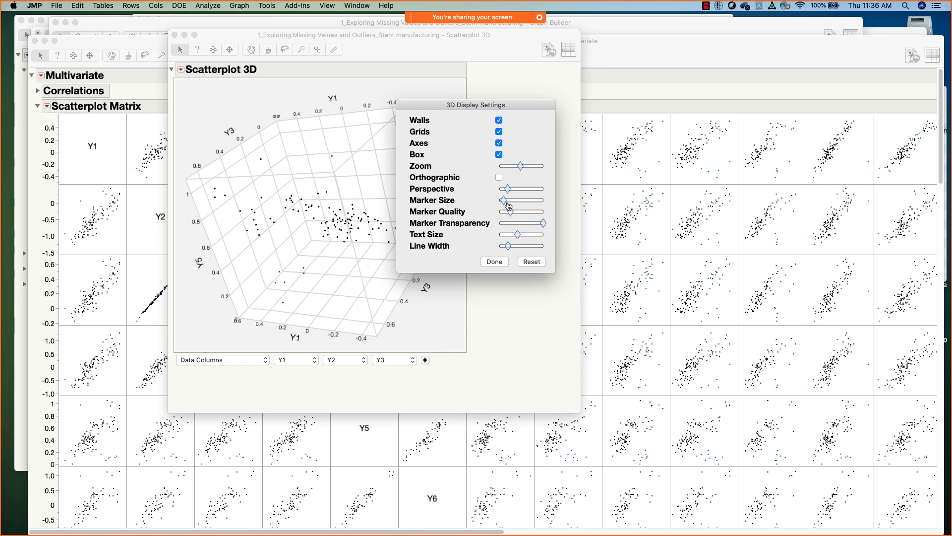
pyautogui.moveTo(508, 203); pyautogui.dragTo(512, 203)
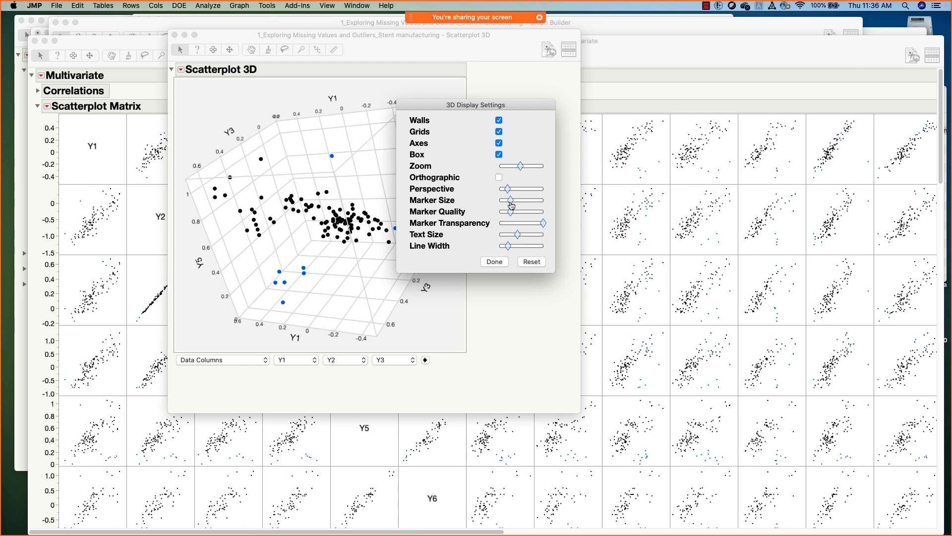
pyautogui.click(503, 269)
# Enlarge the 3D scatterplot further and inspect the colored outliers by rotating it and cycling the axes to Y2, Y3 and Y7.
pyautogui.moveTo(466, 353); pyautogui.dragTo(617, 449)
pyautogui.moveTo(379, 317)
pyautogui.mouseDown()
pyautogui.moveTo(425, 294)
pyautogui.moveTo(423, 256)
pyautogui.moveTo(377, 237)
pyautogui.moveTo(400, 297)
pyautogui.moveTo(378, 325)
pyautogui.moveTo(390, 311)
pyautogui.mouseUp()
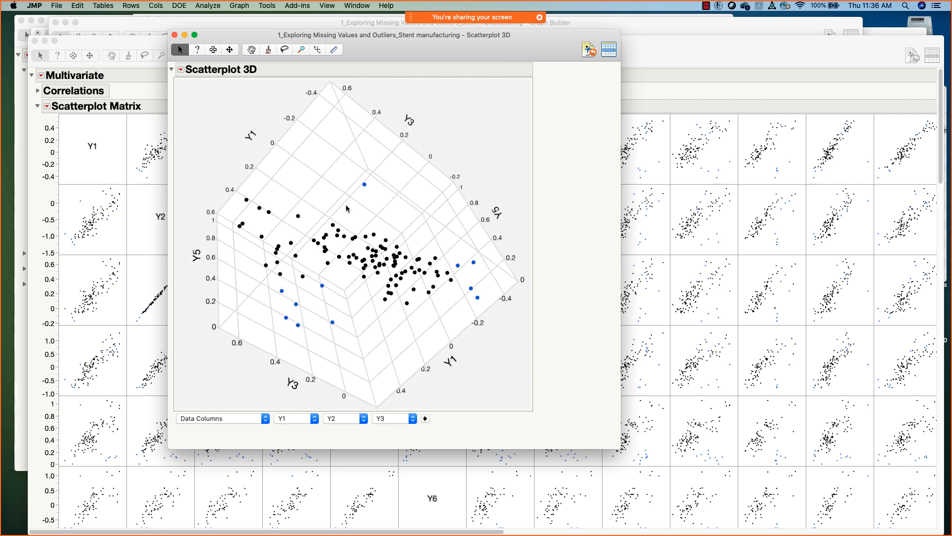
pyautogui.moveTo(347, 208); pyautogui.dragTo(331, 217)
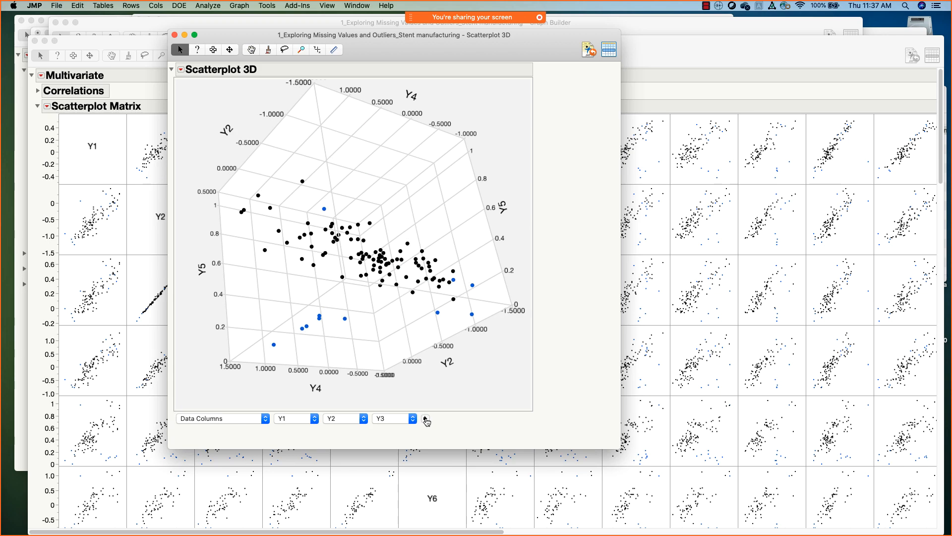
pyautogui.click(426, 419)
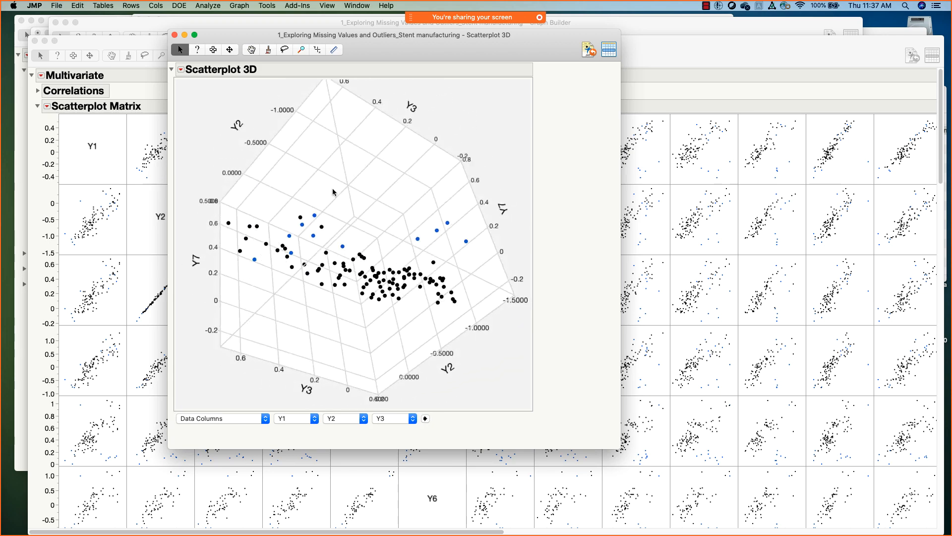
# Rotate the 3D scatterplot to view its outliers from another angle, then close its window.
pyautogui.moveTo(375, 319); pyautogui.dragTo(446, 266)
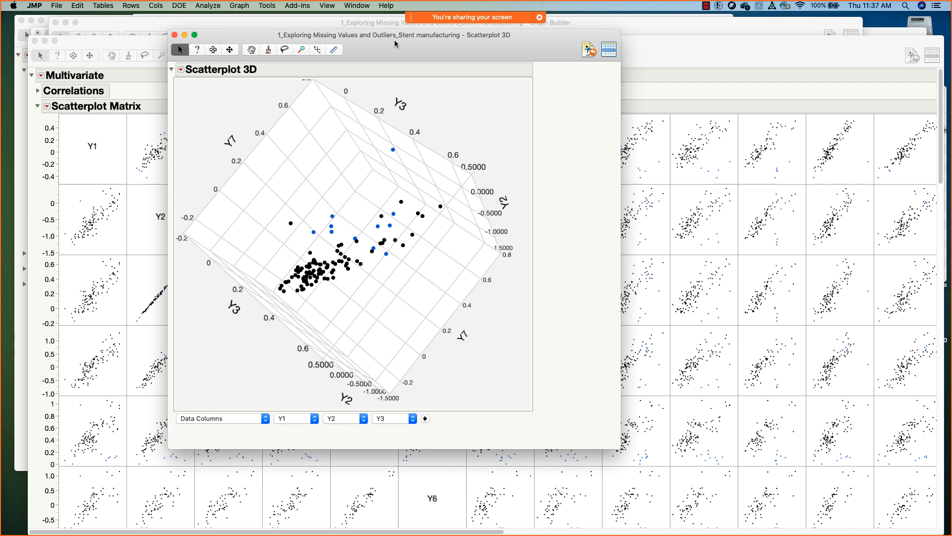
pyautogui.click(175, 35)
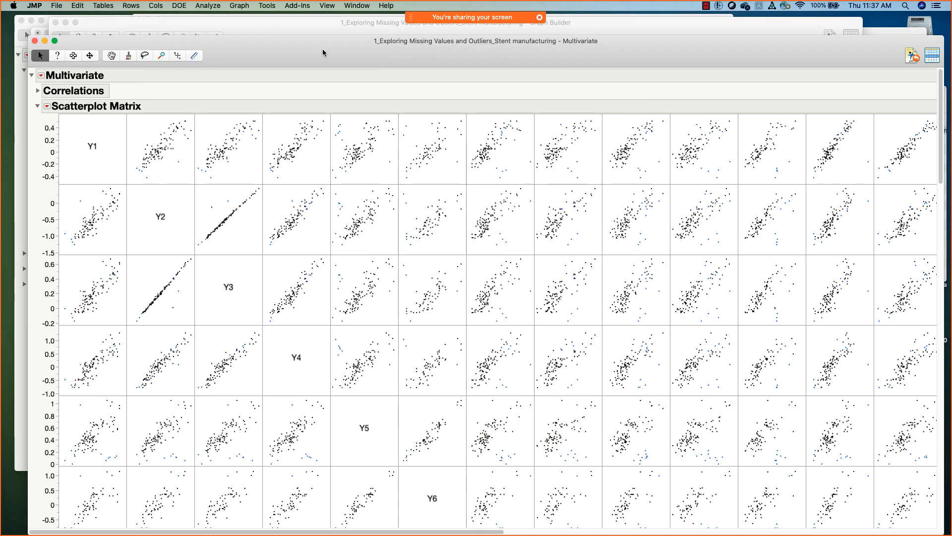
# Collapse the Scatterplot Matrix section of the Multivariate report and minimize its window.
pyautogui.moveTo(323, 51); pyautogui.dragTo(309, 39)
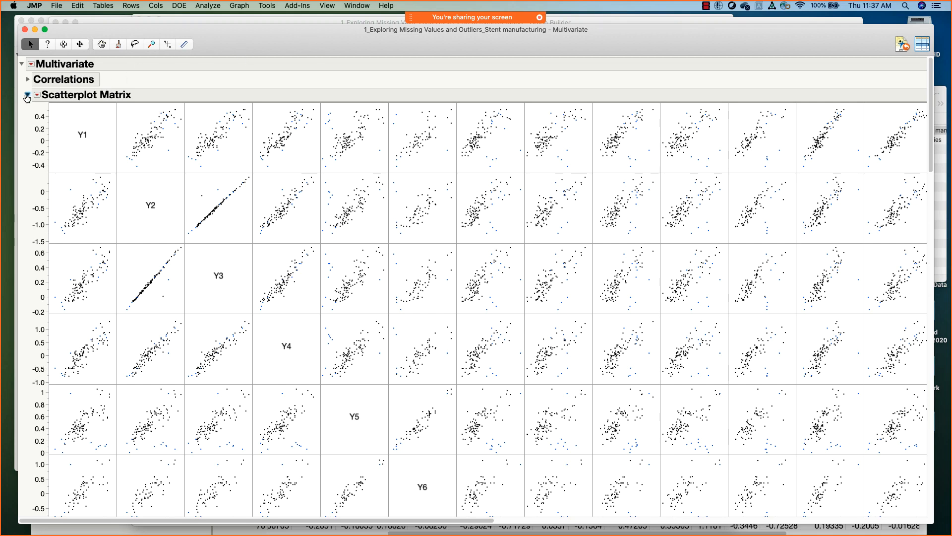
pyautogui.click(27, 95)
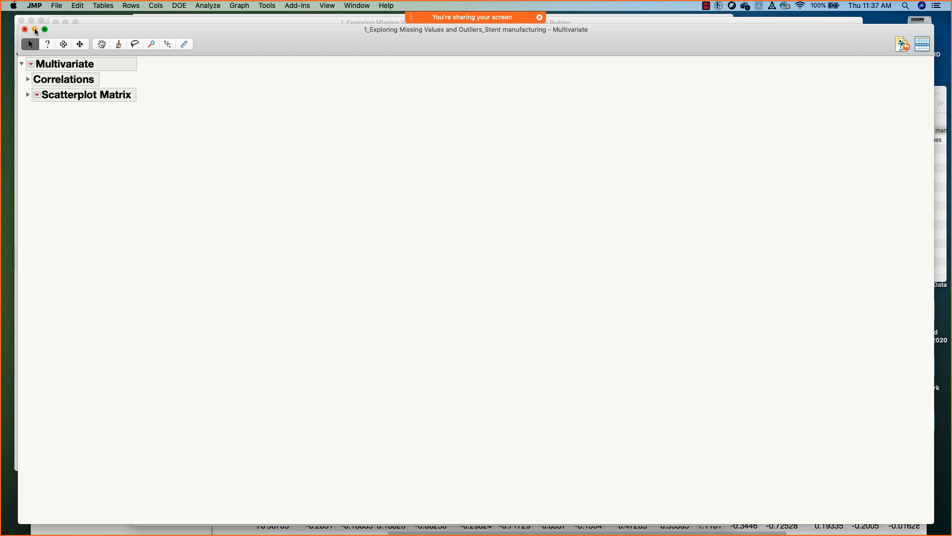
pyautogui.click(36, 30)
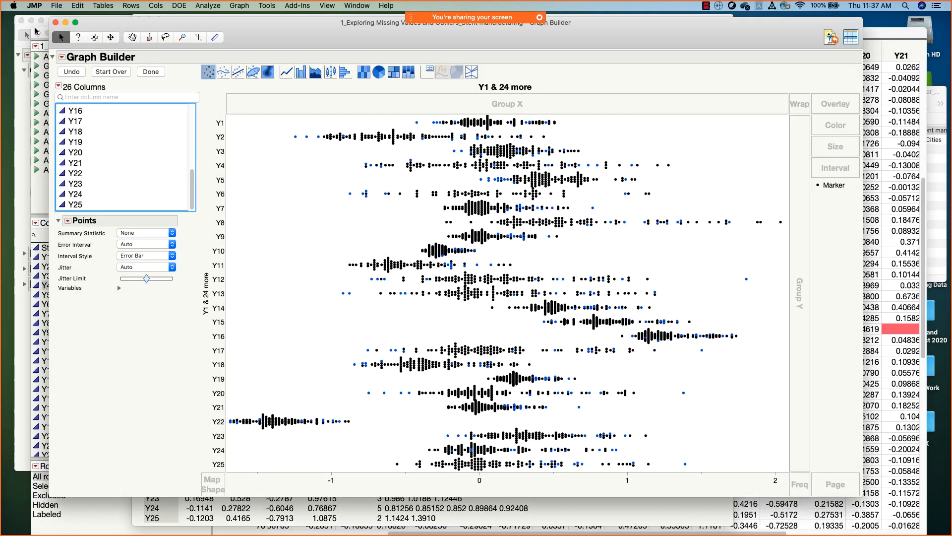
# Minimize the Graph Builder window and expand the Commands section of the Explore Outliers report.
pyautogui.click(67, 22)
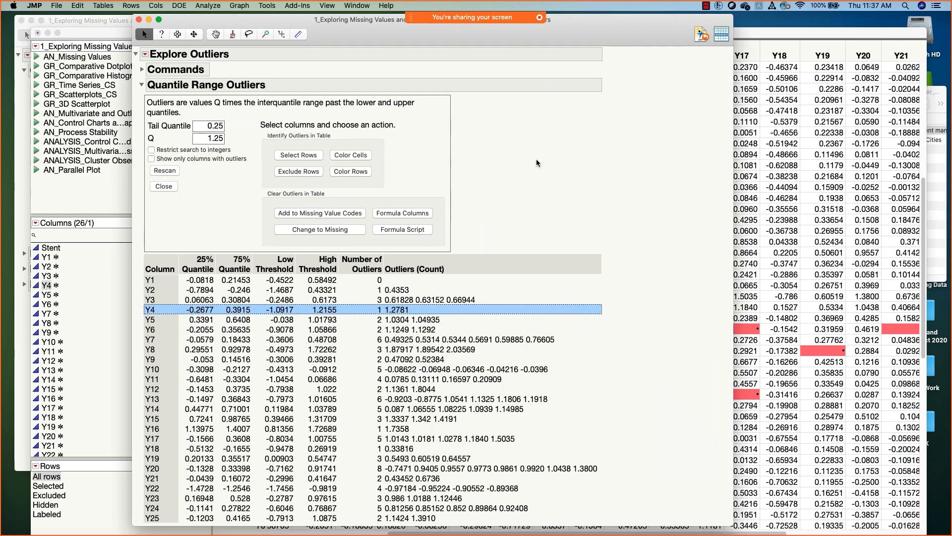
pyautogui.moveTo(365, 37); pyautogui.dragTo(355, 39)
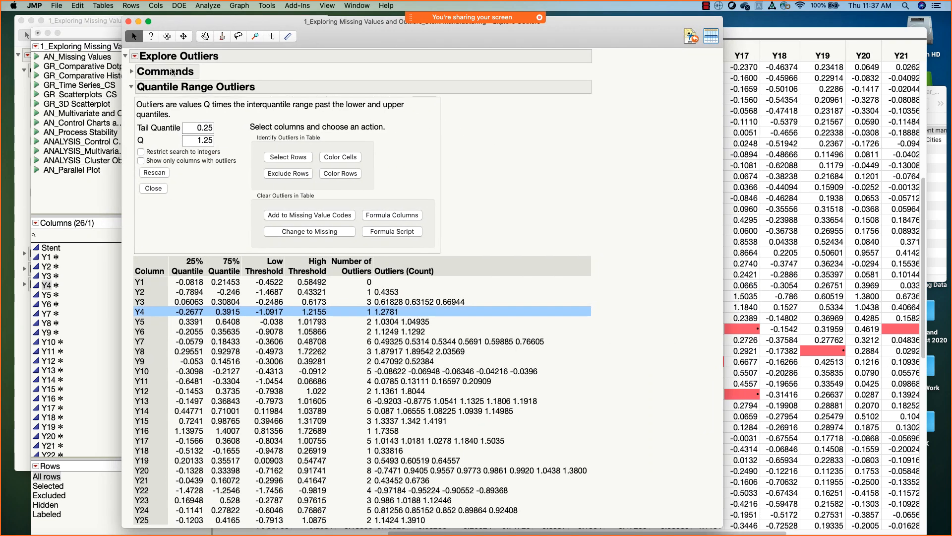
pyautogui.click(134, 73)
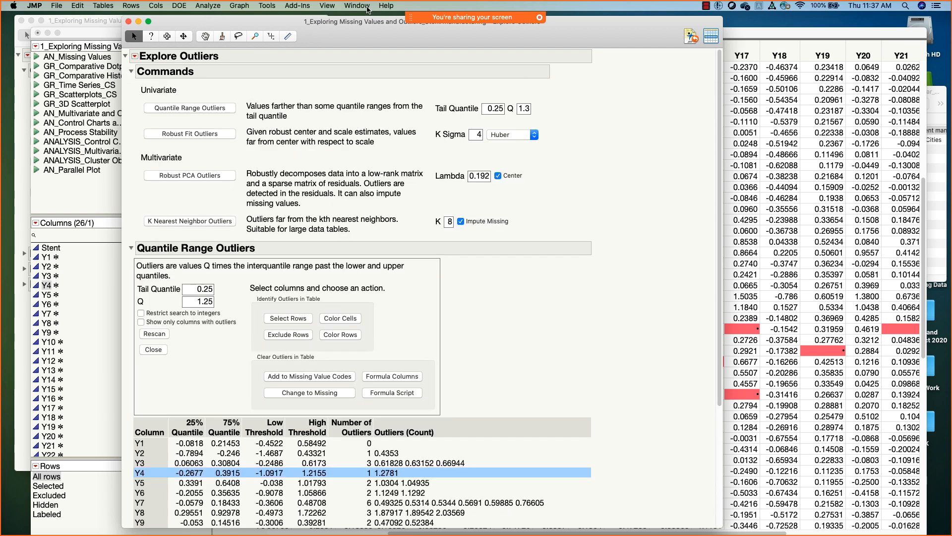
# Restore the Multivariate report, add a Mahalanobis Distances outlier analysis and enlarge its plot.
pyautogui.click(364, 7)
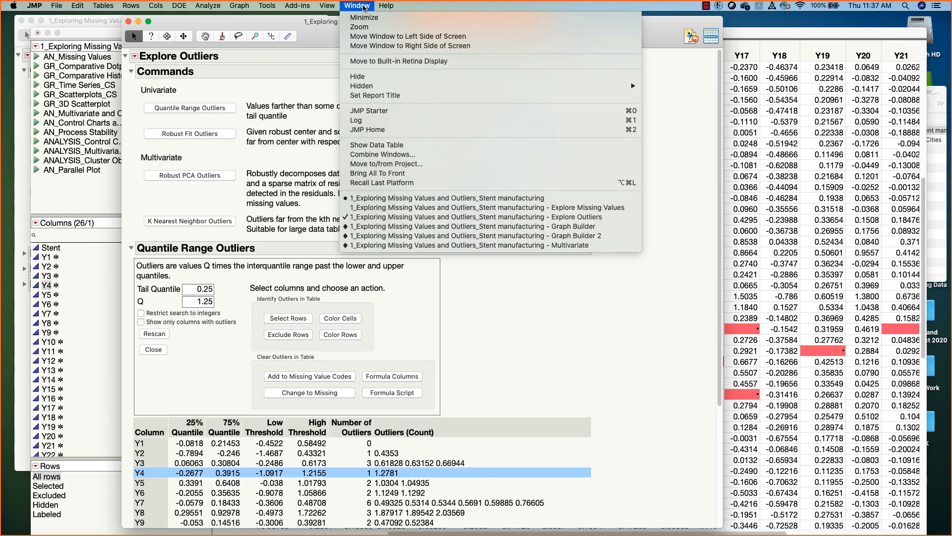
pyautogui.click(476, 245)
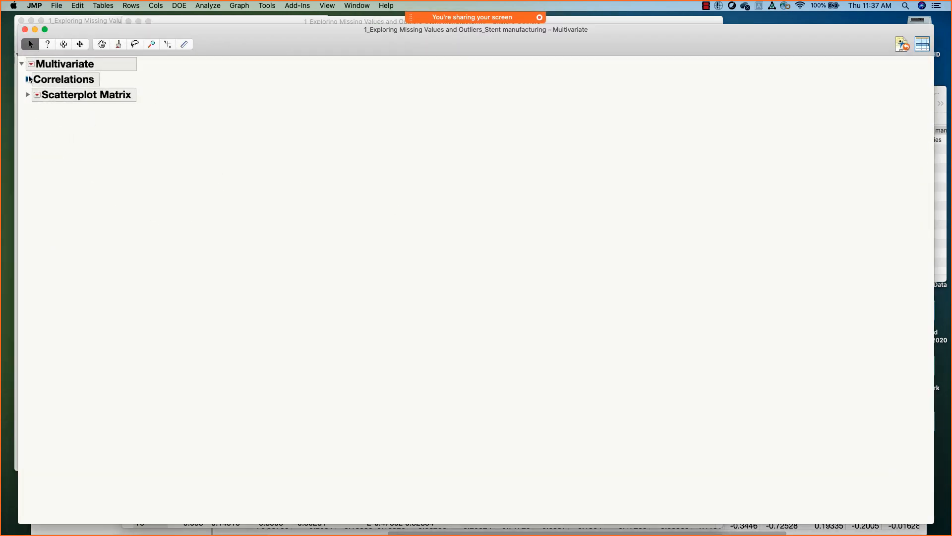
pyautogui.click(32, 65)
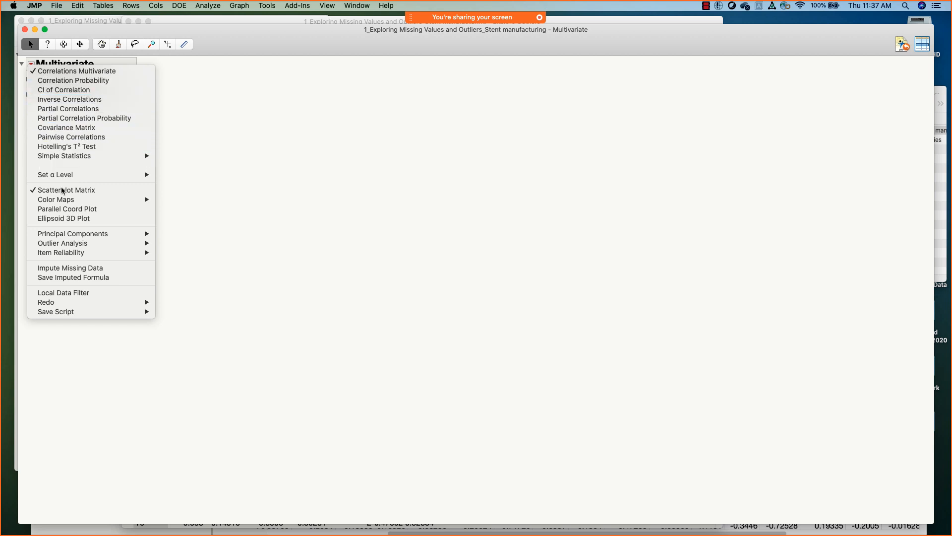
pyautogui.moveTo(79, 244)
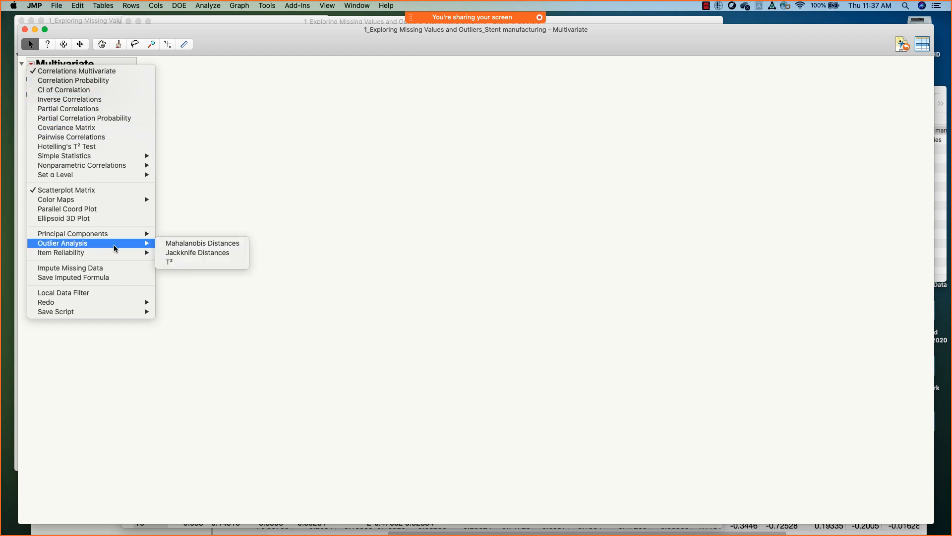
pyautogui.click(226, 246)
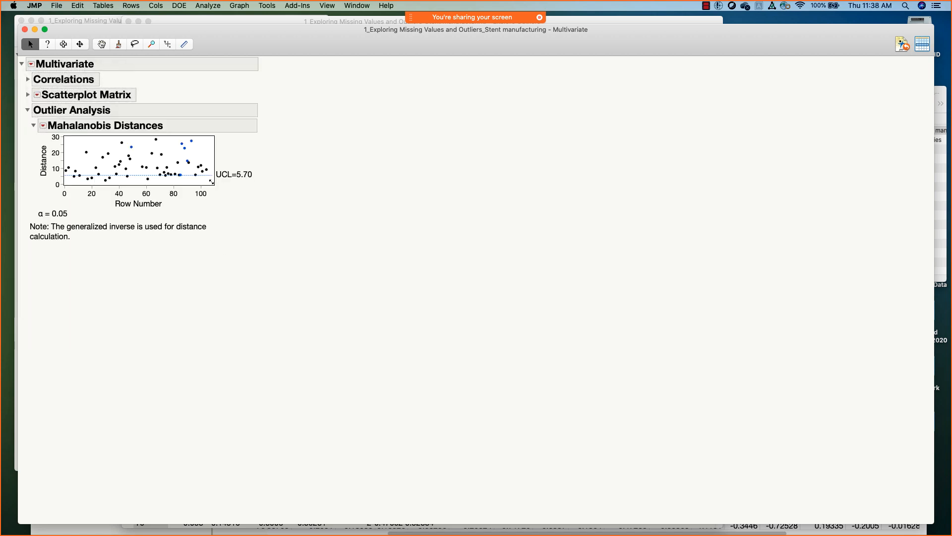
pyautogui.moveTo(212, 183); pyautogui.dragTo(353, 288)
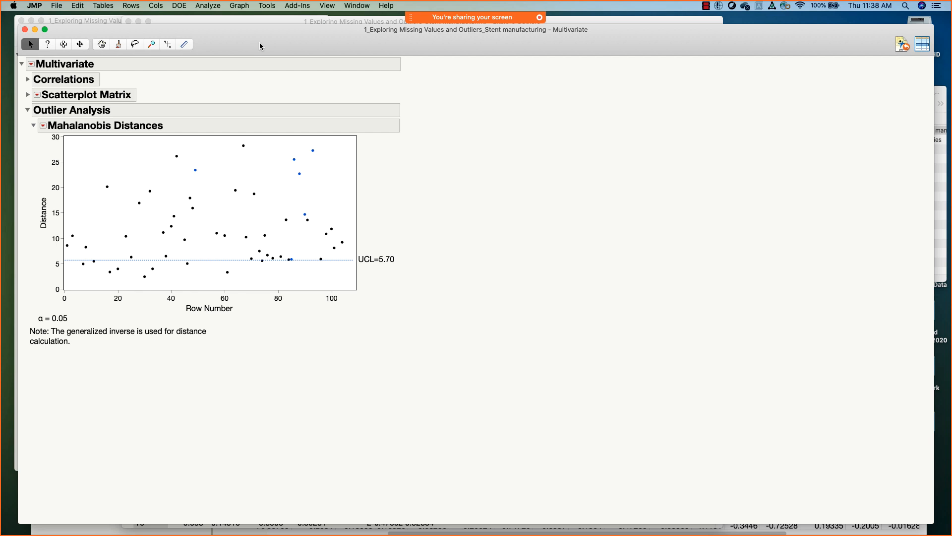
pyautogui.moveTo(259, 44)
pyautogui.mouseDown()
pyautogui.moveTo(251, 65)
pyautogui.moveTo(254, 55)
pyautogui.mouseUp()
# Create a Scatterplot 3D with the recalled column roles and place it beside the Mahalanobis Distances plot.
pyautogui.click(357, 5)
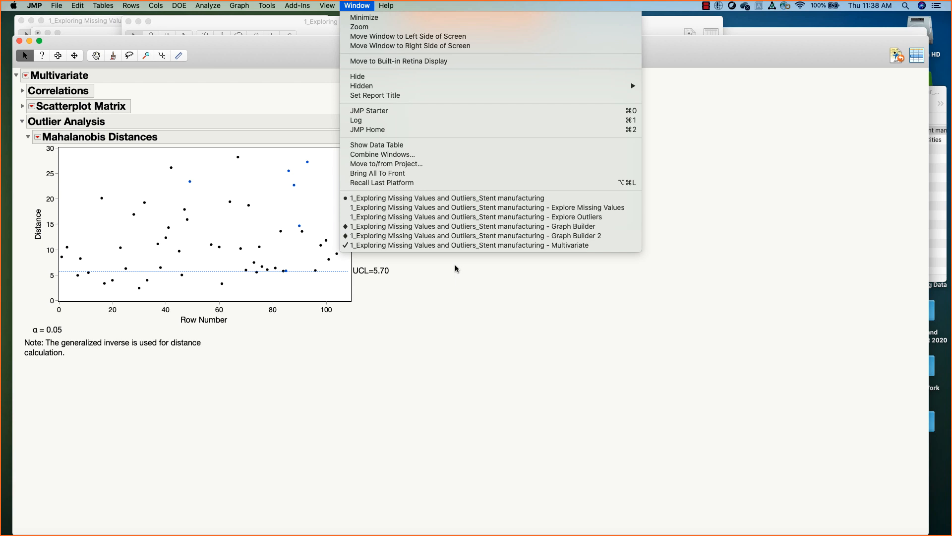
pyautogui.moveTo(237, 7)
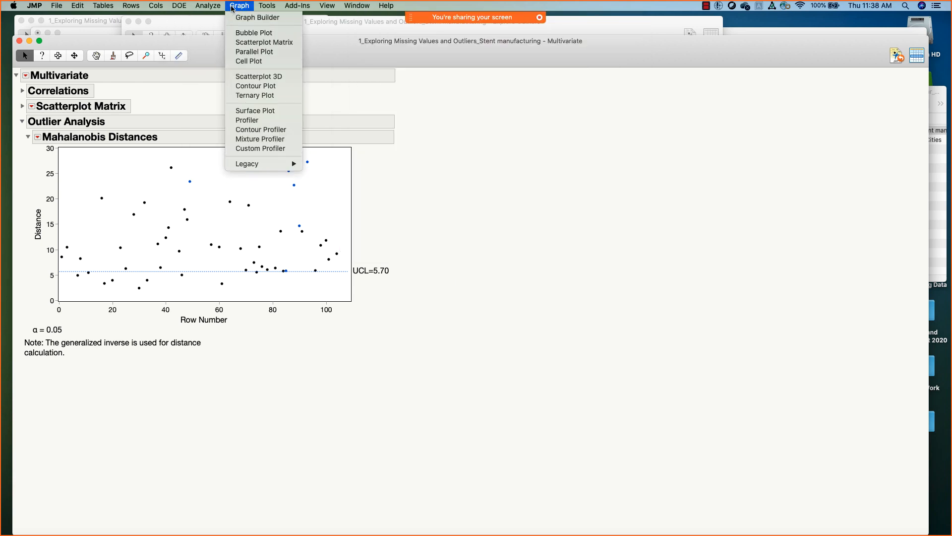
pyautogui.click(266, 77)
pyautogui.click(615, 176)
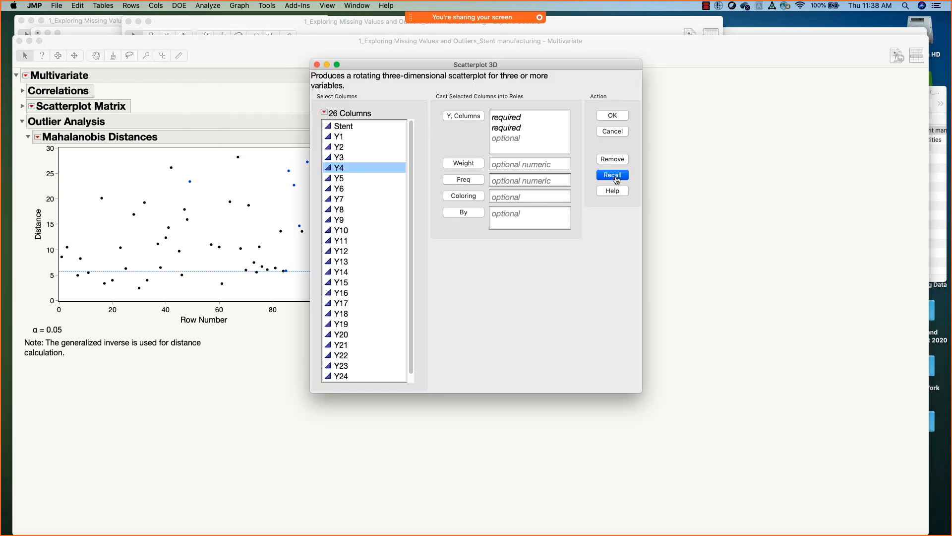
pyautogui.click(613, 116)
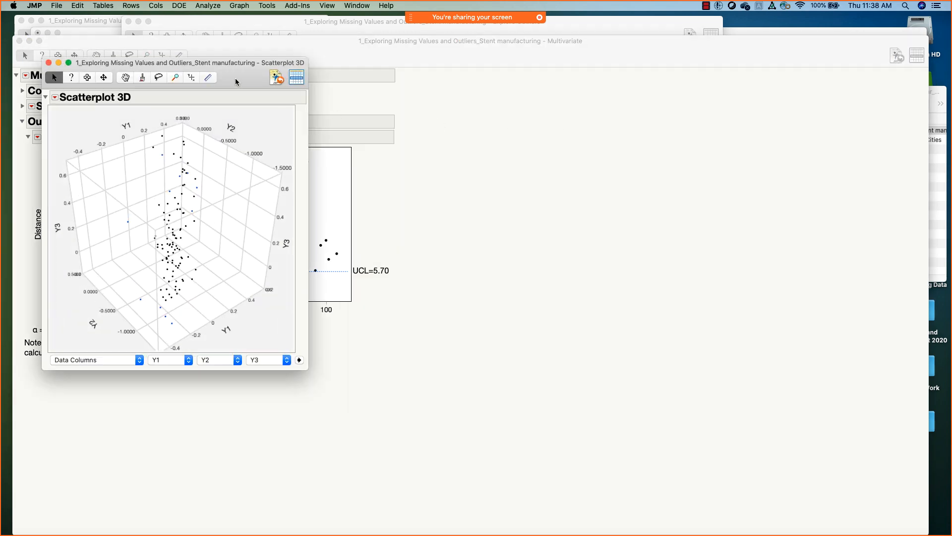
pyautogui.moveTo(236, 82); pyautogui.dragTo(690, 63)
# Rotate the Y1, Y2 and Y3 scatterplot to compare point distances from the main cloud, then close its window.
pyautogui.moveTo(652, 207); pyautogui.dragTo(671, 202)
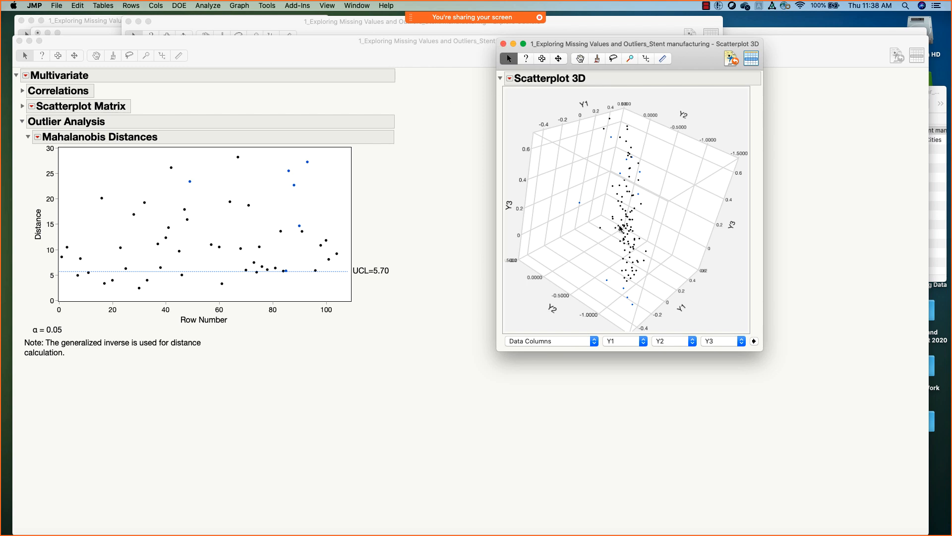
pyautogui.moveTo(619, 226); pyautogui.dragTo(635, 214)
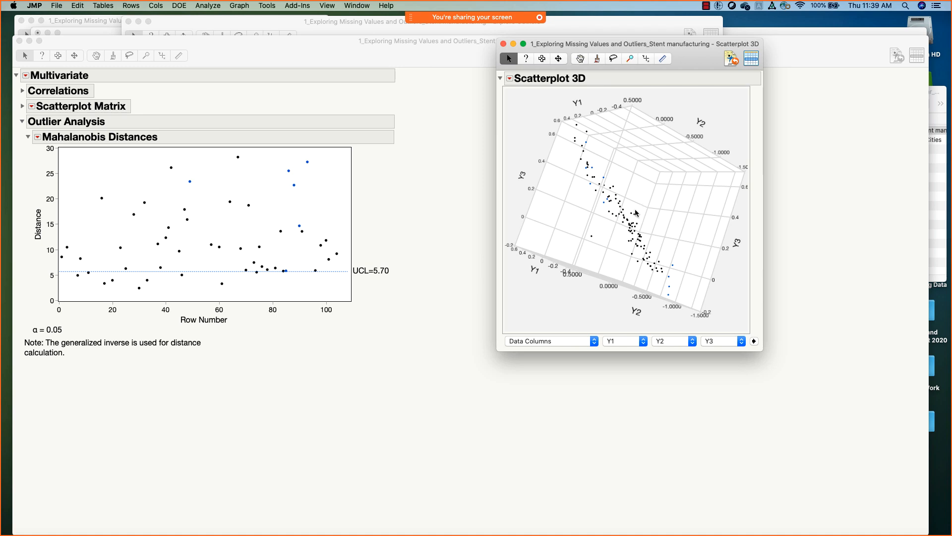
pyautogui.moveTo(637, 214); pyautogui.dragTo(636, 195)
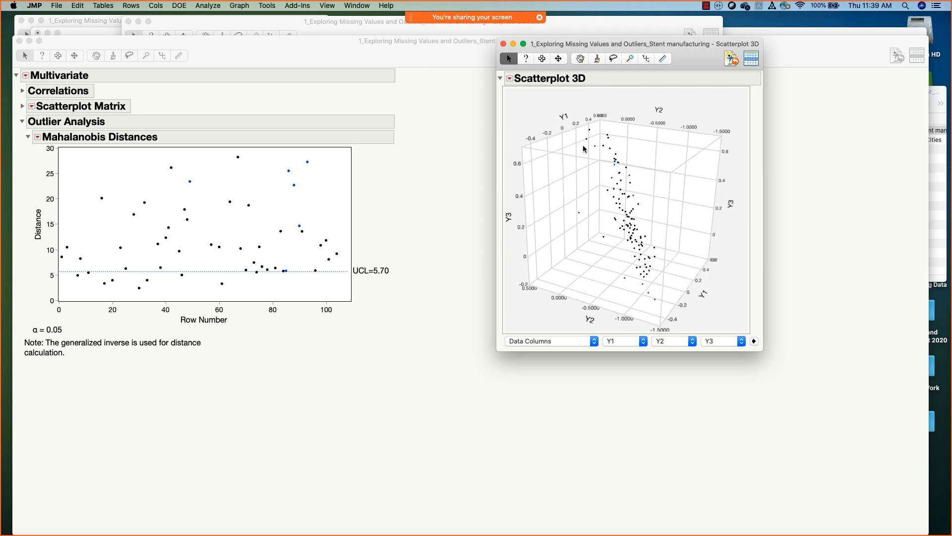
pyautogui.click(503, 44)
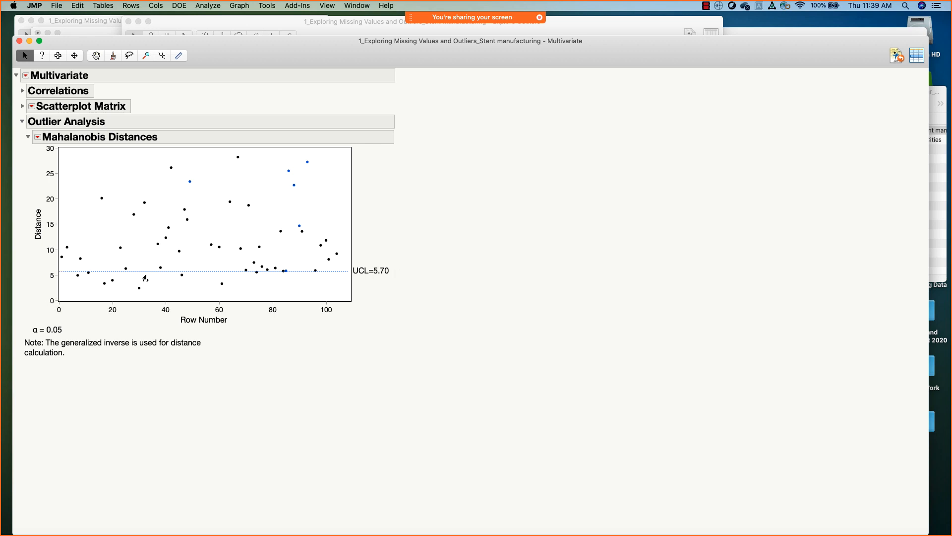
# Extend the Distance axis of the Mahalanobis plot to about 35 and examine the points far above the UCL line.
pyautogui.moveTo(255, 274)
pyautogui.moveTo(52, 153); pyautogui.dragTo(54, 182)
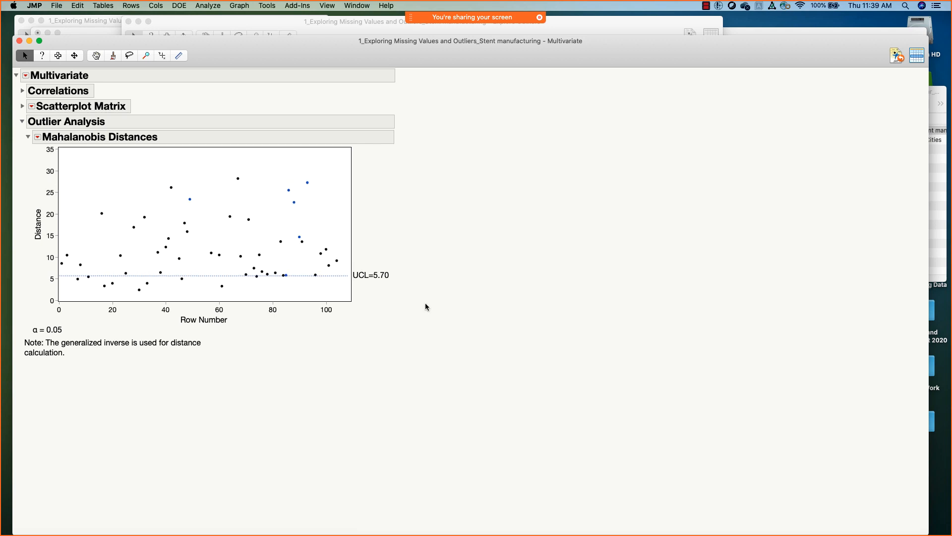
pyautogui.moveTo(71, 153); pyautogui.dragTo(340, 241)
pyautogui.moveTo(169, 190)
pyautogui.click(189, 200)
pyautogui.moveTo(189, 203)
# Collapse the Mahalanobis Distances section, then close the Multivariate and Explore Outliers windows.
pyautogui.click(28, 137)
pyautogui.moveTo(253, 49)
pyautogui.mouseDown()
pyautogui.moveTo(257, 97)
pyautogui.moveTo(252, 45)
pyautogui.mouseUp()
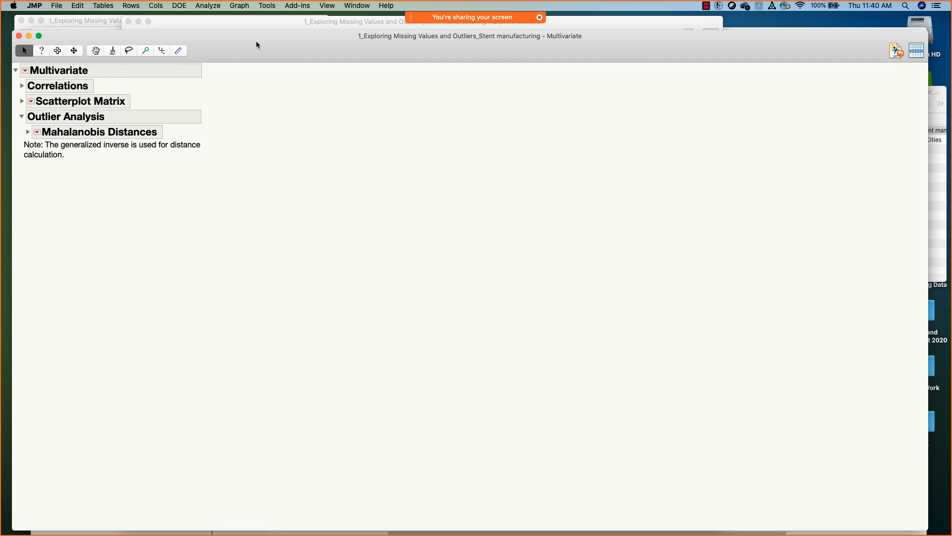
pyautogui.moveTo(924, 526); pyautogui.dragTo(812, 459)
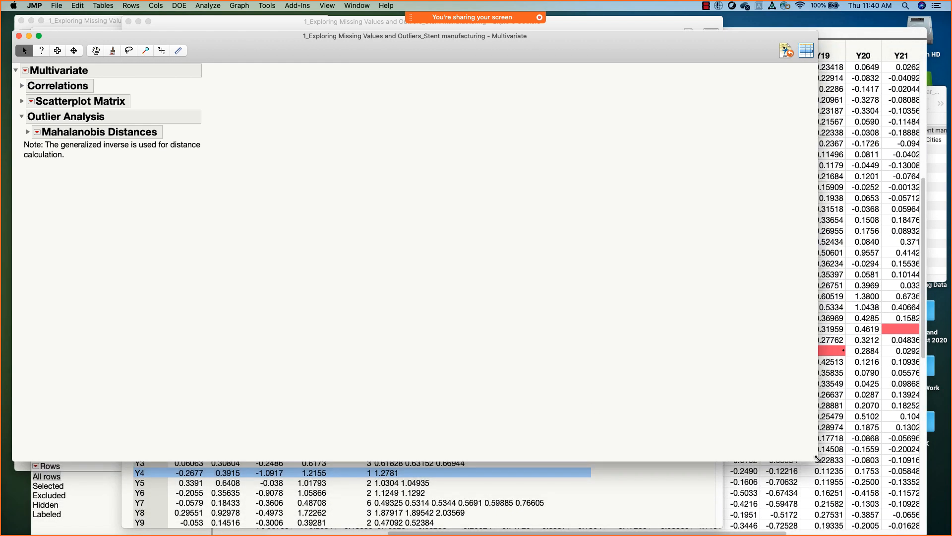
pyautogui.moveTo(487, 52); pyautogui.dragTo(530, 66)
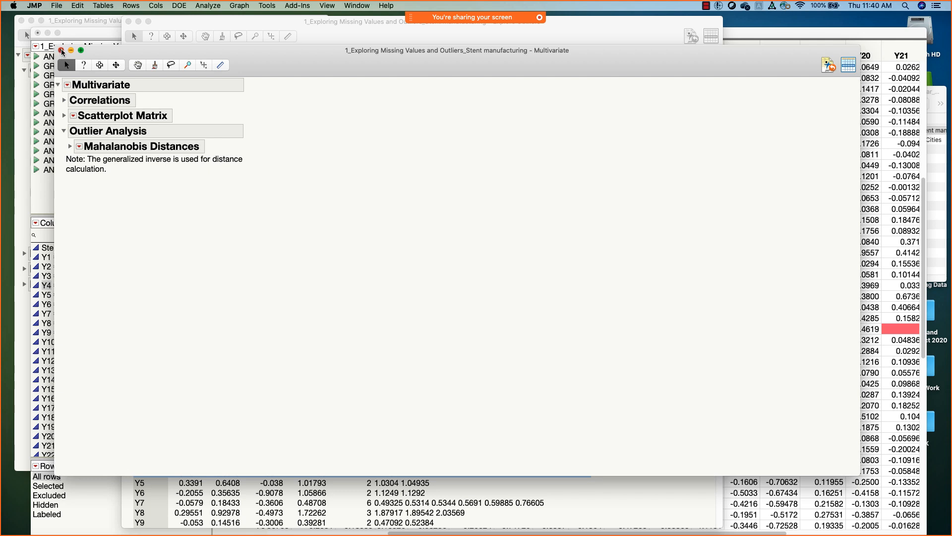
pyautogui.click(61, 50)
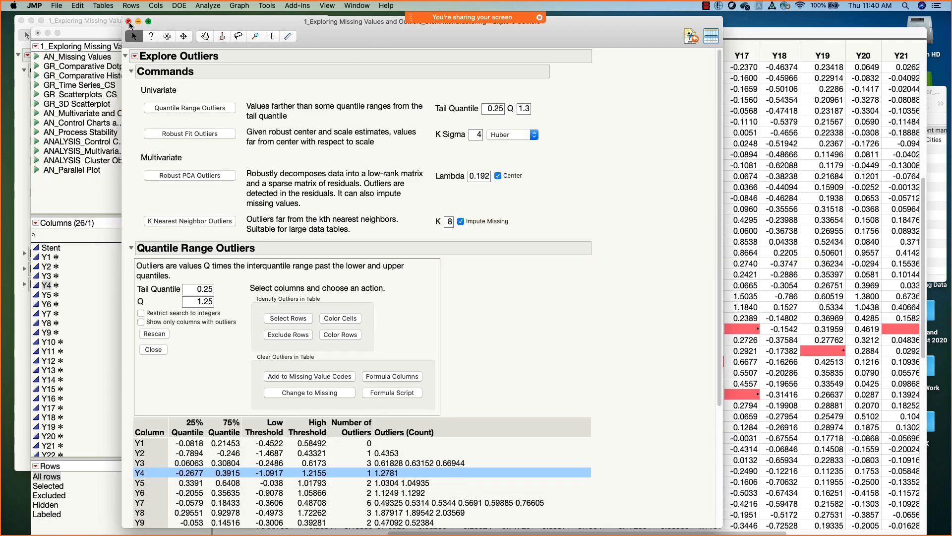
pyautogui.click(128, 22)
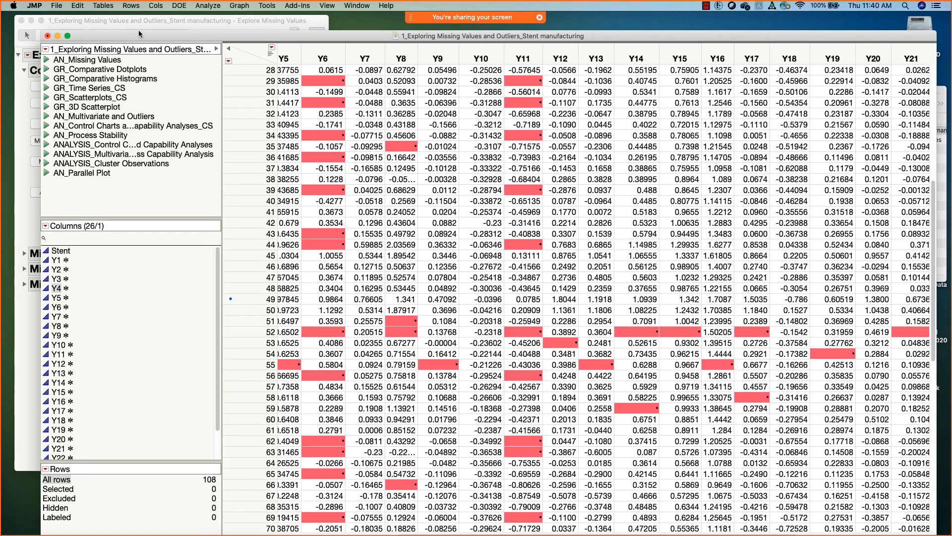
# Try Multivariate Normal Imputation from the Explore Missing Values report, using the shrinkage estimator for covariances.
pyautogui.click(144, 23)
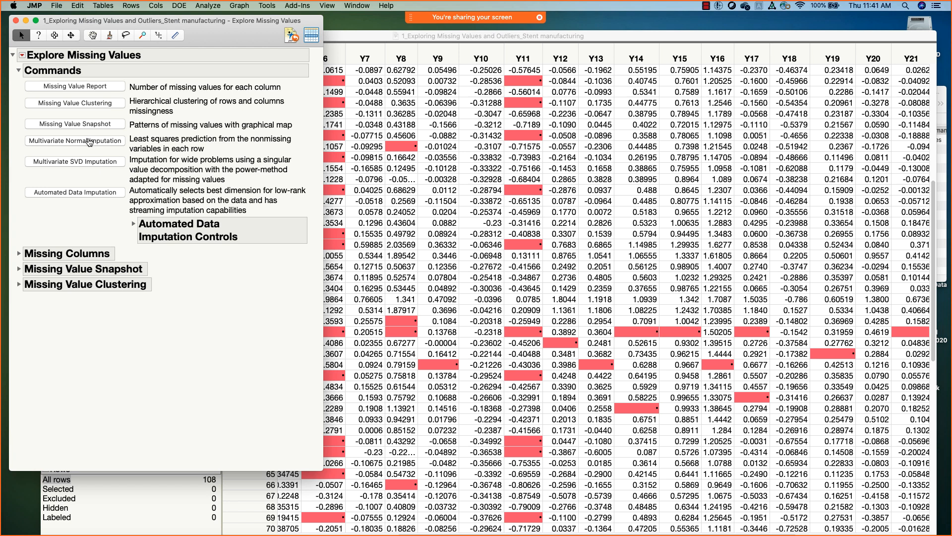
pyautogui.click(90, 143)
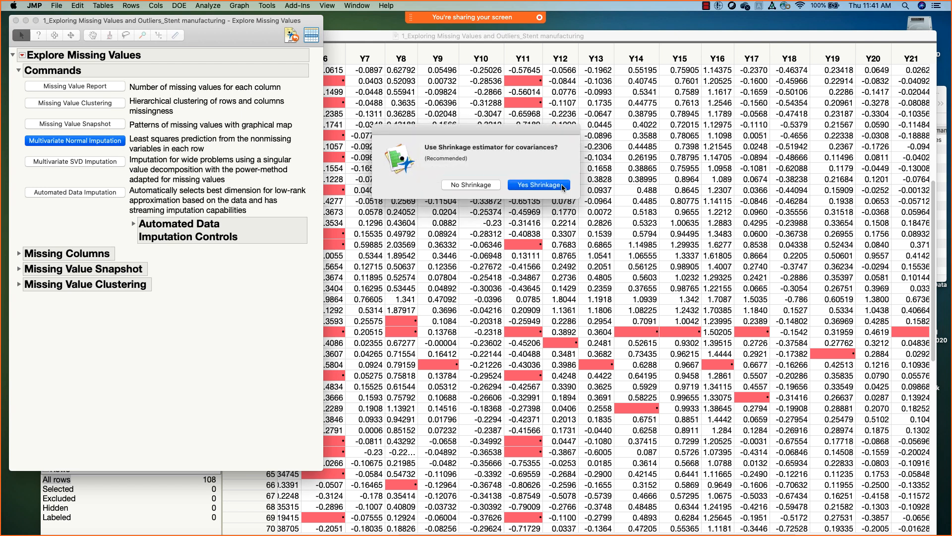
pyautogui.click(563, 185)
pyautogui.click(550, 185)
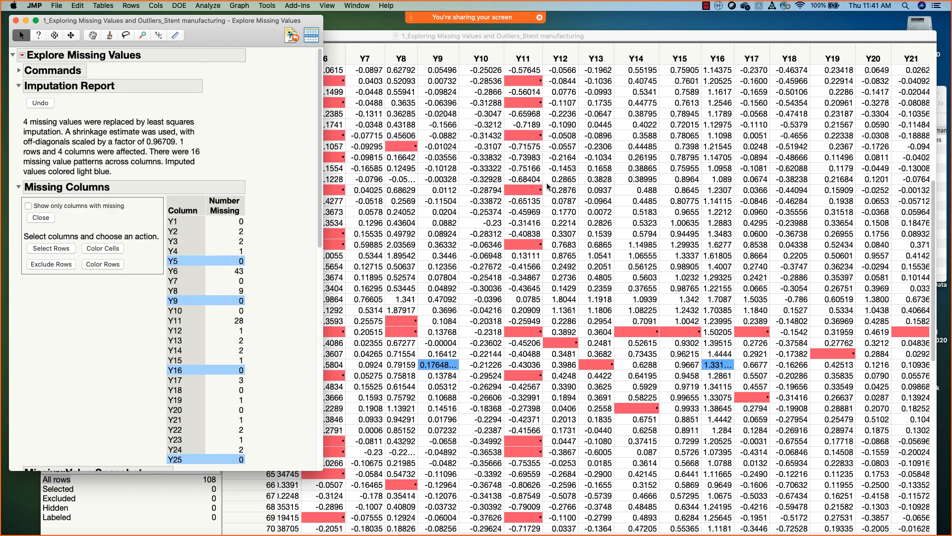
# Select columns Y1 through Y25 in the Missing Columns list and undo the imputation.
pyautogui.click(181, 223)
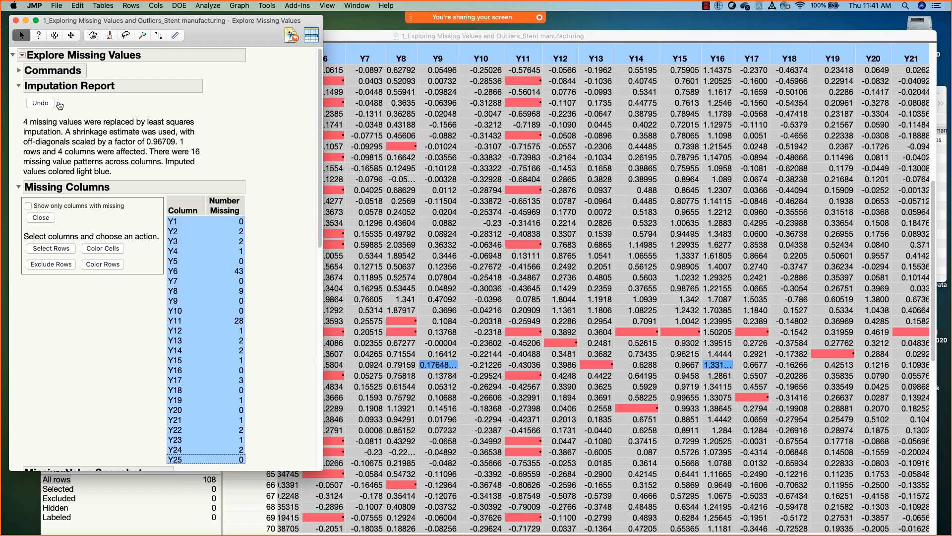
pyautogui.click(45, 104)
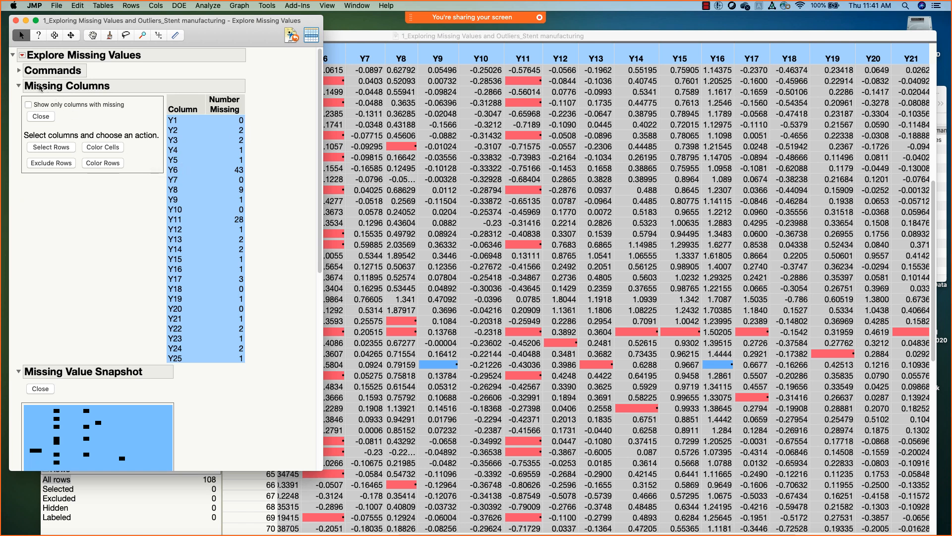
# Impute the missing values in Y1 through Y25 with Multivariate Normal Imputation, using the shrinkage estimator for covariances.
pyautogui.click(19, 71)
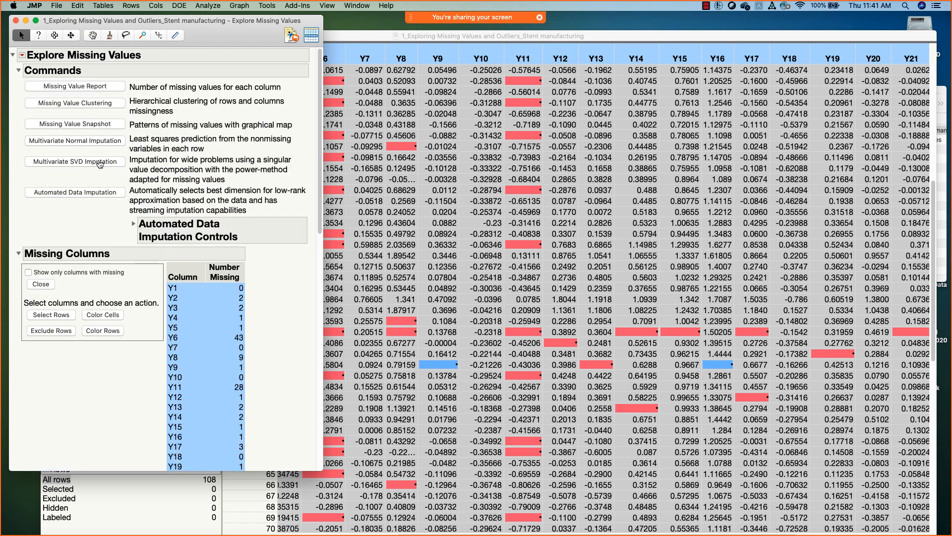
pyautogui.click(94, 140)
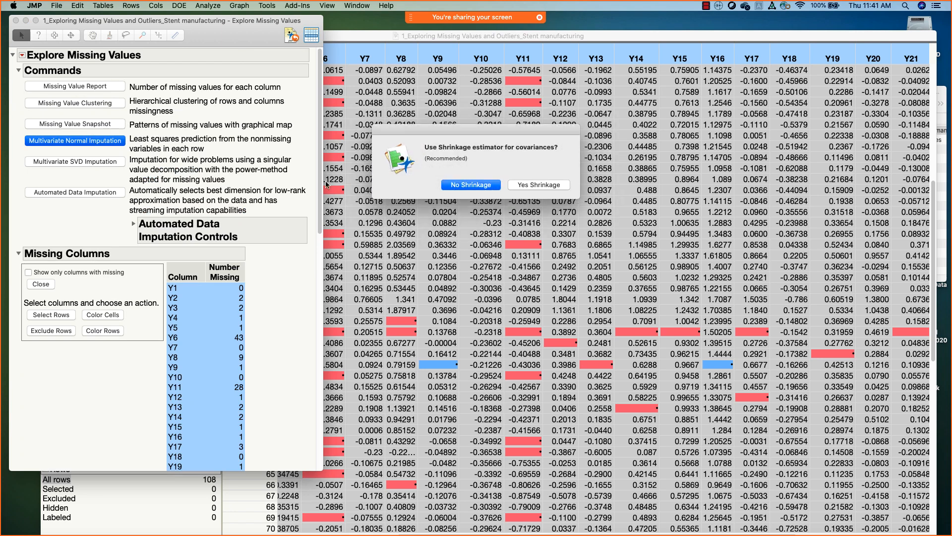
pyautogui.click(524, 186)
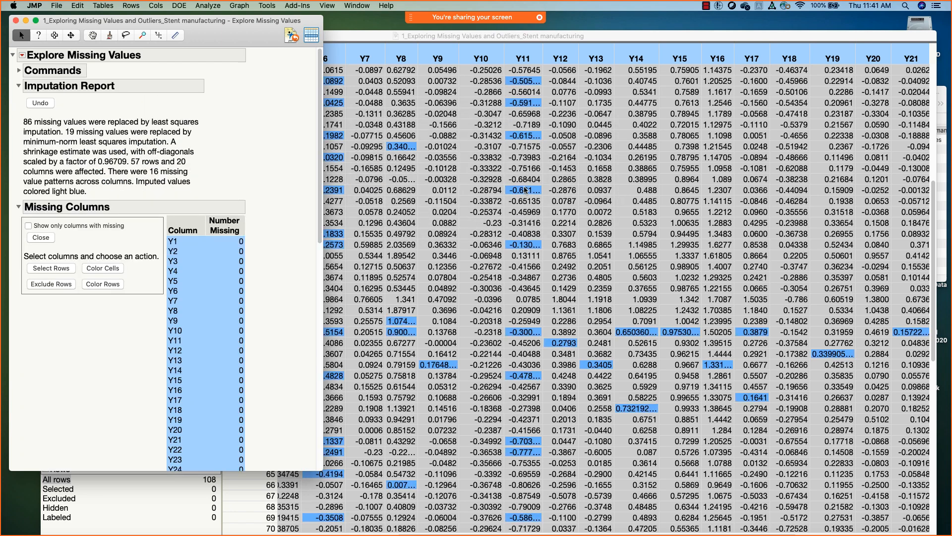
# Bring the stent data table forward, clear its column selection and examine the imputed cells from row 1 across the Y columns.
pyautogui.click(377, 40)
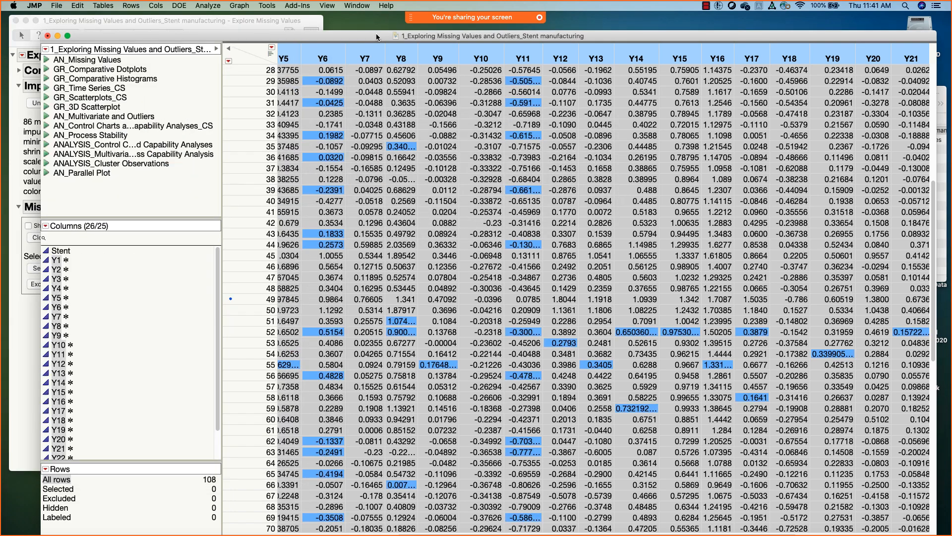
pyautogui.click(255, 52)
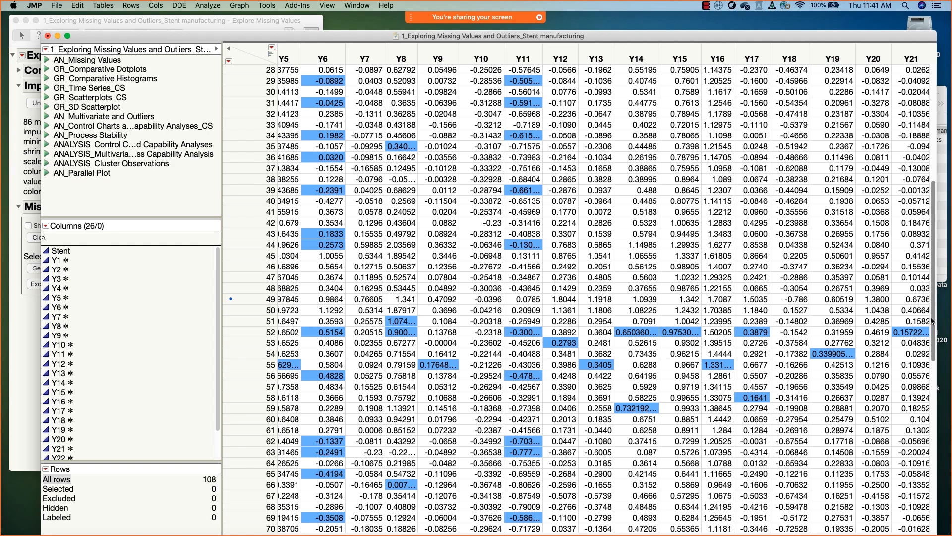
pyautogui.moveTo(931, 321); pyautogui.dragTo(918, 114)
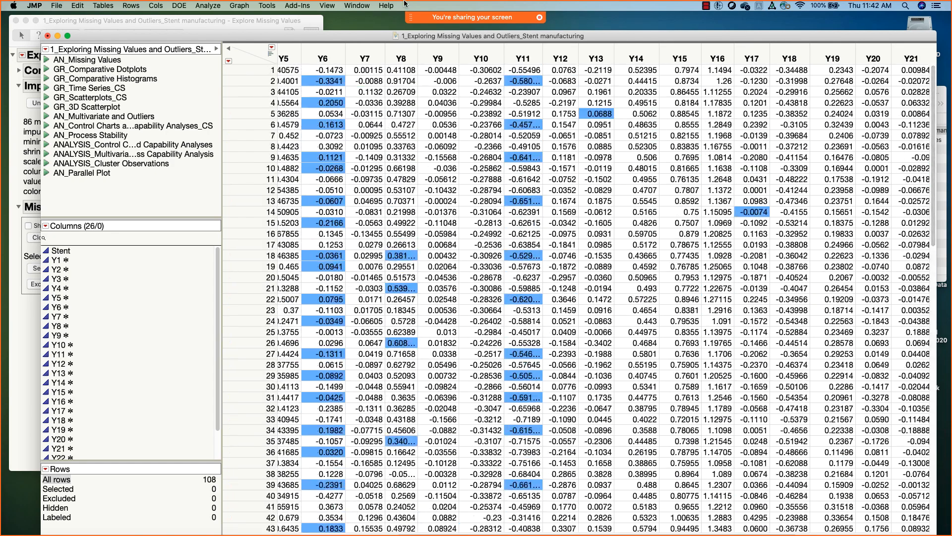
pyautogui.moveTo(361, 32); pyautogui.dragTo(344, 14)
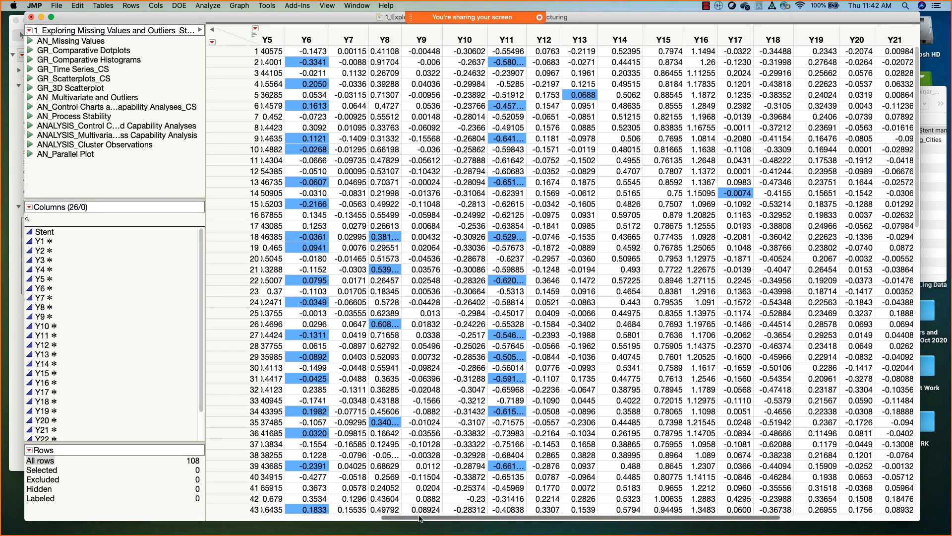
pyautogui.moveTo(419, 519)
pyautogui.mouseDown()
pyautogui.moveTo(266, 515)
pyautogui.moveTo(597, 522)
pyautogui.moveTo(402, 520)
pyautogui.mouseUp()
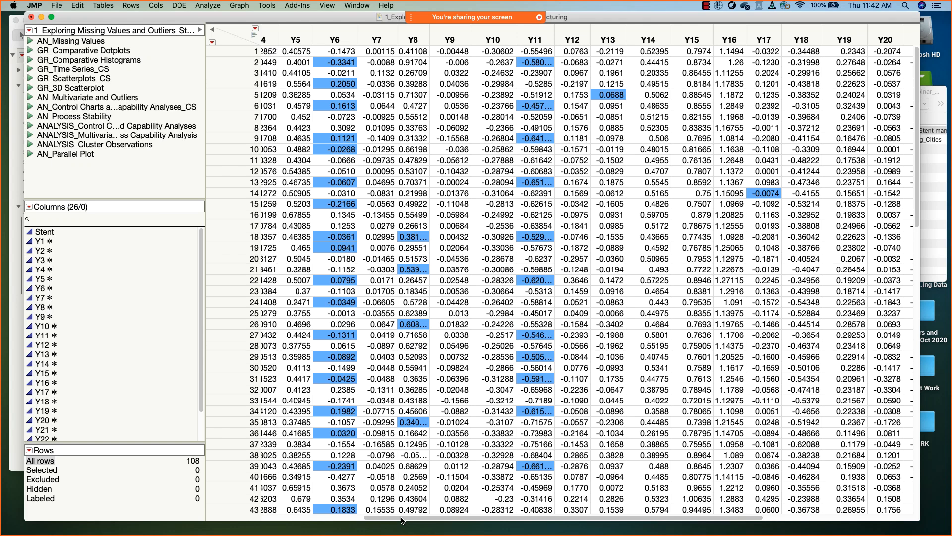
# Close the stent manufacturing data table and all its related windows without saving the changes.
pyautogui.click(32, 18)
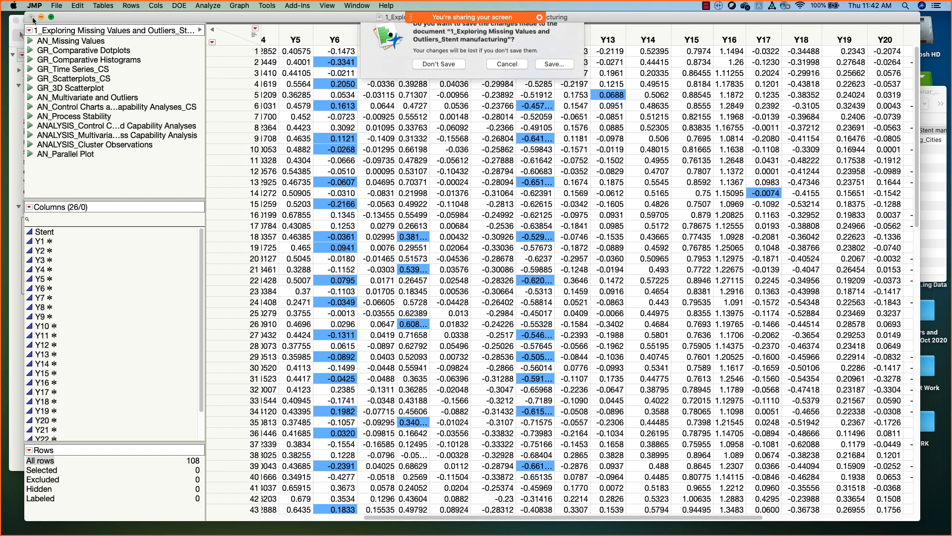
pyautogui.click(444, 77)
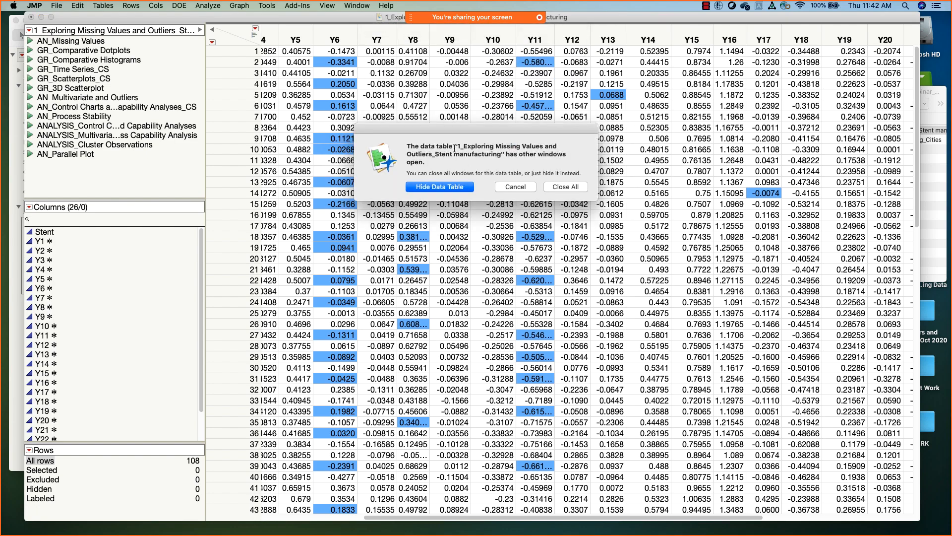
pyautogui.click(562, 187)
# Open the data table 2_Model Building with Informative Missing_Cities from the webinar folder and clear its column selection.
pyautogui.click(840, 195)
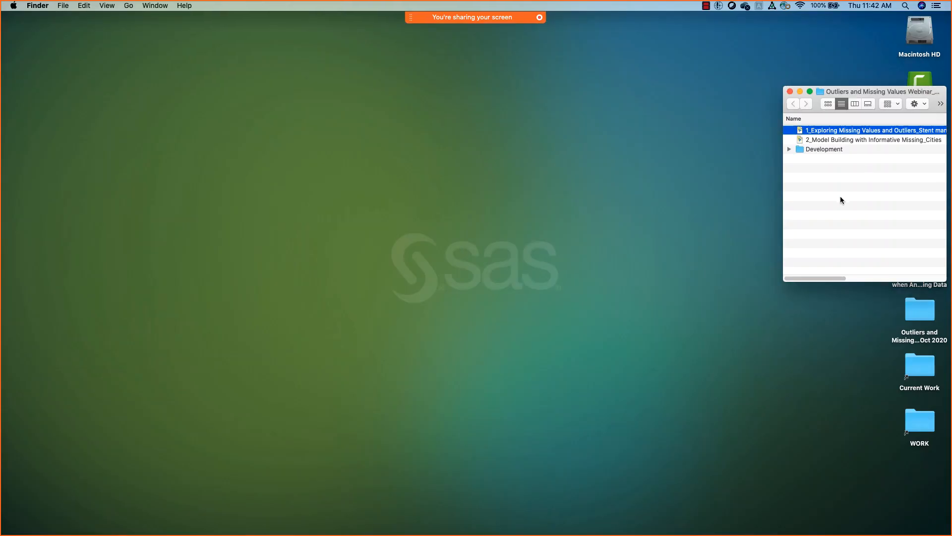
pyautogui.doubleClick(813, 141)
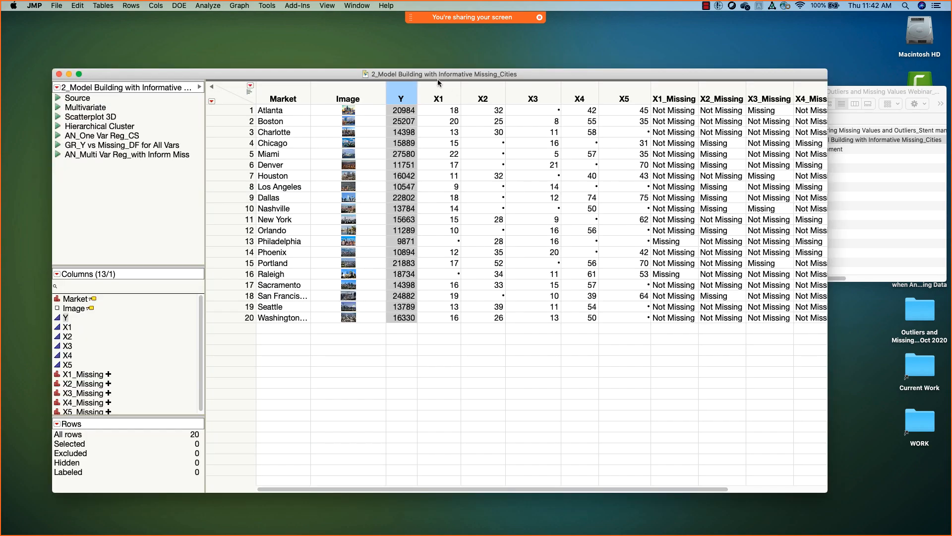
pyautogui.moveTo(437, 77); pyautogui.dragTo(406, 72)
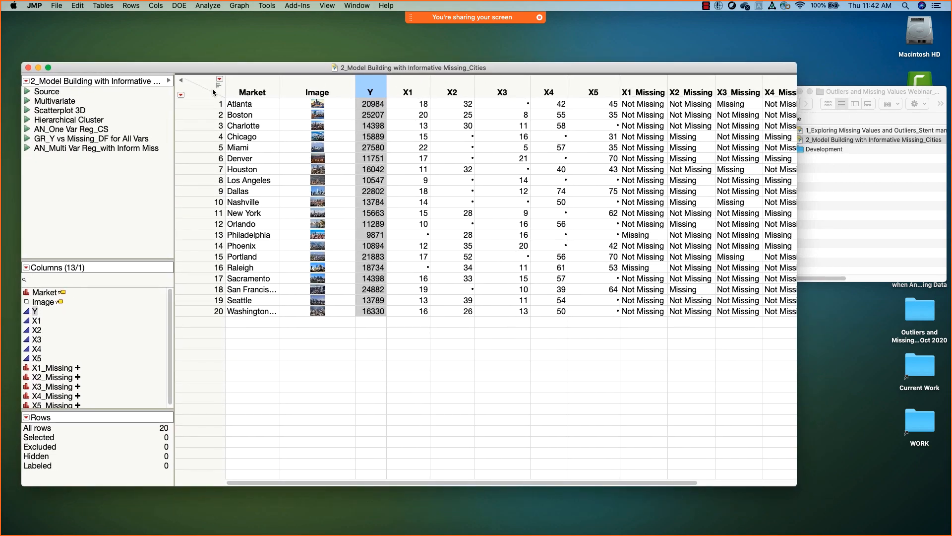
pyautogui.click(207, 83)
# Hide the indicator columns X1_Missing through X5_Missing in the Cities data table.
pyautogui.click(55, 368)
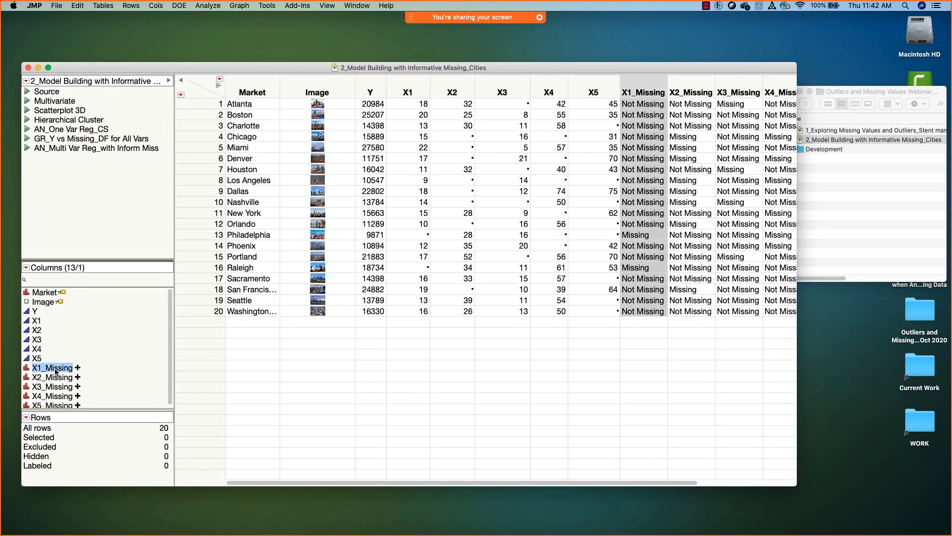
pyautogui.keyDown('shift'); pyautogui.click(56, 406); pyautogui.keyUp('shift')
pyautogui.rightClick(56, 373)
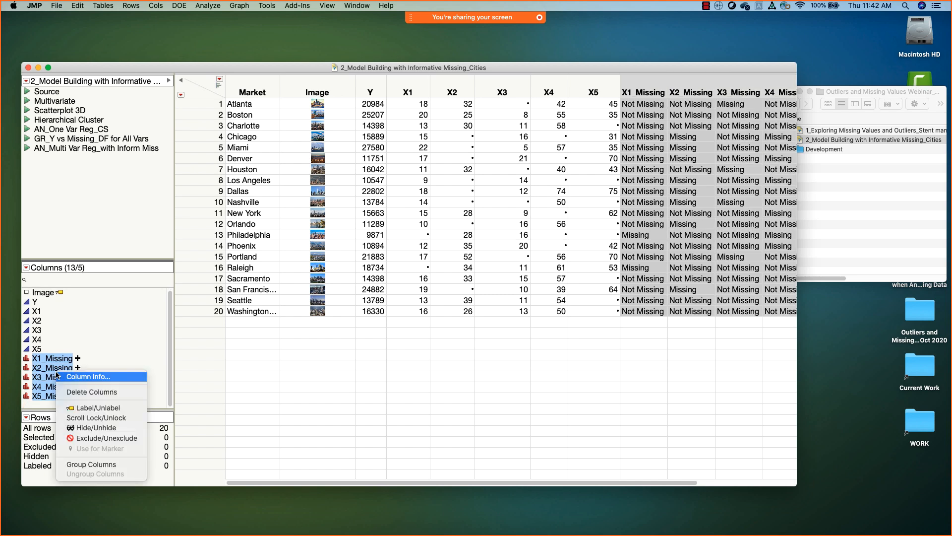
pyautogui.click(127, 432)
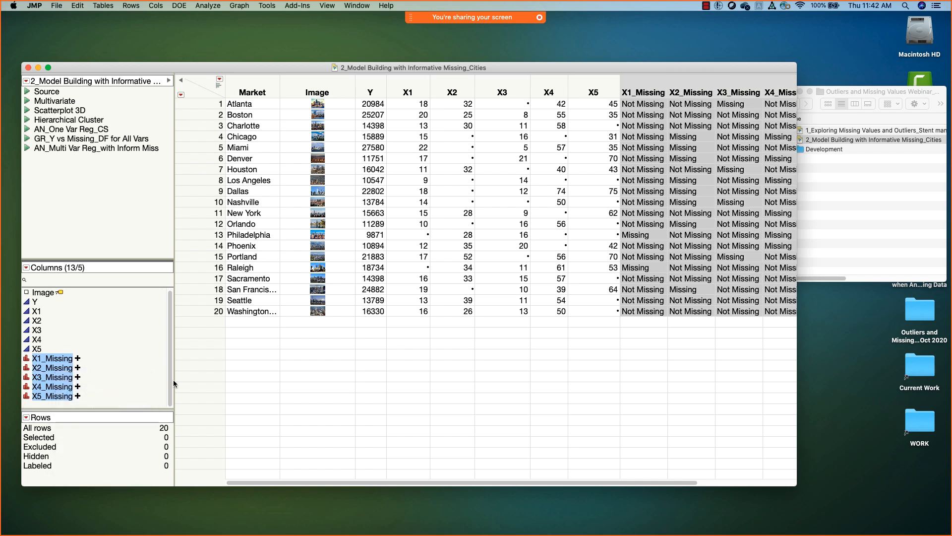
pyautogui.moveTo(424, 67); pyautogui.dragTo(431, 50)
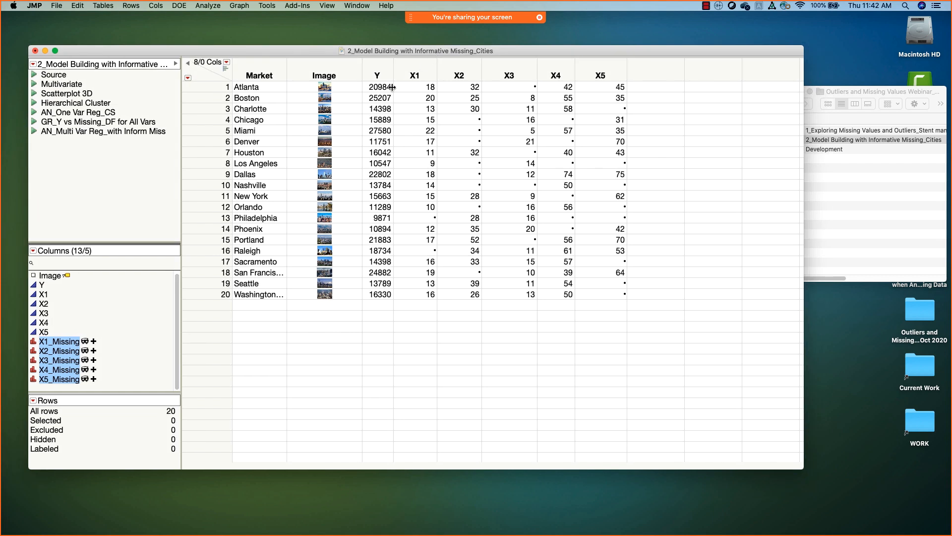
# Examine the response column Y and the predictor columns X1 through X5 for missing values, leaving no column selected.
pyautogui.click(373, 70)
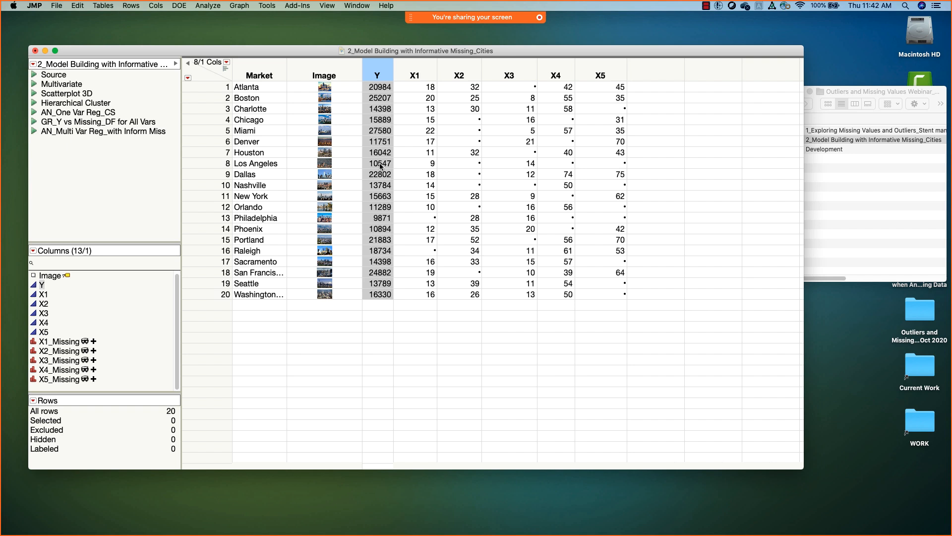
pyautogui.click(422, 76)
pyautogui.click(452, 72)
pyautogui.click(505, 71)
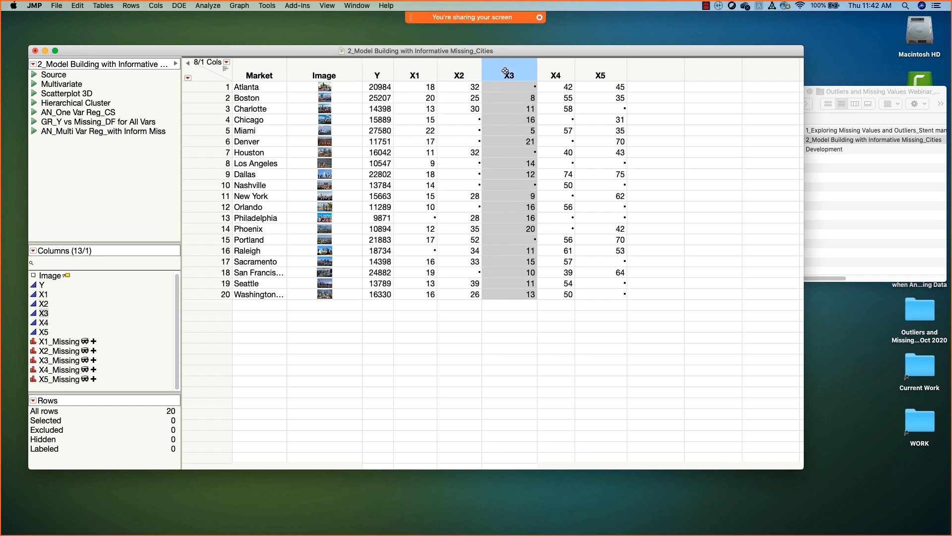
pyautogui.click(547, 71)
pyautogui.click(605, 70)
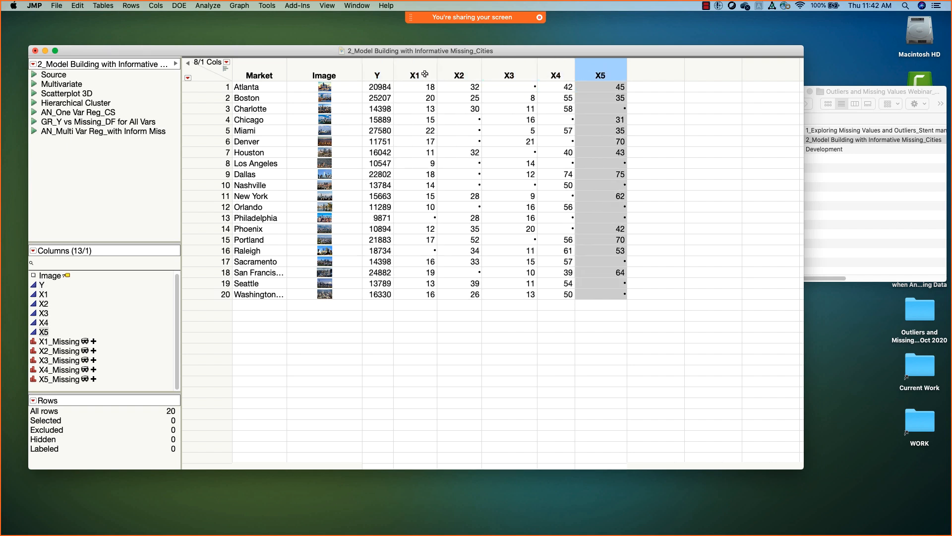
pyautogui.click(425, 74)
pyautogui.click(455, 74)
pyautogui.click(495, 75)
pyautogui.click(544, 75)
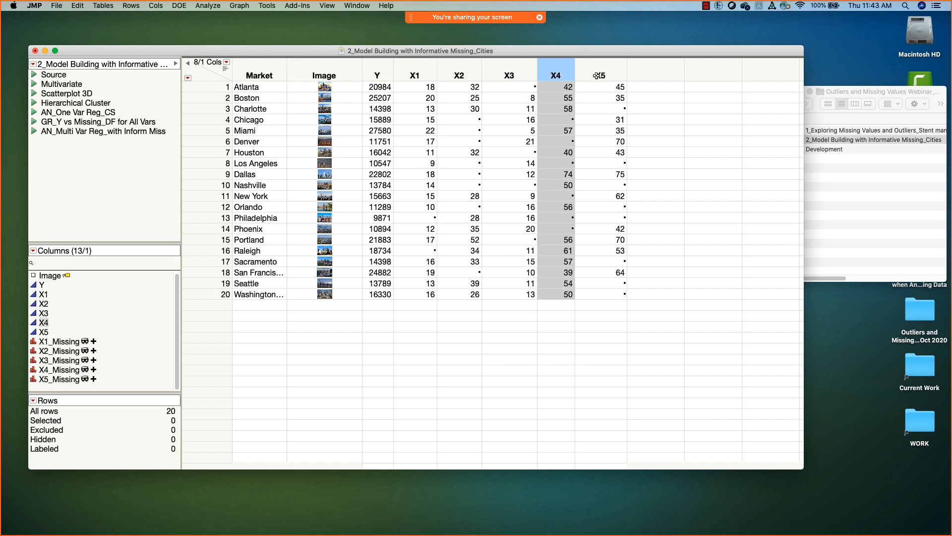
pyautogui.click(597, 76)
pyautogui.click(212, 70)
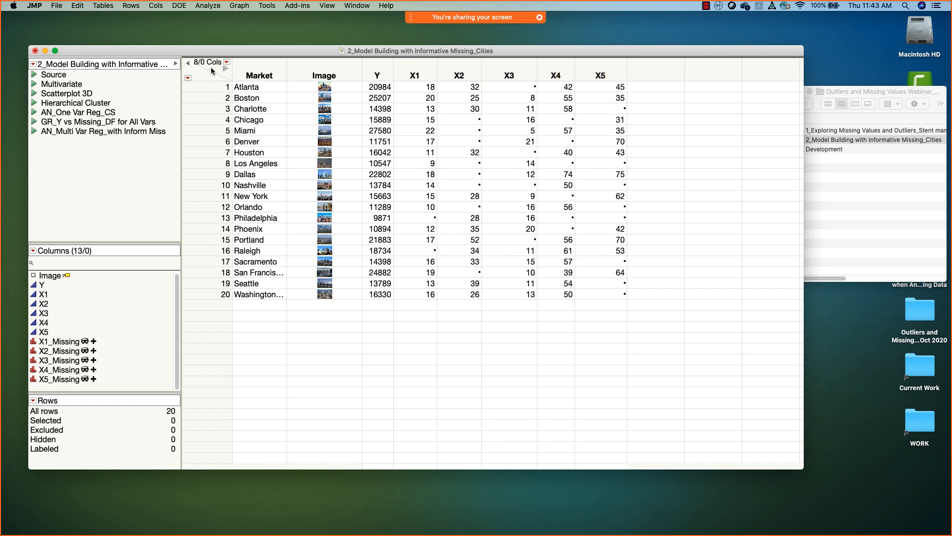
pyautogui.moveTo(211, 53); pyautogui.dragTo(192, 44)
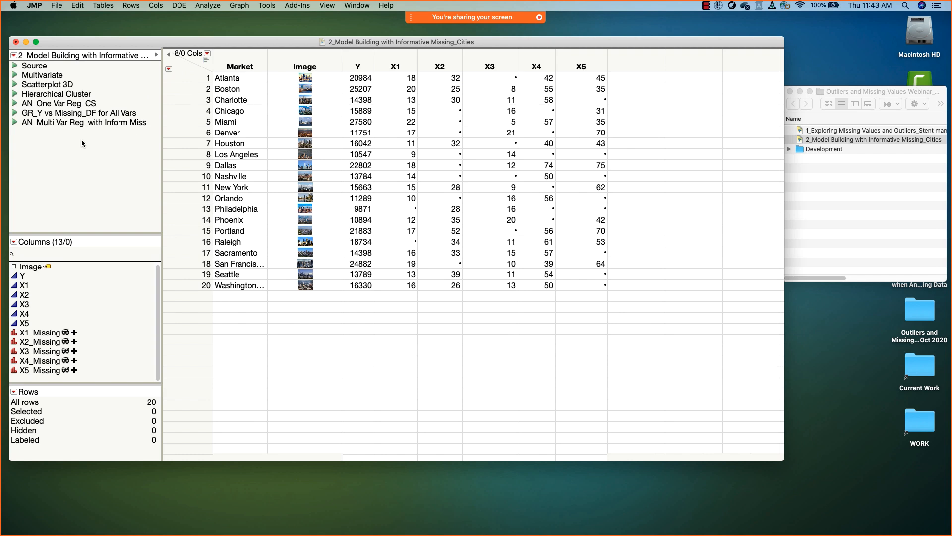
# Run the saved AN_One Var Reg_CS script to produce the bivariate fit of Y by X1 with column switchers.
pyautogui.click(15, 105)
pyautogui.moveTo(274, 94); pyautogui.dragTo(252, 51)
pyautogui.click(206, 6)
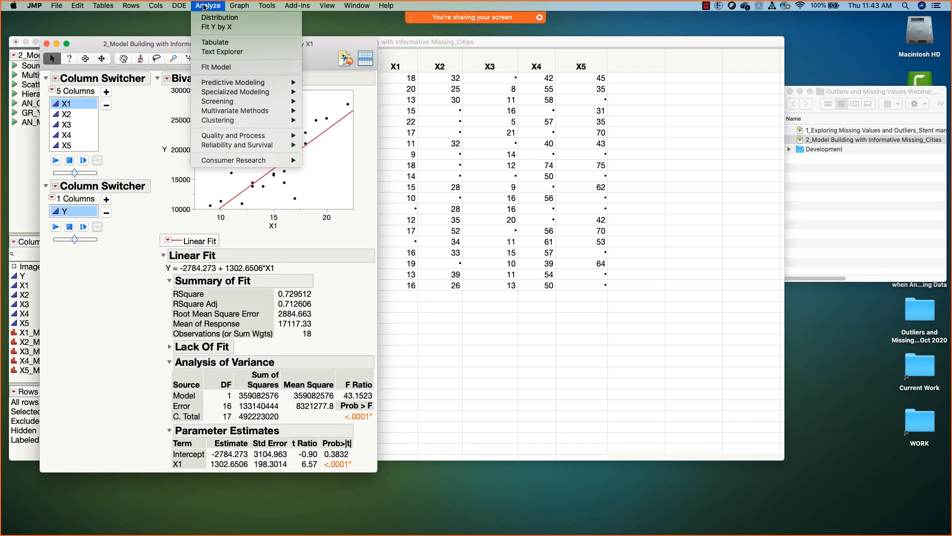
pyautogui.click(317, 57)
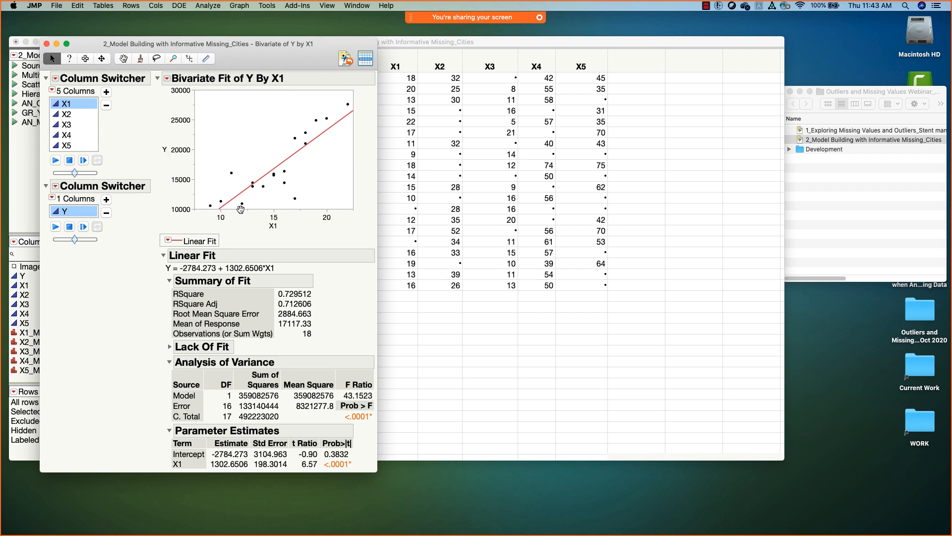
# Remove the column switcher for Y from the bivariate report and shift the plot's Y axis to show values below 10000.
pyautogui.click(56, 187)
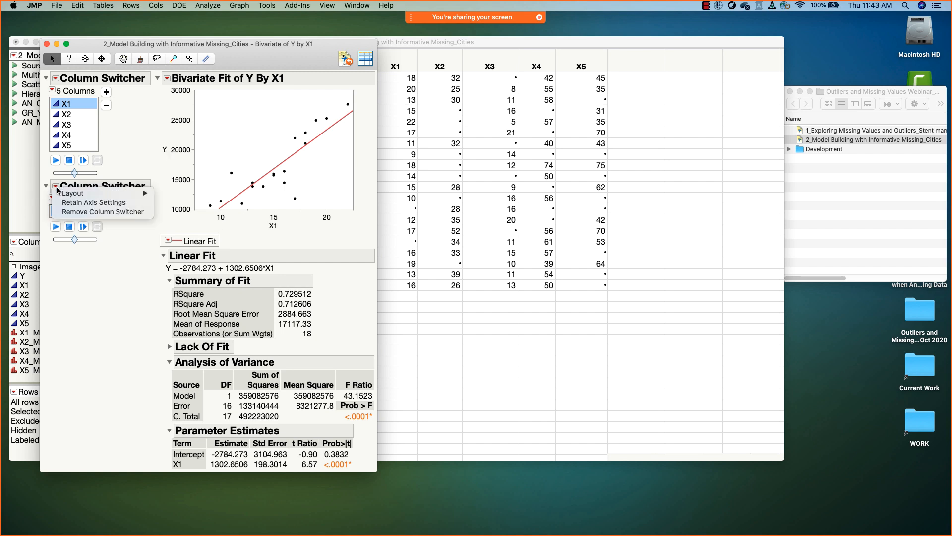
pyautogui.click(73, 213)
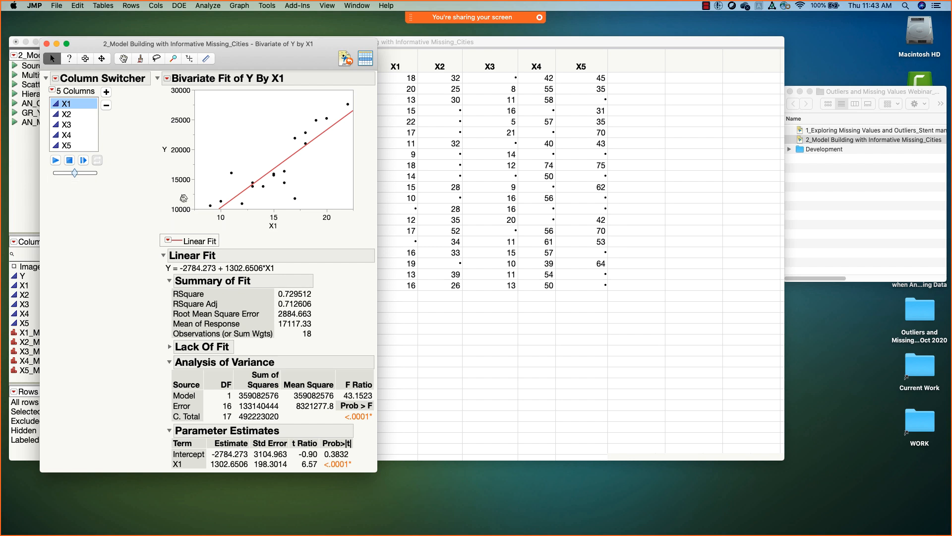
pyautogui.moveTo(184, 198); pyautogui.dragTo(185, 177)
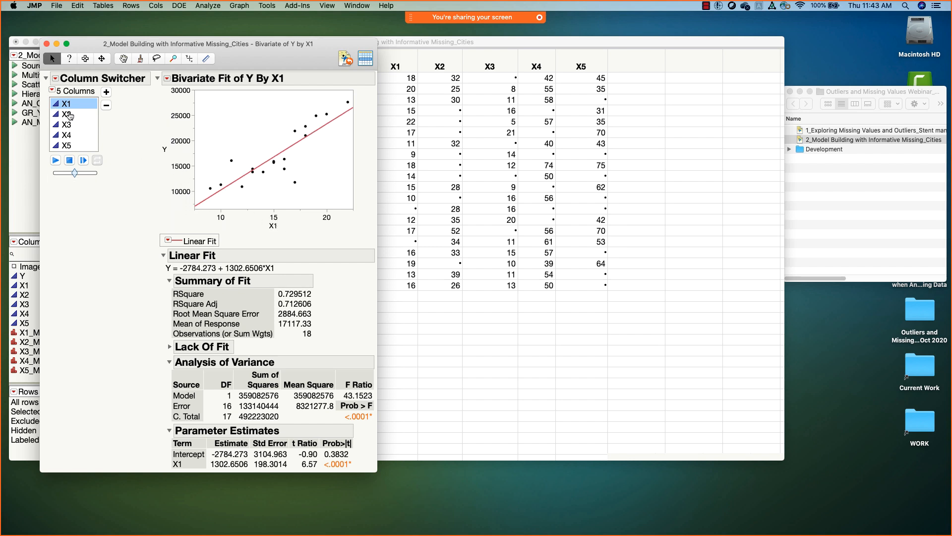
# Switch the regression predictor through X2, X3, X4 and X5 to view each linear fit against Y.
pyautogui.click(74, 115)
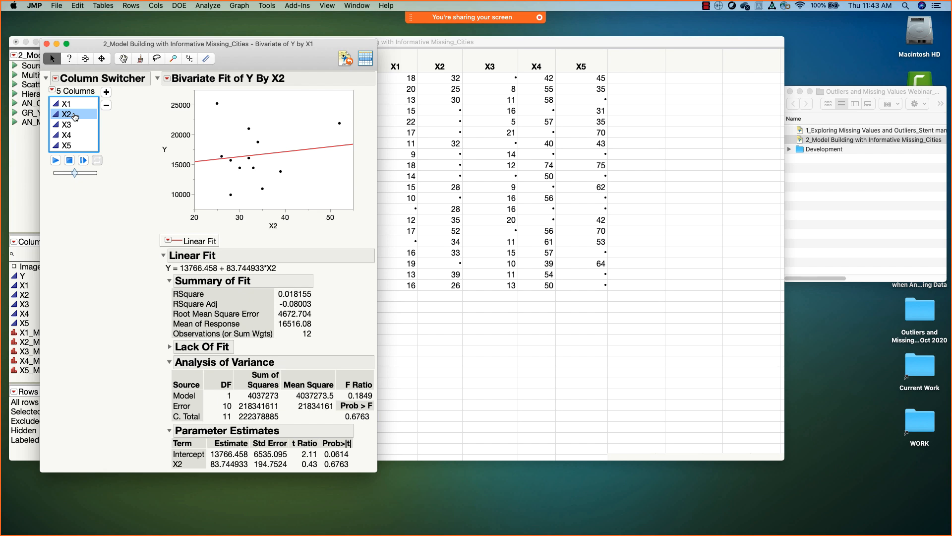
pyautogui.click(70, 125)
pyautogui.click(71, 137)
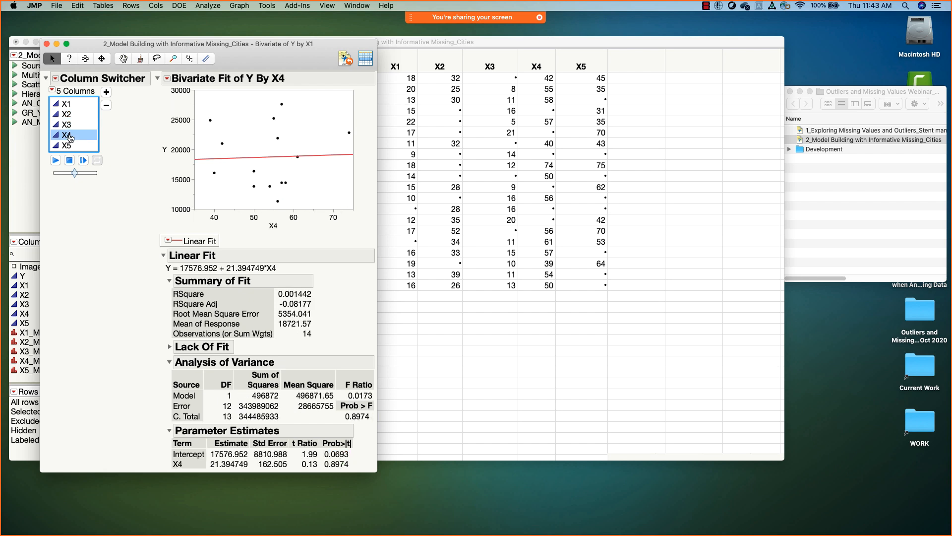
pyautogui.click(71, 146)
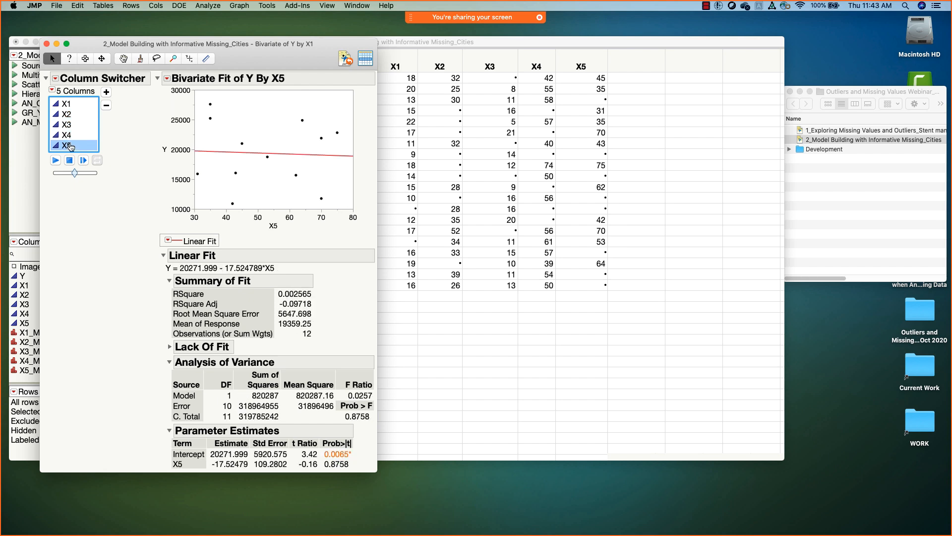
# Compare the X1 and X2 regressions, examining RSquare for X1 and the Prob > F and parameter significance for X2.
pyautogui.click(68, 105)
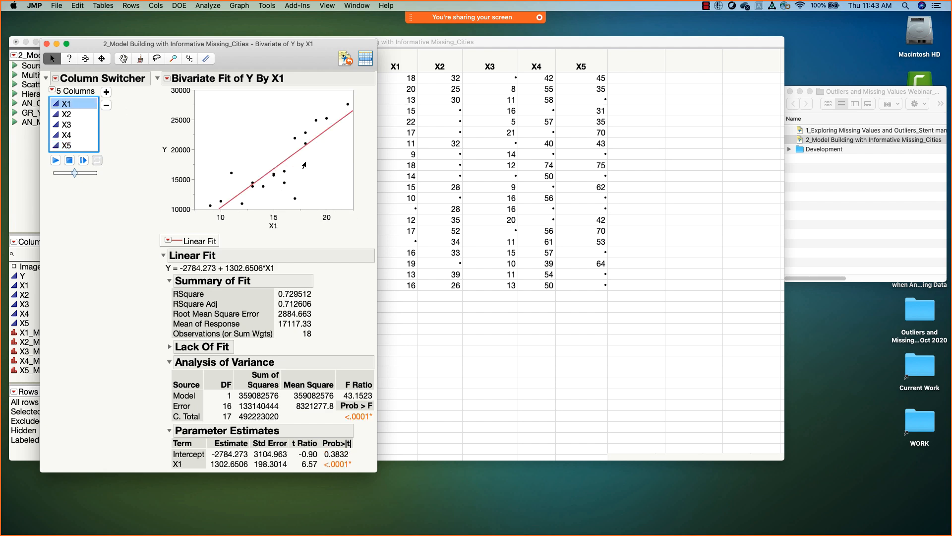
pyautogui.moveTo(324, 289)
pyautogui.mouseDown()
pyautogui.moveTo(300, 276)
pyautogui.moveTo(313, 300)
pyautogui.moveTo(318, 290)
pyautogui.mouseUp()
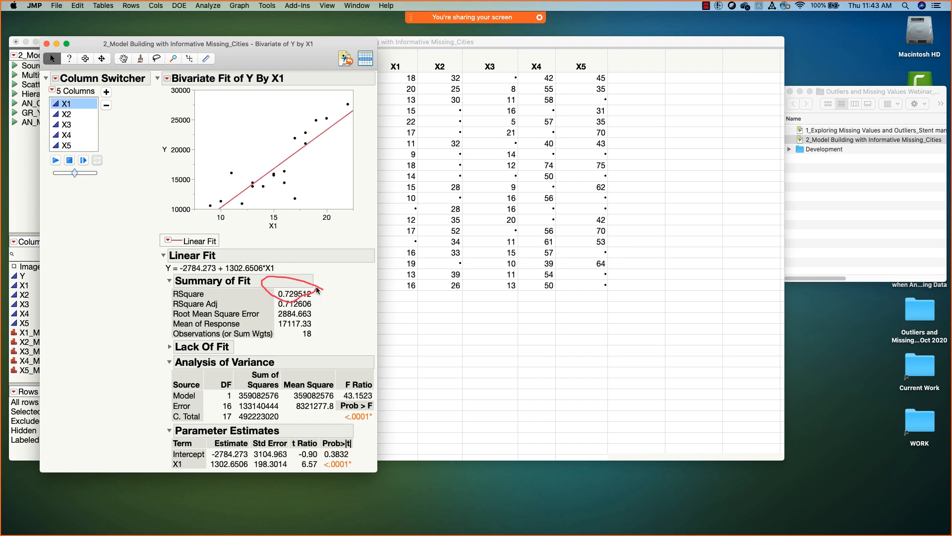
pyautogui.click(75, 117)
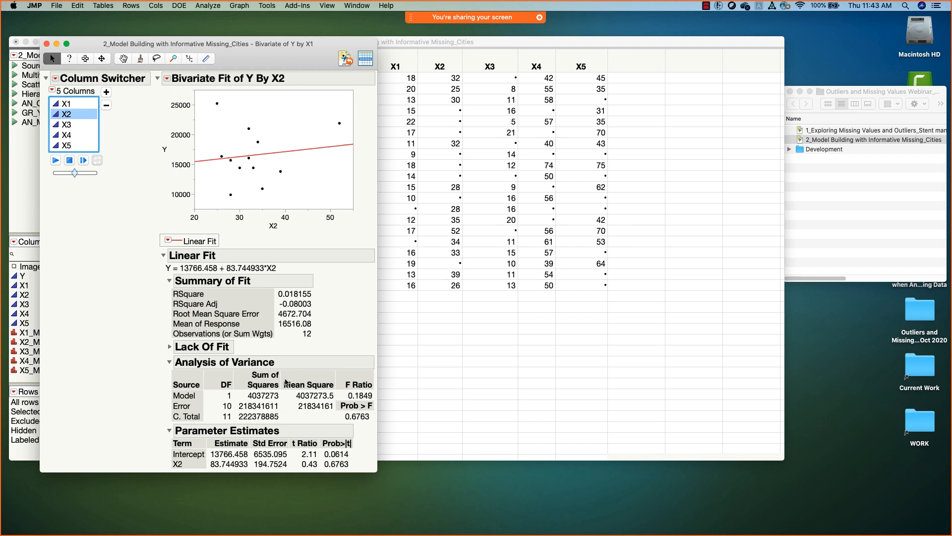
pyautogui.moveTo(322, 408); pyautogui.dragTo(377, 437)
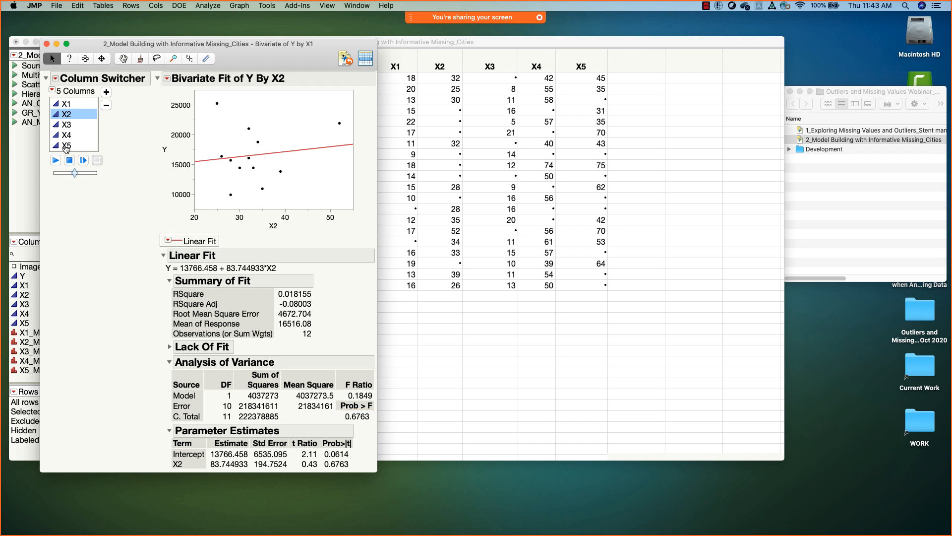
# Switch the regression predictor through X3, X4 and X5 to view each linear fit, and return to the Cities data table.
pyautogui.click(70, 128)
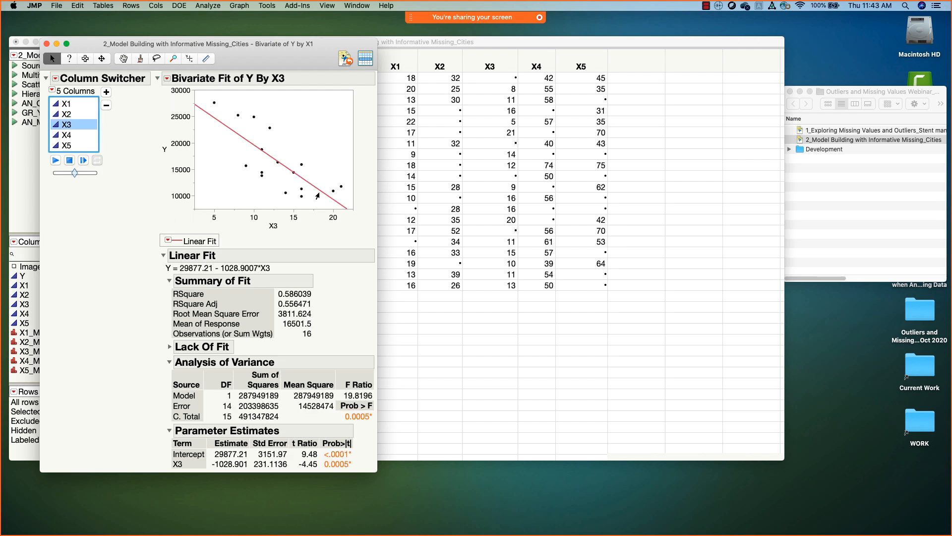
pyautogui.click(66, 138)
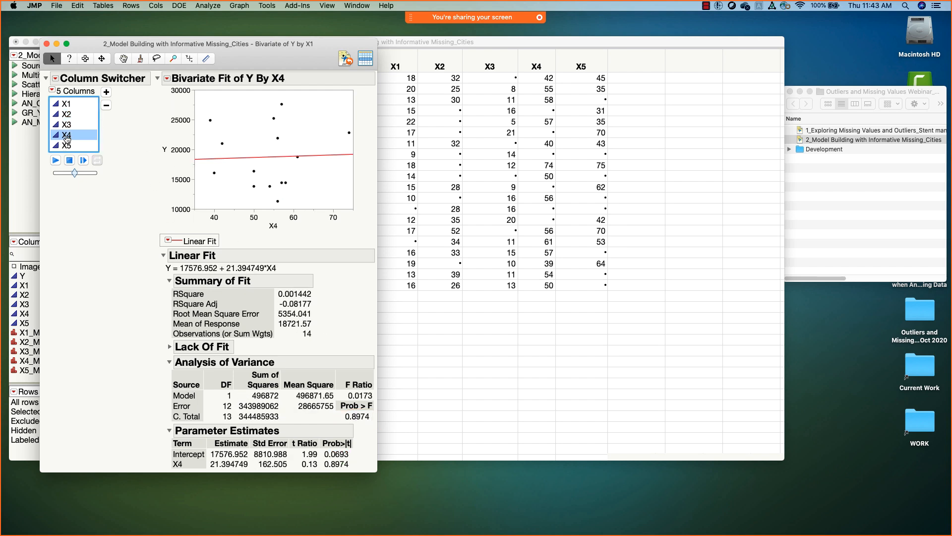
pyautogui.click(69, 145)
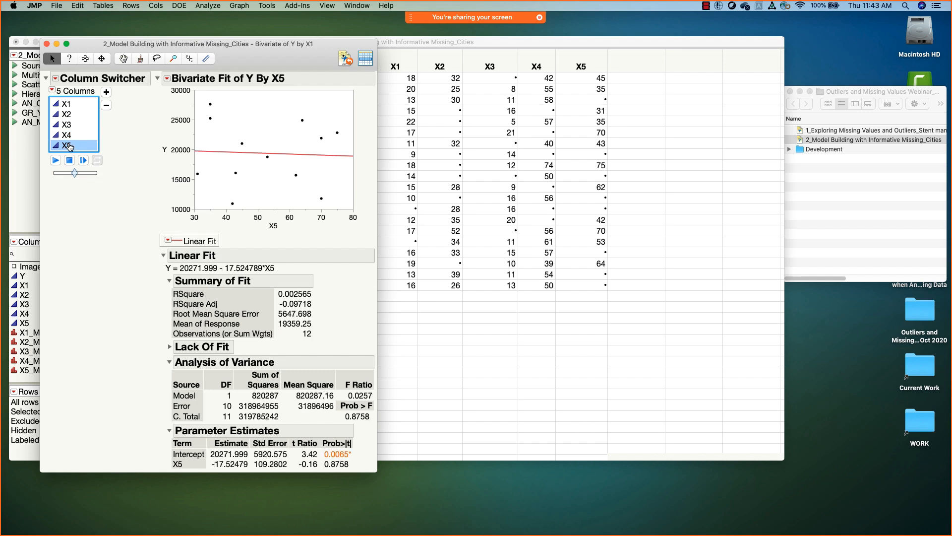
pyautogui.moveTo(253, 55); pyautogui.dragTo(230, 90)
pyautogui.click(195, 45)
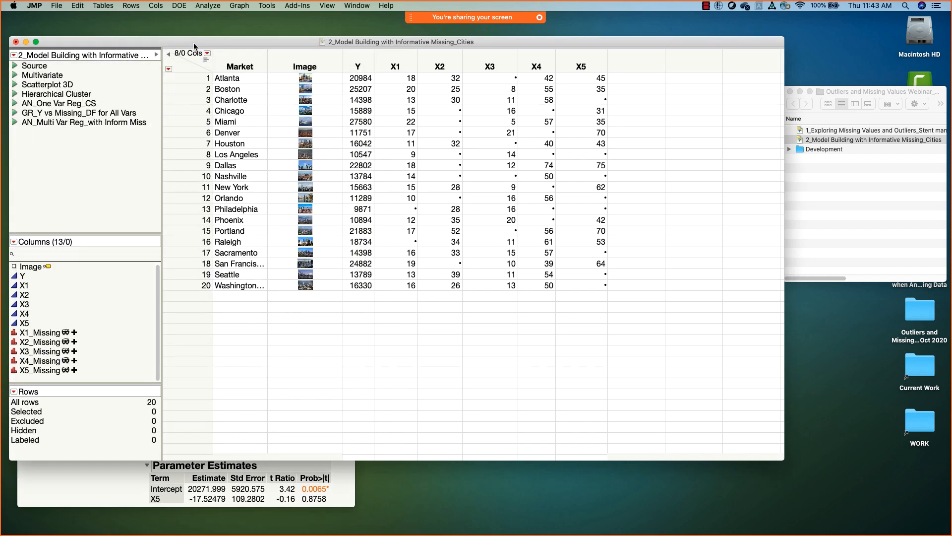
pyautogui.click(15, 113)
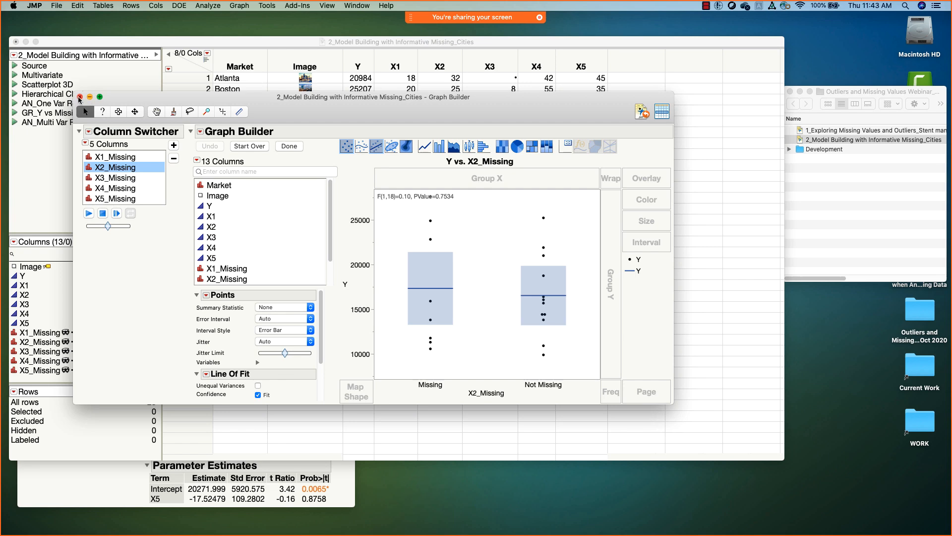
pyautogui.click(89, 98)
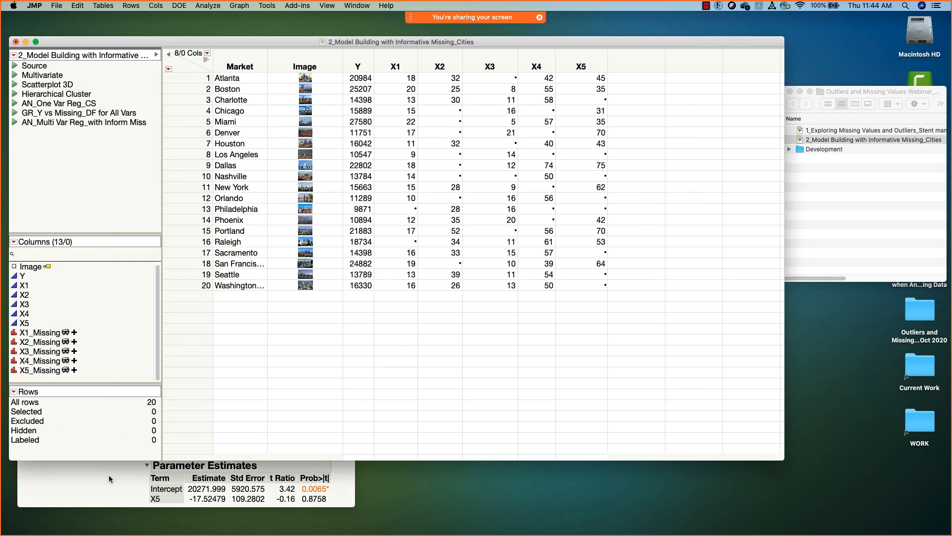
pyautogui.click(109, 475)
pyautogui.moveTo(229, 94); pyautogui.dragTo(221, 102)
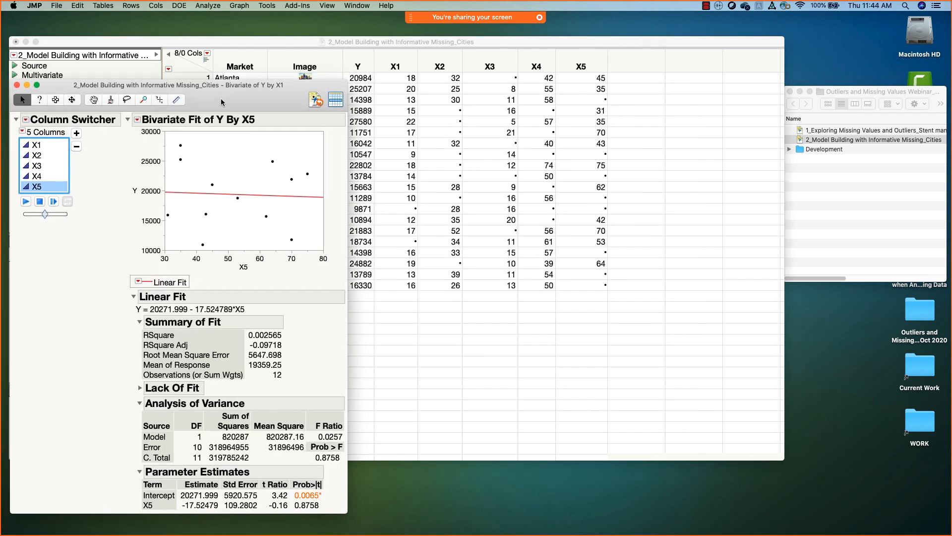
pyautogui.click(216, 42)
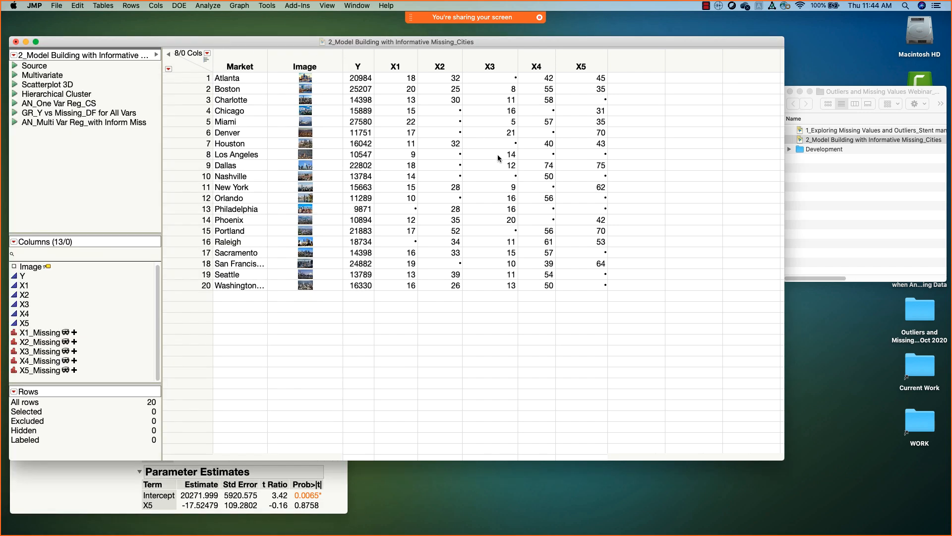
# Start a Fit Model specification with Y as the response and X1 through X5 as model effects.
pyautogui.click(202, 7)
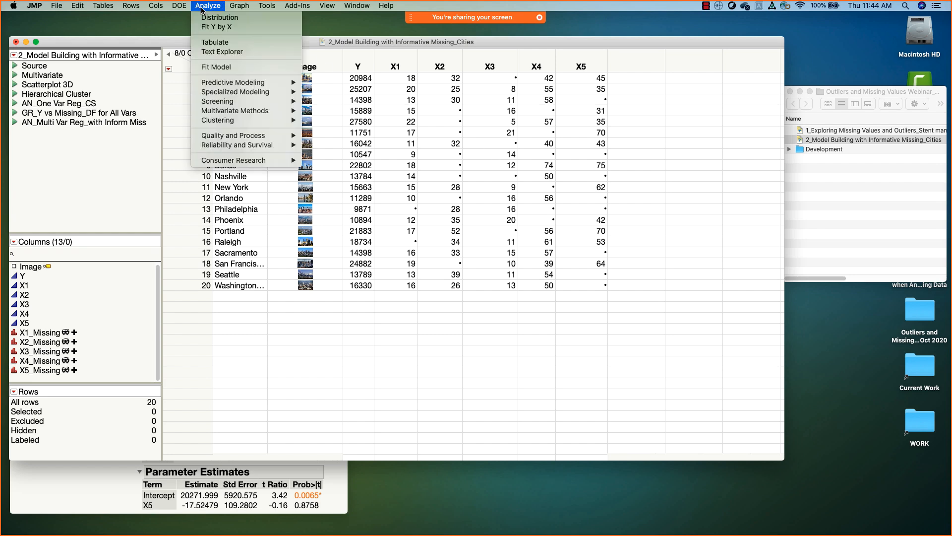
pyautogui.click(230, 67)
pyautogui.click(122, 184)
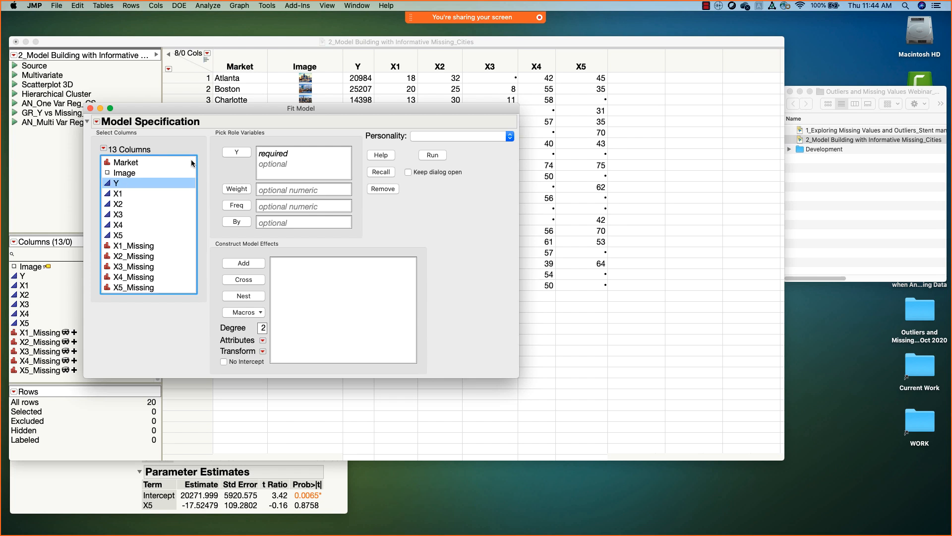
pyautogui.click(239, 156)
pyautogui.moveTo(253, 110); pyautogui.dragTo(266, 93)
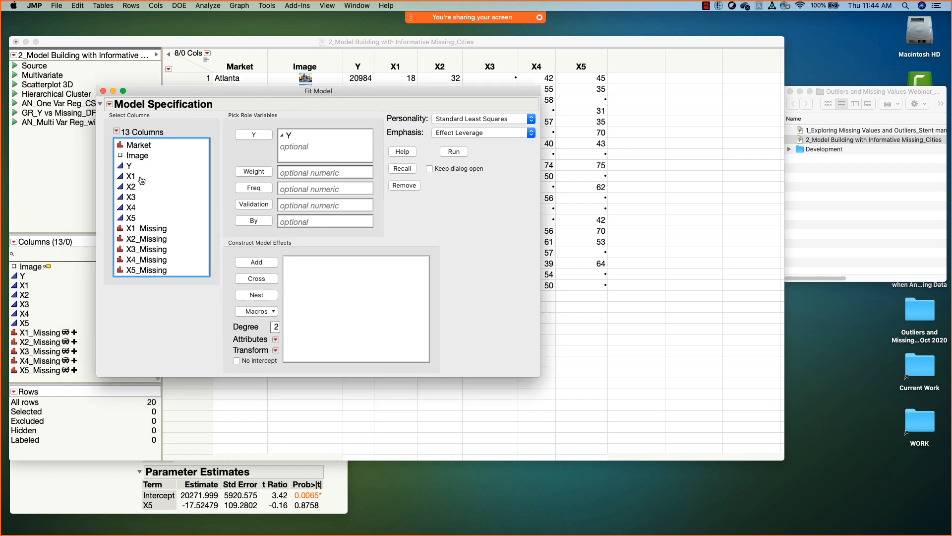
pyautogui.moveTo(141, 177); pyautogui.dragTo(140, 214)
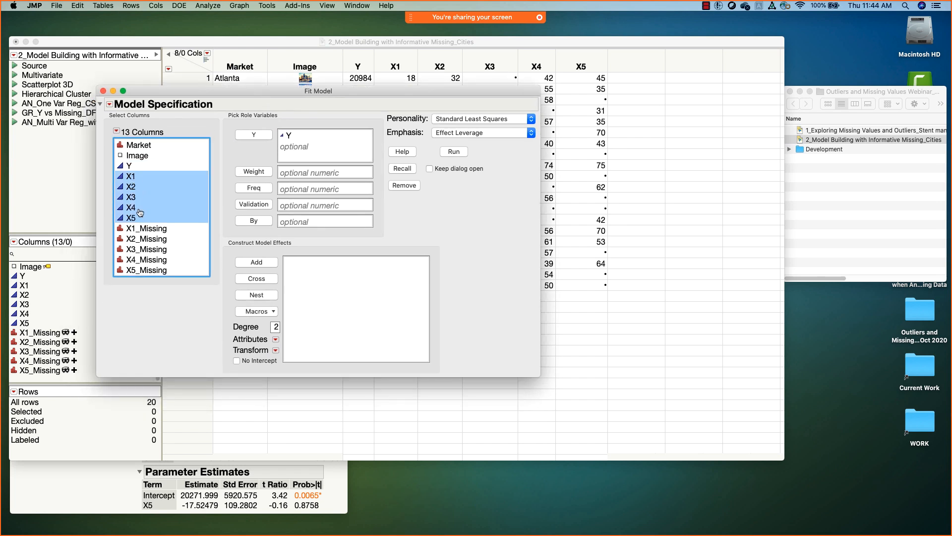
pyautogui.click(265, 265)
# Set the model's emphasis to Minimal Report and run the standard least squares fit without Informative Missing.
pyautogui.click(485, 131)
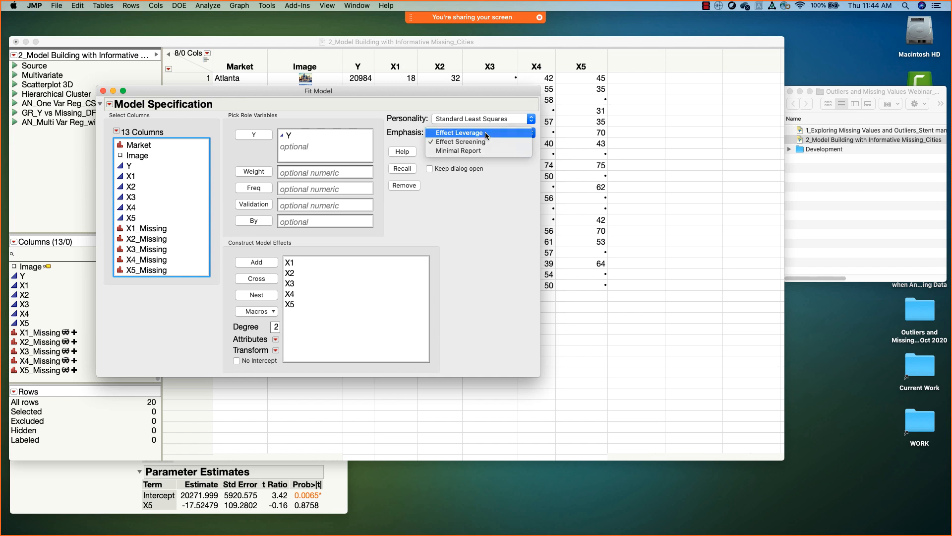
pyautogui.click(489, 151)
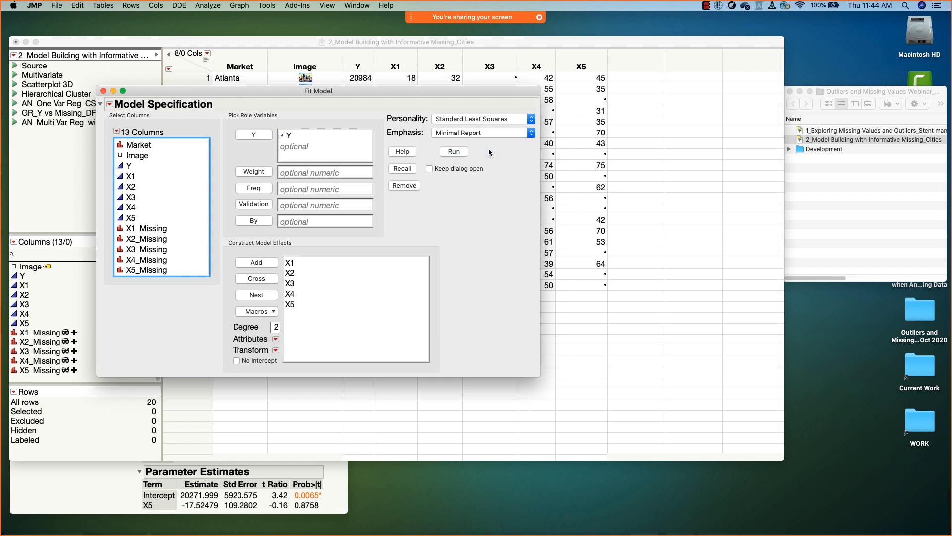
pyautogui.moveTo(468, 94); pyautogui.dragTo(486, 79)
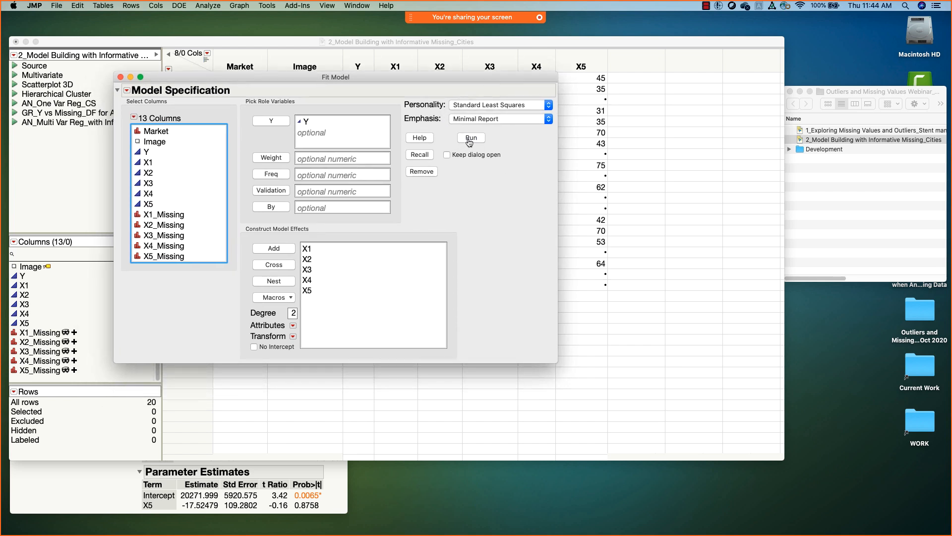
pyautogui.click(128, 92)
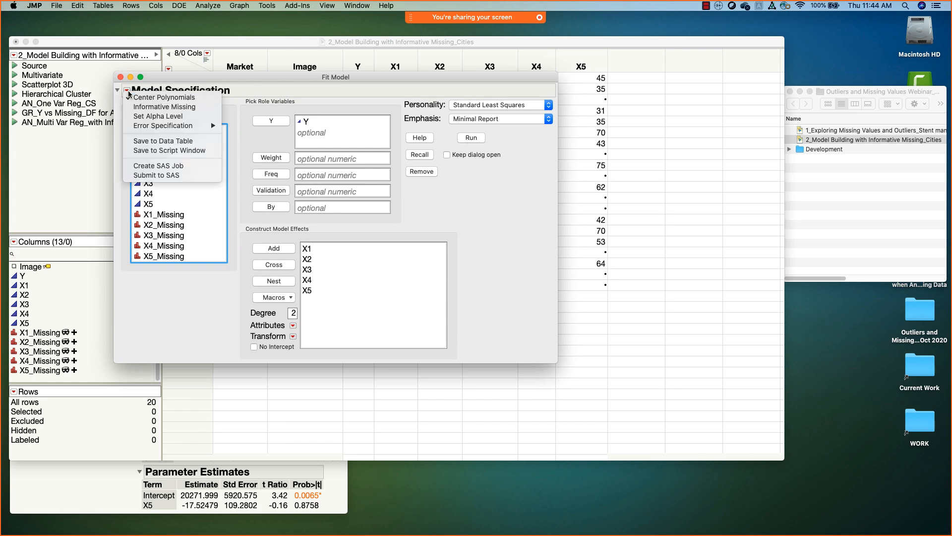
pyautogui.click(500, 218)
pyautogui.click(471, 138)
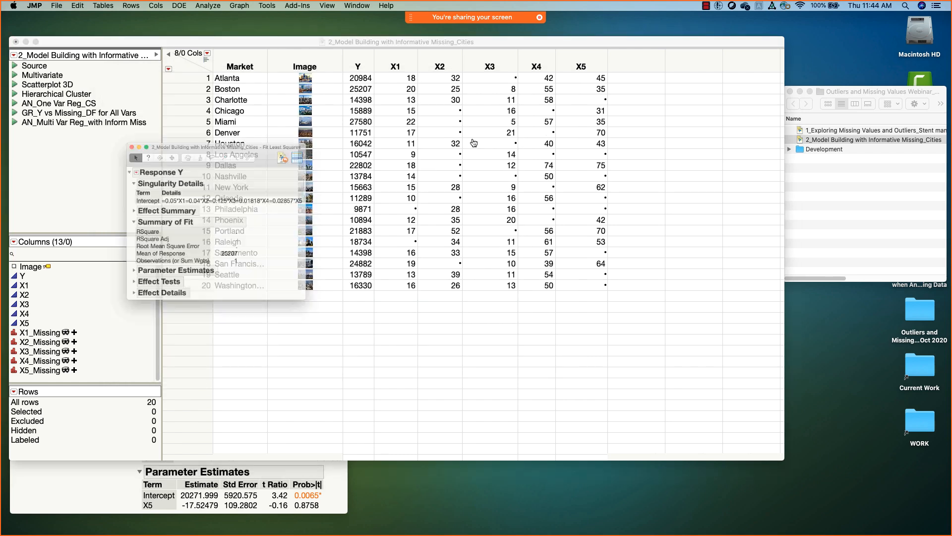
# Enlarge the Fit Least Squares report, examine its Summary of Fit observation count, and shift the report aside.
pyautogui.moveTo(290, 154); pyautogui.dragTo(432, 96)
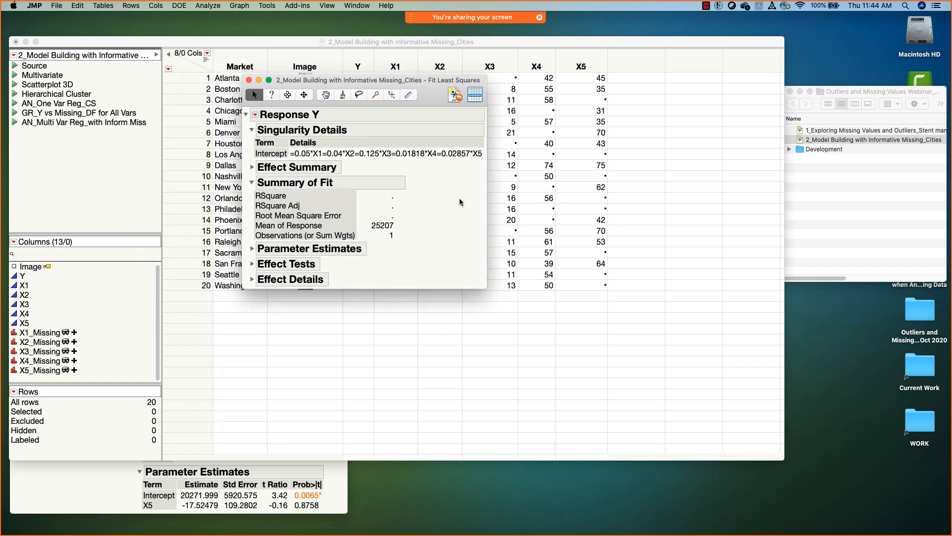
pyautogui.moveTo(488, 284); pyautogui.dragTo(689, 370)
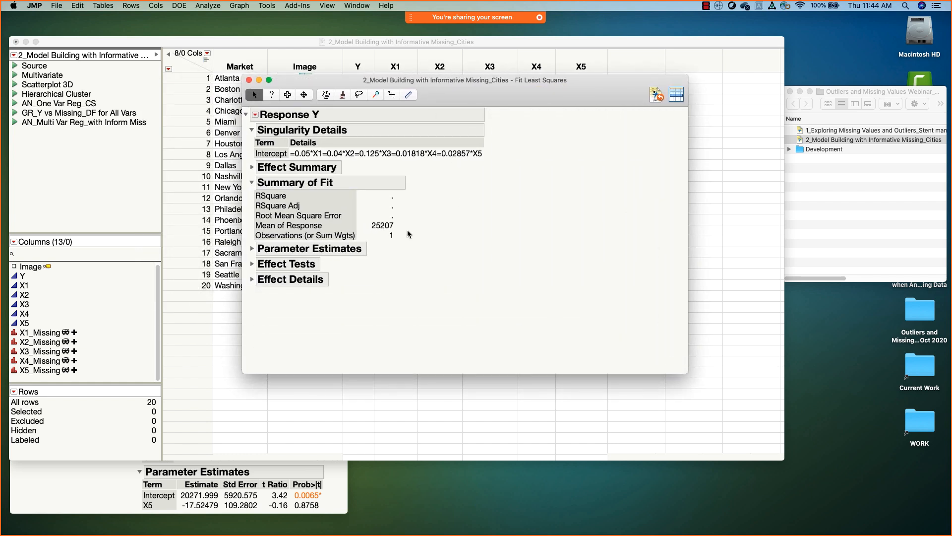
pyautogui.moveTo(407, 235)
pyautogui.mouseDown()
pyautogui.moveTo(393, 228)
pyautogui.moveTo(400, 246)
pyautogui.moveTo(412, 233)
pyautogui.mouseUp()
pyautogui.moveTo(428, 88)
pyautogui.mouseDown()
pyautogui.moveTo(543, 108)
pyautogui.moveTo(575, 126)
pyautogui.mouseUp()
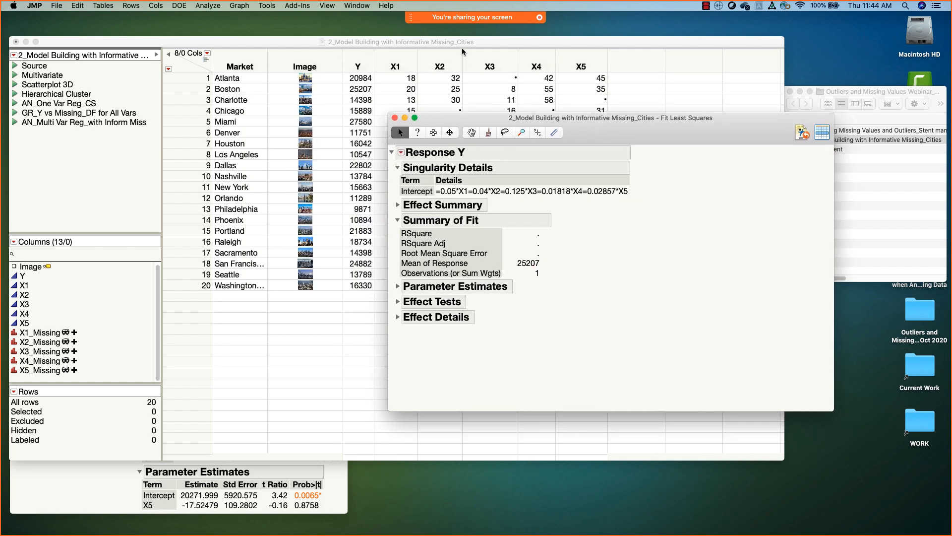
# Create a Missing Data Pattern table from the Cities data for Y and X1 through X5.
pyautogui.click(458, 42)
pyautogui.click(189, 78)
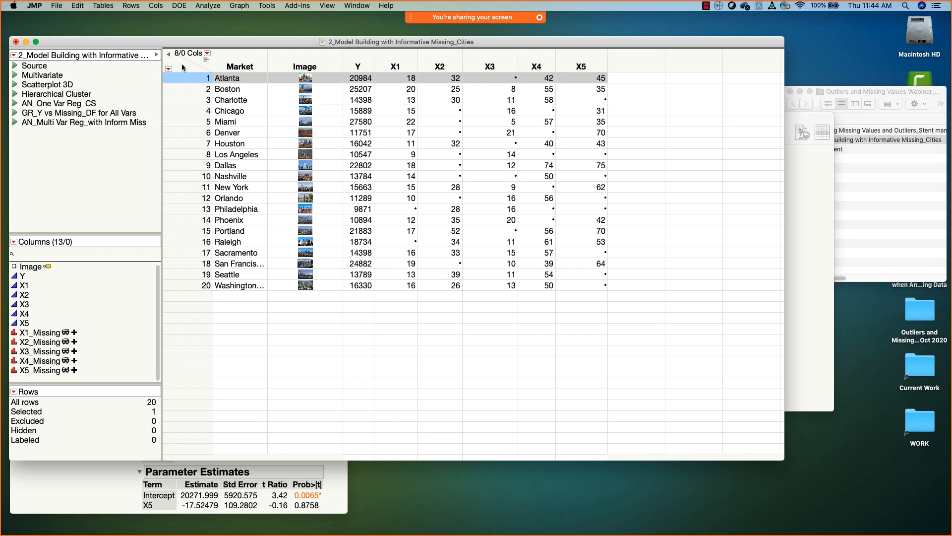
pyautogui.click(183, 68)
pyautogui.click(114, 7)
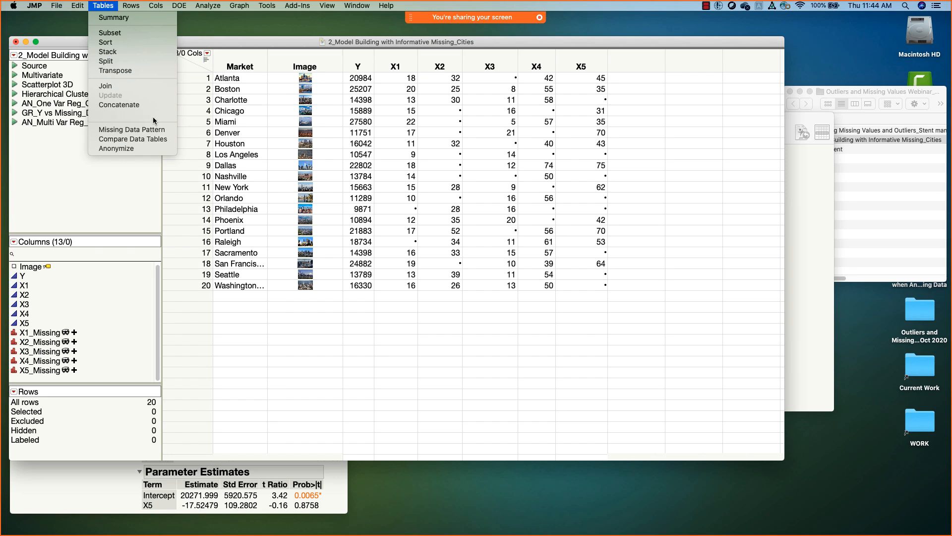
pyautogui.click(158, 129)
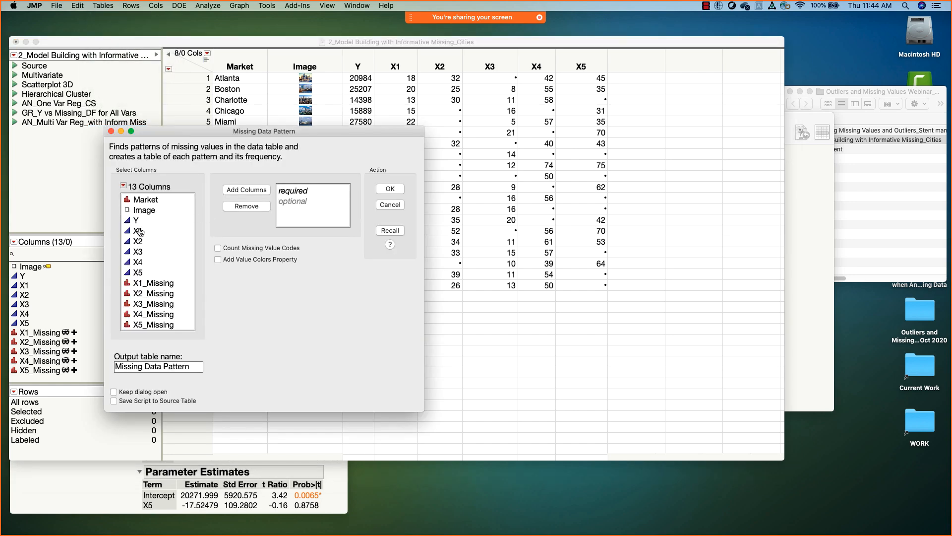
pyautogui.moveTo(141, 220); pyautogui.dragTo(147, 273)
pyautogui.click(246, 189)
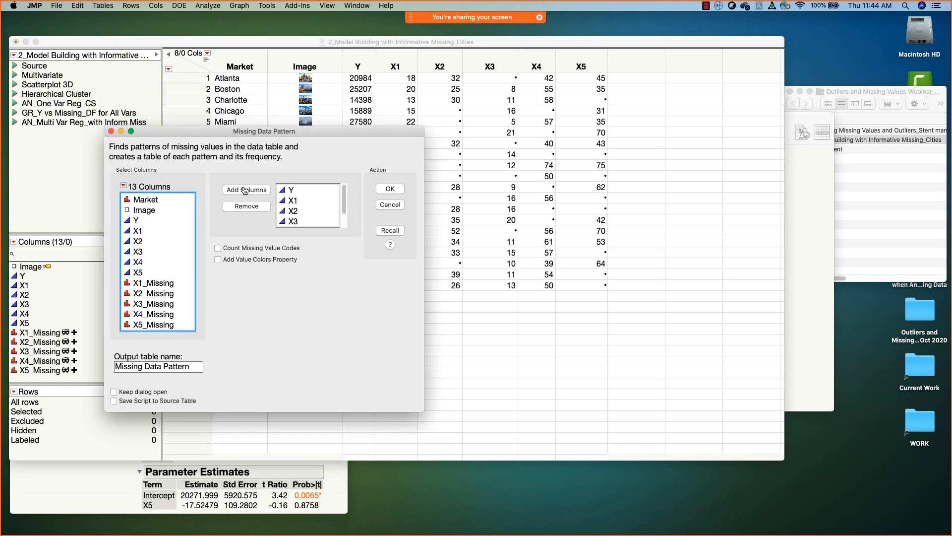
pyautogui.click(390, 188)
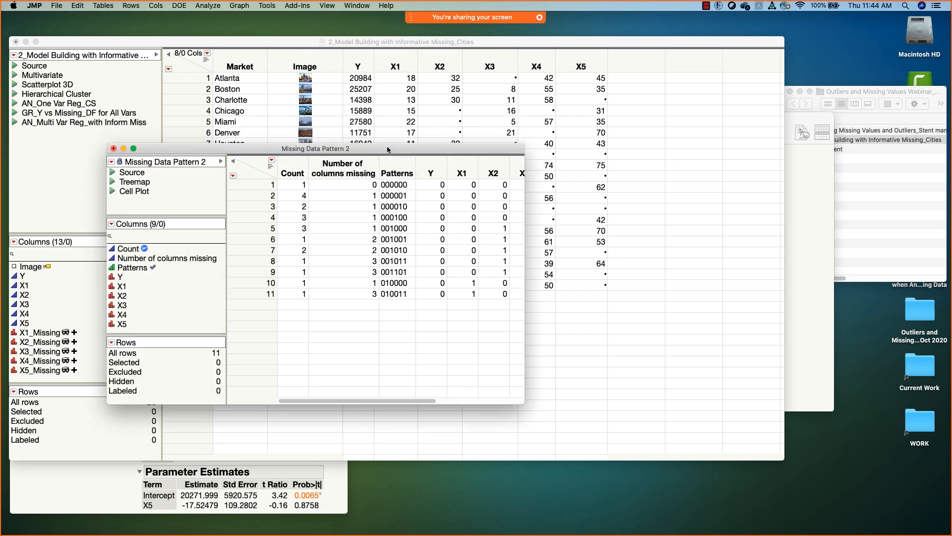
# Widen the Patterns column and select pattern rows 1 through 5 one at a time to examine the matching cities.
pyautogui.moveTo(389, 213); pyautogui.dragTo(416, 214)
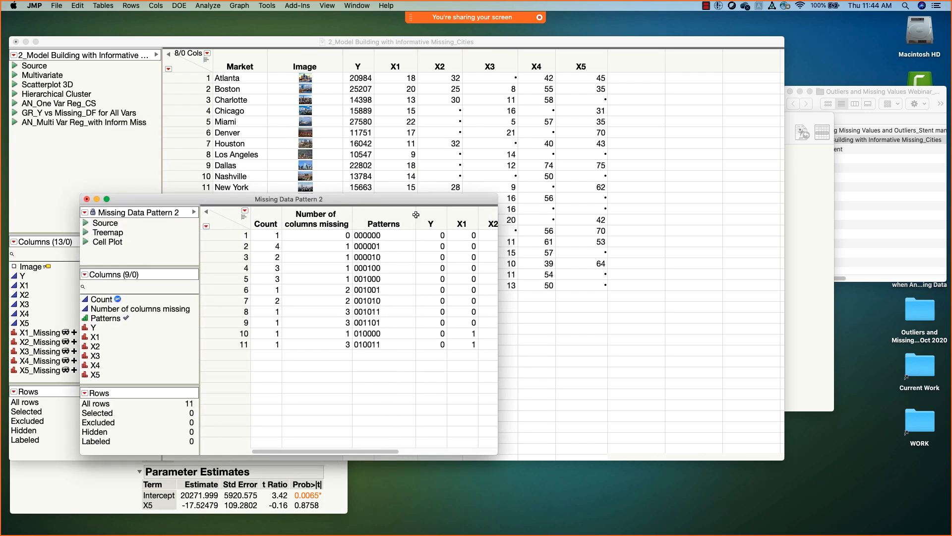
pyautogui.click(243, 236)
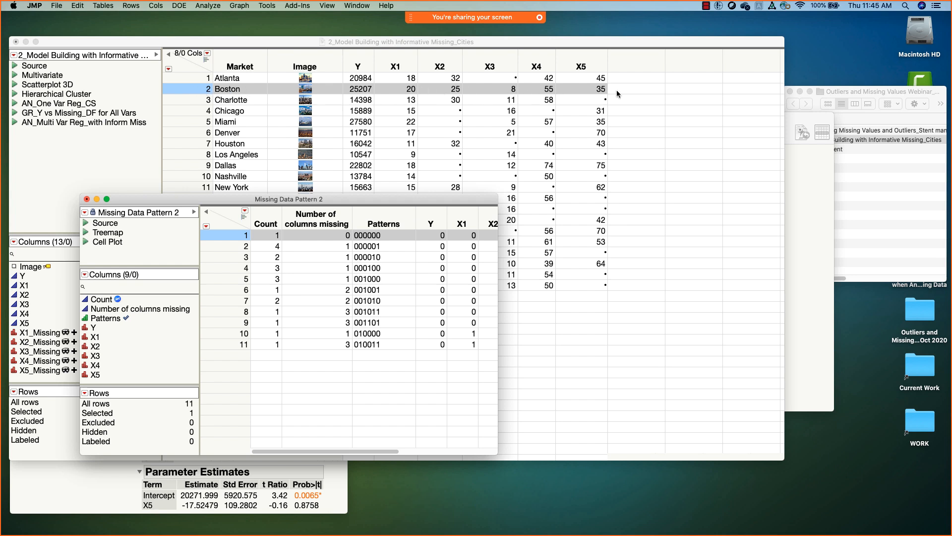
pyautogui.click(232, 245)
pyautogui.click(228, 257)
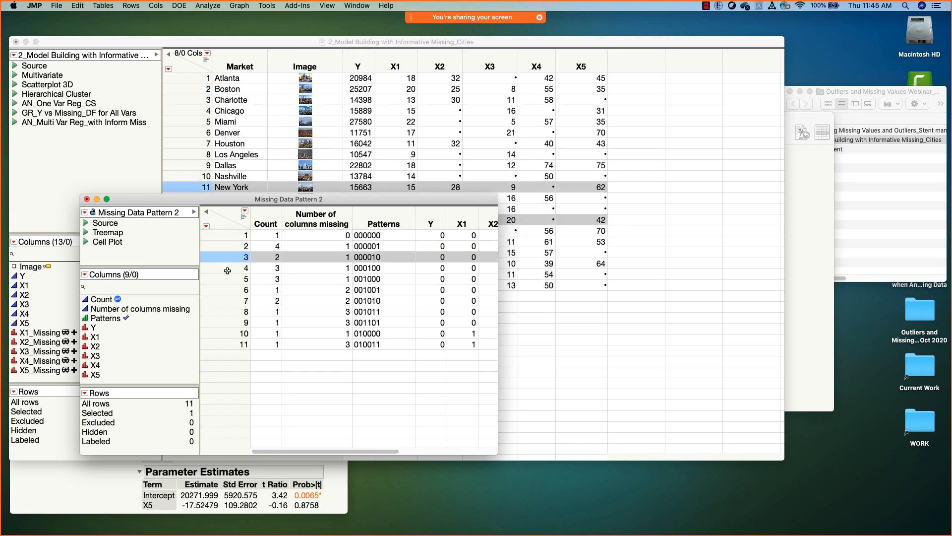
pyautogui.click(228, 269)
pyautogui.click(228, 280)
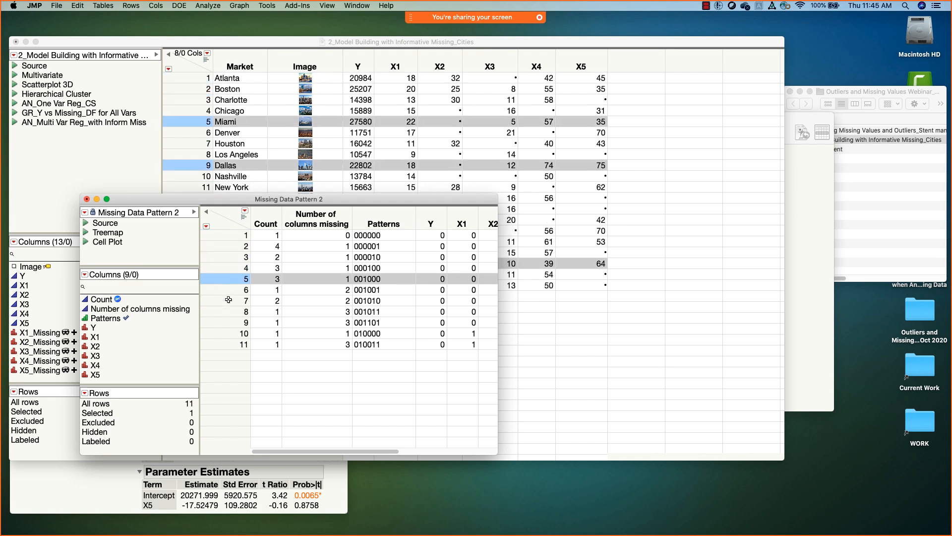
# Check individual city rows for missing predictors, including Chicago, Miami, Denver, Orlando, Nashville and Dallas, and bring the Missing Data Pattern table back to the front.
pyautogui.moveTo(246, 201); pyautogui.dragTo(262, 320)
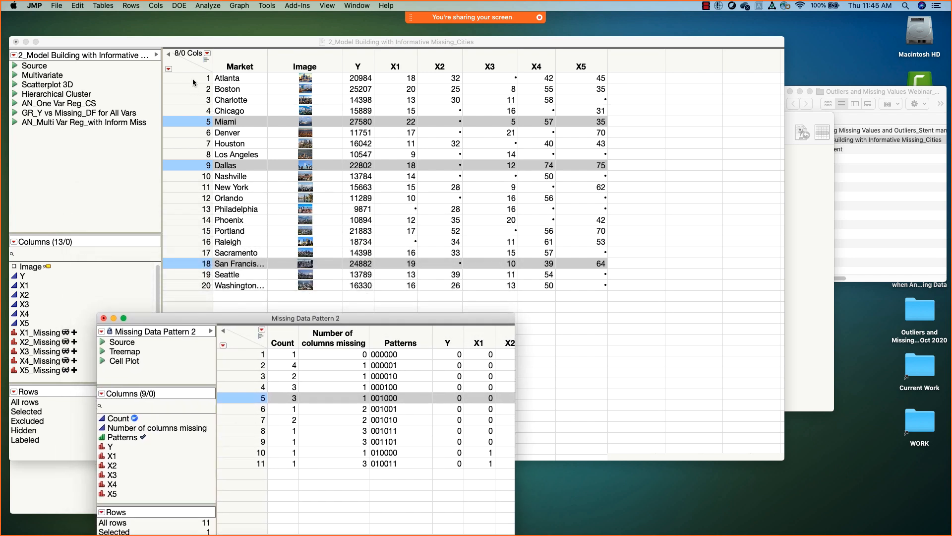
pyautogui.click(190, 112)
pyautogui.click(190, 113)
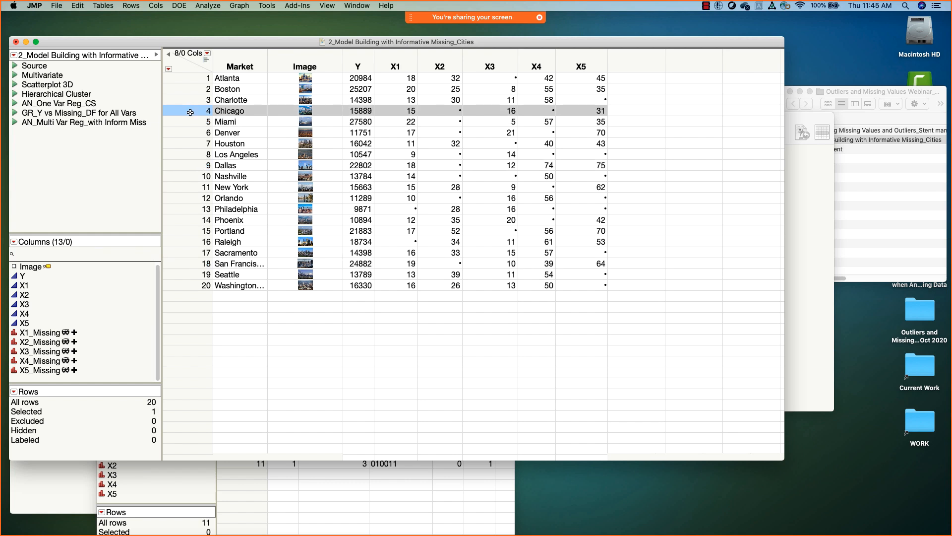
pyautogui.click(191, 121)
pyautogui.click(192, 132)
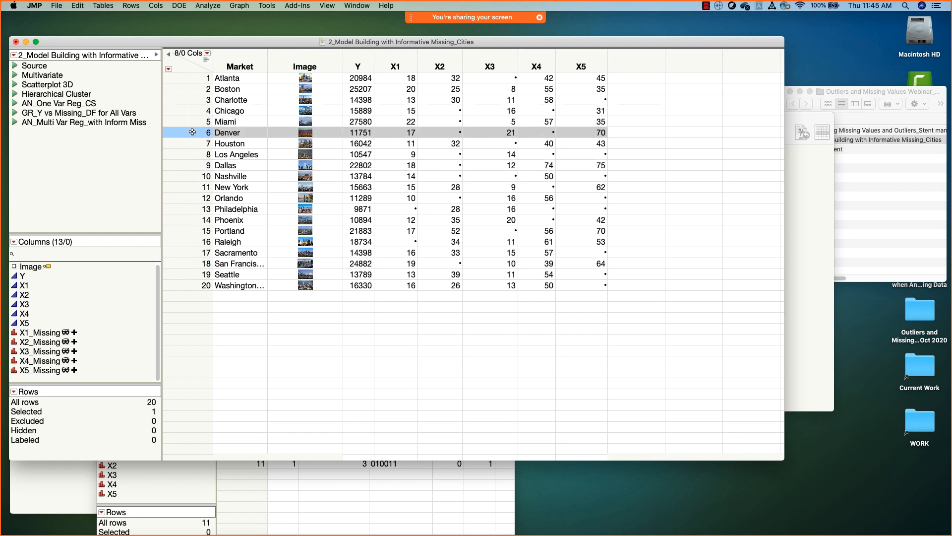
pyautogui.click(202, 198)
pyautogui.click(198, 177)
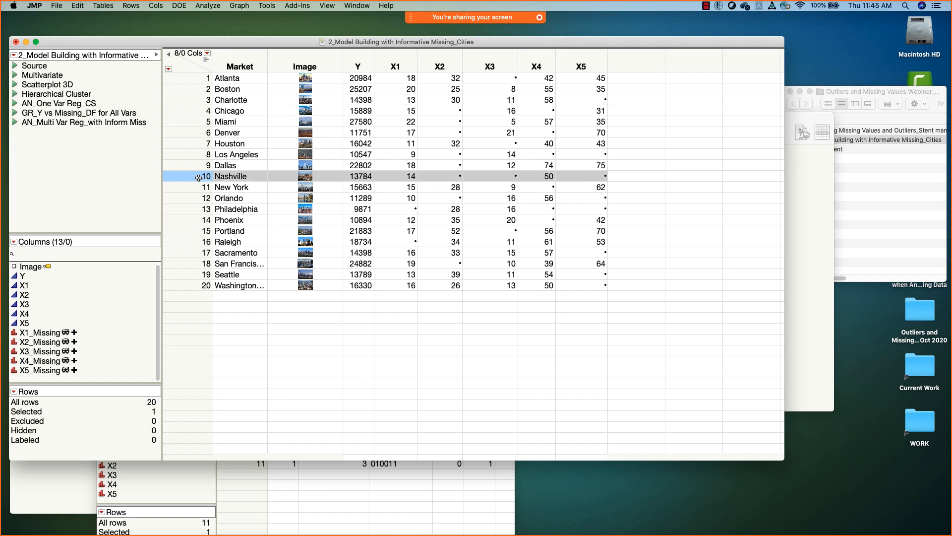
pyautogui.click(198, 166)
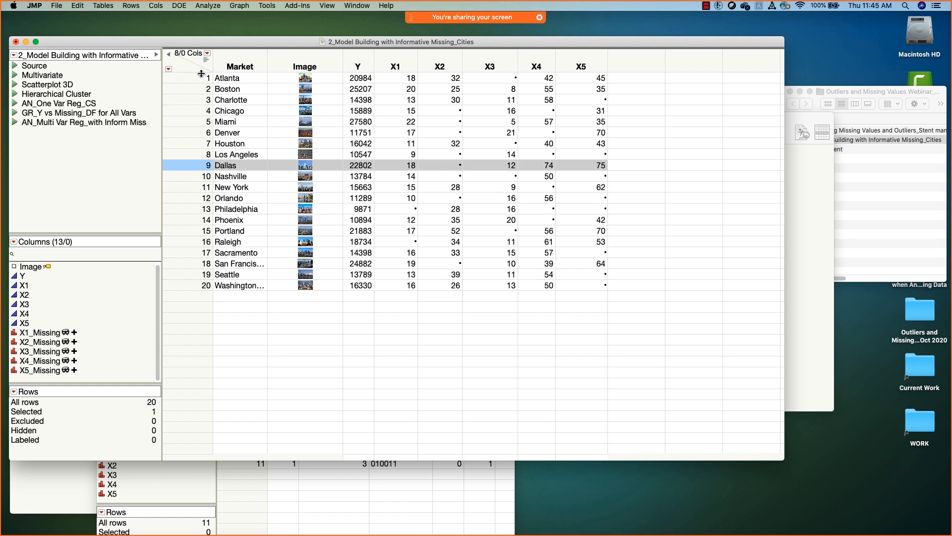
pyautogui.click(396, 499)
pyautogui.moveTo(381, 316); pyautogui.dragTo(399, 271)
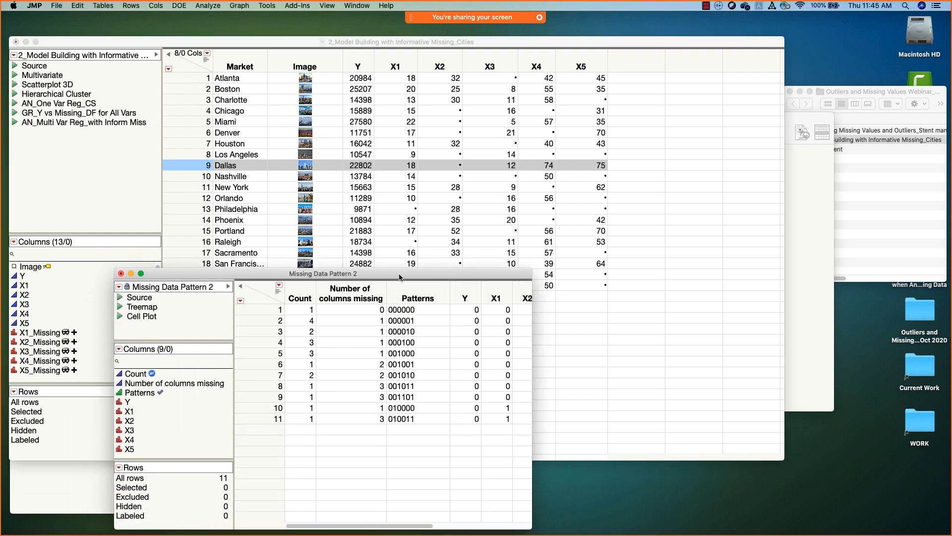
# Close the Missing Data Pattern table without saving and clear the row selection in the Cities table.
pyautogui.click(121, 273)
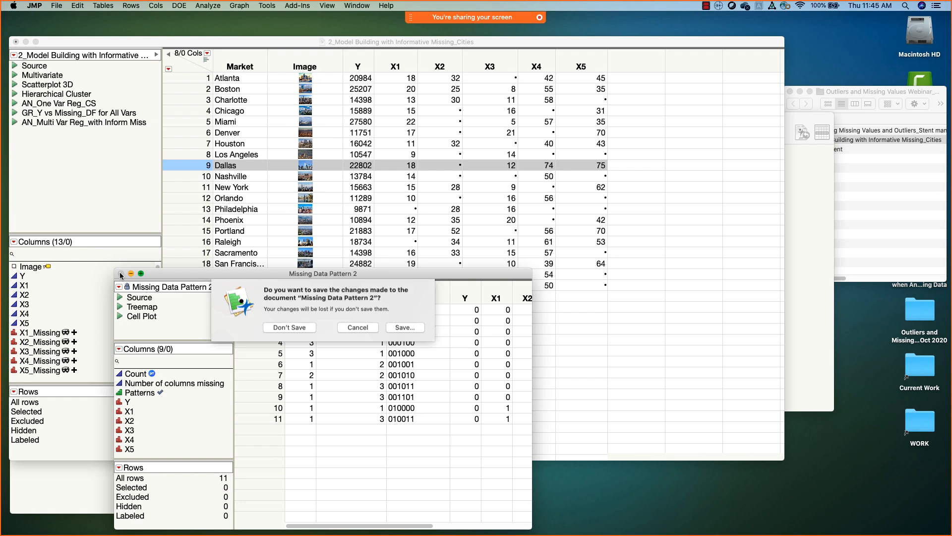
pyautogui.click(291, 328)
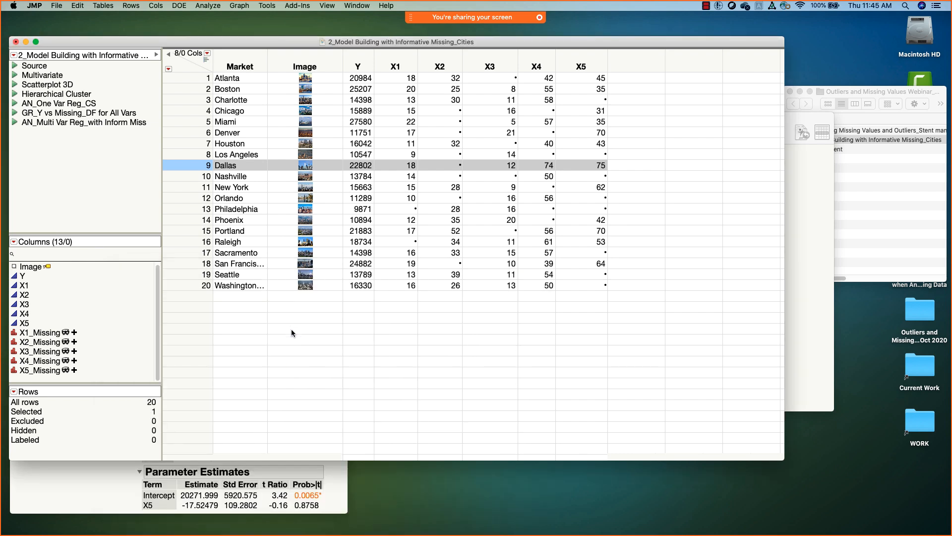
pyautogui.click(186, 70)
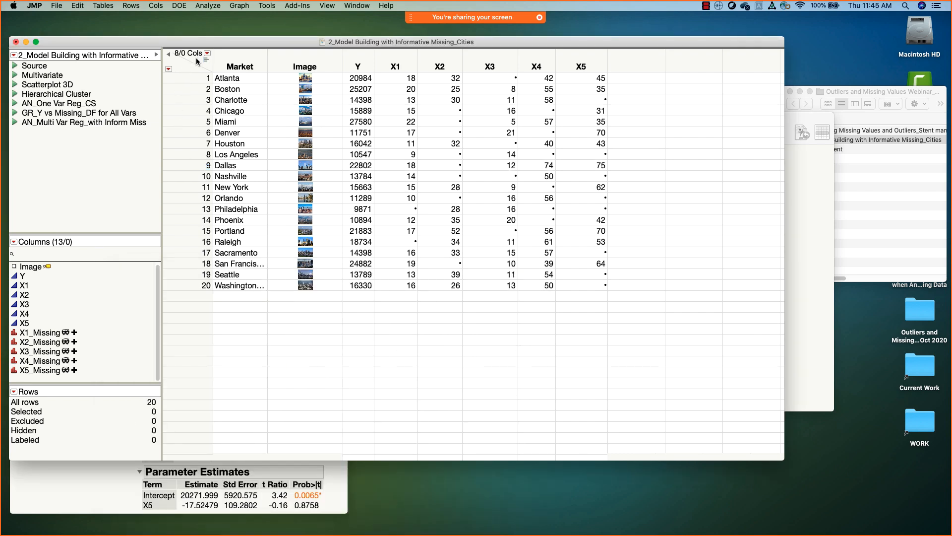
# Fit a Standard Least Squares model of Y on X1 through X5 by recalling the previous specification and enabling Informative Missing.
pyautogui.click(209, 6)
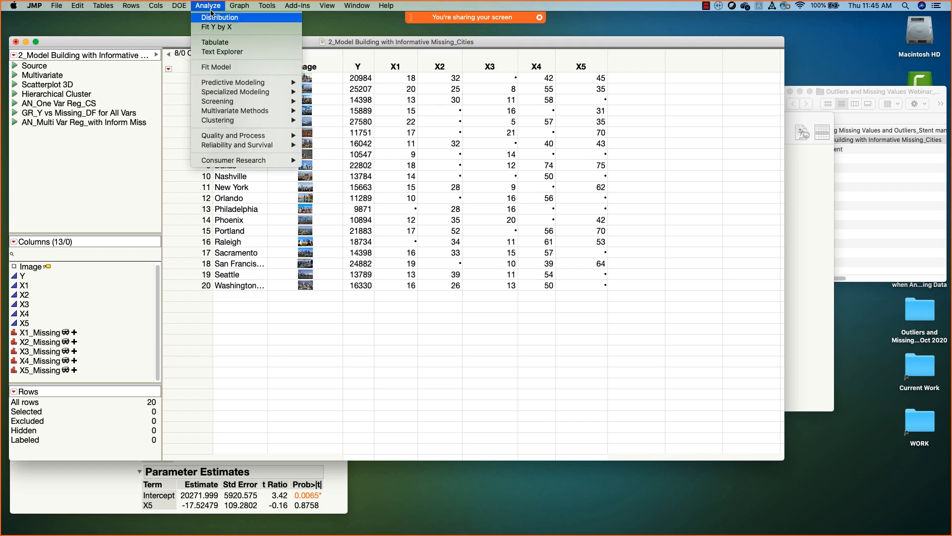
pyautogui.click(217, 67)
pyautogui.moveTo(299, 154); pyautogui.dragTo(308, 118)
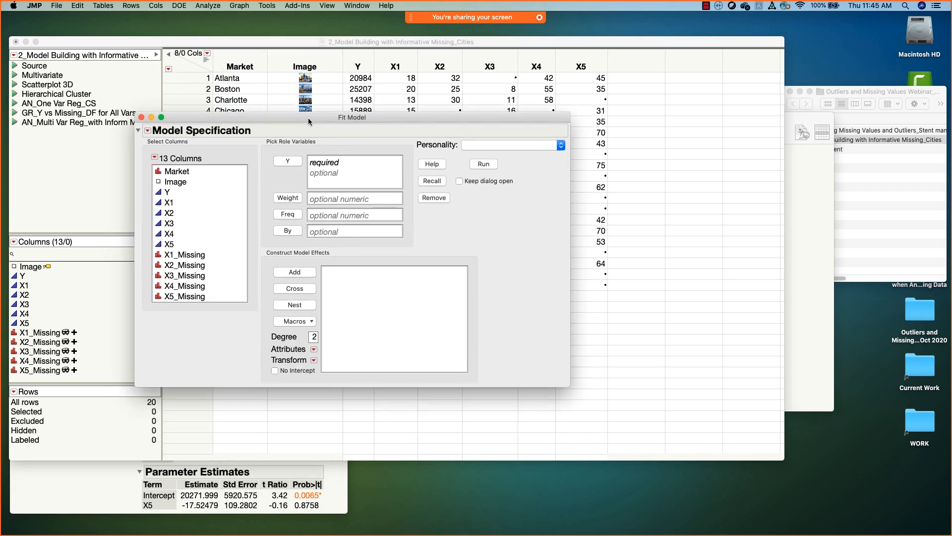
pyautogui.click(440, 182)
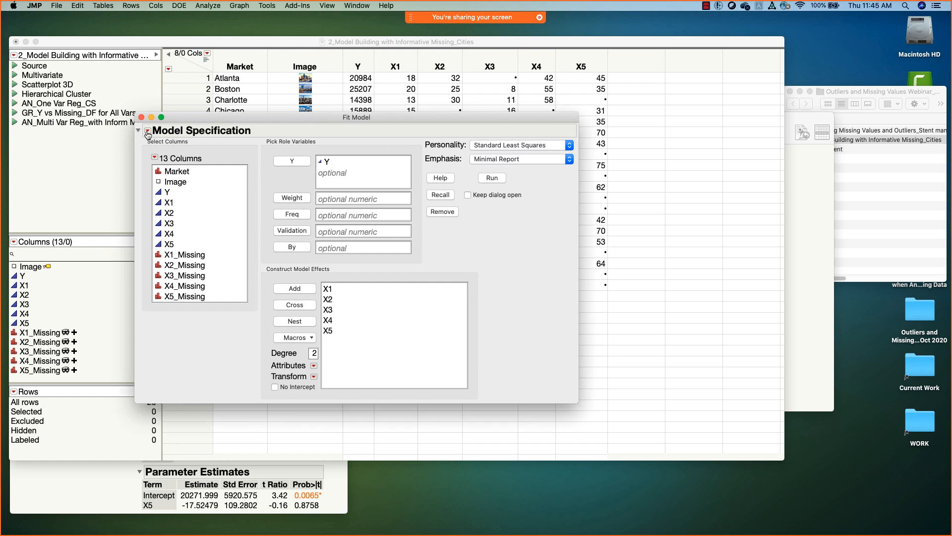
pyautogui.click(149, 133)
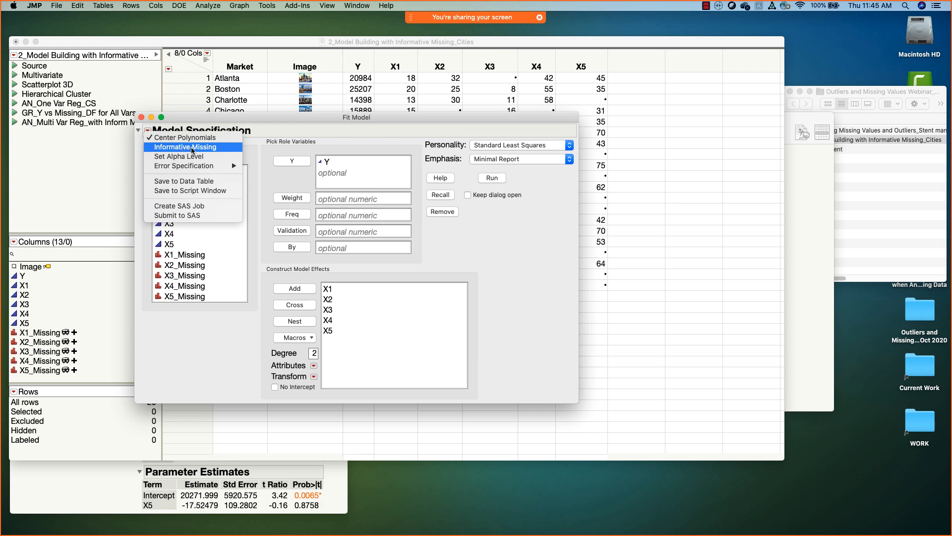
pyautogui.click(207, 148)
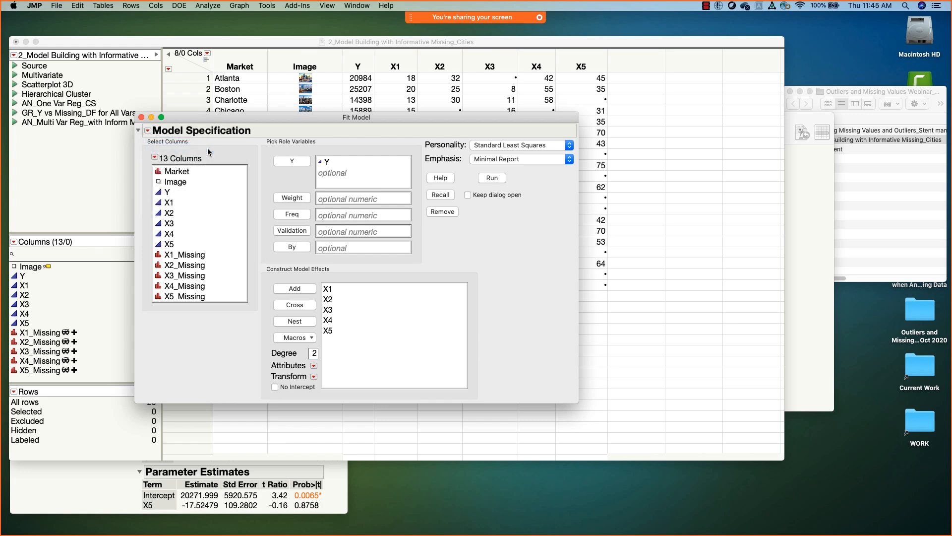
pyautogui.click(486, 181)
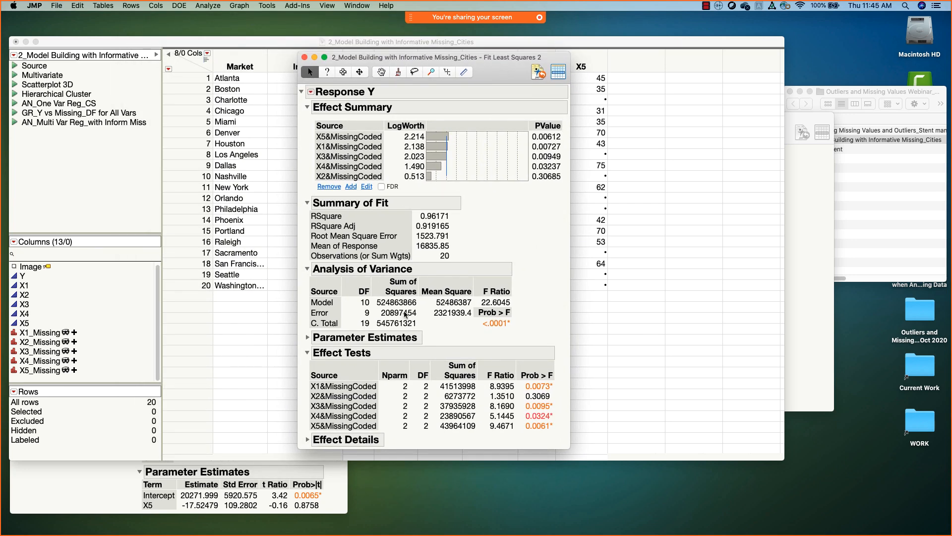
# Examine the observation count in the Summary of Fit of the informative-missing model and shift the report upward.
pyautogui.moveTo(471, 249)
pyautogui.mouseDown()
pyautogui.moveTo(305, 247)
pyautogui.moveTo(365, 270)
pyautogui.moveTo(449, 263)
pyautogui.moveTo(457, 252)
pyautogui.mouseUp()
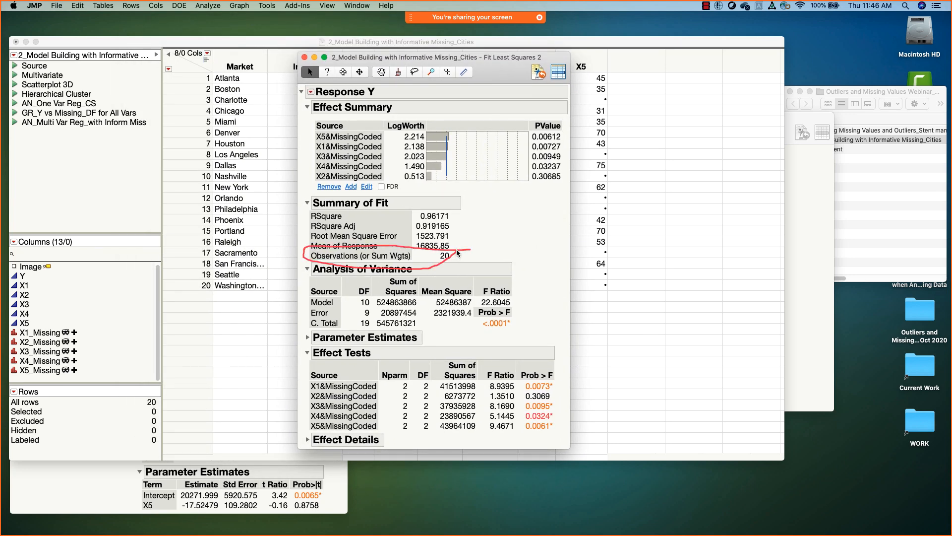
pyautogui.moveTo(491, 65); pyautogui.dragTo(510, 49)
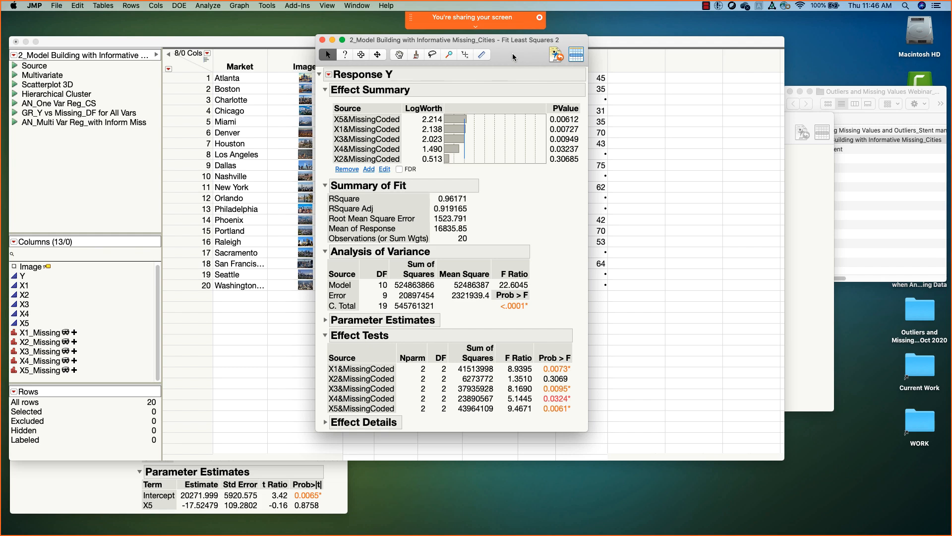
pyautogui.moveTo(515, 57); pyautogui.dragTo(516, 56)
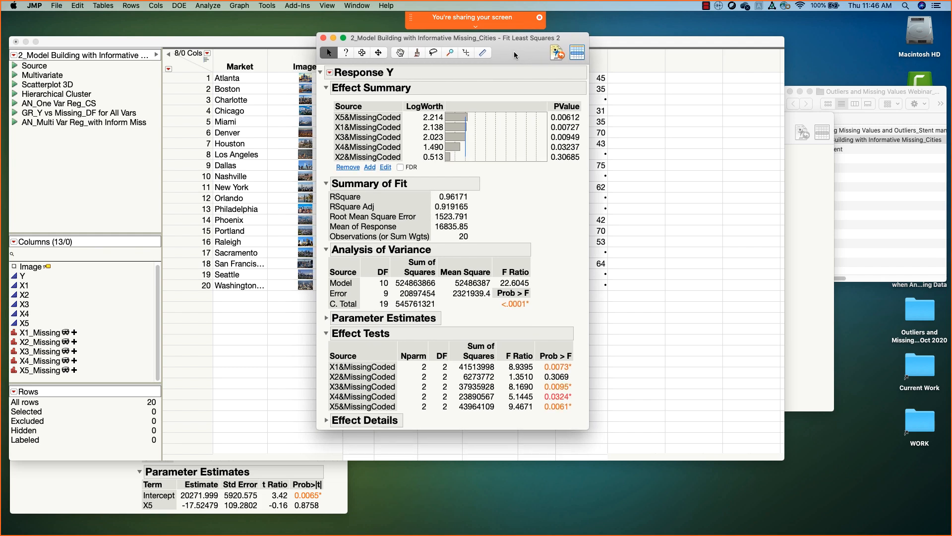
# Bring the Cities table forward and check the missing X2 cells for Chicago, Miami, Denver, Los Angeles and Dallas.
pyautogui.click(293, 49)
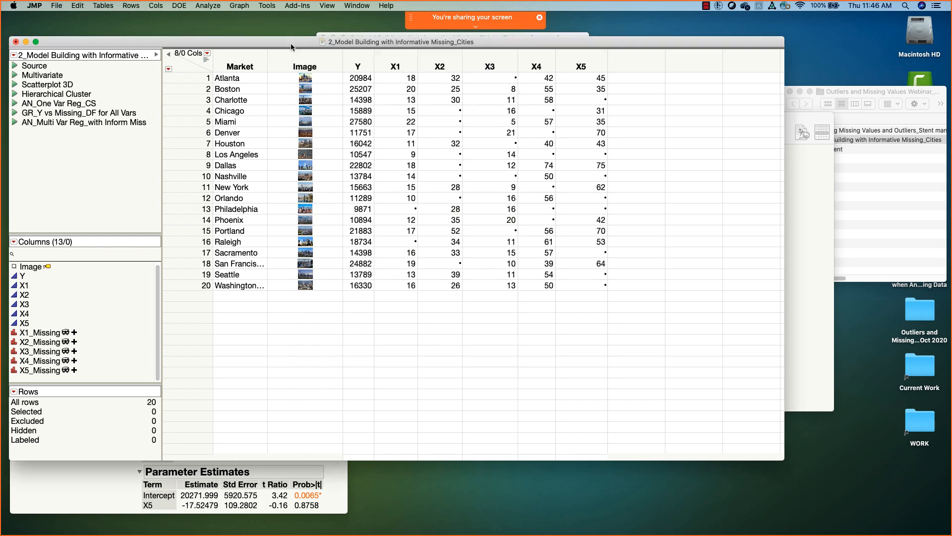
pyautogui.click(445, 109)
pyautogui.click(445, 120)
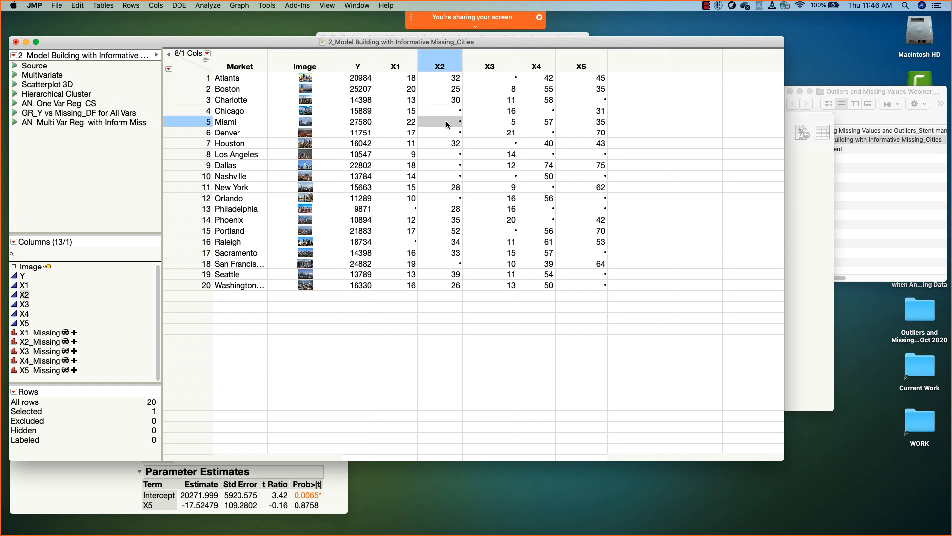
pyautogui.click(446, 132)
pyautogui.click(448, 155)
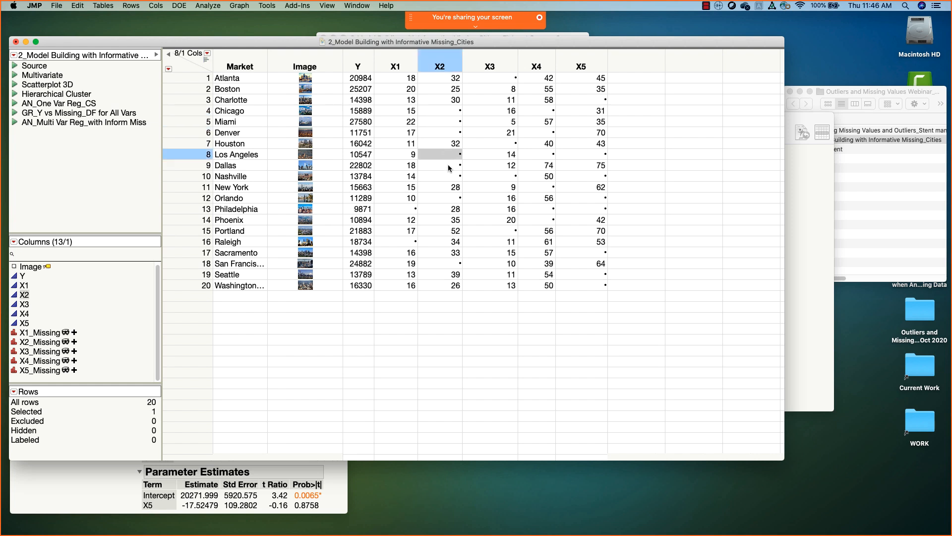
pyautogui.click(446, 166)
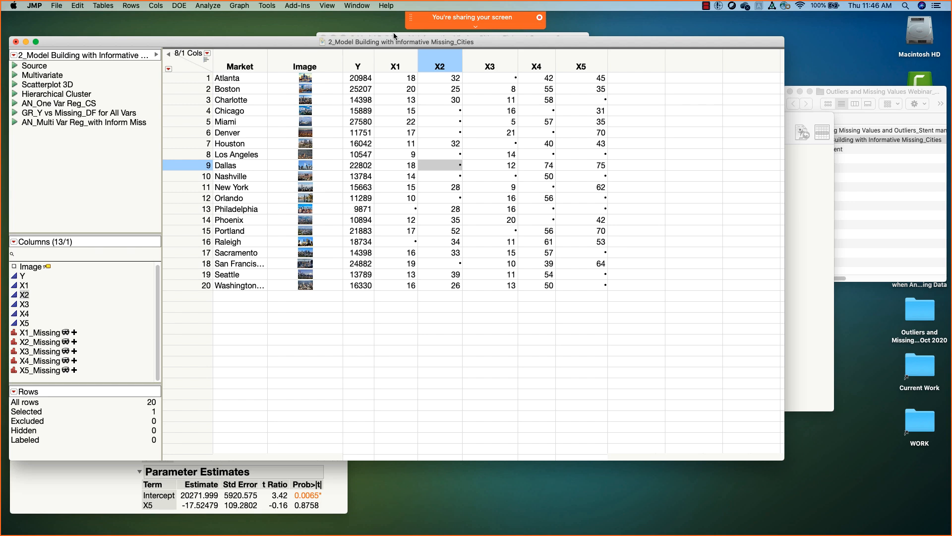
# Bring up the Bivariate report and view the linear fits of Y by X1 and Y by X2.
pyautogui.click(96, 481)
pyautogui.click(47, 145)
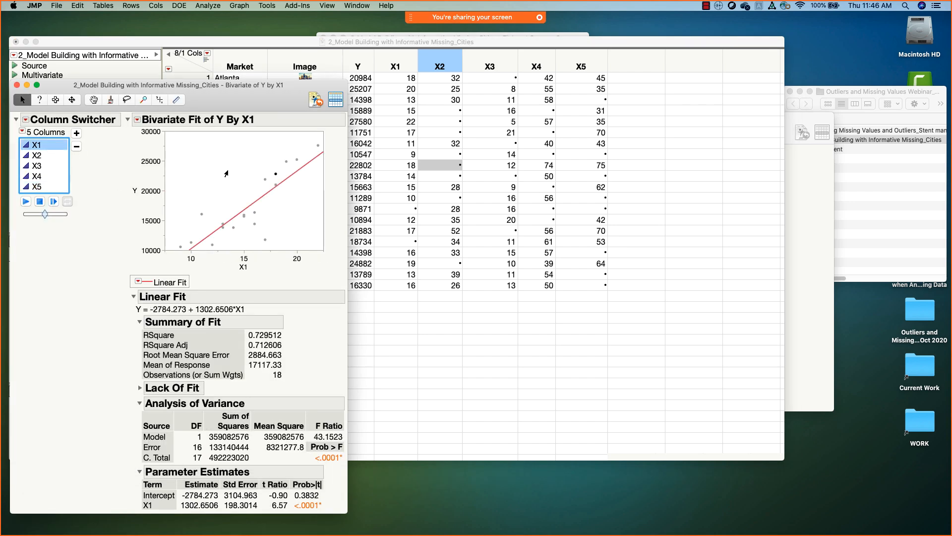
pyautogui.click(226, 173)
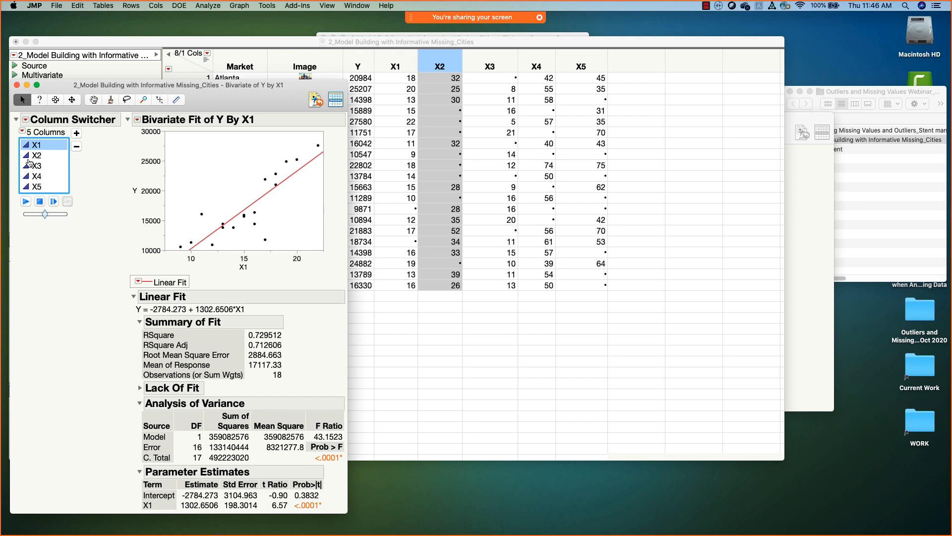
pyautogui.click(37, 156)
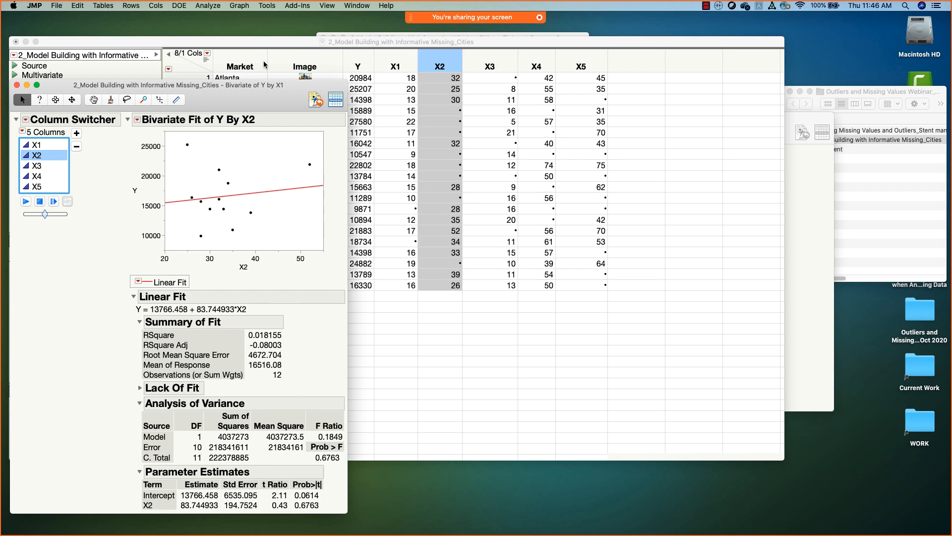
# Unhide the columns X1_Missing through X5_Missing in the Cities table and widen its window to fit them all.
pyautogui.click(359, 35)
pyautogui.moveTo(412, 41); pyautogui.dragTo(449, 99)
pyautogui.click(369, 46)
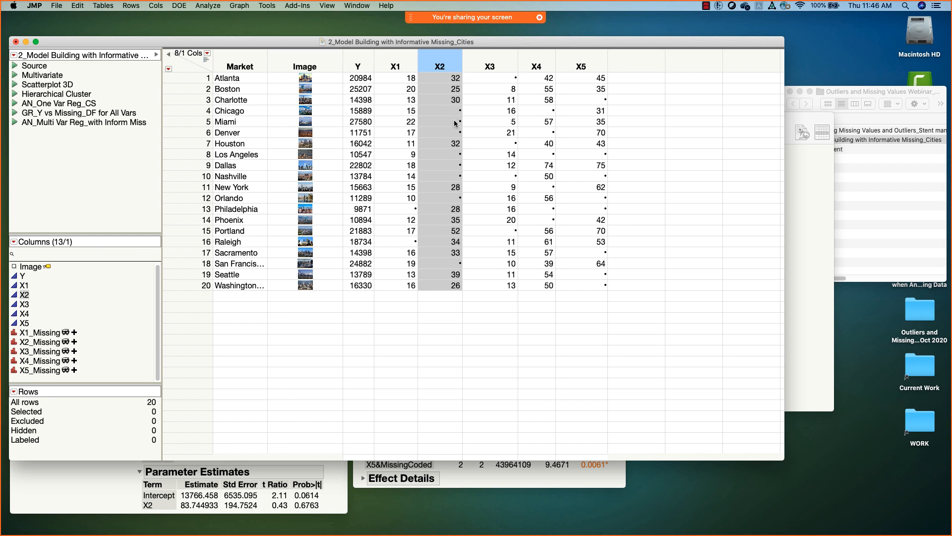
pyautogui.click(45, 332)
pyautogui.keyDown('shift'); pyautogui.click(42, 369); pyautogui.keyUp('shift')
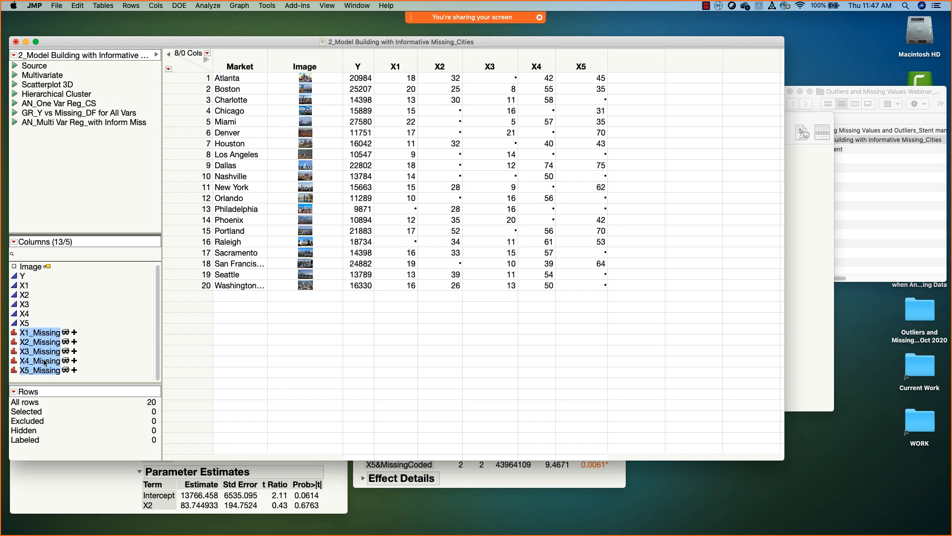
pyautogui.rightClick(44, 354)
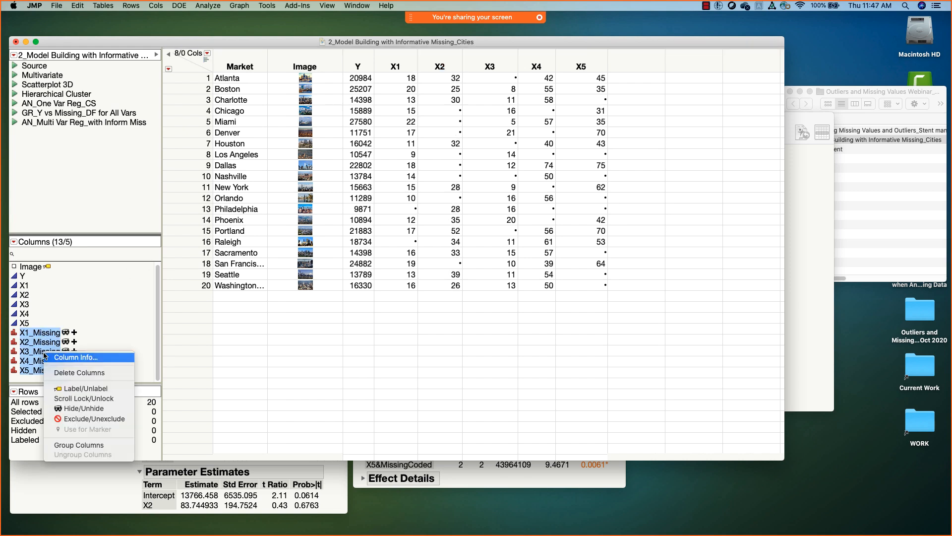
pyautogui.click(83, 408)
pyautogui.moveTo(786, 154); pyautogui.dragTo(916, 156)
pyautogui.click(182, 72)
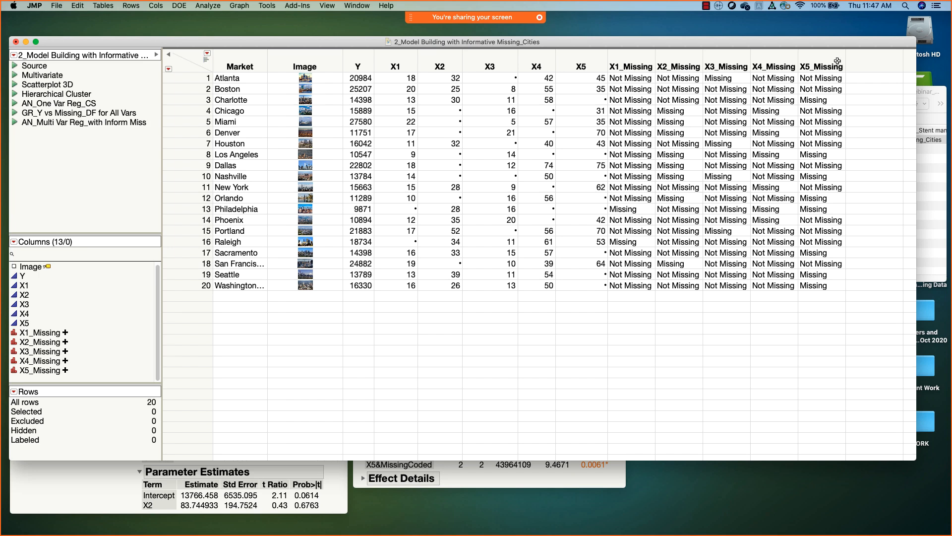
# Enlarge the informative-missing Fit Least Squares report, examine its RSquare, and collapse the Analysis of Variance and Summary of Fit sections.
pyautogui.click(530, 475)
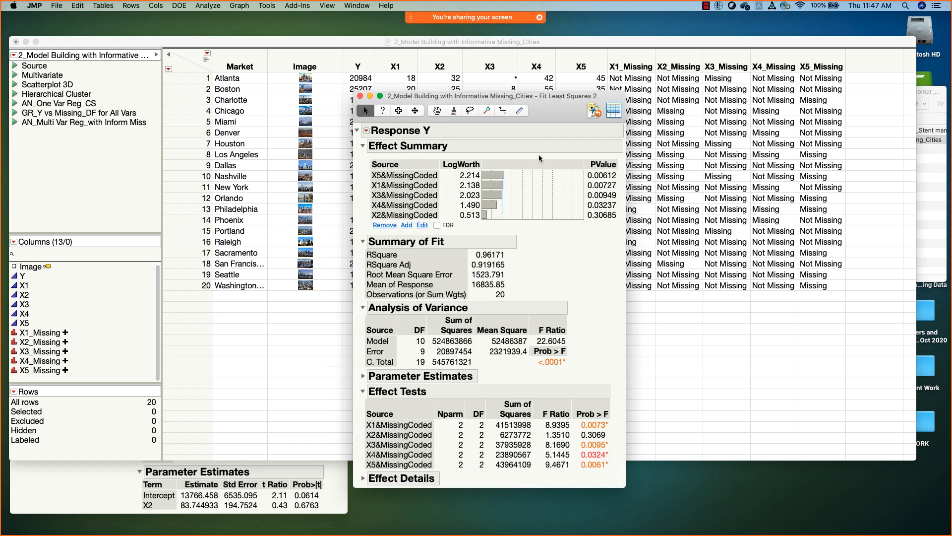
pyautogui.moveTo(552, 105); pyautogui.dragTo(556, 83)
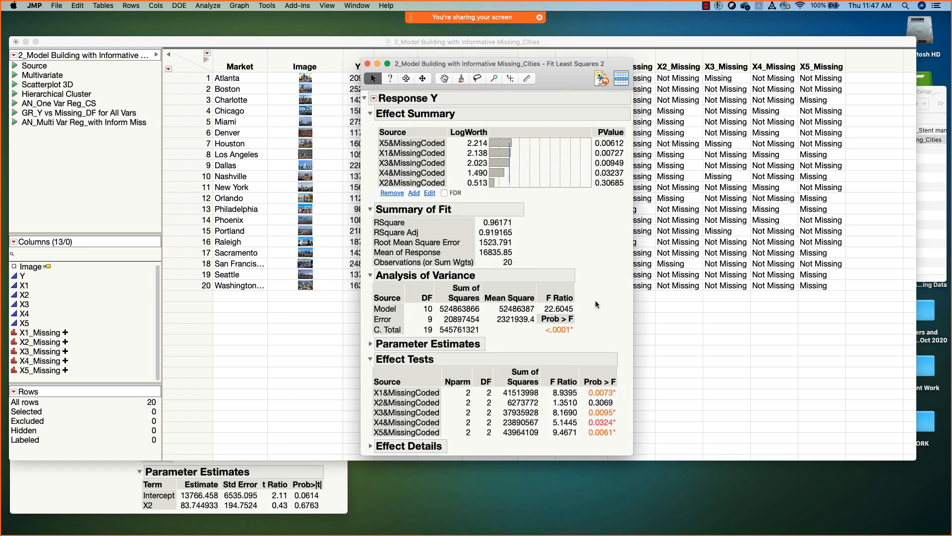
pyautogui.moveTo(620, 433); pyautogui.dragTo(649, 498)
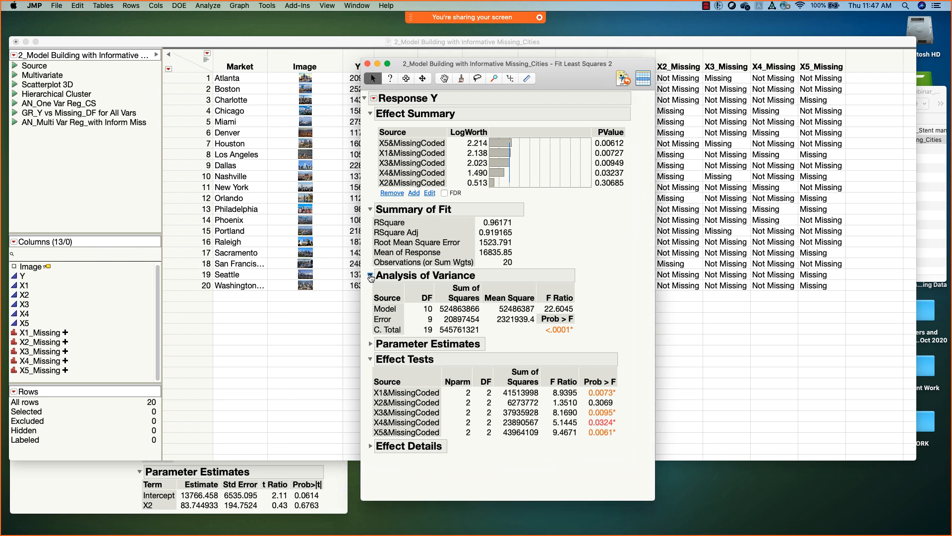
pyautogui.moveTo(519, 210)
pyautogui.mouseDown()
pyautogui.moveTo(477, 210)
pyautogui.moveTo(526, 224)
pyautogui.moveTo(522, 213)
pyautogui.mouseUp()
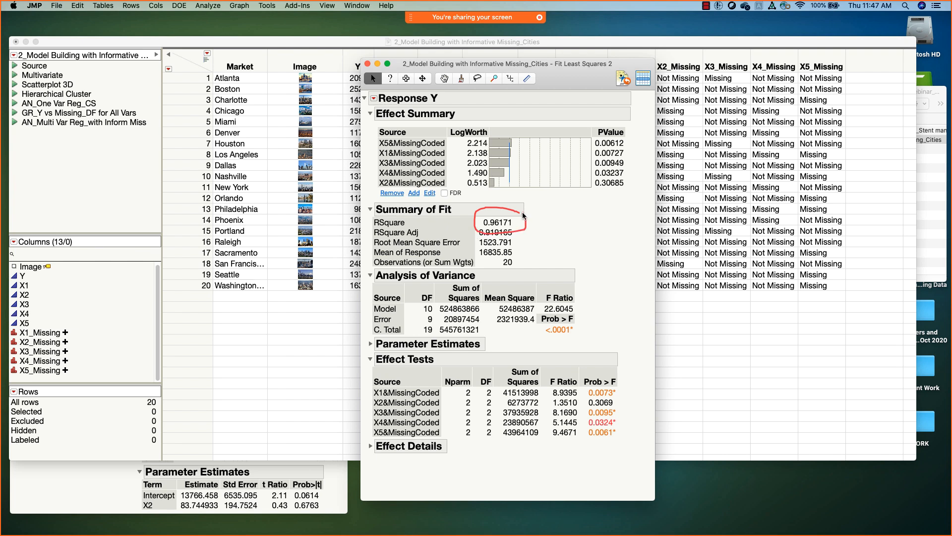
pyautogui.click(370, 276)
pyautogui.click(370, 210)
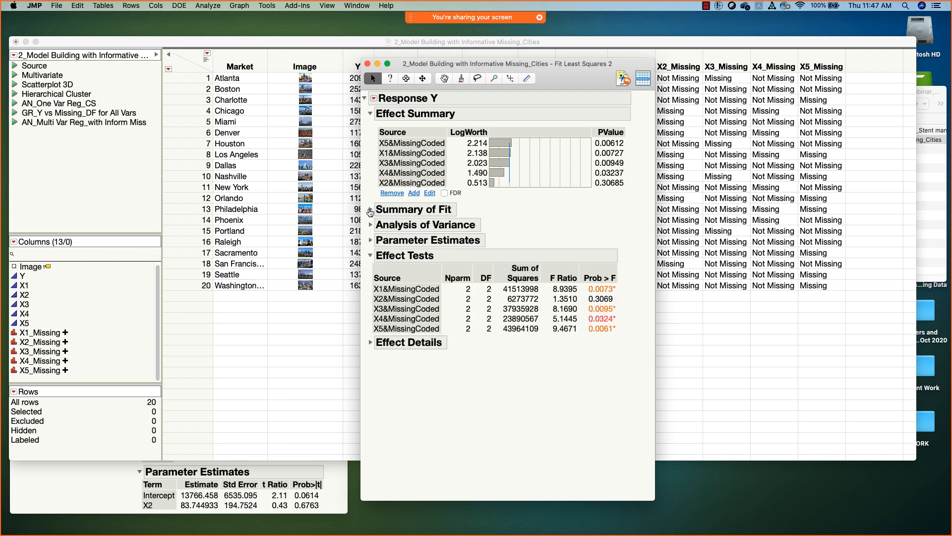
# Expand the Parameter Estimates and examine the terms, especially X1 Or Mean if Missing and X1 Is Missing.
pyautogui.click(370, 240)
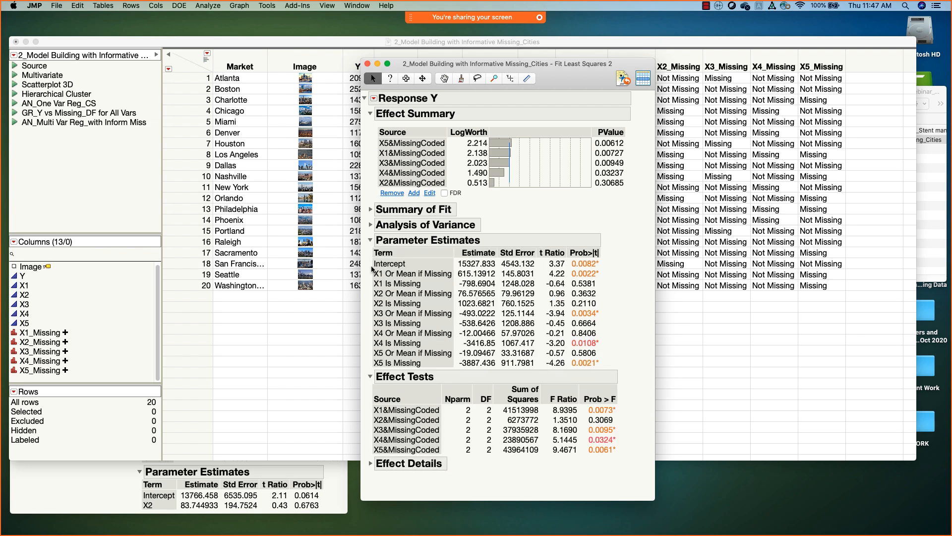
pyautogui.moveTo(369, 268)
pyautogui.mouseDown()
pyautogui.moveTo(372, 367)
pyautogui.moveTo(479, 367)
pyautogui.mouseUp()
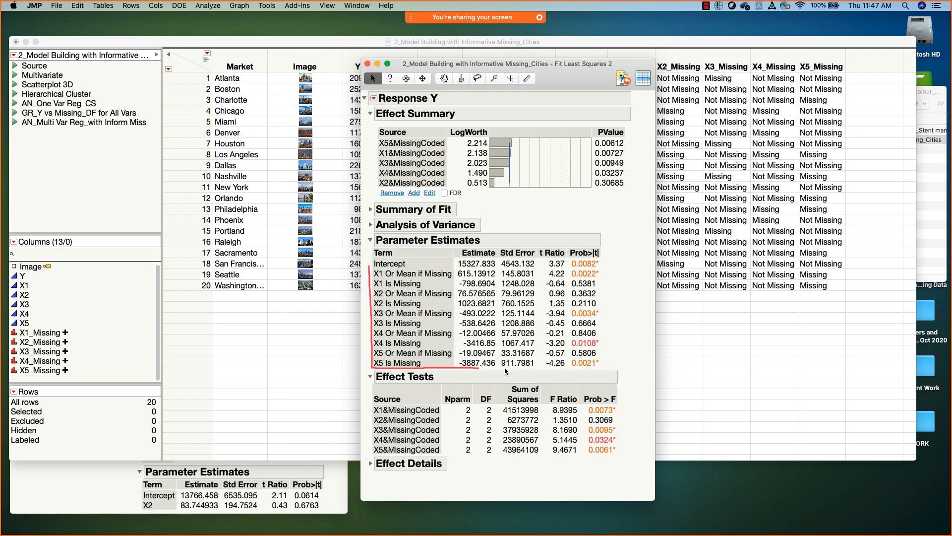
pyautogui.moveTo(611, 263); pyautogui.dragTo(367, 264)
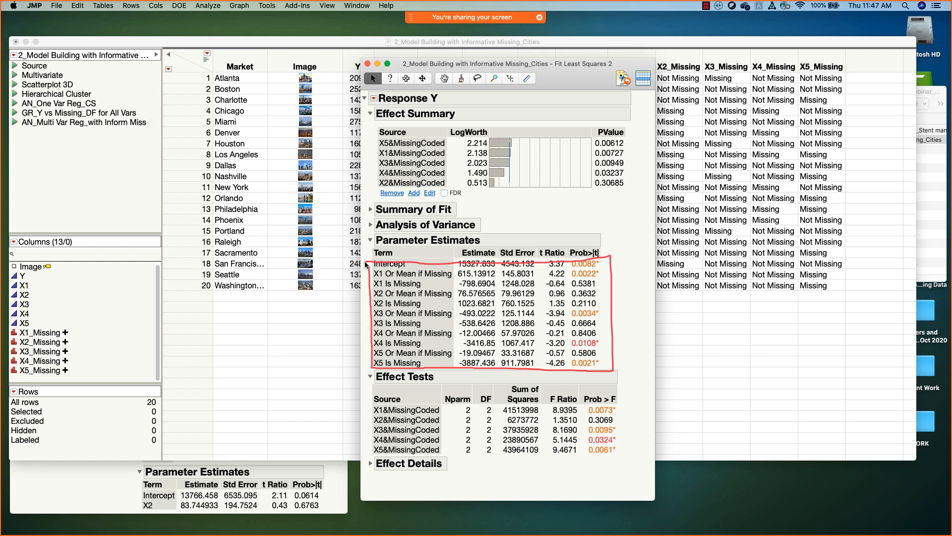
pyautogui.moveTo(366, 272); pyautogui.dragTo(449, 276)
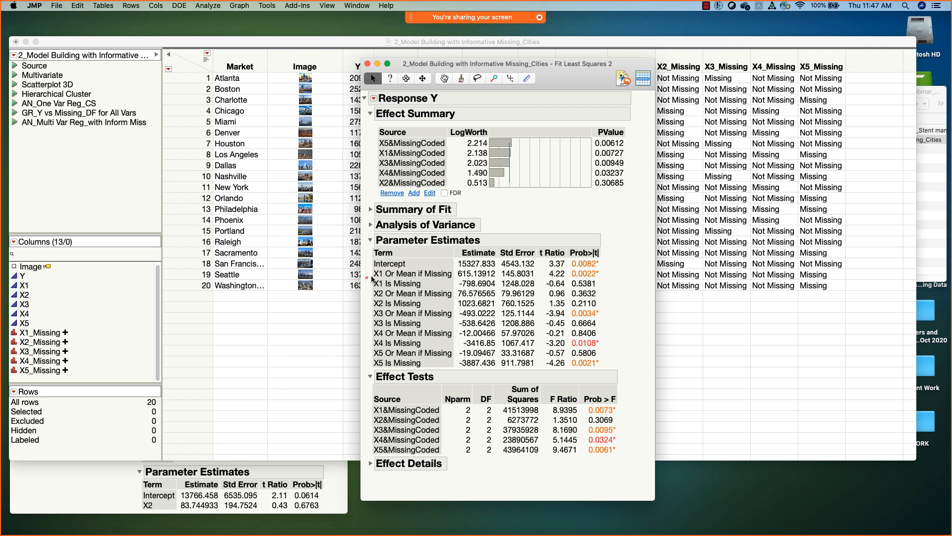
pyautogui.moveTo(371, 278); pyautogui.dragTo(450, 278)
pyautogui.moveTo(369, 286); pyautogui.dragTo(429, 288)
pyautogui.moveTo(368, 291)
pyautogui.mouseDown()
pyautogui.moveTo(374, 312)
pyautogui.moveTo(453, 313)
pyautogui.moveTo(455, 289)
pyautogui.moveTo(367, 291)
pyautogui.mouseUp()
# Check the missing indicator columns in the Cities table, then return to the informative-missing report.
pyautogui.moveTo(627, 63); pyautogui.dragTo(630, 70)
pyautogui.click(611, 41)
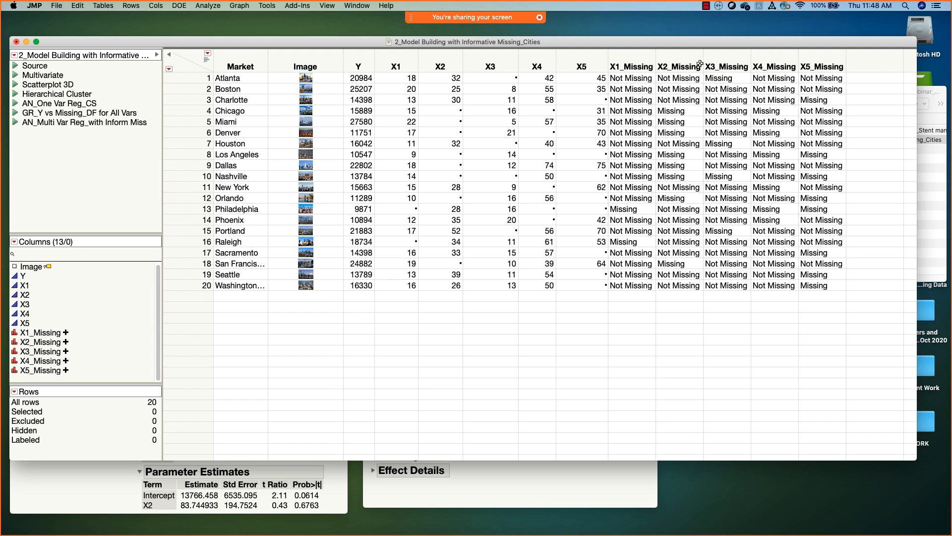
pyautogui.click(544, 466)
pyautogui.moveTo(585, 90); pyautogui.dragTo(575, 88)
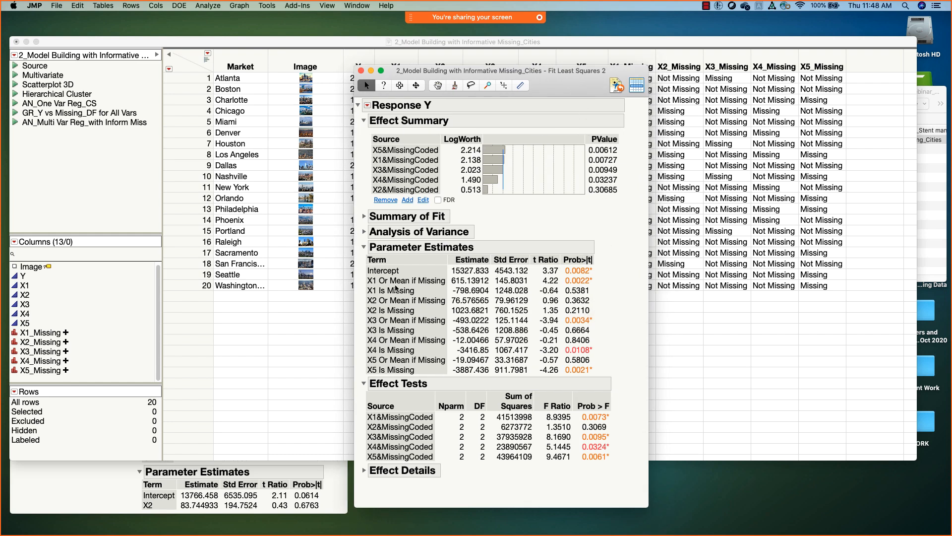
# Remove the X2&MissingCoded effect from the informative-missing regression model.
pyautogui.click(402, 191)
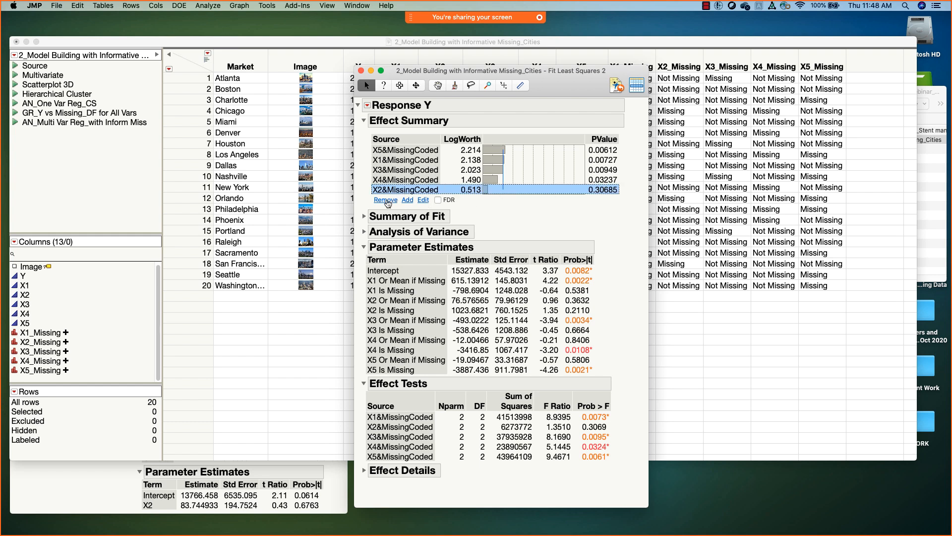
pyautogui.moveTo(614, 289)
pyautogui.mouseDown()
pyautogui.moveTo(360, 315)
pyautogui.moveTo(591, 310)
pyautogui.moveTo(626, 297)
pyautogui.mouseUp()
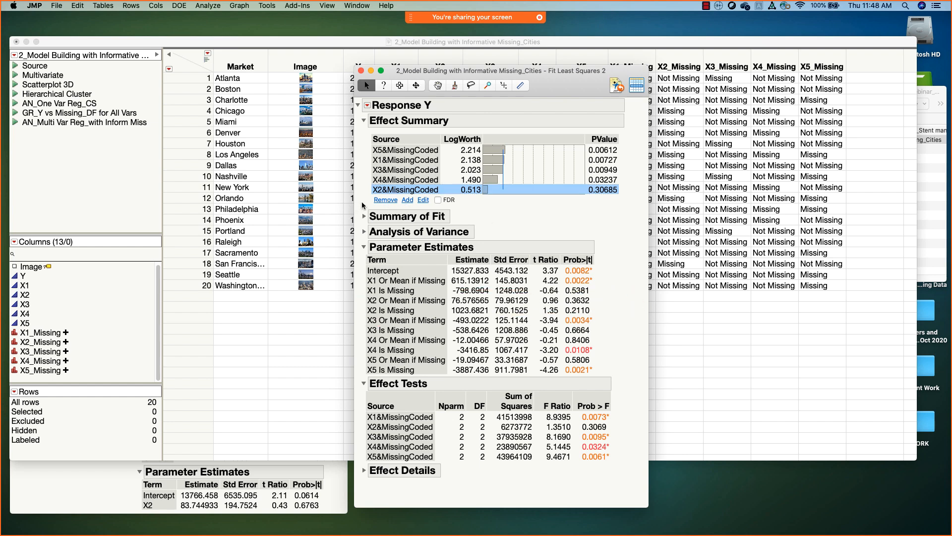
pyautogui.click(386, 200)
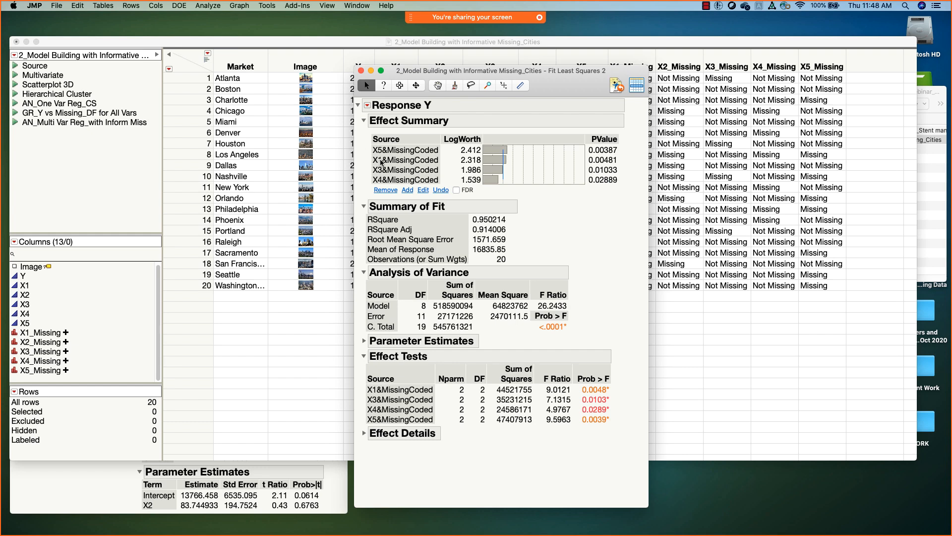
# Bring the Bivariate report forward and view the fits of Y by X1, X3, X2, X4 and X5 in turn.
pyautogui.click(118, 493)
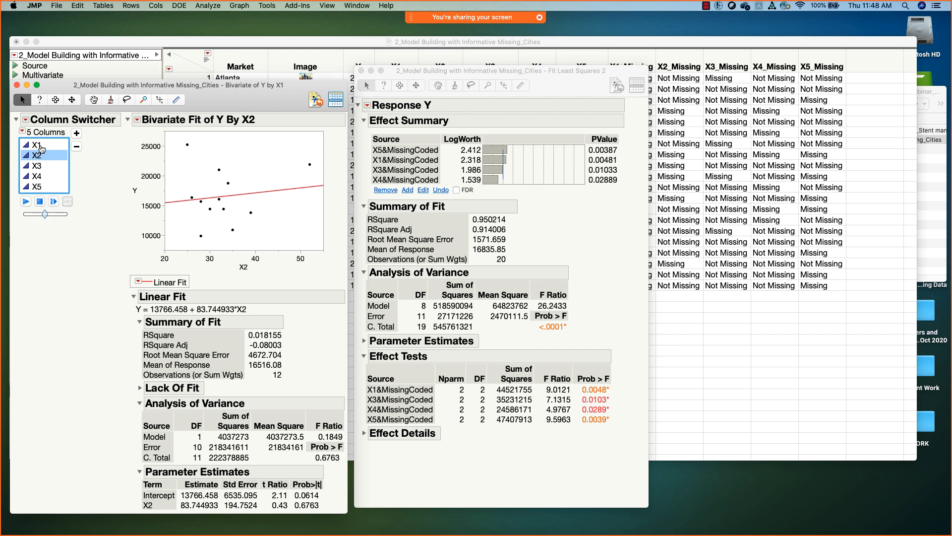
pyautogui.click(42, 149)
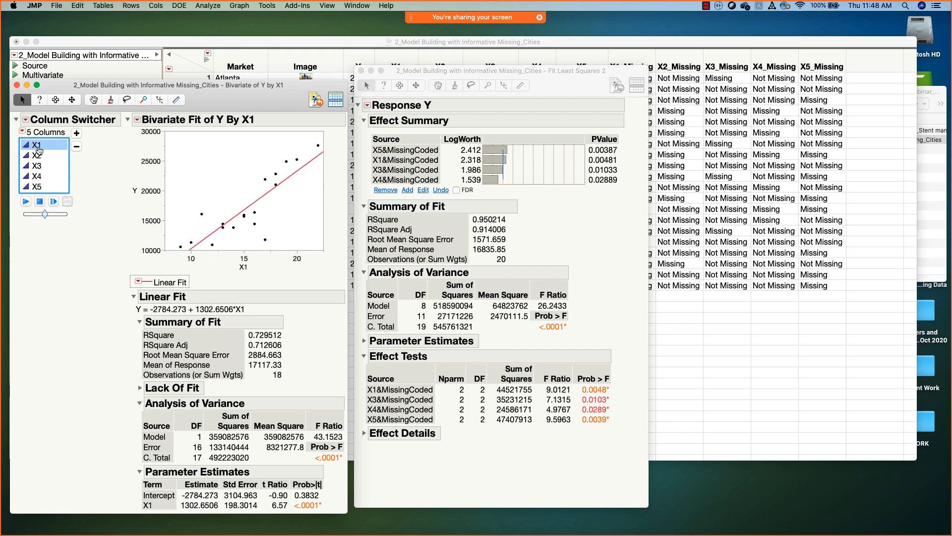
pyautogui.click(38, 166)
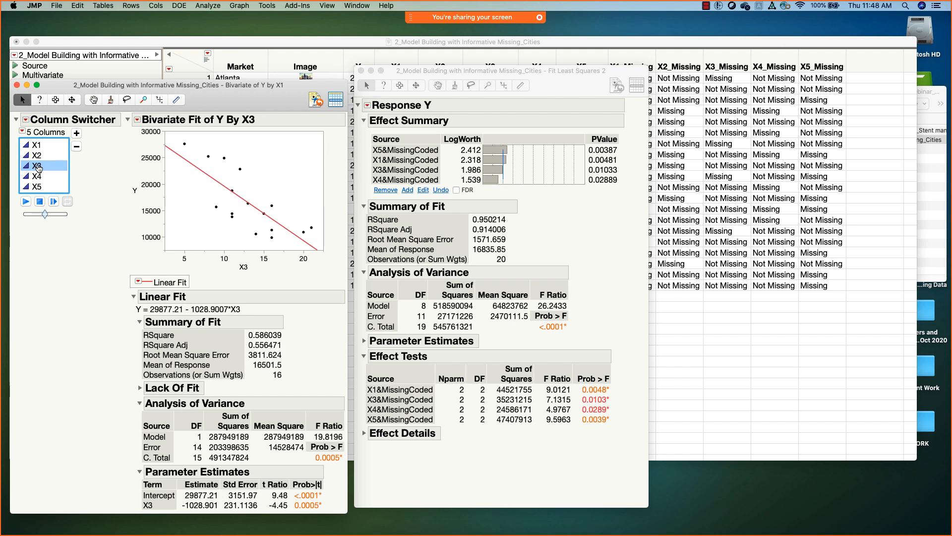
pyautogui.click(38, 155)
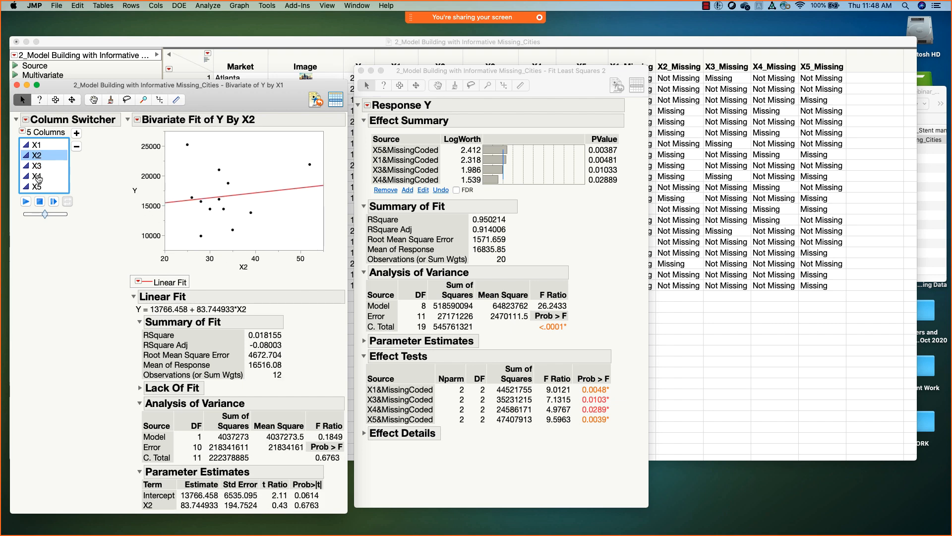
pyautogui.click(38, 177)
pyautogui.click(38, 187)
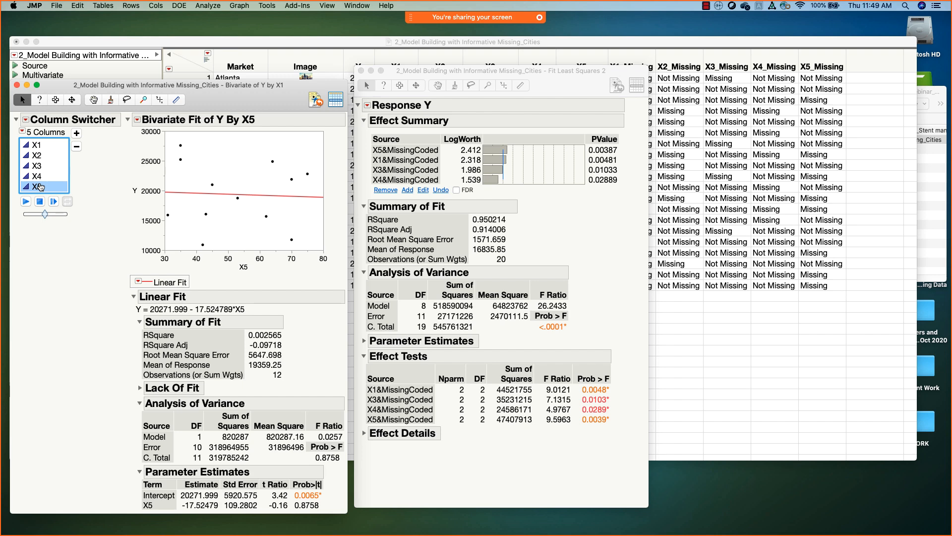
# Return to the Fit Least Squares report, expand Parameter Estimates, and examine the X5&MissingCoded effect and the X5 Is Missing term.
pyautogui.click(363, 187)
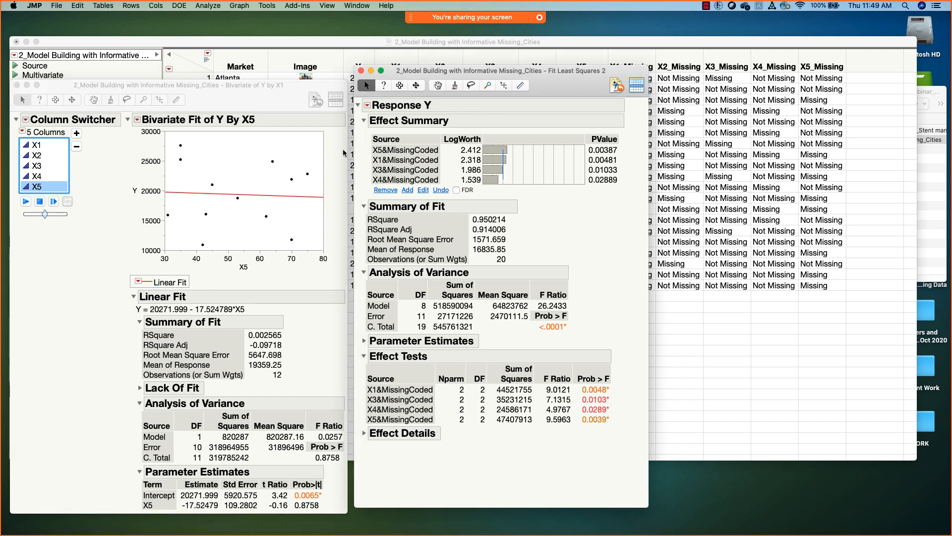
pyautogui.moveTo(362, 147)
pyautogui.mouseDown()
pyautogui.moveTo(373, 158)
pyautogui.moveTo(581, 147)
pyautogui.moveTo(364, 144)
pyautogui.mouseUp()
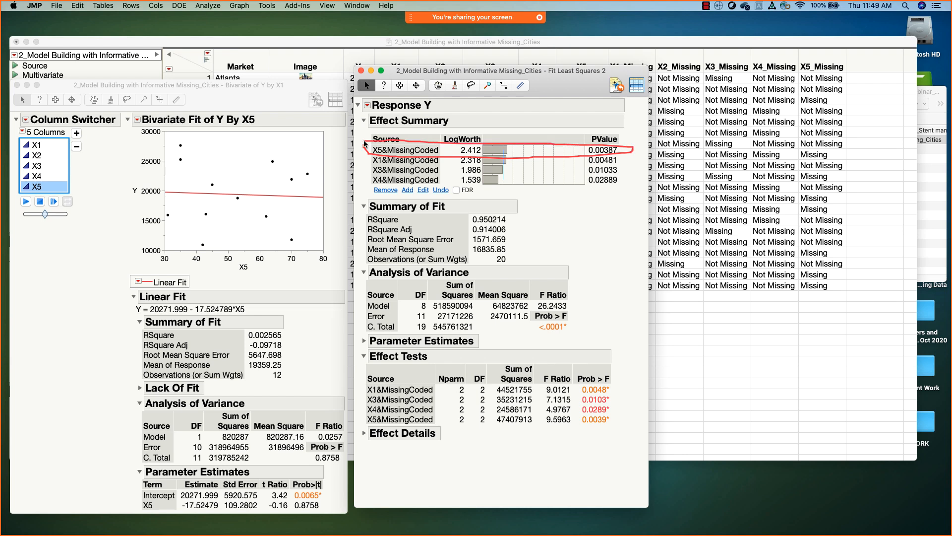
pyautogui.click(364, 341)
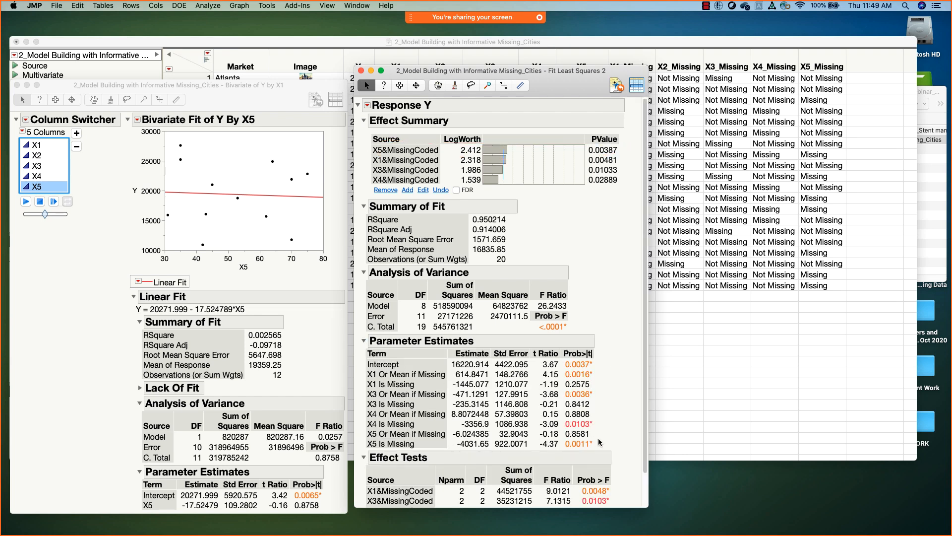
pyautogui.moveTo(361, 440)
pyautogui.mouseDown()
pyautogui.moveTo(415, 452)
pyautogui.moveTo(603, 445)
pyautogui.moveTo(365, 439)
pyautogui.mouseUp()
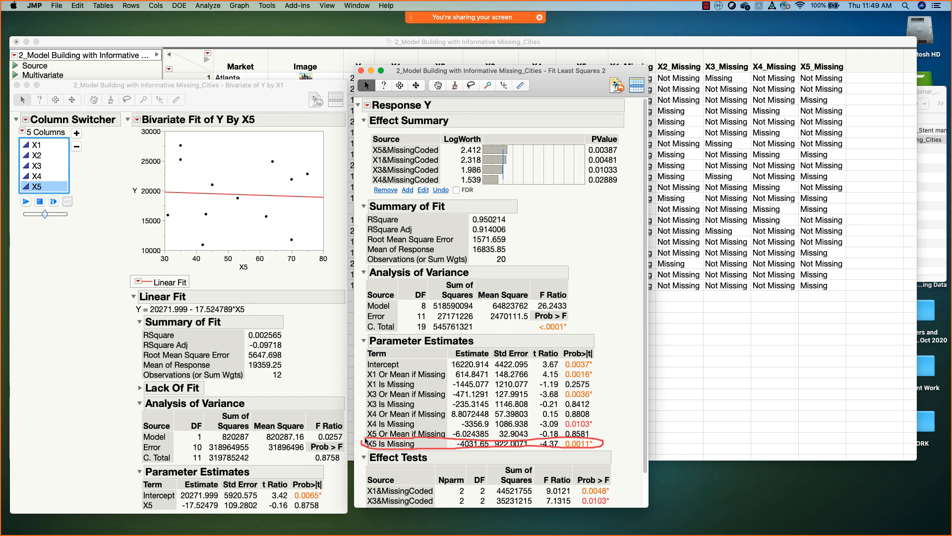
pyautogui.press('Escape')
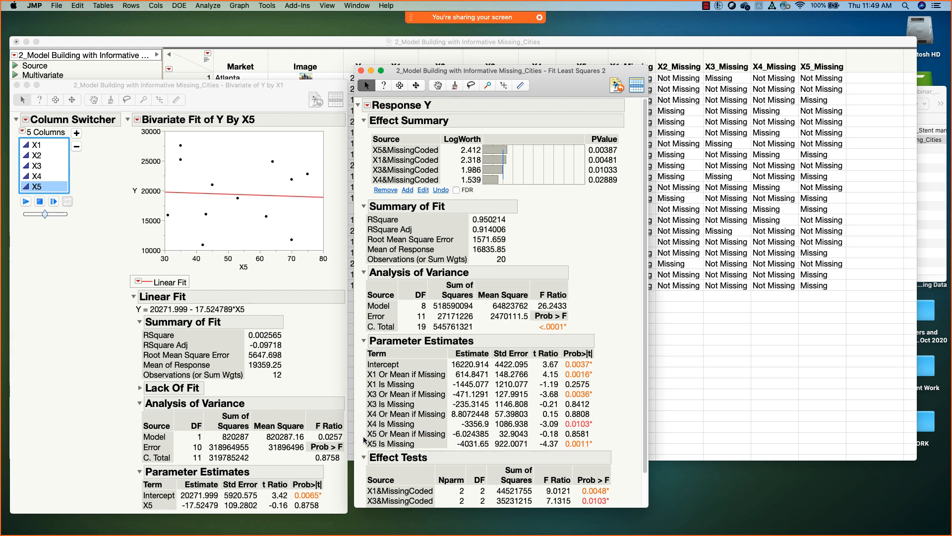
pyautogui.moveTo(364, 439); pyautogui.dragTo(595, 438)
# Switch the Bivariate report through the fits of Y by X1, X2, X3 and X5.
pyautogui.click(37, 182)
pyautogui.click(37, 179)
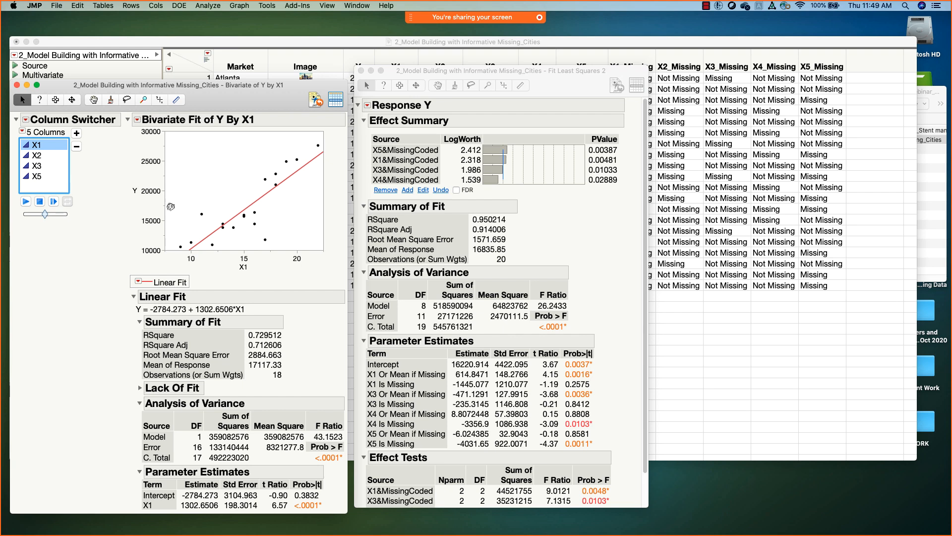
pyautogui.click(37, 158)
pyautogui.click(38, 165)
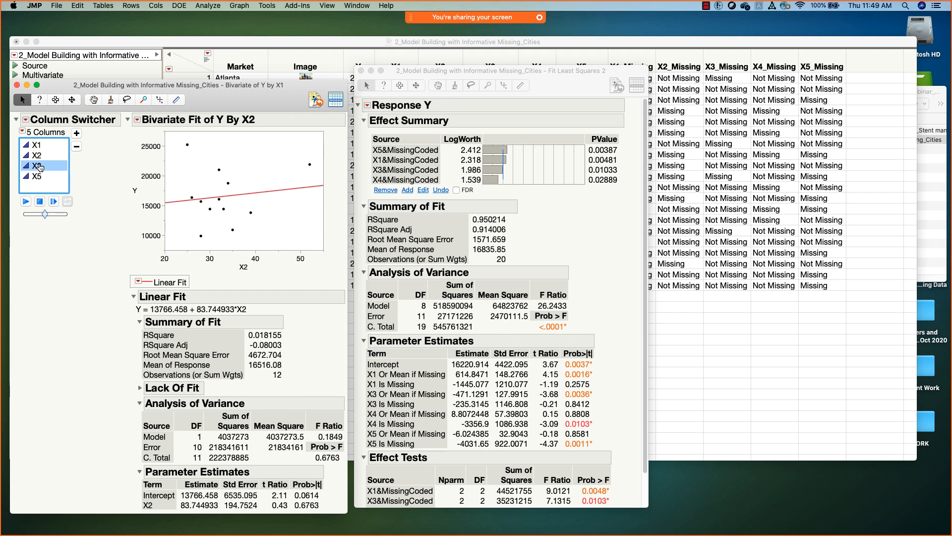
pyautogui.click(43, 177)
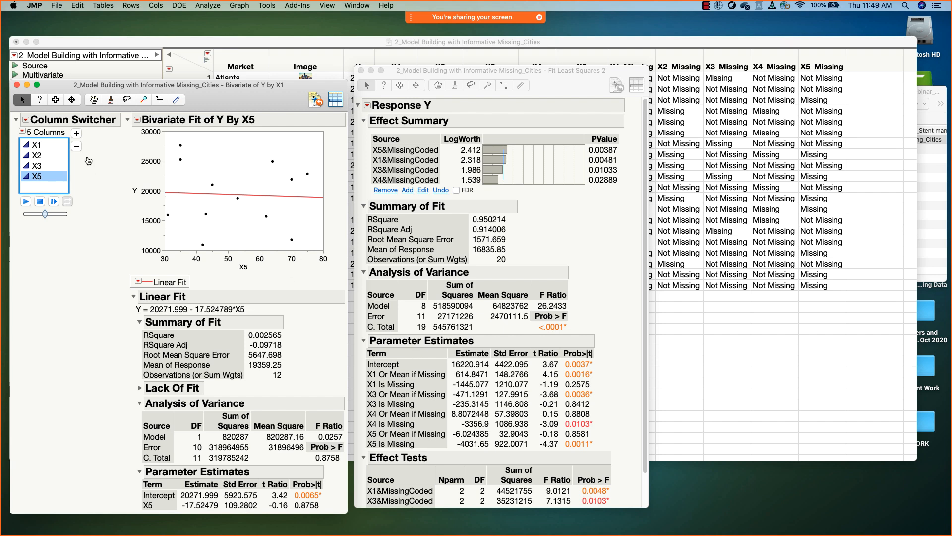
# Remove the Bivariate report's Column Switcher and add a new one that replaces X5 with columns X1 through X5.
pyautogui.click(25, 120)
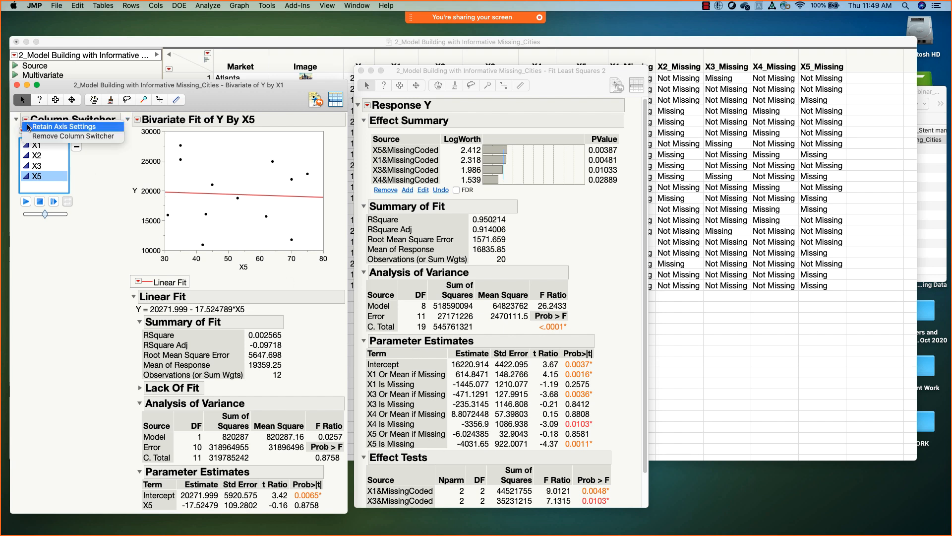
pyautogui.click(37, 136)
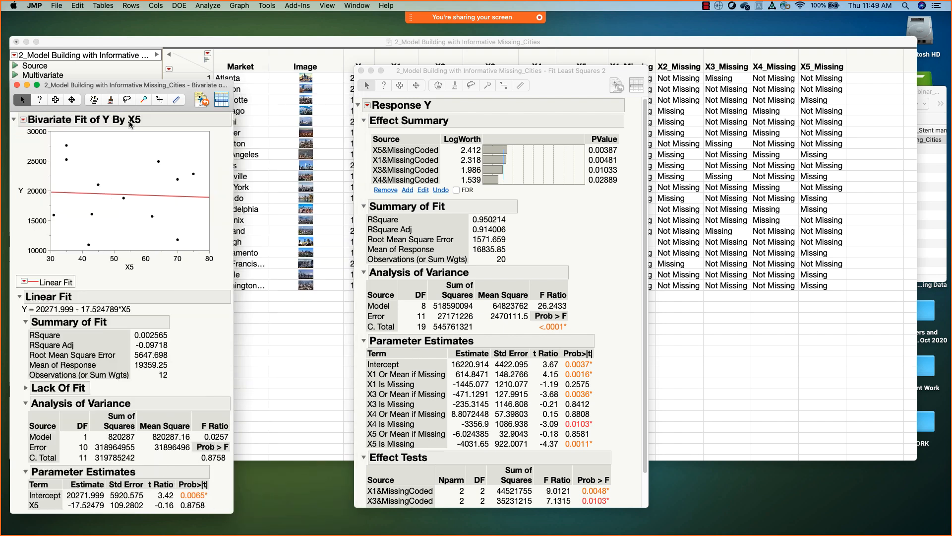
pyautogui.click(24, 119)
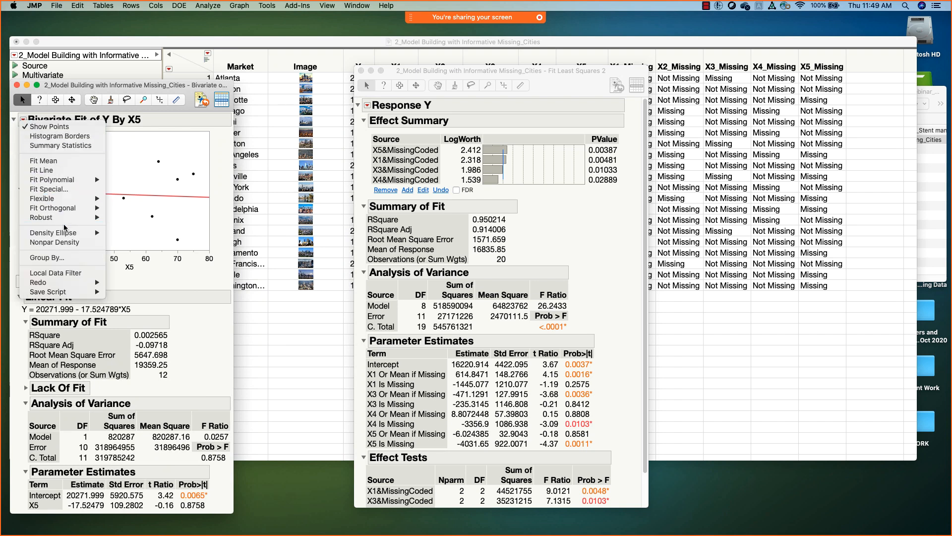
pyautogui.moveTo(82, 282)
pyautogui.click(121, 287)
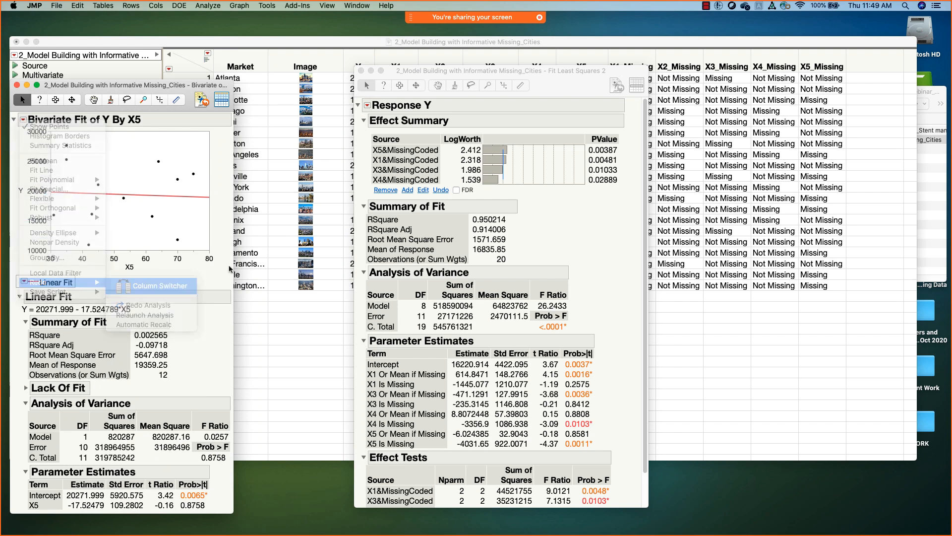
pyautogui.click(455, 147)
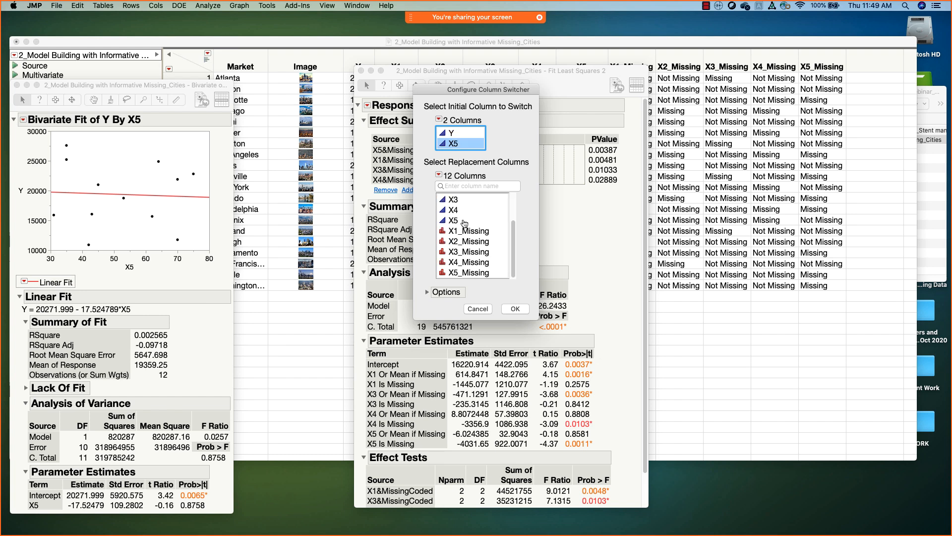
pyautogui.moveTo(465, 222)
pyautogui.mouseDown()
pyautogui.moveTo(466, 188)
pyautogui.moveTo(469, 223)
pyautogui.mouseUp()
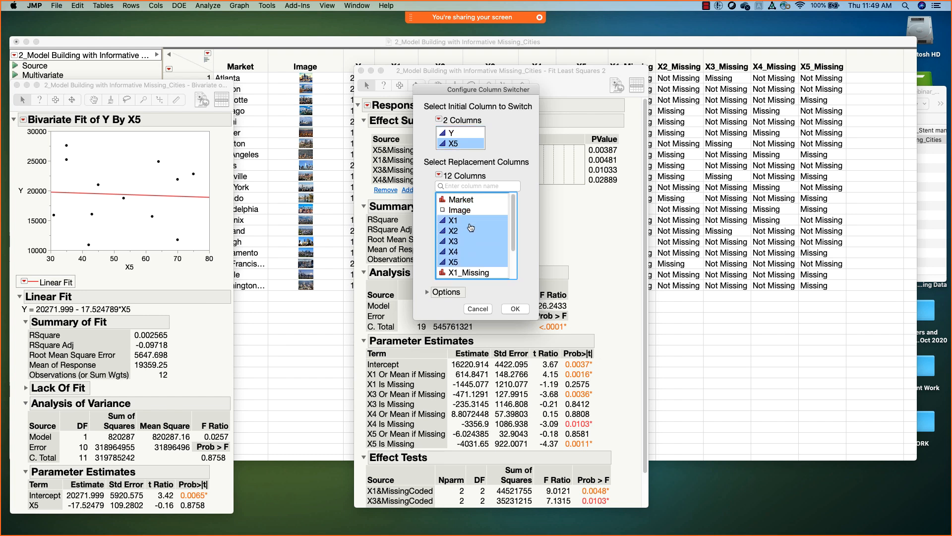
pyautogui.click(515, 308)
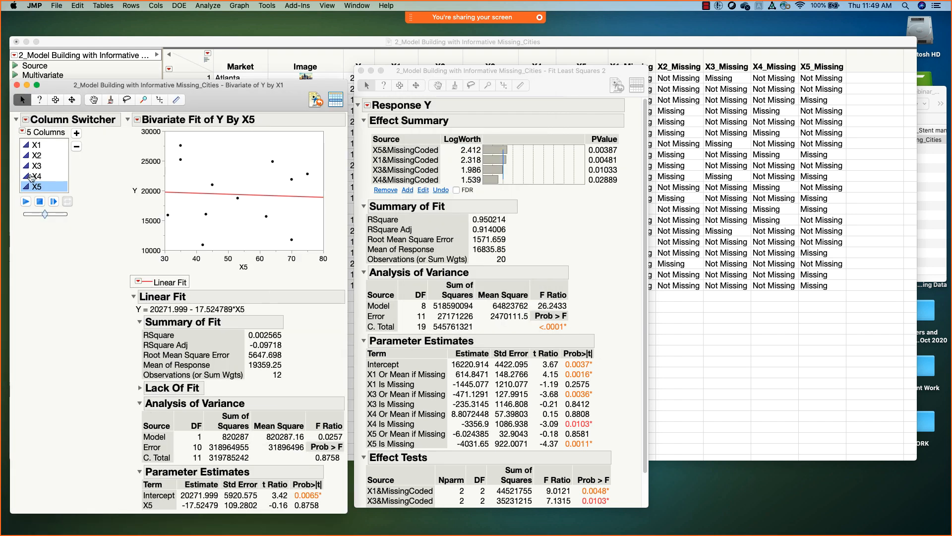
# Switch the bivariate fit to X4 and compare it with the X4 terms in the Fit Least Squares Parameter Estimates.
pyautogui.click(33, 176)
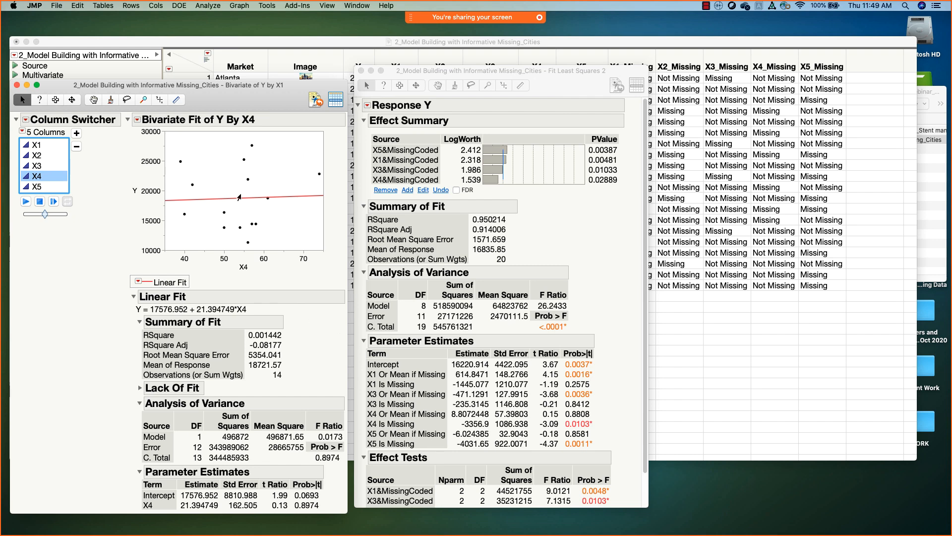
pyautogui.click(365, 420)
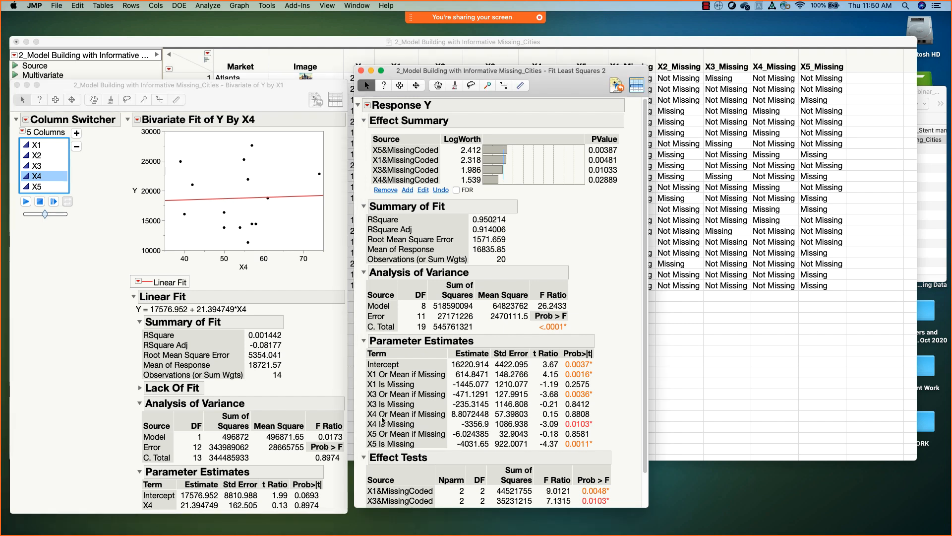
pyautogui.moveTo(359, 417); pyautogui.dragTo(609, 422)
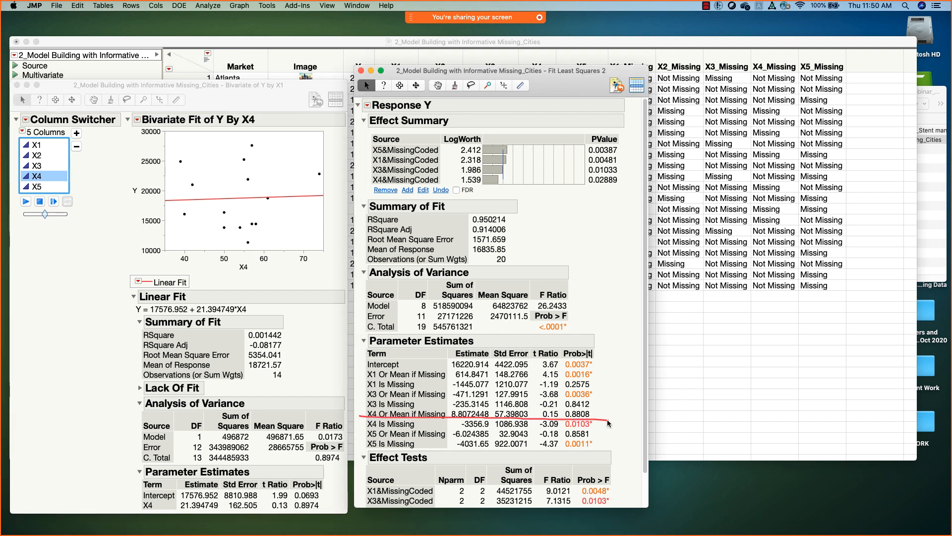
pyautogui.moveTo(365, 427); pyautogui.dragTo(600, 432)
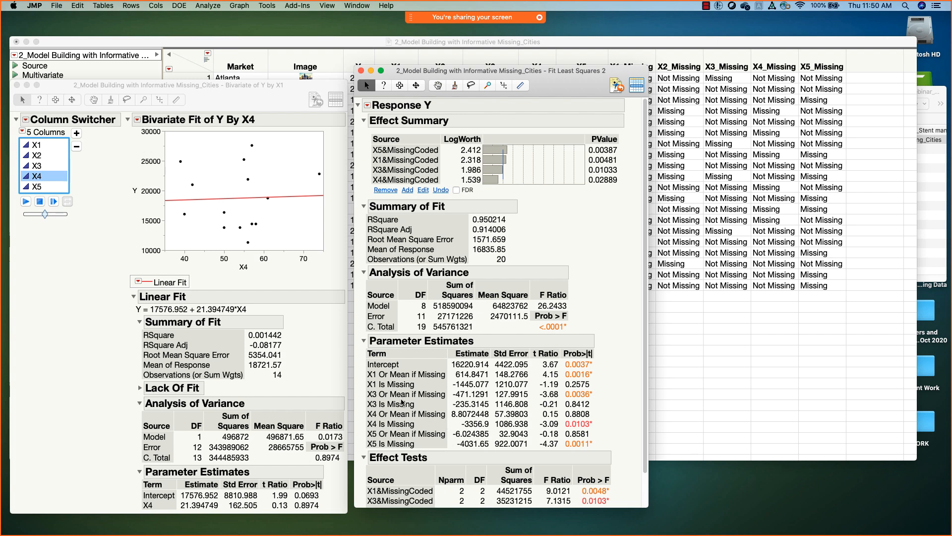
# Compare the bivariate fits of Y by X1 and X3 with the matching X1 and X3 terms in the Parameter Estimates.
pyautogui.click(36, 146)
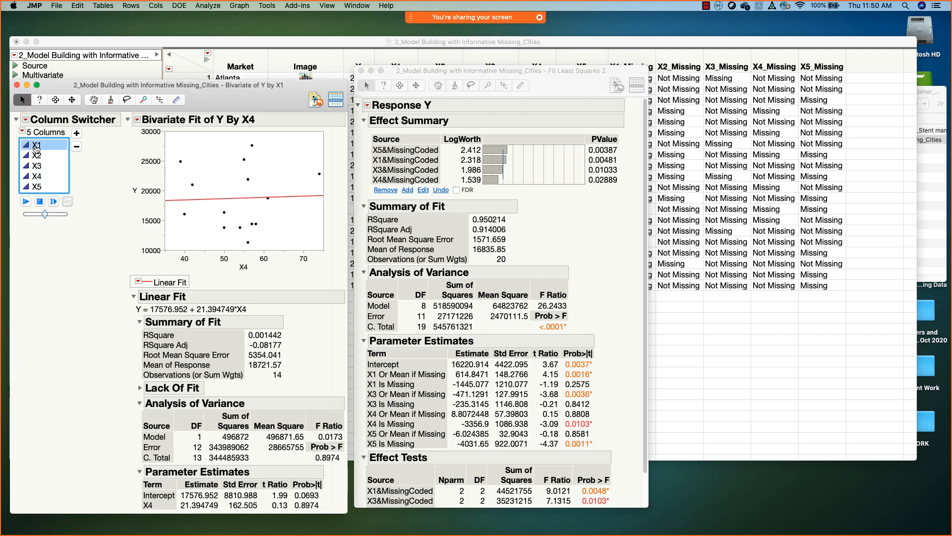
pyautogui.click(358, 382)
pyautogui.moveTo(369, 382); pyautogui.dragTo(606, 369)
pyautogui.click(37, 165)
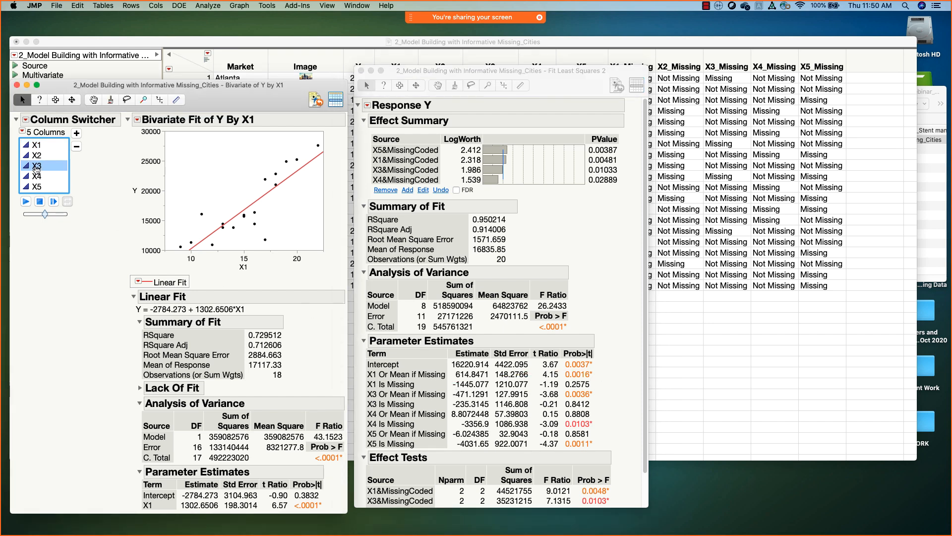
pyautogui.click(360, 396)
pyautogui.moveTo(359, 397); pyautogui.dragTo(588, 399)
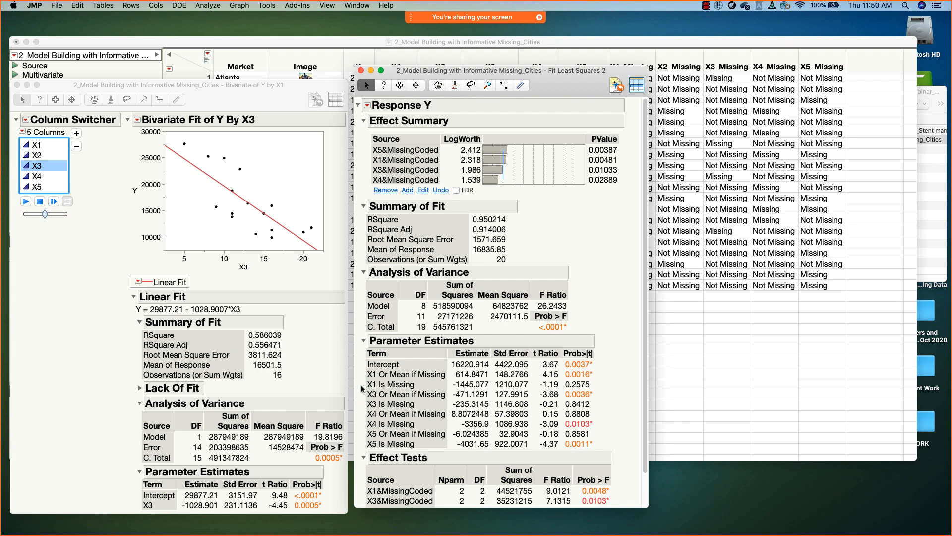
# Examine the X3, X4 and X5 parameter estimates, contrasting the Or Mean if Missing terms with the Is Missing terms.
pyautogui.moveTo(362, 395); pyautogui.dragTo(590, 395)
pyautogui.moveTo(362, 409); pyautogui.dragTo(590, 411)
pyautogui.moveTo(359, 420); pyautogui.dragTo(361, 429)
pyautogui.moveTo(419, 432); pyautogui.dragTo(591, 430)
pyautogui.moveTo(360, 439)
pyautogui.mouseDown()
pyautogui.moveTo(365, 448)
pyautogui.moveTo(453, 454)
pyautogui.moveTo(575, 449)
pyautogui.mouseUp()
# Run the Cities table's script GR_Y vs Missing_DF for All Vars and close the graph's editing controls.
pyautogui.moveTo(246, 93); pyautogui.dragTo(242, 84)
pyautogui.click(228, 49)
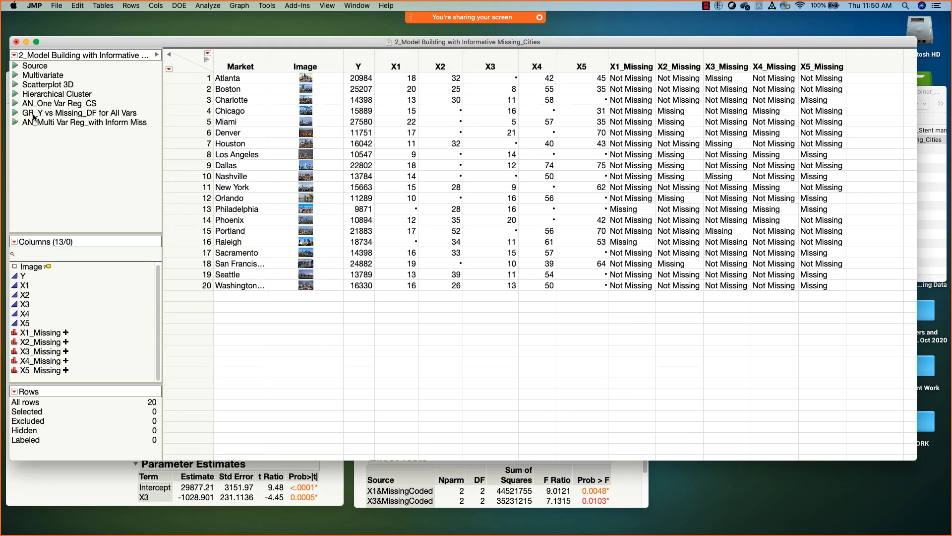
pyautogui.click(15, 113)
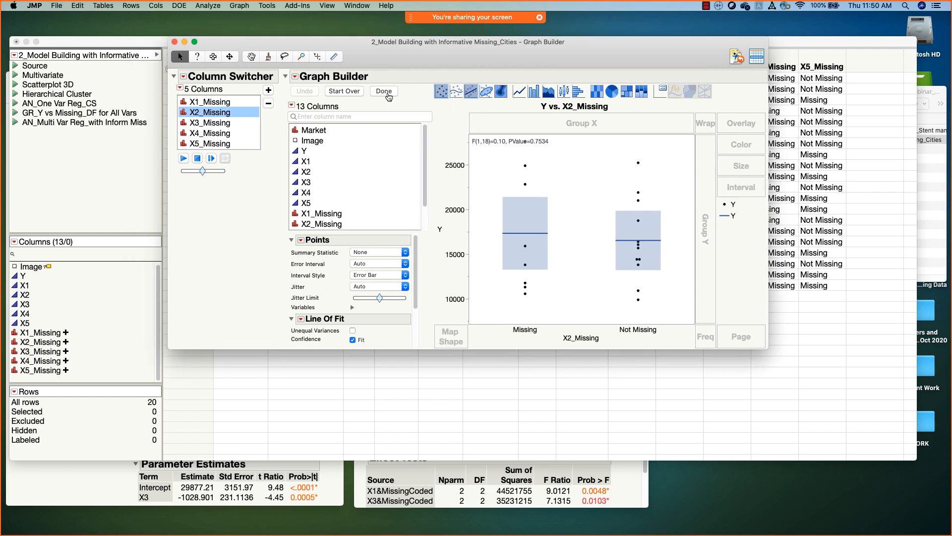
pyautogui.click(385, 93)
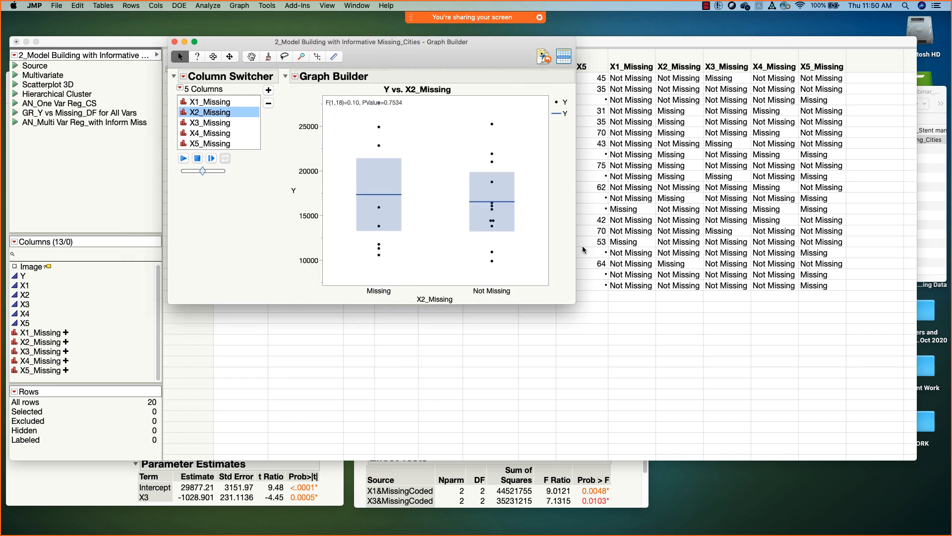
# Arrange the Y vs. X2_Missing graph and the Bivariate Fit of Y By X3 report side by side.
pyautogui.moveTo(456, 59); pyautogui.dragTo(755, 83)
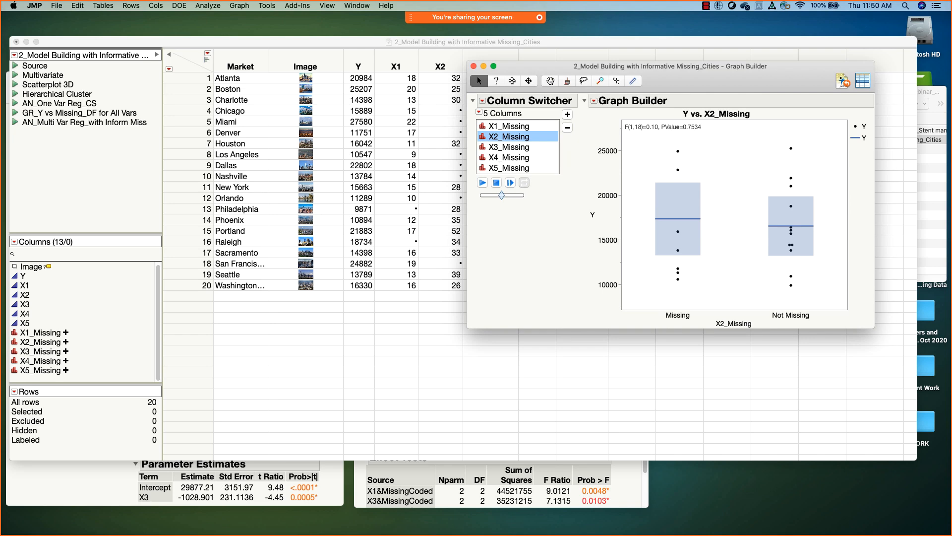
pyautogui.click(52, 496)
pyautogui.moveTo(229, 96); pyautogui.dragTo(226, 53)
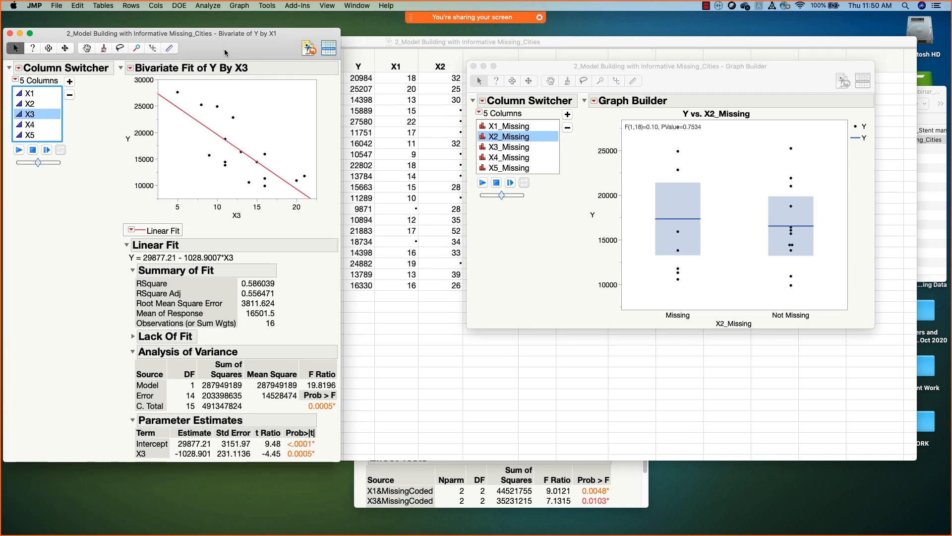
# Shrink the bivariate report and arrange it with the Y vs. X2_Missing graph and the Fit Least Squares report so all three show together.
pyautogui.moveTo(335, 461); pyautogui.dragTo(338, 243)
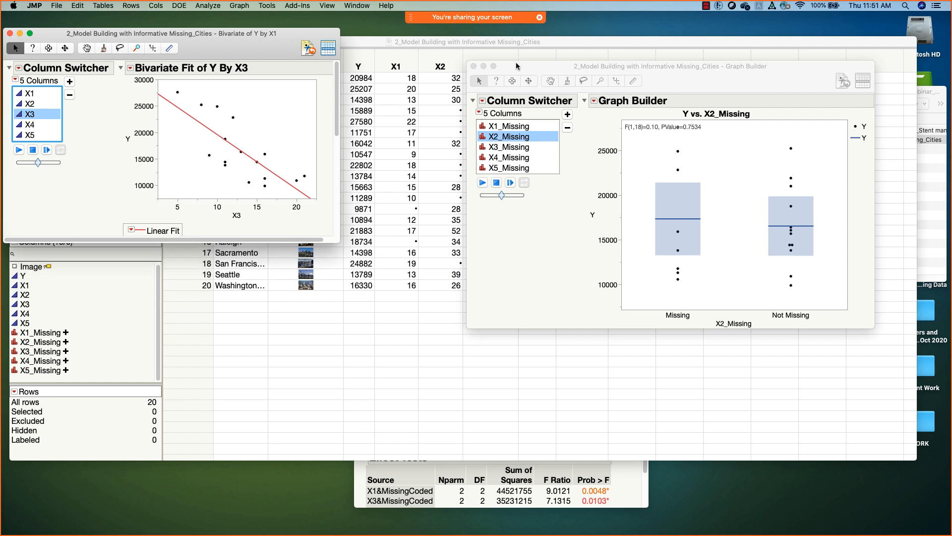
pyautogui.moveTo(525, 65); pyautogui.dragTo(388, 34)
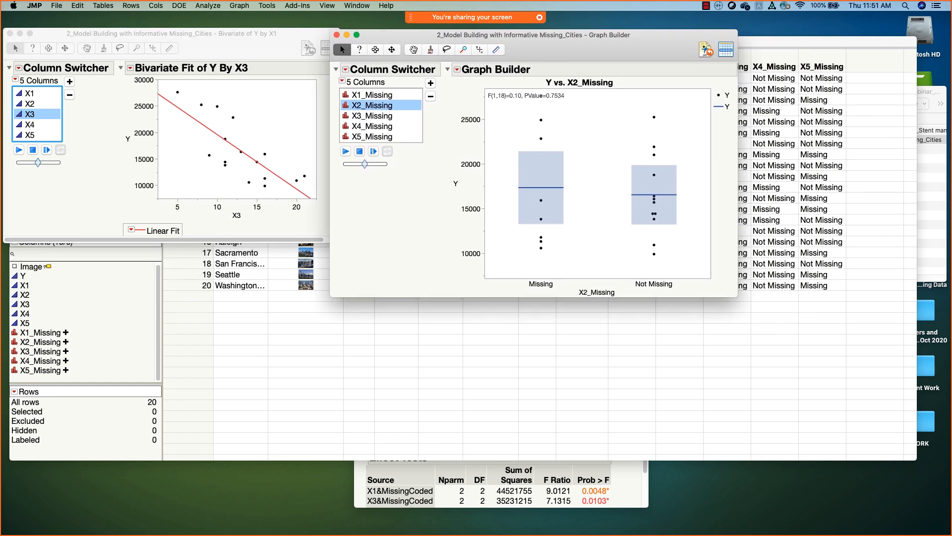
pyautogui.click(354, 493)
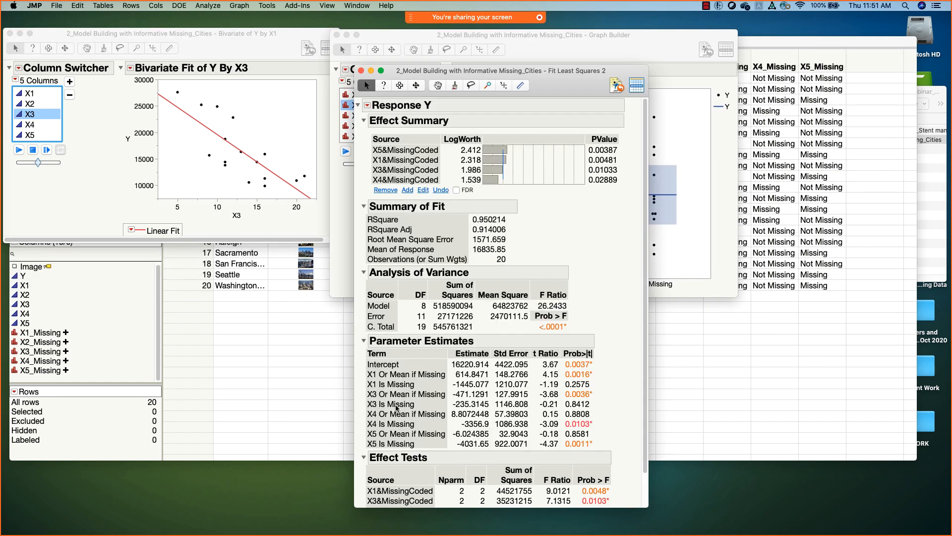
pyautogui.moveTo(446, 65); pyautogui.dragTo(739, 42)
pyautogui.moveTo(232, 40); pyautogui.dragTo(255, 344)
pyautogui.moveTo(536, 48); pyautogui.dragTo(265, 60)
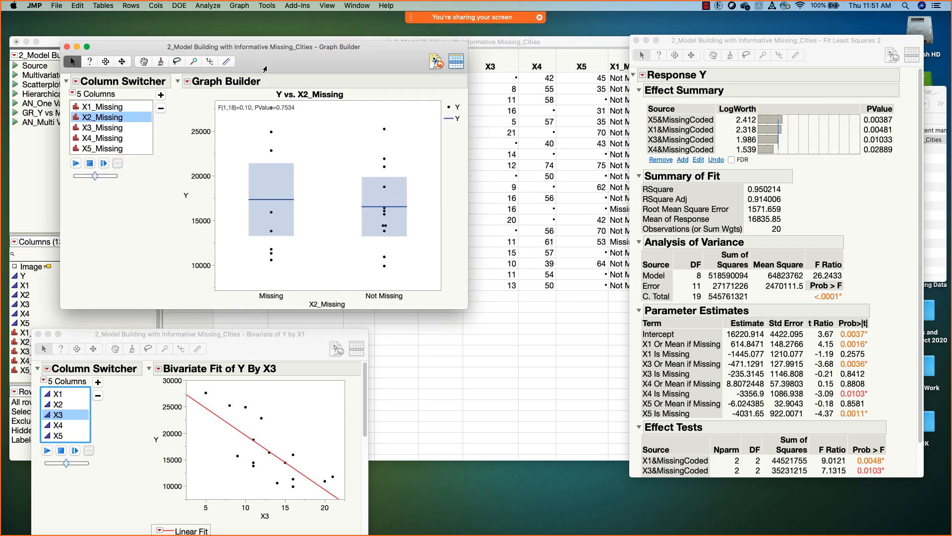
pyautogui.moveTo(265, 353); pyautogui.dragTo(307, 337)
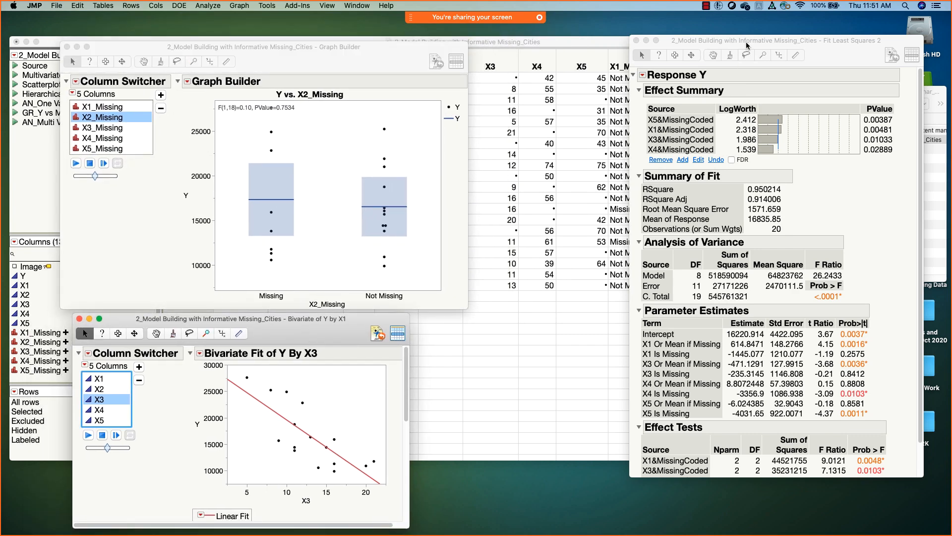
pyautogui.moveTo(747, 42); pyautogui.dragTo(595, 48)
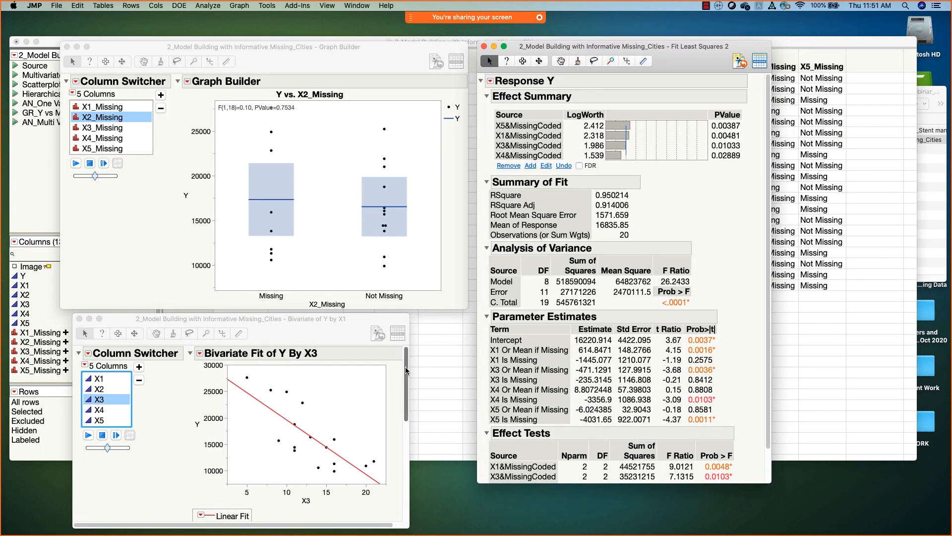
pyautogui.moveTo(395, 321); pyautogui.dragTo(417, 317)
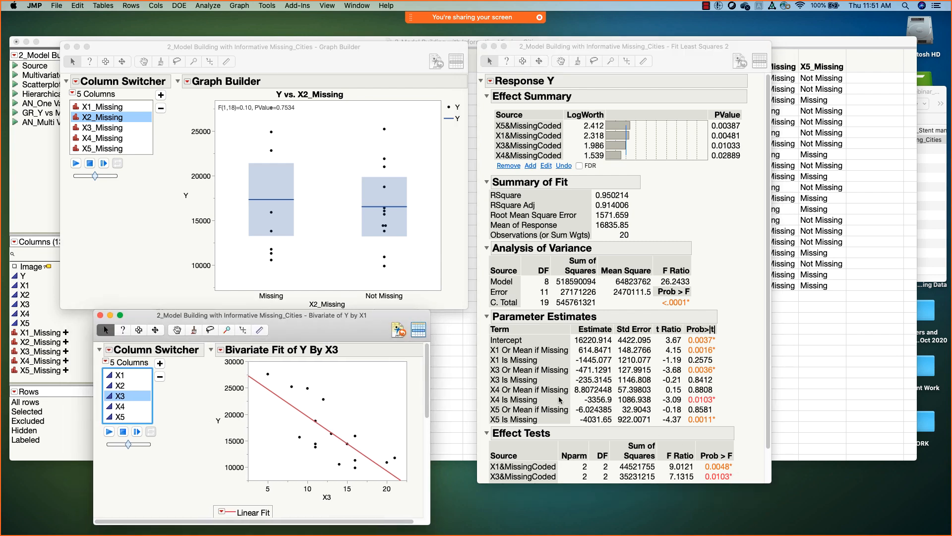
# Point out the X4 Is Missing and X5 Is Missing parameter estimates and switch the missing-indicator graph to X1_Missing.
pyautogui.click(484, 405)
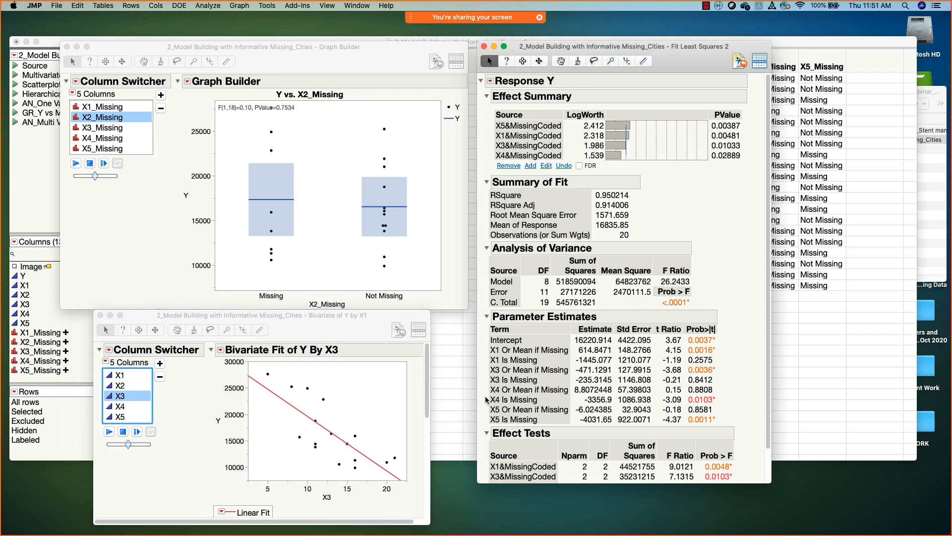
pyautogui.moveTo(486, 397)
pyautogui.mouseDown()
pyautogui.moveTo(494, 410)
pyautogui.moveTo(713, 406)
pyautogui.mouseUp()
pyautogui.moveTo(480, 420)
pyautogui.mouseDown()
pyautogui.moveTo(494, 429)
pyautogui.moveTo(722, 429)
pyautogui.mouseUp()
pyautogui.click(96, 203)
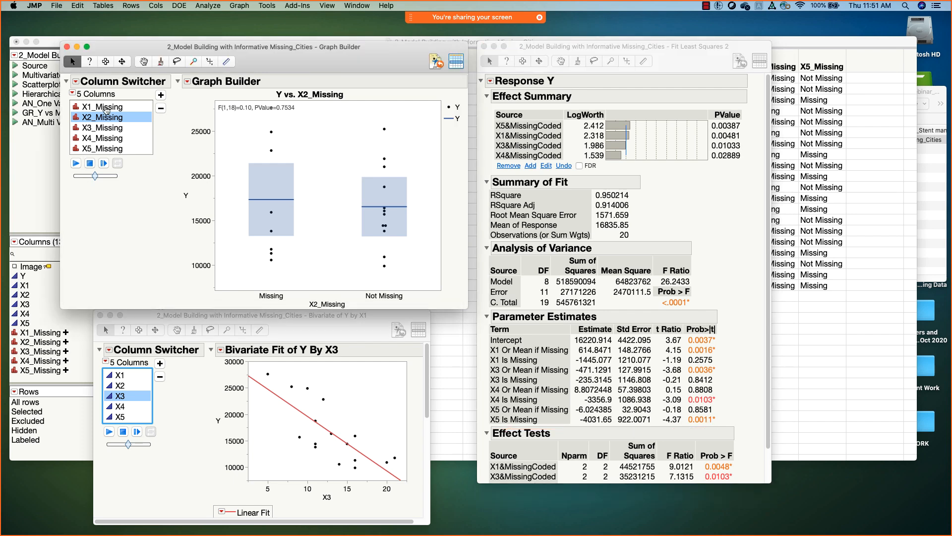
pyautogui.click(106, 107)
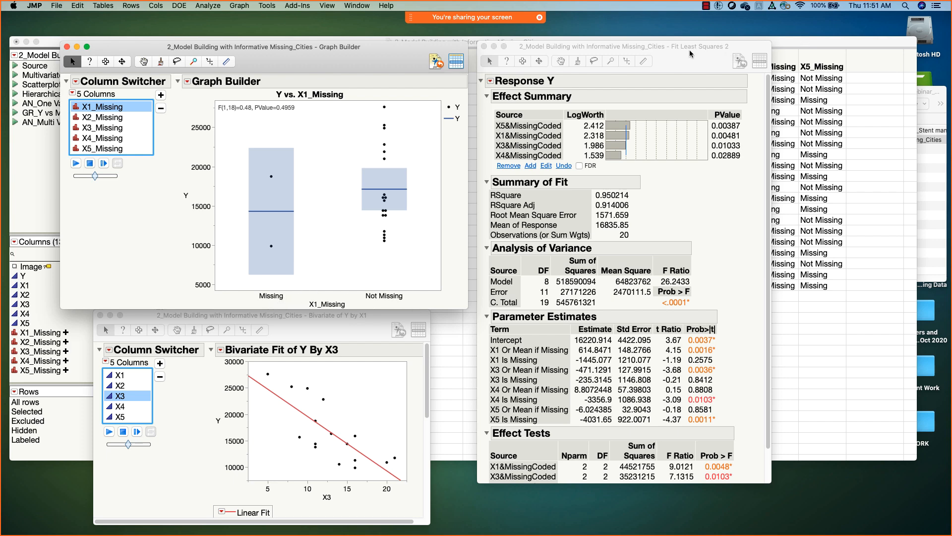
# Move the model report and graph aside, bring the Cities table forward and look over its missing-indicator columns.
pyautogui.moveTo(690, 52); pyautogui.dragTo(690, 42)
pyautogui.moveTo(388, 57); pyautogui.dragTo(389, 43)
pyautogui.click(806, 42)
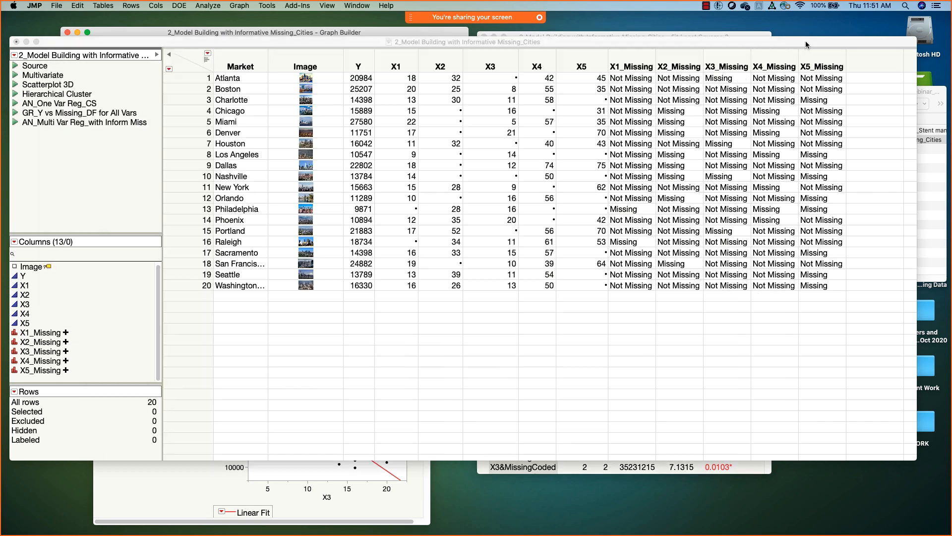
pyautogui.click(646, 60)
pyautogui.click(665, 59)
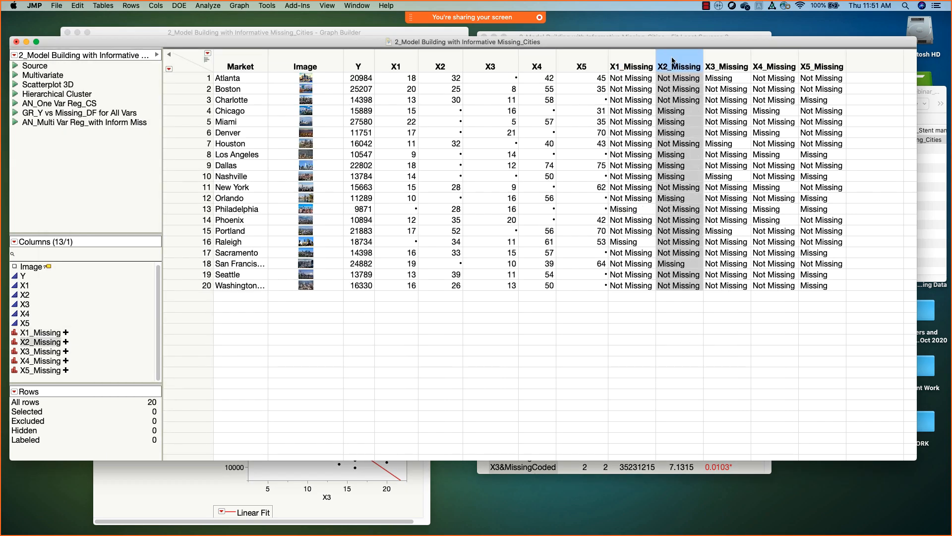
pyautogui.click(719, 59)
pyautogui.click(776, 60)
# Examine the If Is Missing formula behind the X1_Missing column without changing it.
pyautogui.doubleClick(635, 51)
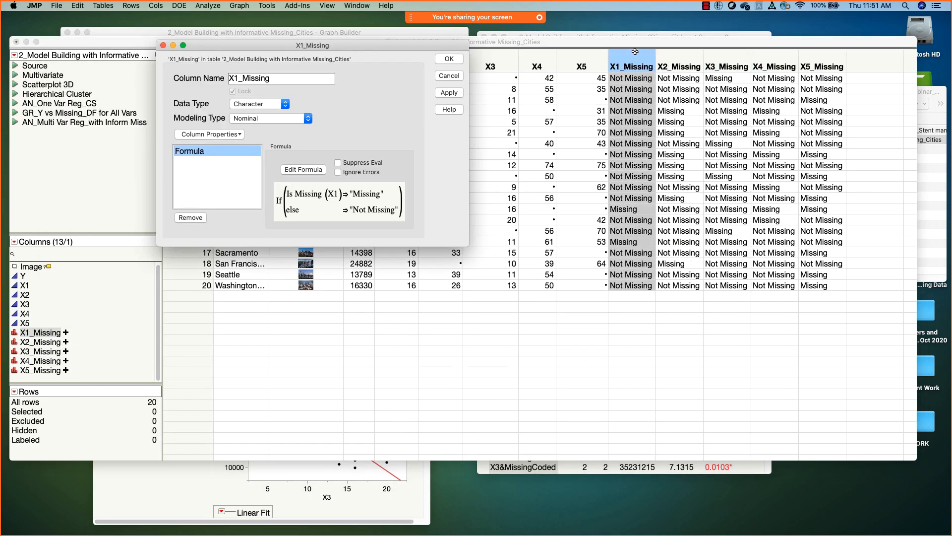
pyautogui.click(322, 171)
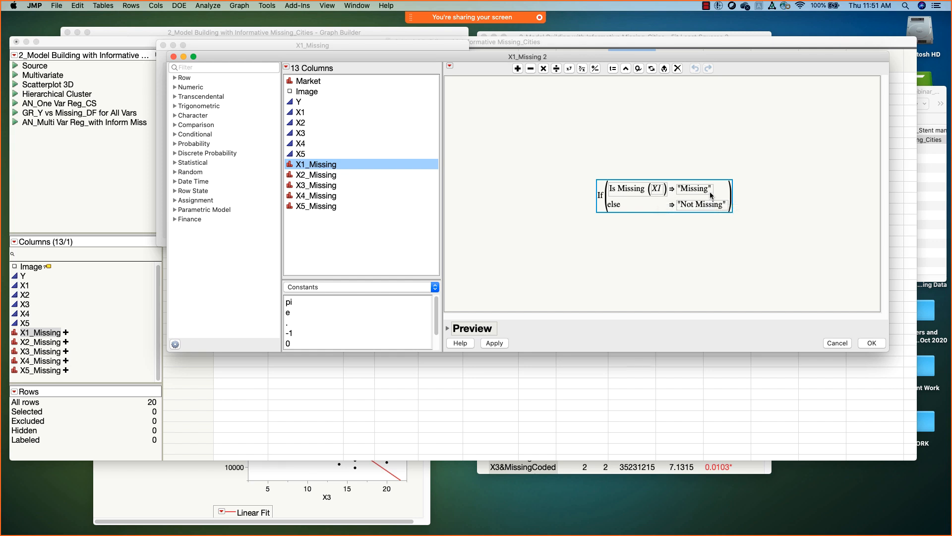
pyautogui.click(842, 343)
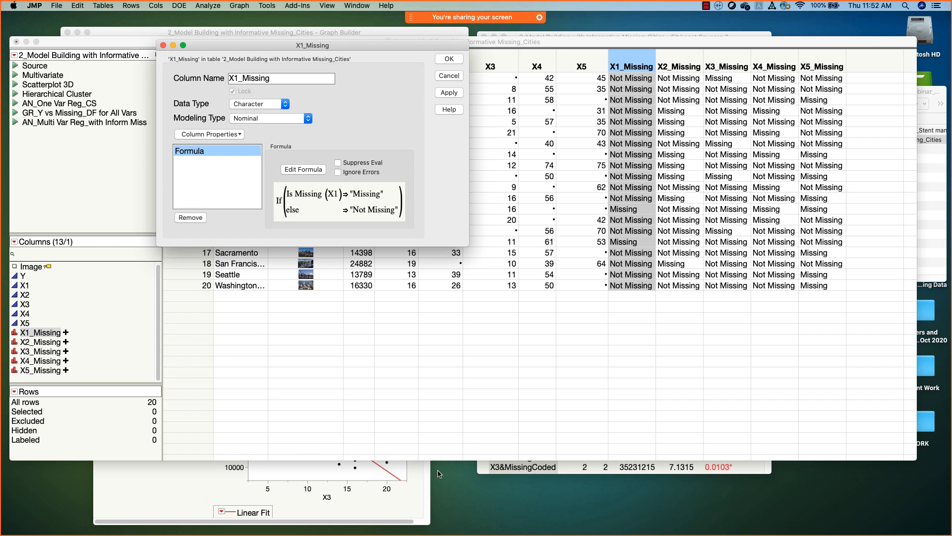
# Bring the model report, missing-indicator graph and bivariate fit back to the front and switch the graph to X4_Missing.
pyautogui.click(488, 470)
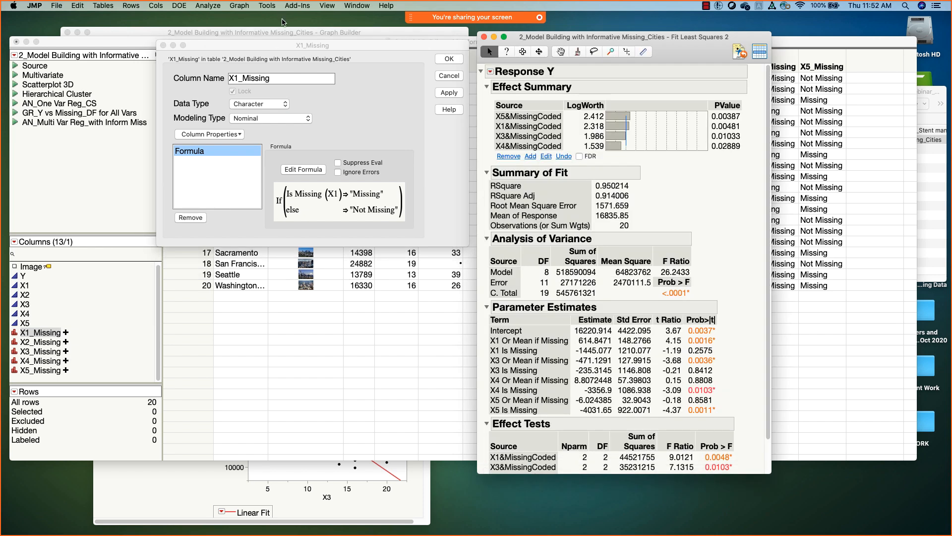
pyautogui.click(283, 31)
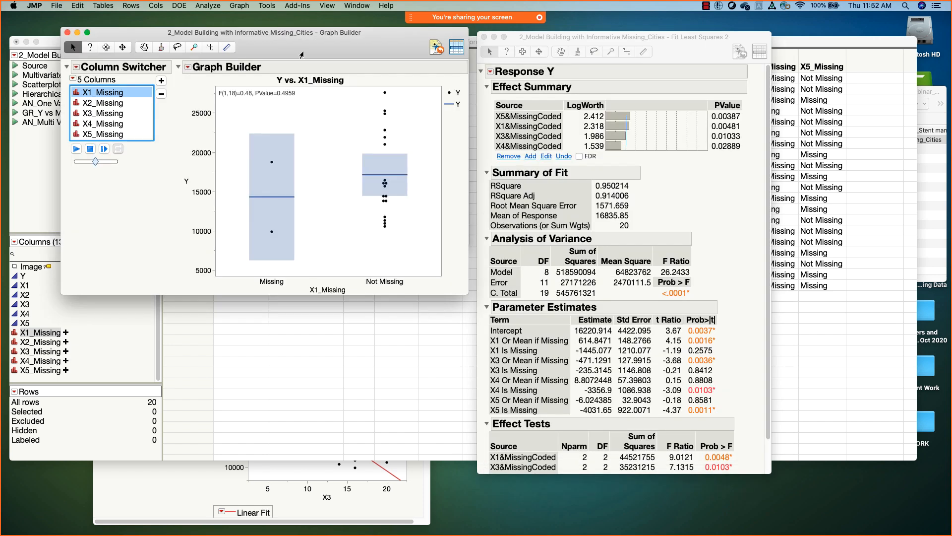
pyautogui.click(215, 489)
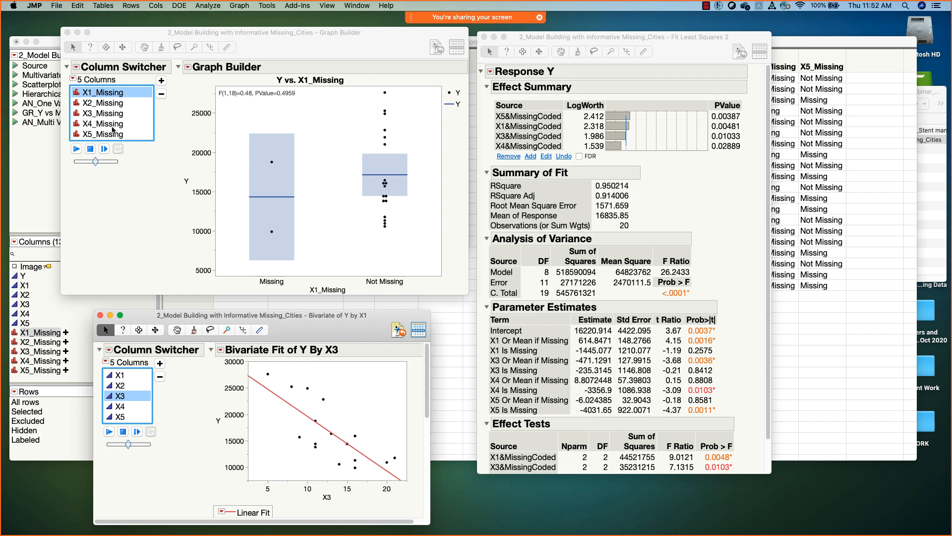
pyautogui.click(110, 130)
pyautogui.click(111, 130)
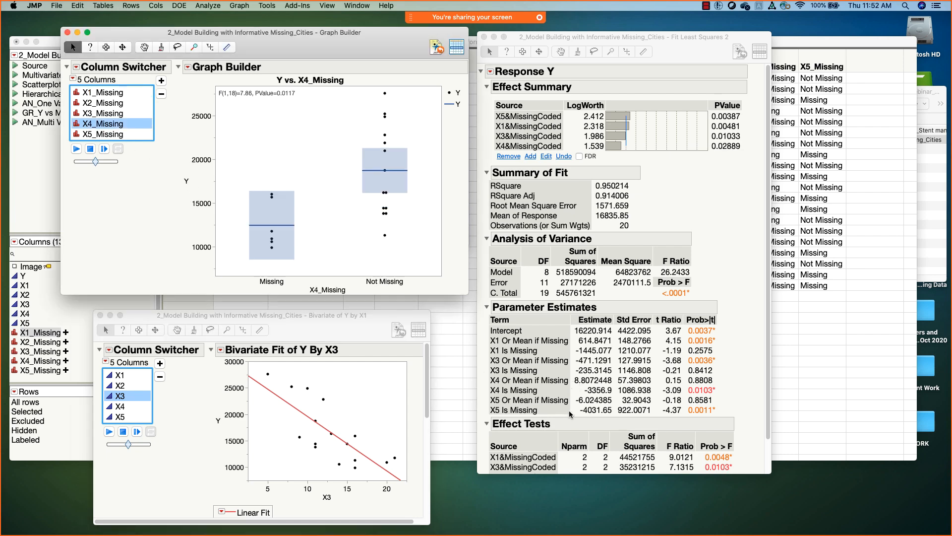
# Alternate the graph between X5_Missing and X4_Missing to compare the Missing and Not Missing groups, marking the F-test caption.
pyautogui.click(114, 135)
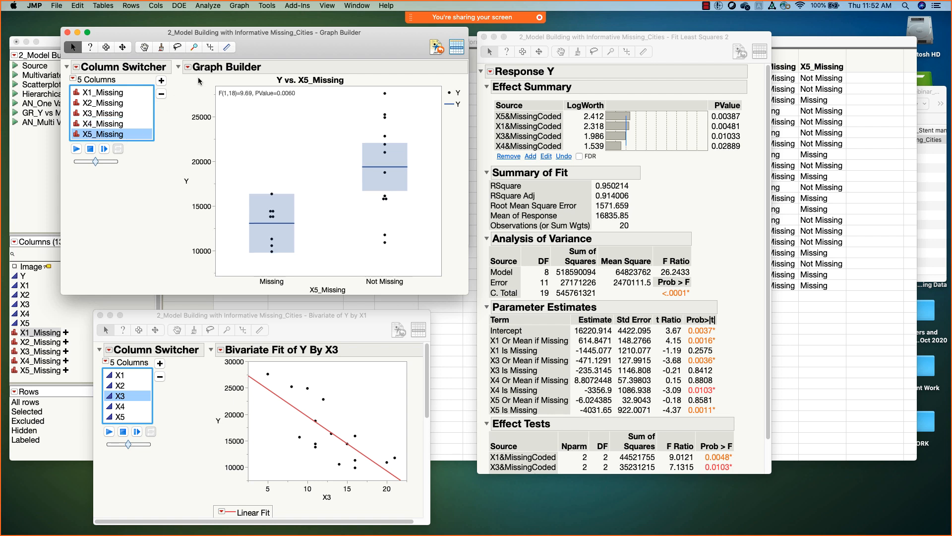
pyautogui.click(99, 123)
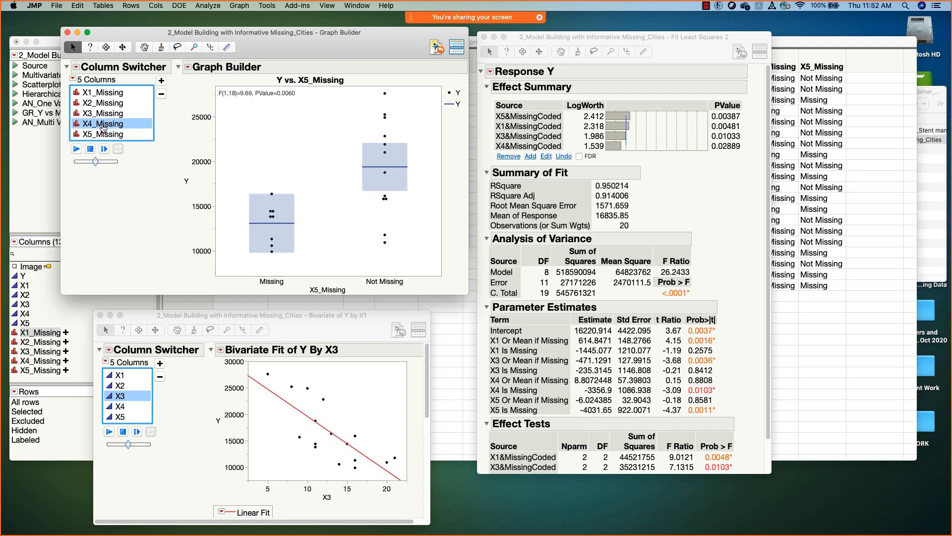
pyautogui.click(102, 135)
pyautogui.moveTo(199, 73)
pyautogui.mouseDown()
pyautogui.moveTo(211, 106)
pyautogui.moveTo(314, 102)
pyautogui.moveTo(213, 74)
pyautogui.mouseUp()
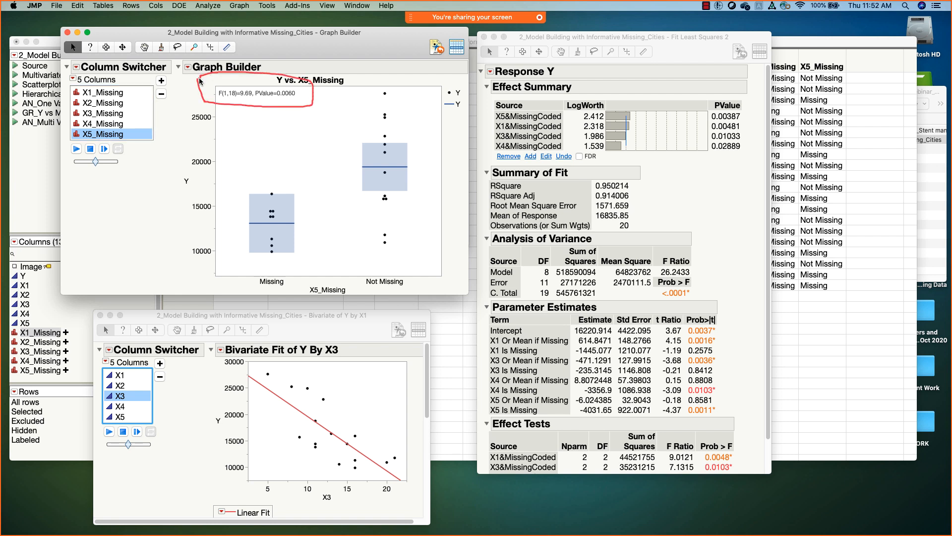
pyautogui.click(109, 127)
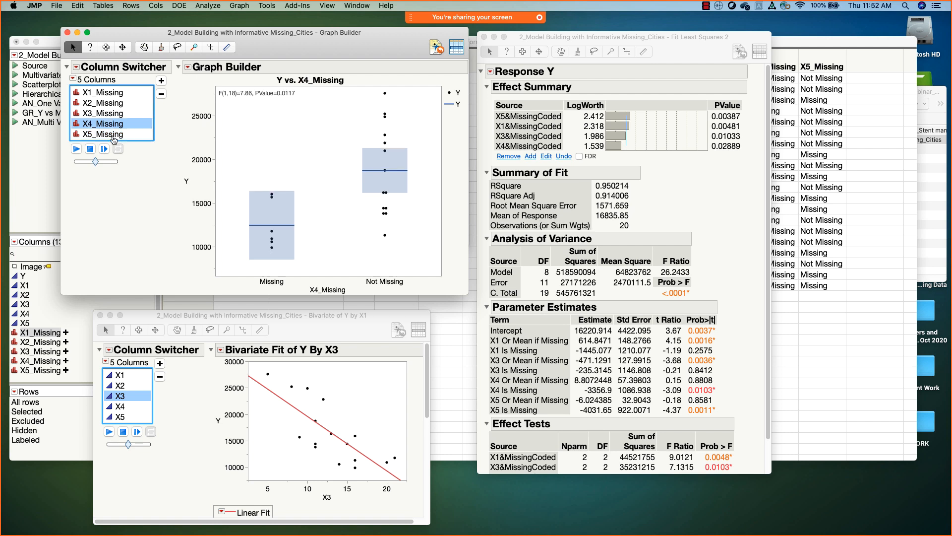
pyautogui.click(114, 135)
pyautogui.click(116, 125)
pyautogui.click(115, 135)
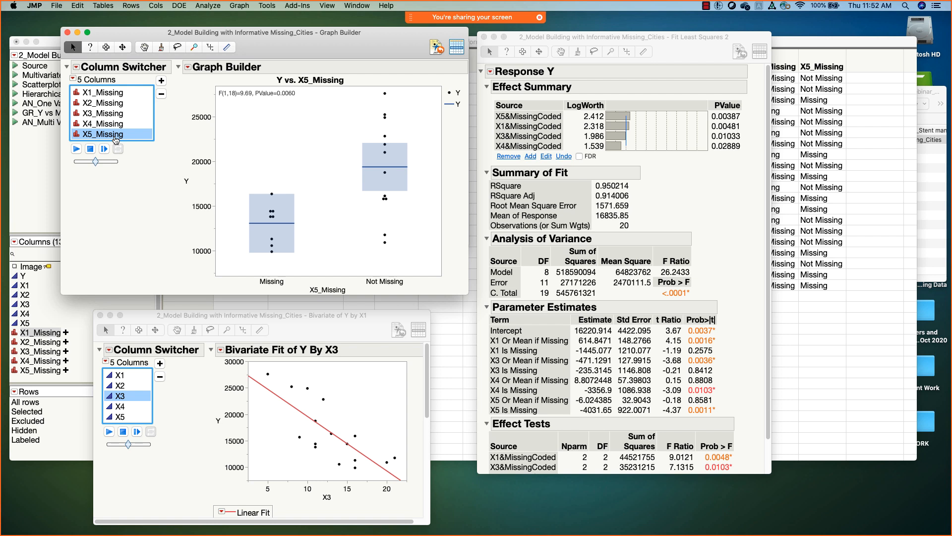
pyautogui.click(109, 125)
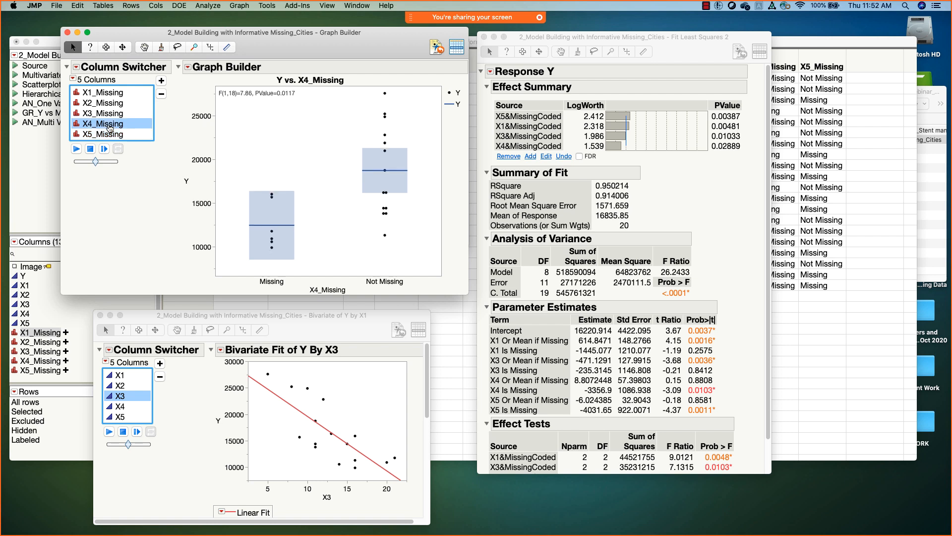
pyautogui.click(111, 134)
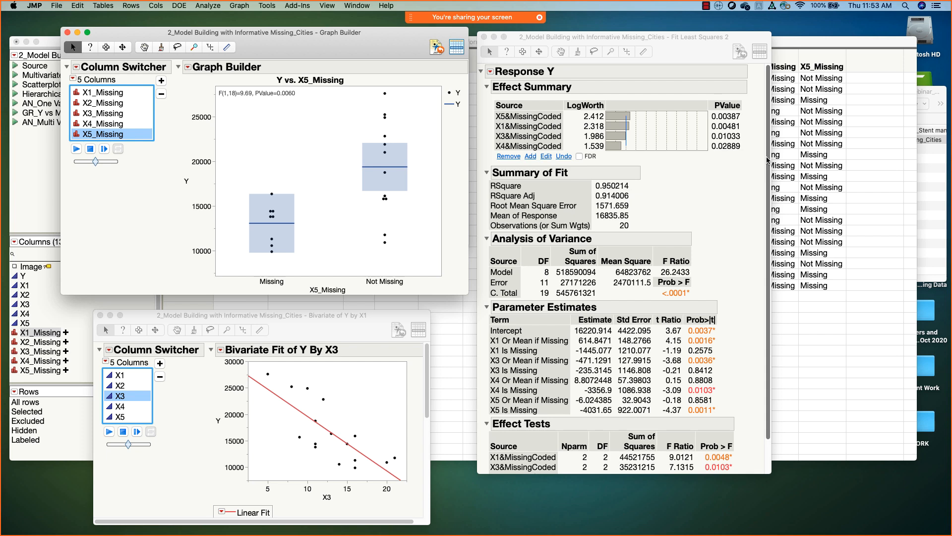
# Review the Fit Least Squares report from the Effect Summary down to the Effect Tests.
pyautogui.click(768, 198)
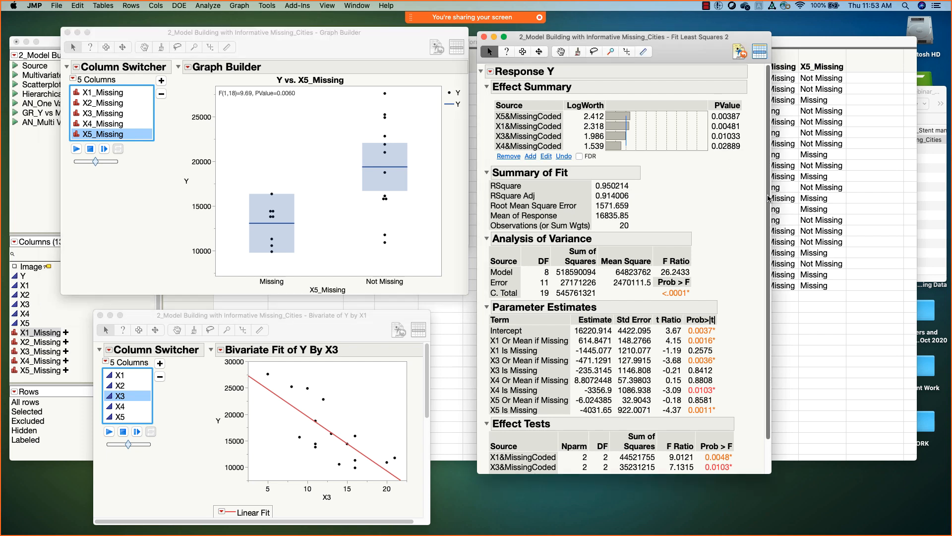
pyautogui.scroll(-3, 766, 223)
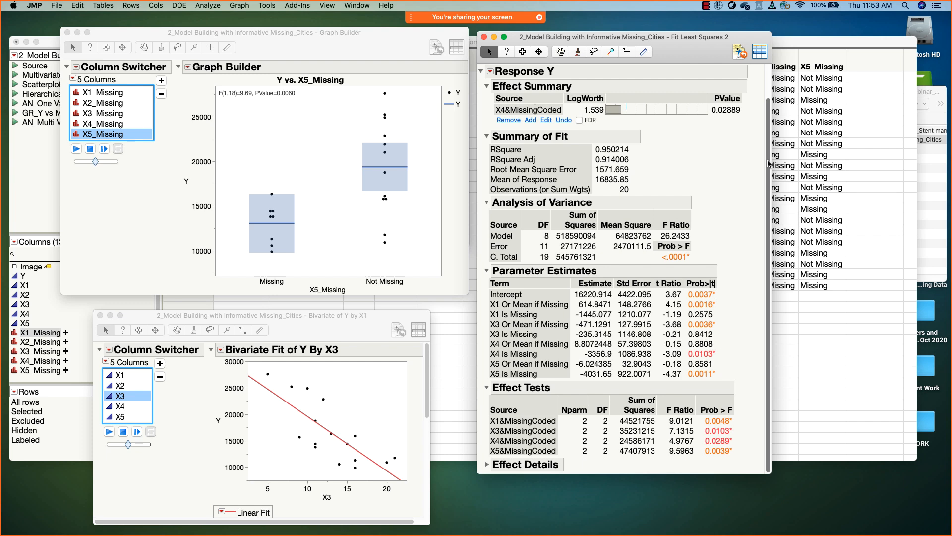
pyautogui.scroll(3, 768, 163)
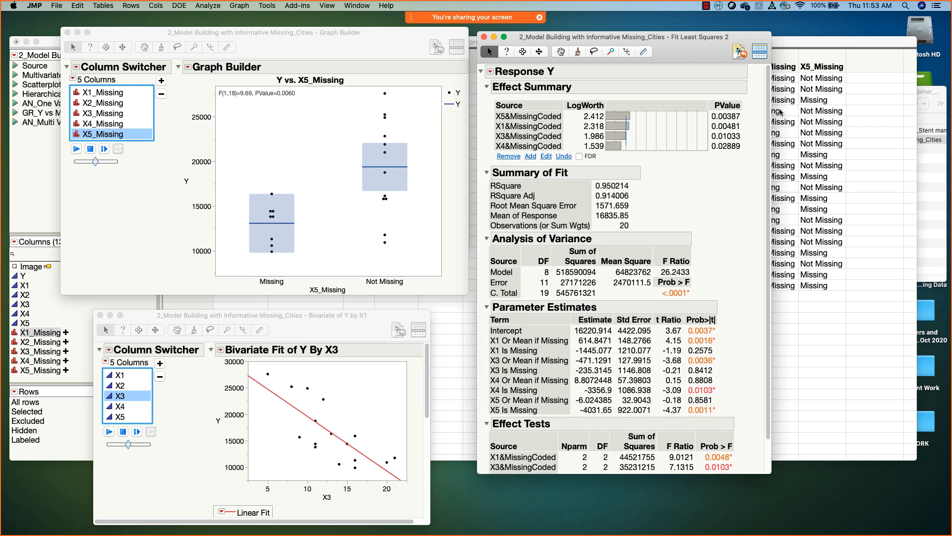
# Close the model report, graph, bivariate fit and X1_Missing column settings, and clear the Cities table's column selection.
pyautogui.click(484, 37)
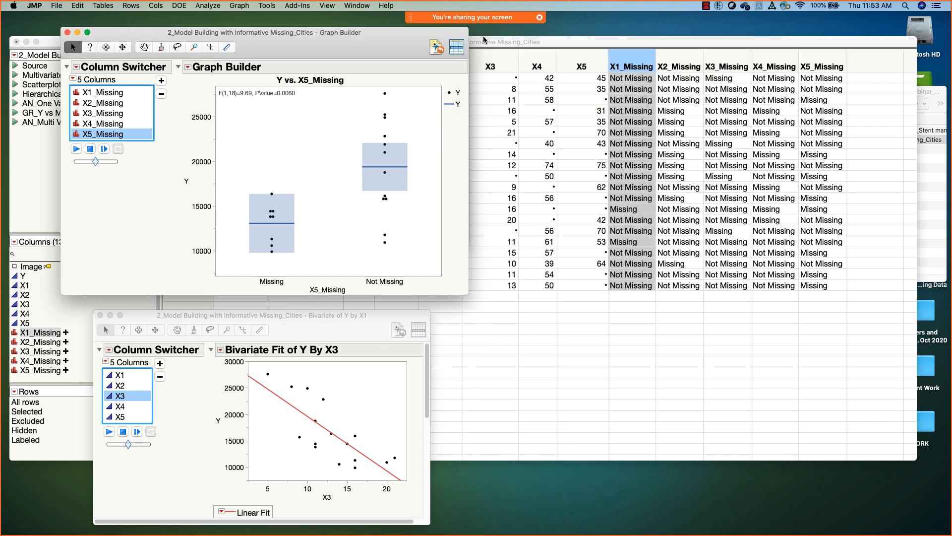
pyautogui.click(68, 32)
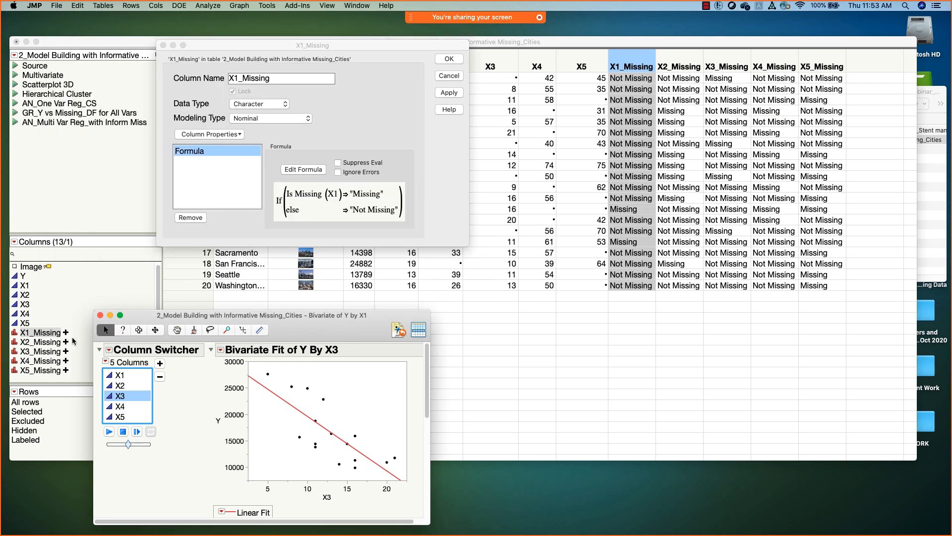
pyautogui.click(101, 315)
pyautogui.click(163, 46)
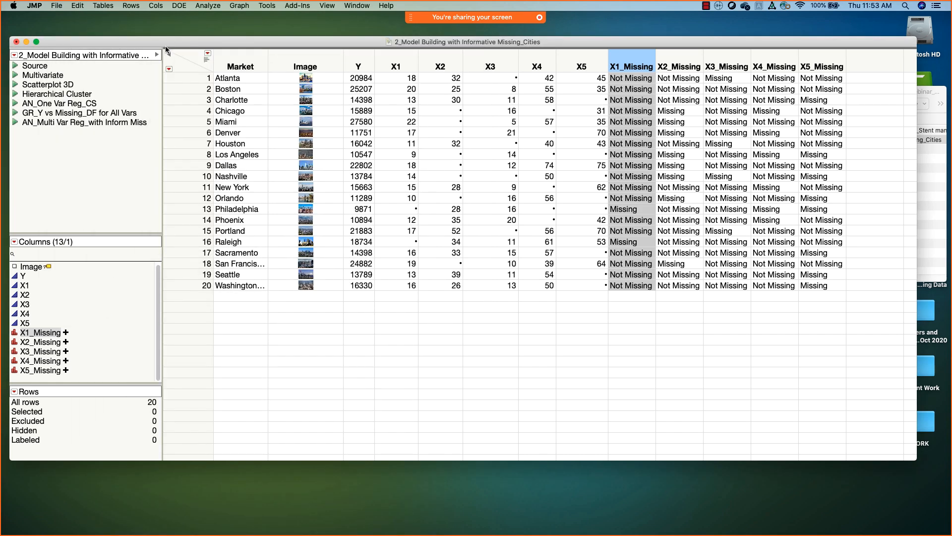
pyautogui.click(189, 58)
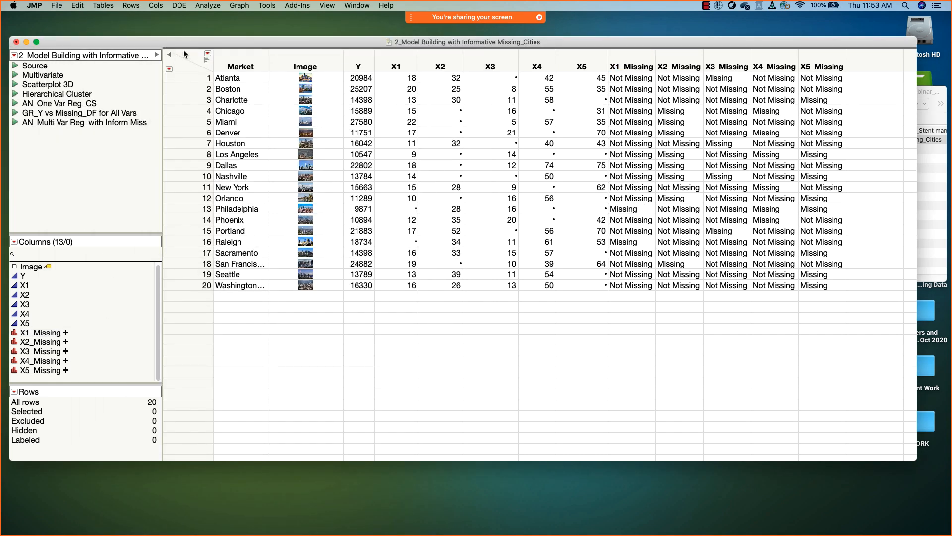
# Run a Partition decision tree with Y as response and X1 through X5 as factors, keeping Informative Missing enabled.
pyautogui.click(215, 8)
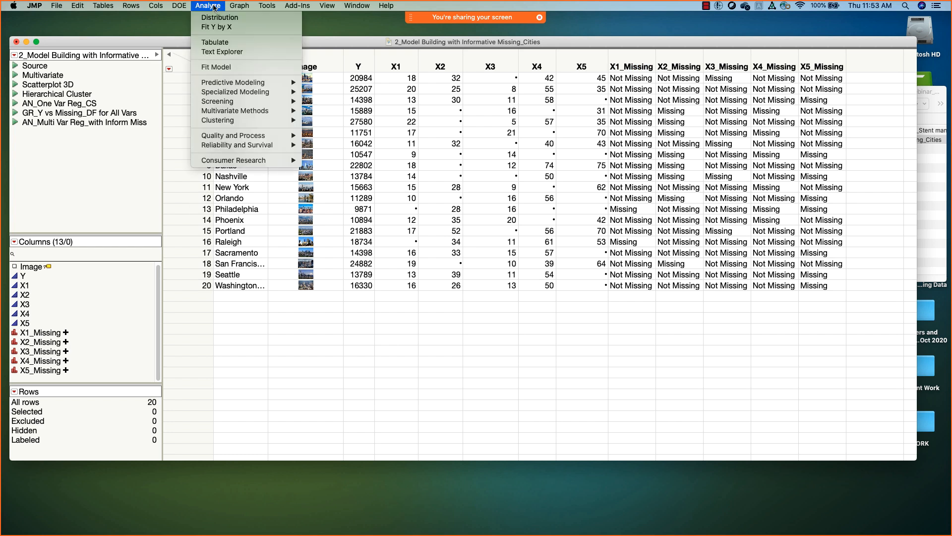
pyautogui.moveTo(241, 85)
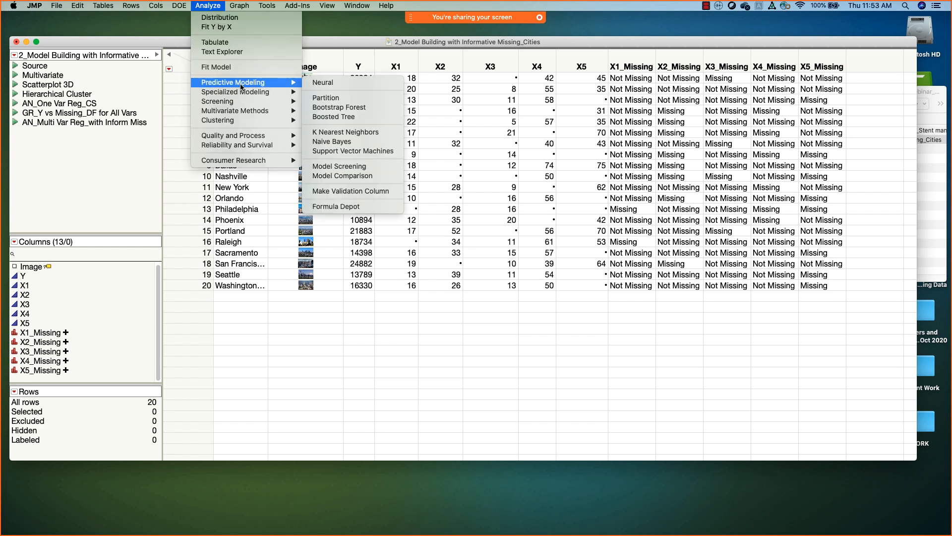
pyautogui.click(372, 96)
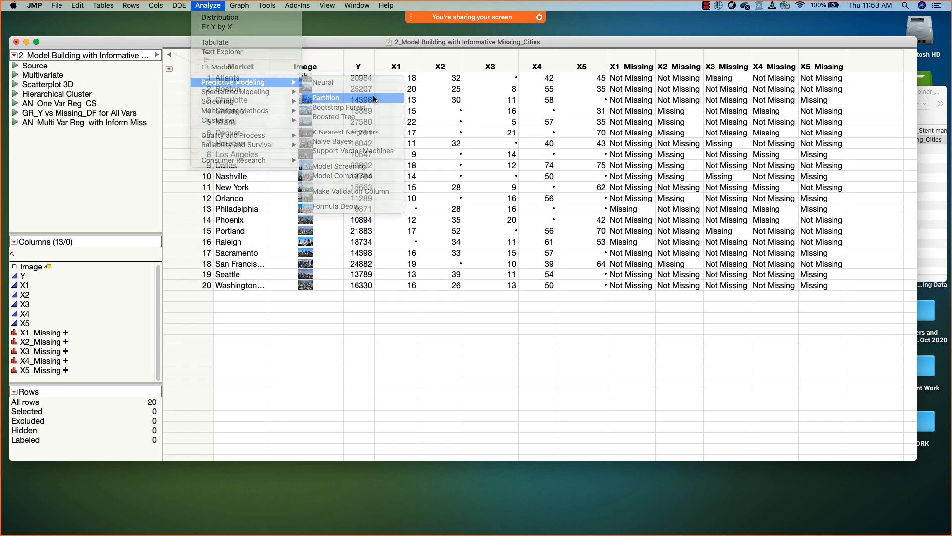
pyautogui.click(302, 144)
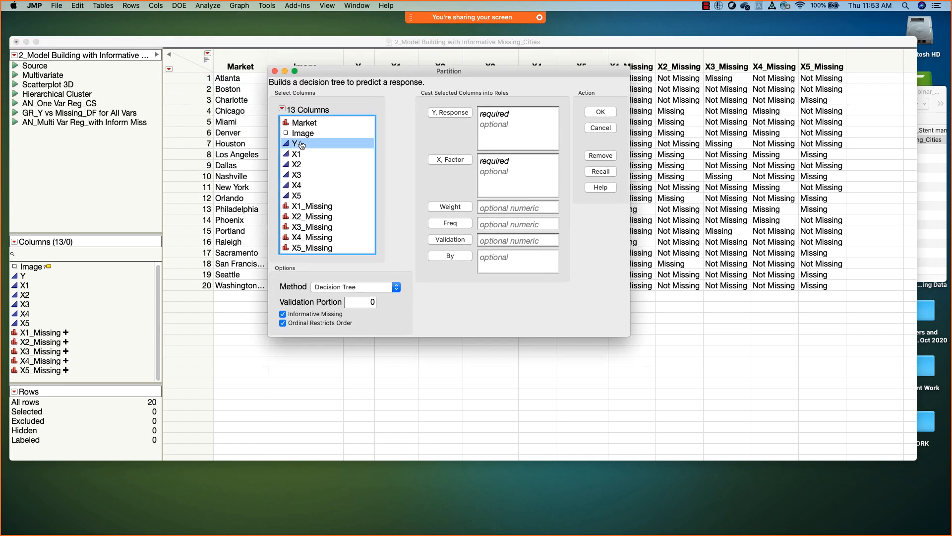
pyautogui.click(441, 113)
pyautogui.moveTo(298, 155); pyautogui.dragTo(301, 198)
pyautogui.click(449, 159)
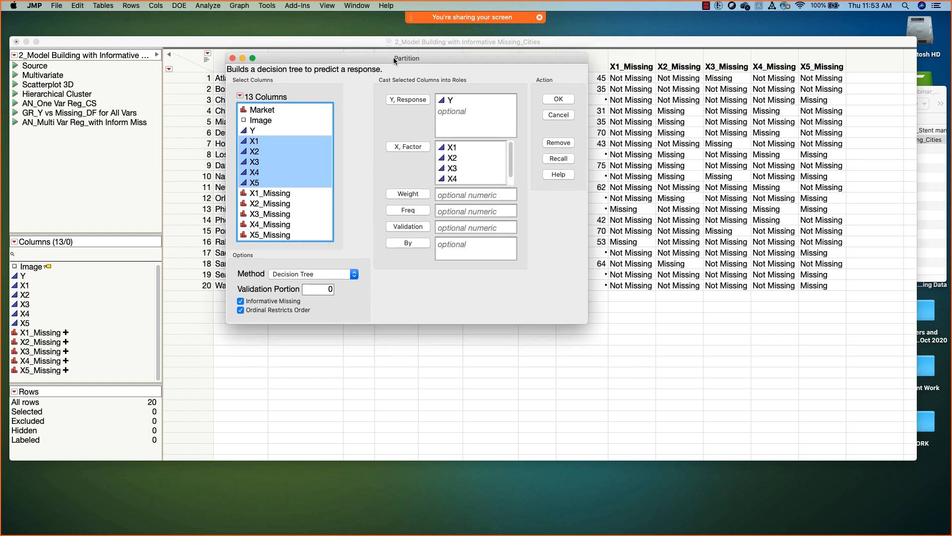
pyautogui.moveTo(583, 322); pyautogui.dragTo(707, 422)
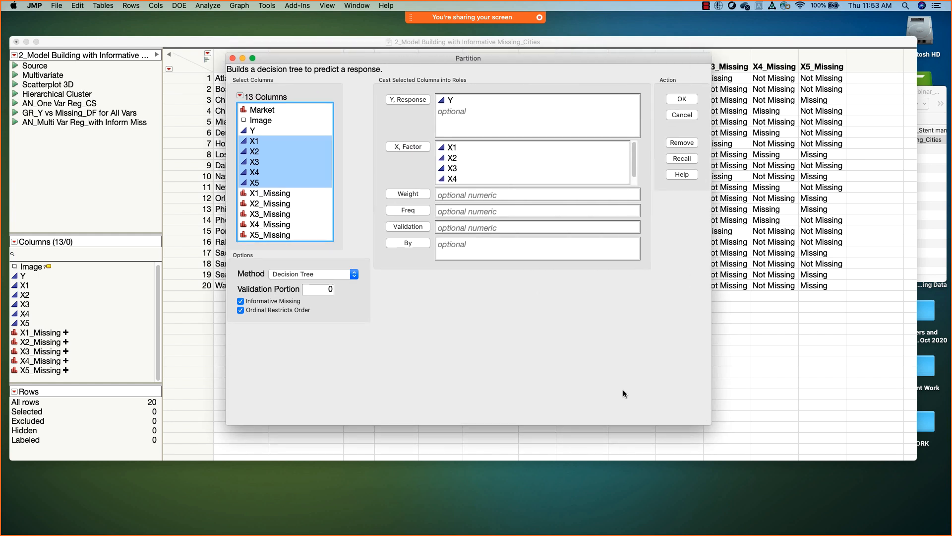
pyautogui.moveTo(237, 326)
pyautogui.mouseDown()
pyautogui.moveTo(340, 315)
pyautogui.moveTo(239, 297)
pyautogui.moveTo(234, 311)
pyautogui.mouseUp()
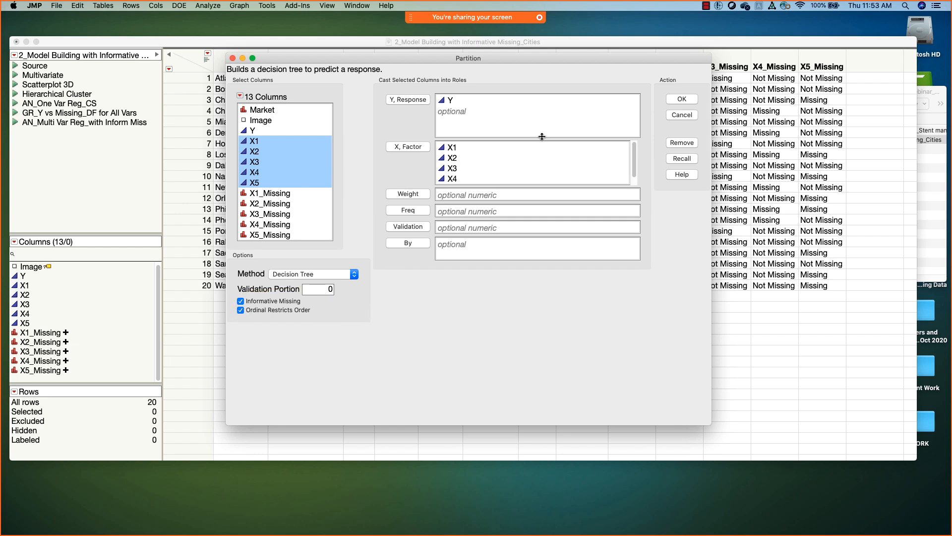
pyautogui.click(683, 101)
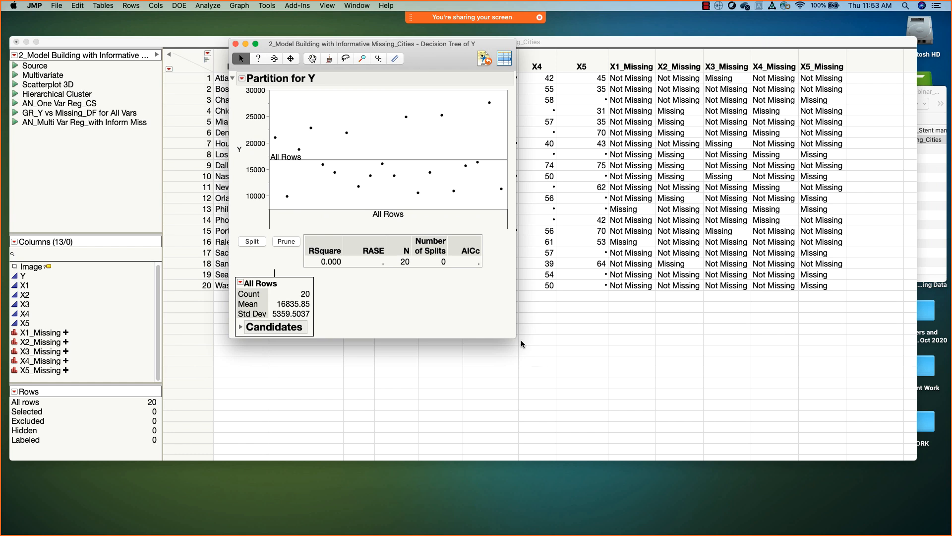
# Select all points in the partition plot, split the decision tree once, and enlarge its report window to fit.
pyautogui.moveTo(515, 337); pyautogui.dragTo(571, 387)
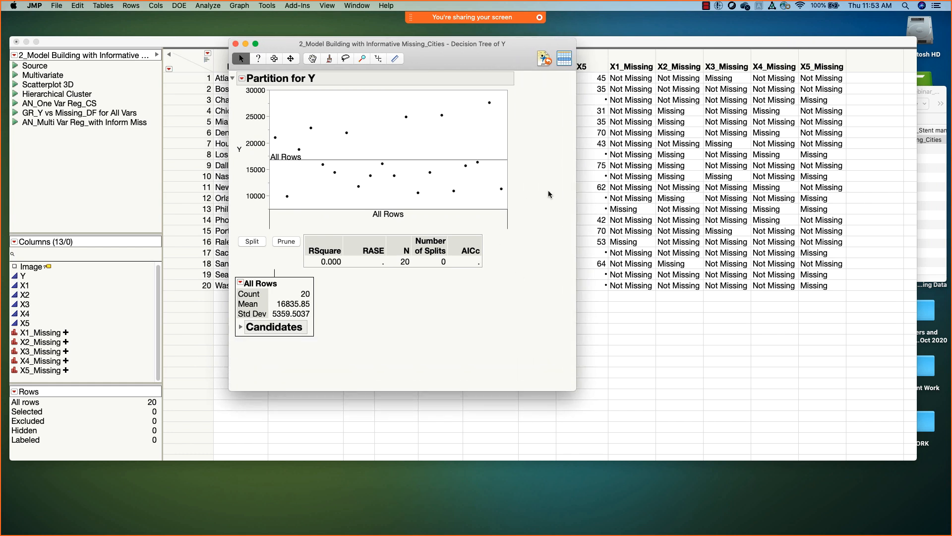
pyautogui.moveTo(271, 94); pyautogui.dragTo(368, 189)
pyautogui.moveTo(427, 200); pyautogui.dragTo(489, 204)
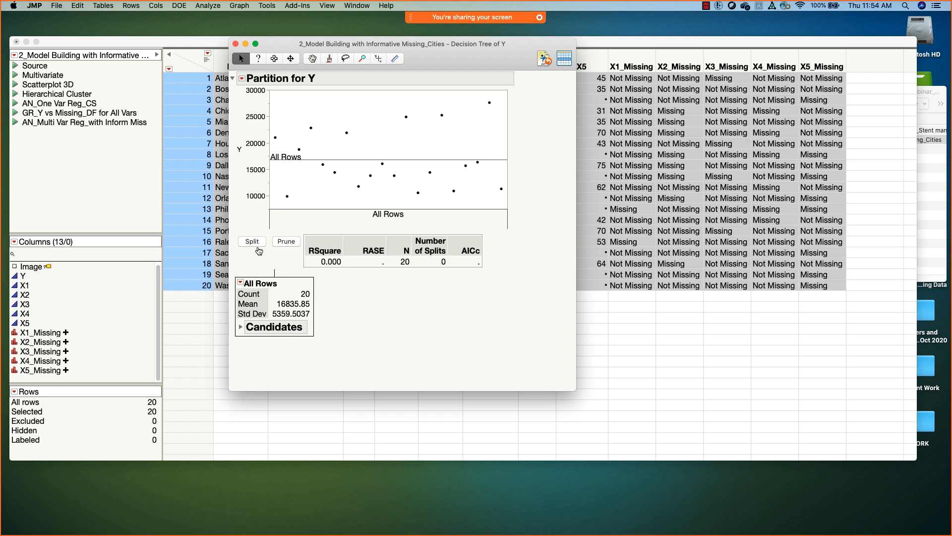
pyautogui.click(257, 245)
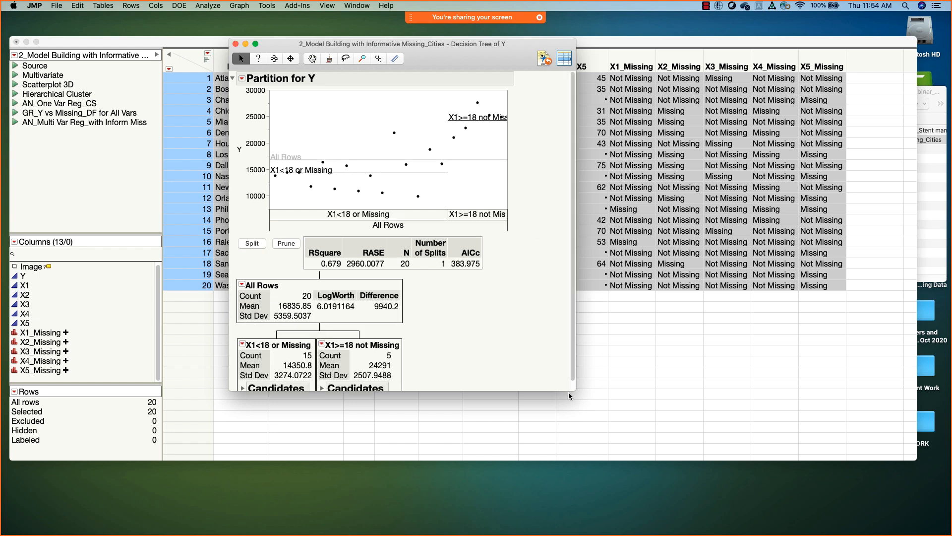
pyautogui.moveTo(573, 396); pyautogui.dragTo(606, 456)
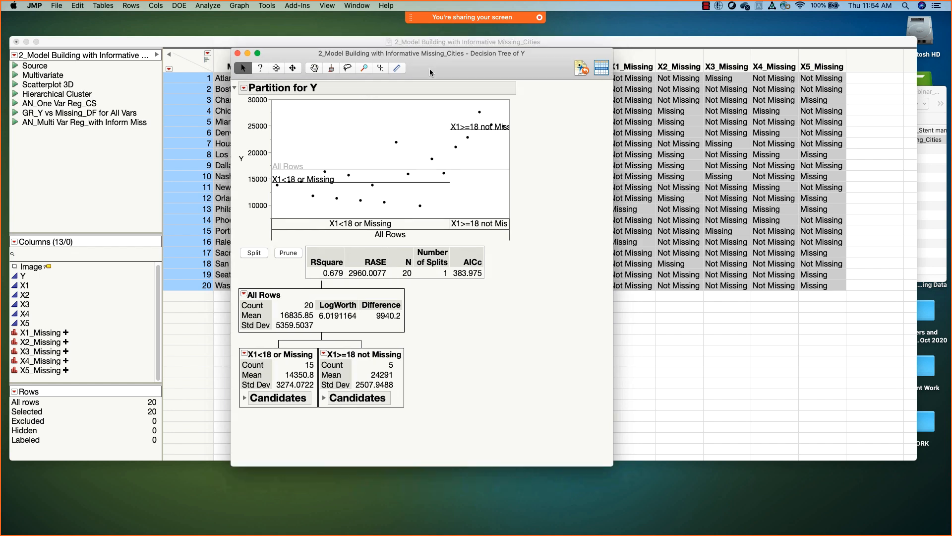
# Highlight the plotted points of the X1<18 or Missing group and those of the X1>=18 not Missing group.
pyautogui.moveTo(425, 58); pyautogui.dragTo(432, 96)
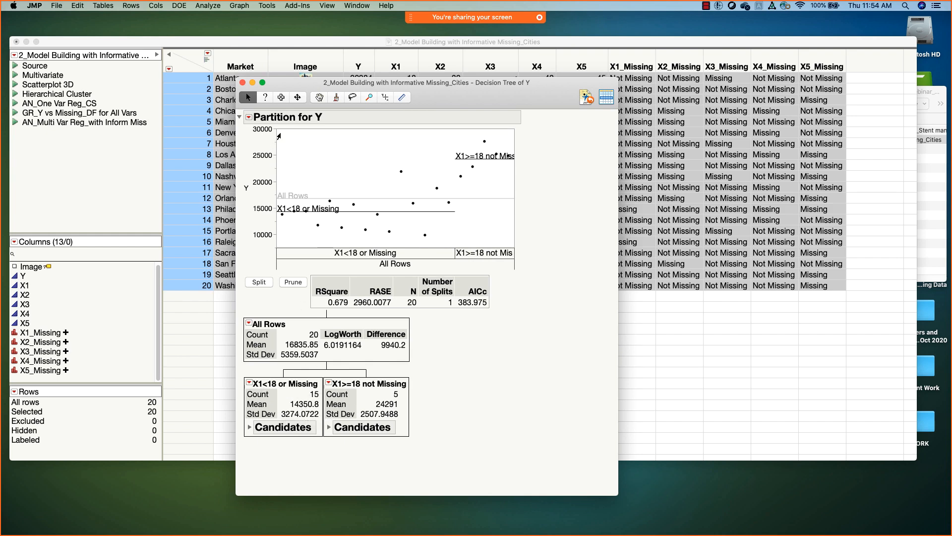
pyautogui.moveTo(278, 132); pyautogui.dragTo(453, 251)
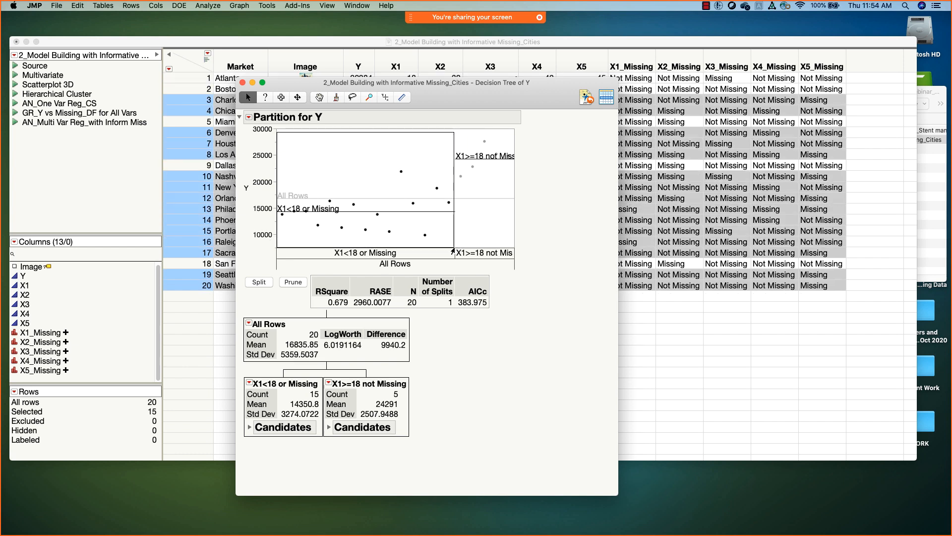
pyautogui.moveTo(453, 251); pyautogui.dragTo(453, 251)
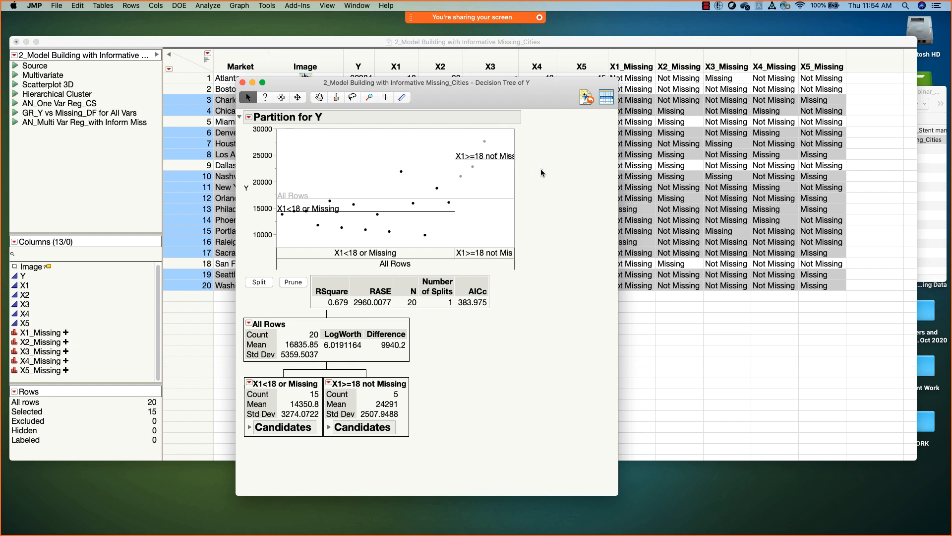
pyautogui.moveTo(451, 133); pyautogui.dragTo(511, 241)
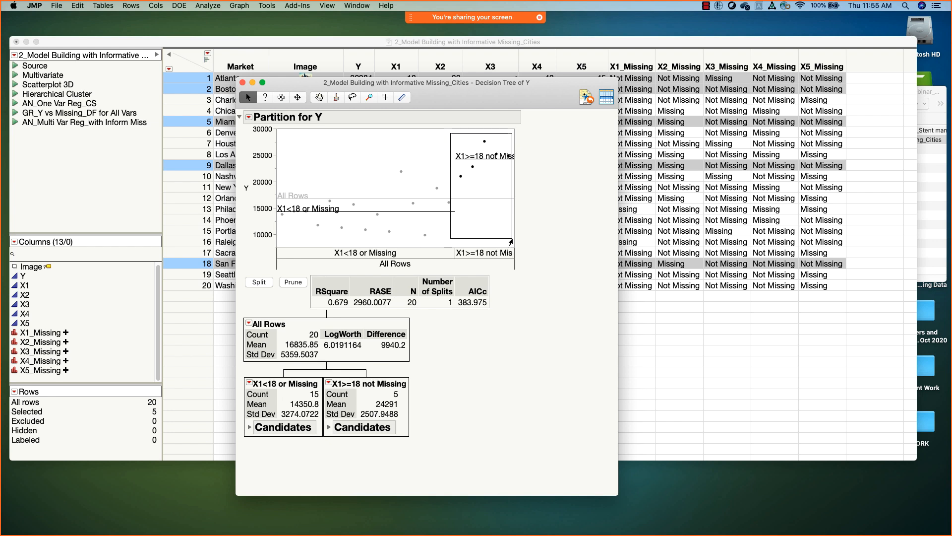
pyautogui.moveTo(511, 241); pyautogui.dragTo(511, 241)
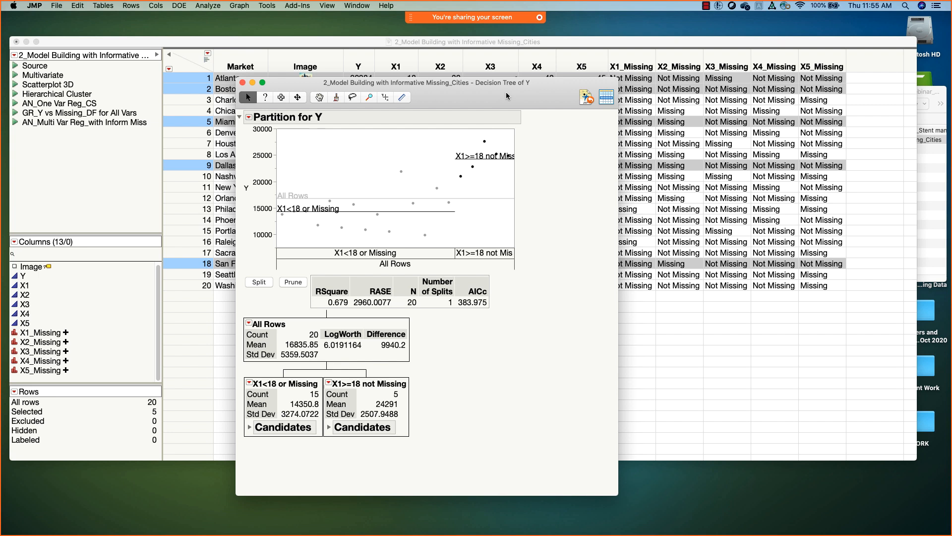
pyautogui.moveTo(506, 96); pyautogui.dragTo(521, 102)
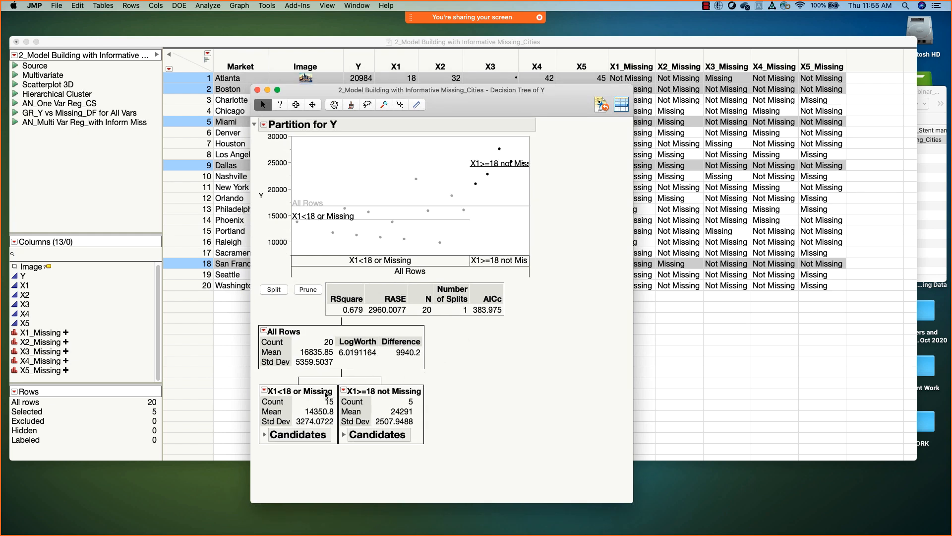
# Locate the missing X1 cells of Philadelphia and Raleigh in the Cities table and return to the decision tree.
pyautogui.click(355, 44)
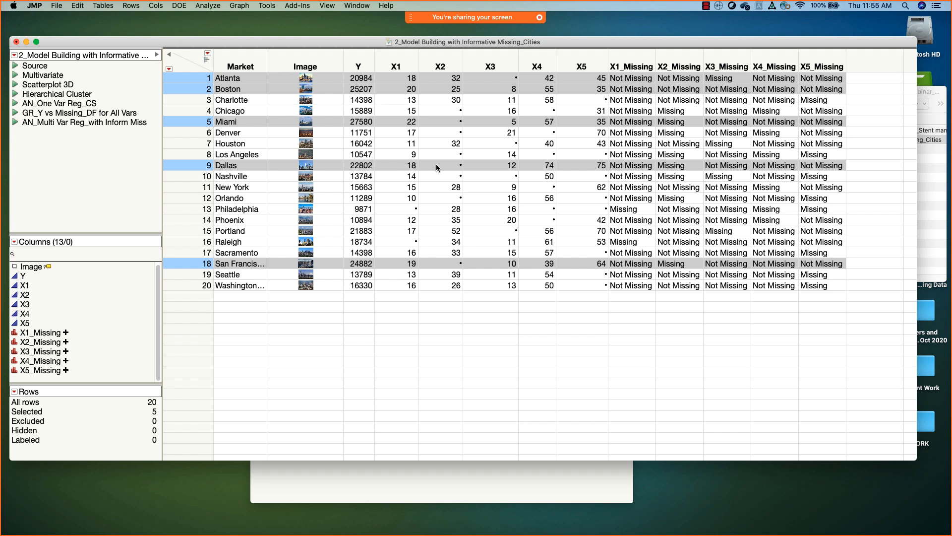
pyautogui.click(408, 210)
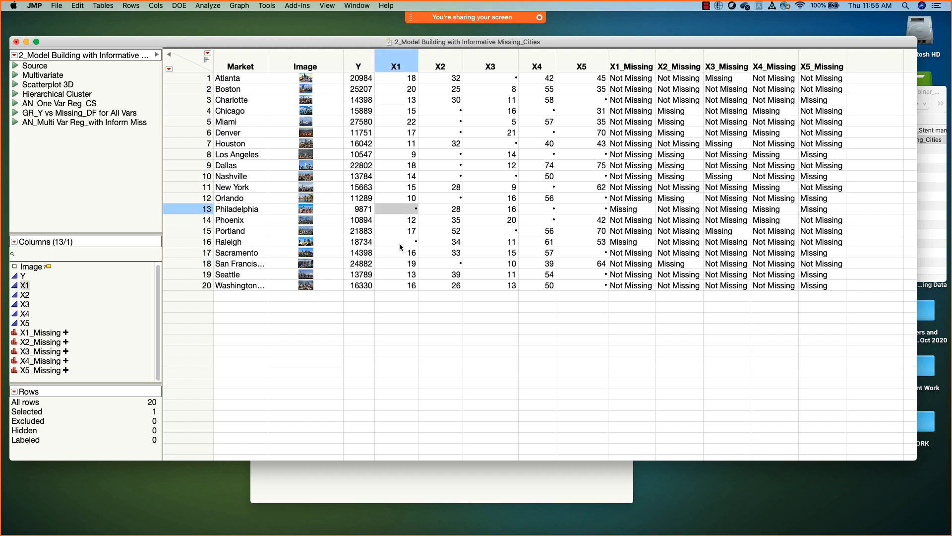
pyautogui.click(400, 242)
pyautogui.click(399, 209)
pyautogui.click(396, 242)
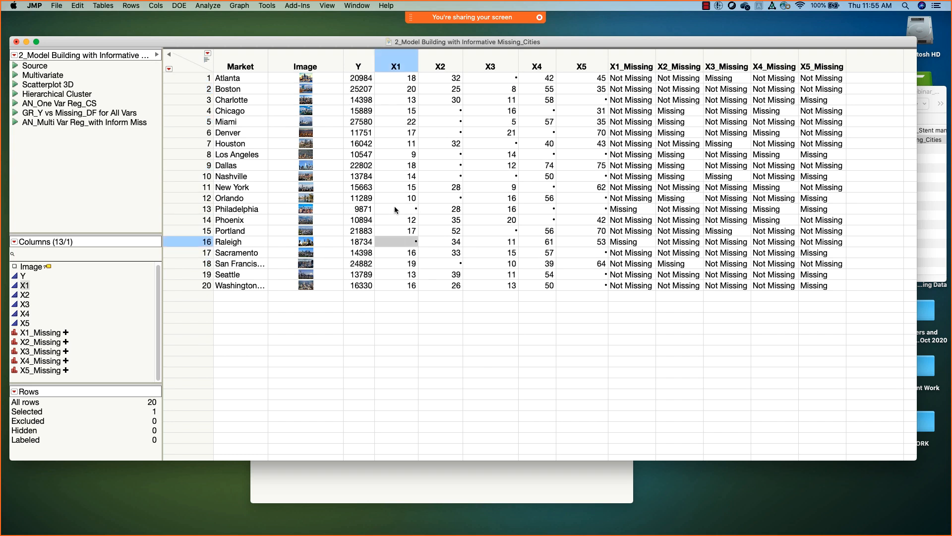
pyautogui.click(395, 208)
pyautogui.click(393, 242)
pyautogui.click(395, 209)
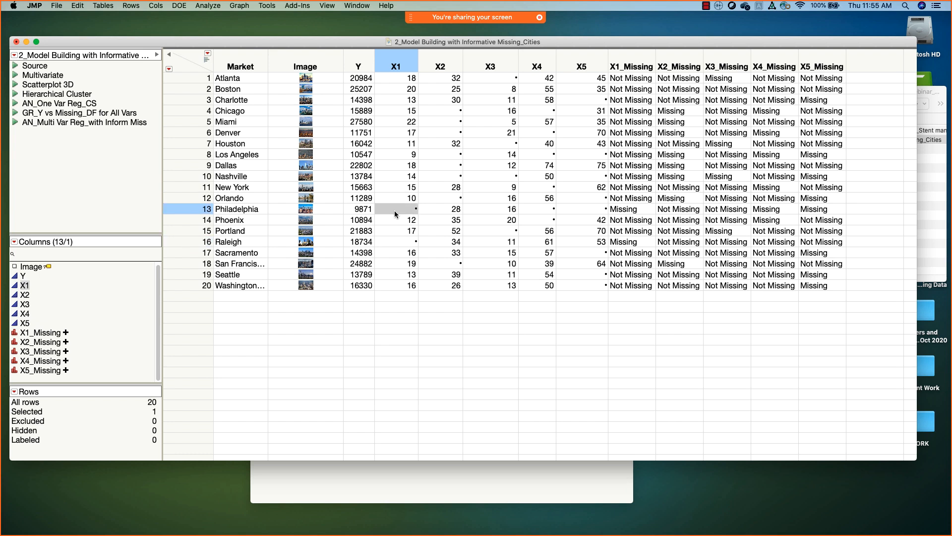
pyautogui.click(398, 242)
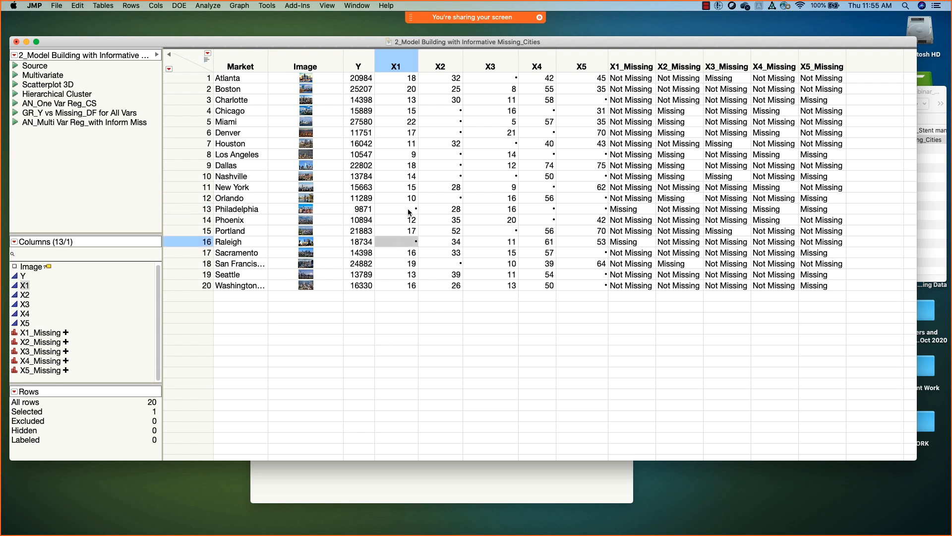
pyautogui.click(408, 211)
pyautogui.click(405, 242)
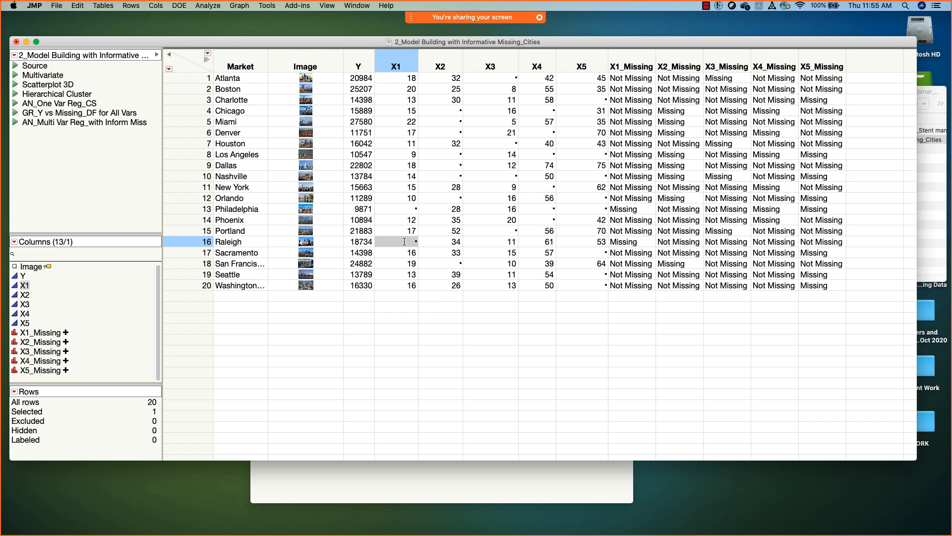
pyautogui.click(403, 214)
pyautogui.click(406, 489)
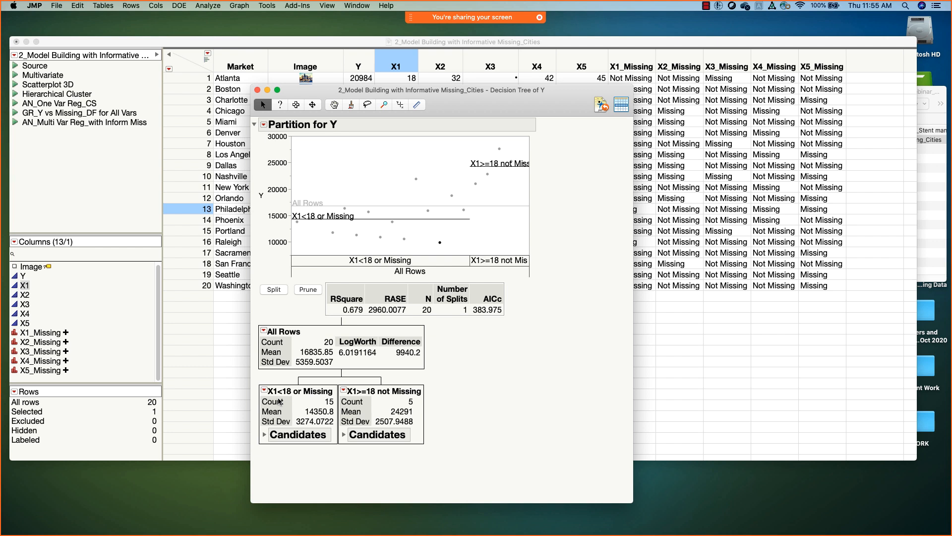
pyautogui.moveTo(435, 395)
pyautogui.mouseDown()
pyautogui.moveTo(338, 397)
pyautogui.moveTo(442, 399)
pyautogui.mouseUp()
pyautogui.moveTo(460, 114); pyautogui.dragTo(563, 161)
# Select the Philadelphia and Raleigh rows together and identify their points in the partition plot.
pyautogui.click(371, 44)
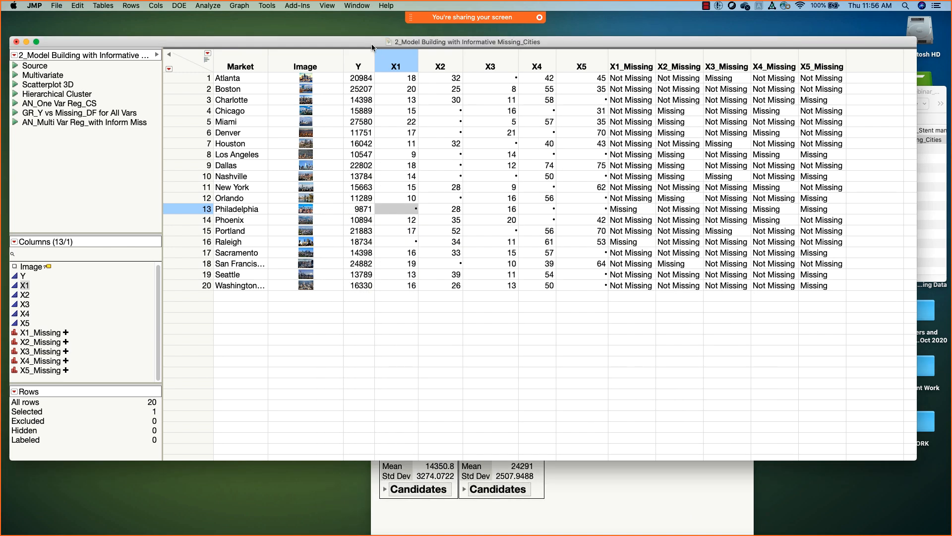
pyautogui.keyDown('super'); pyautogui.click(192, 241); pyautogui.keyUp('super')
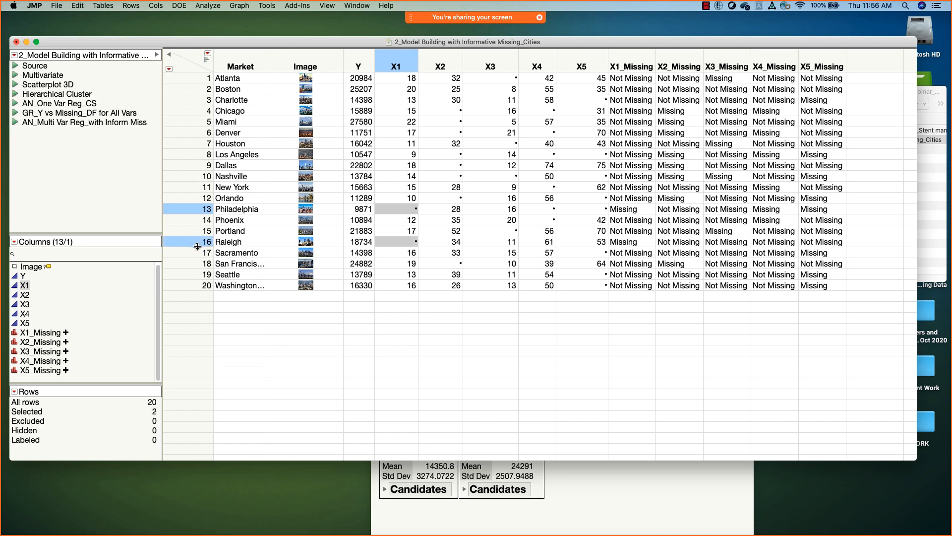
pyautogui.click(641, 475)
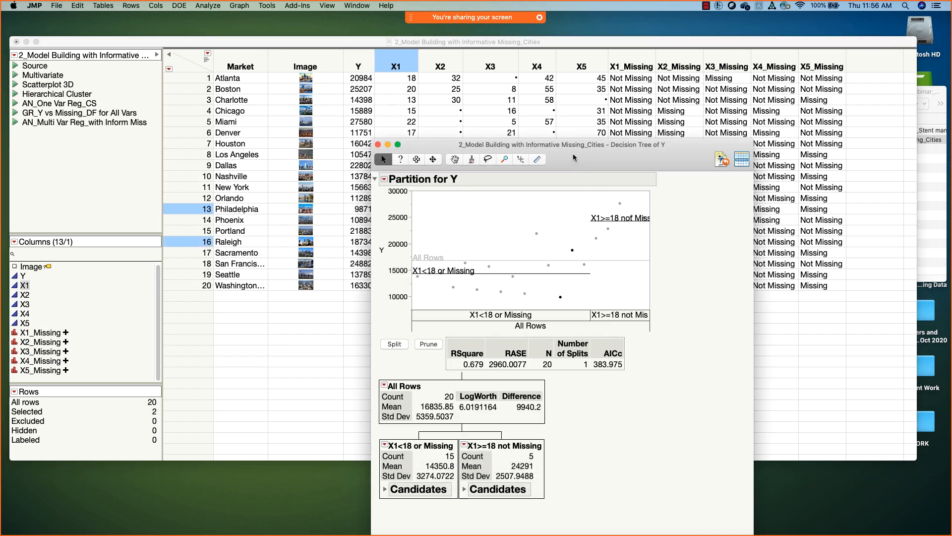
pyautogui.moveTo(573, 159); pyautogui.dragTo(560, 139)
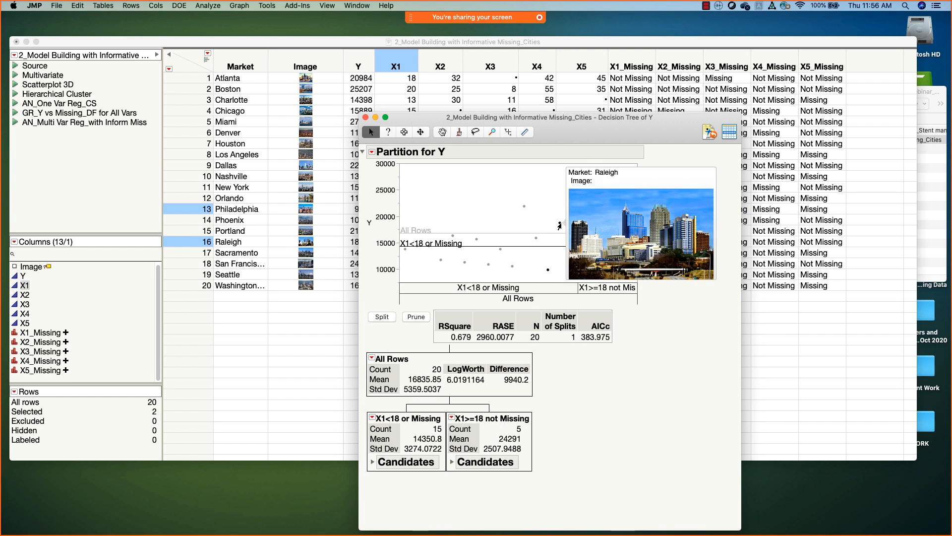
pyautogui.moveTo(548, 270)
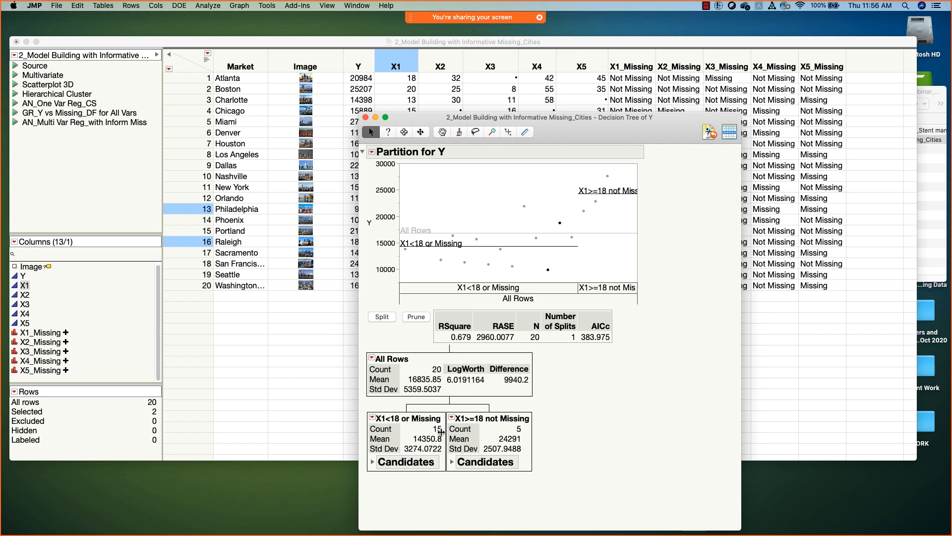
# Split the decision tree a second time and examine the new X3 branches.
pyautogui.moveTo(585, 120); pyautogui.dragTo(569, 76)
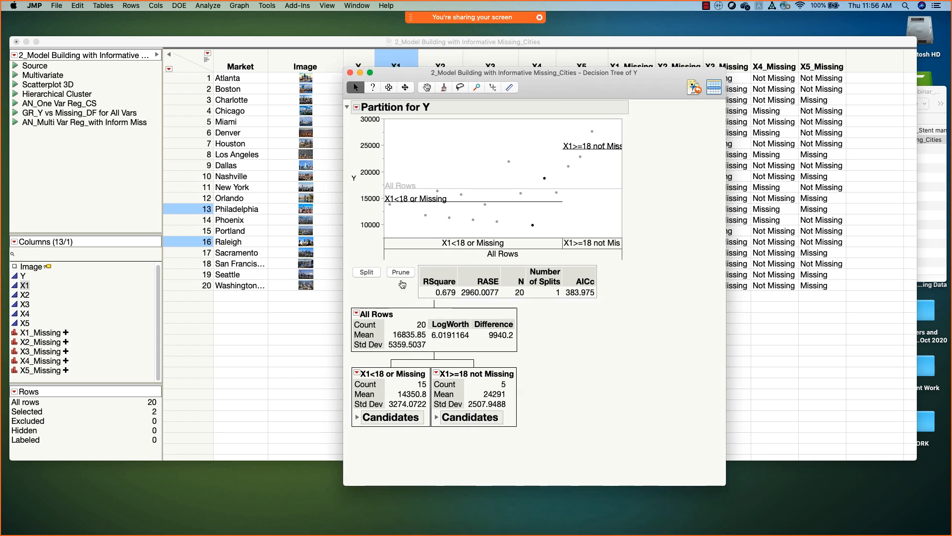
pyautogui.click(367, 272)
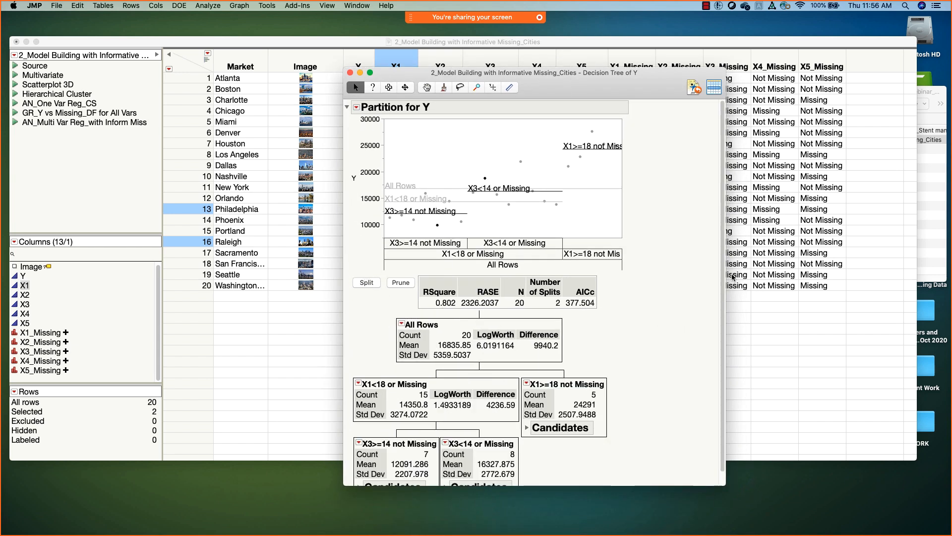
pyautogui.scroll(-1, 723, 283)
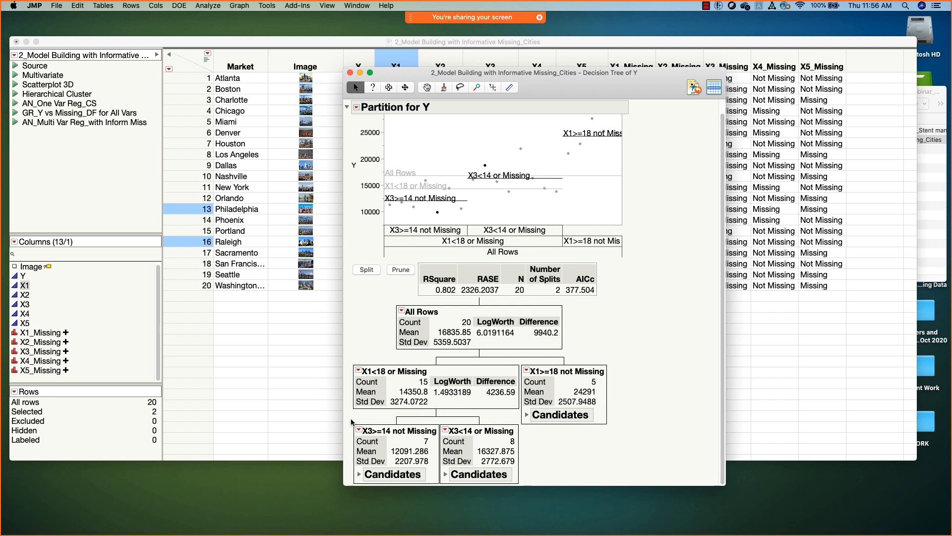
pyautogui.moveTo(351, 420)
pyautogui.mouseDown()
pyautogui.moveTo(353, 479)
pyautogui.moveTo(525, 482)
pyautogui.moveTo(499, 408)
pyautogui.moveTo(351, 418)
pyautogui.mouseUp()
# Select the missing X3 cells of Atlanta, Houston, Nashville and Portland in the Cities table and locate their points in the partition plot.
pyautogui.click(443, 46)
pyautogui.click(495, 78)
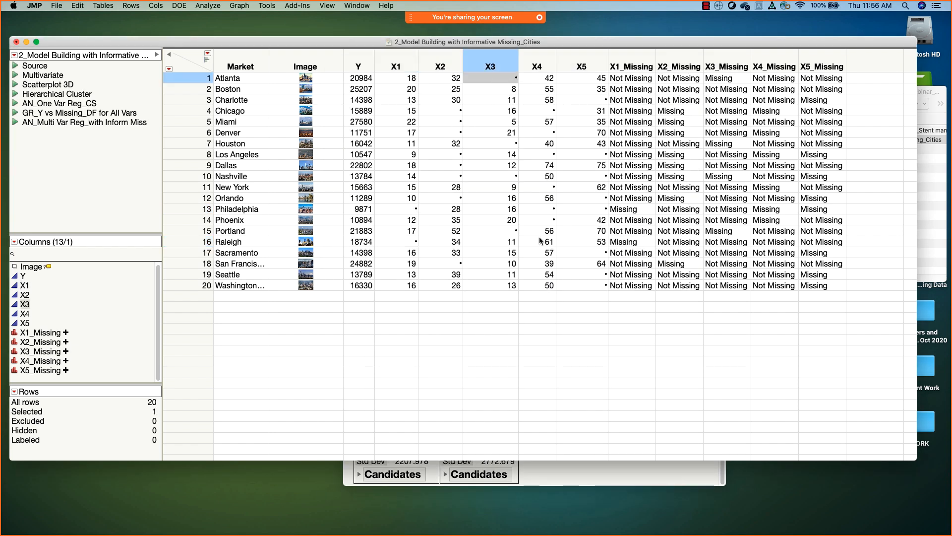
pyautogui.keyDown('super'); pyautogui.click(491, 144); pyautogui.keyUp('super')
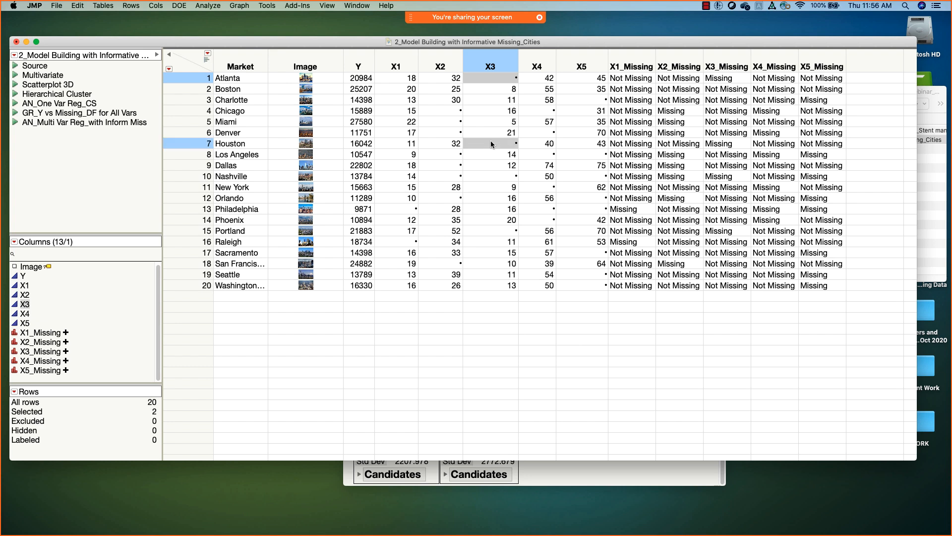
pyautogui.keyDown('super'); pyautogui.click(490, 175); pyautogui.keyUp('super')
pyautogui.keyDown('super'); pyautogui.click(494, 231); pyautogui.keyUp('super')
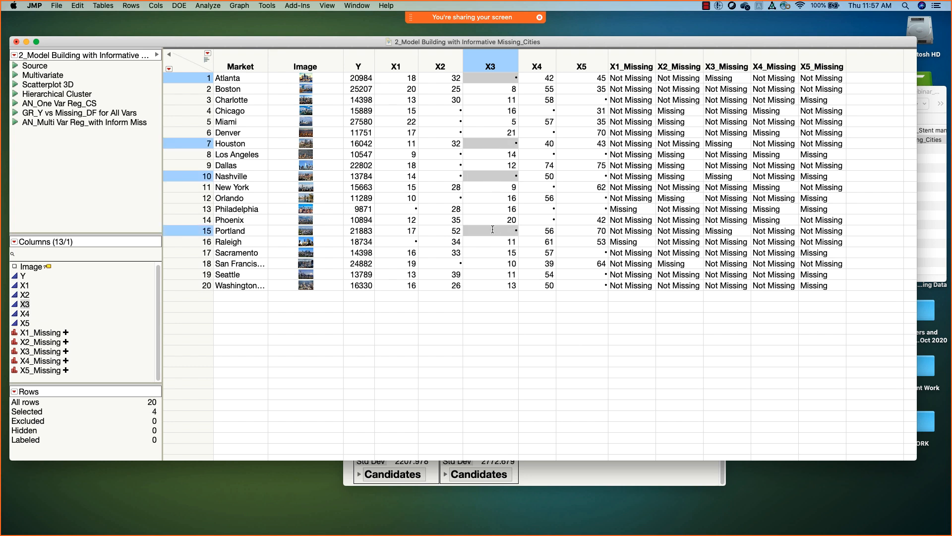
pyautogui.click(575, 482)
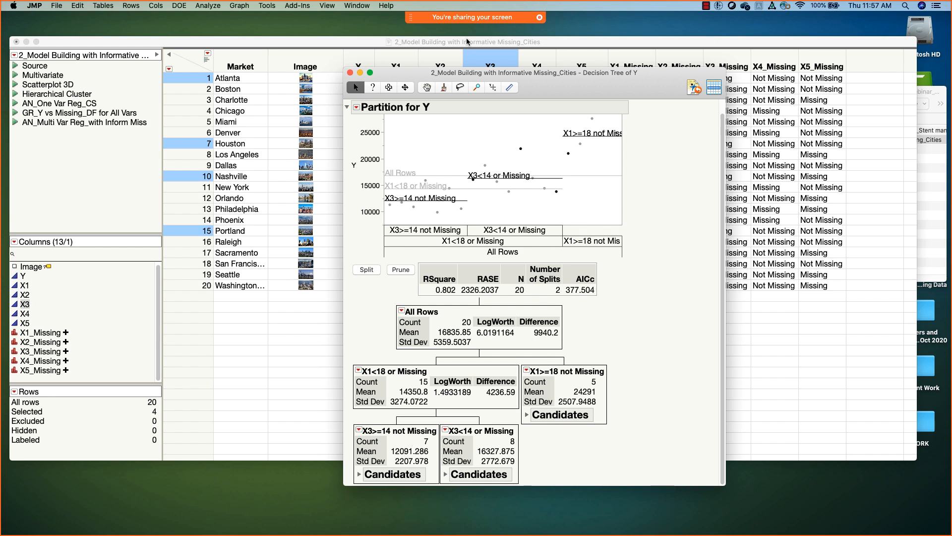
# Close the decision tree report and clear the row and column selections in the Cities table.
pyautogui.moveTo(554, 88); pyautogui.dragTo(523, 81)
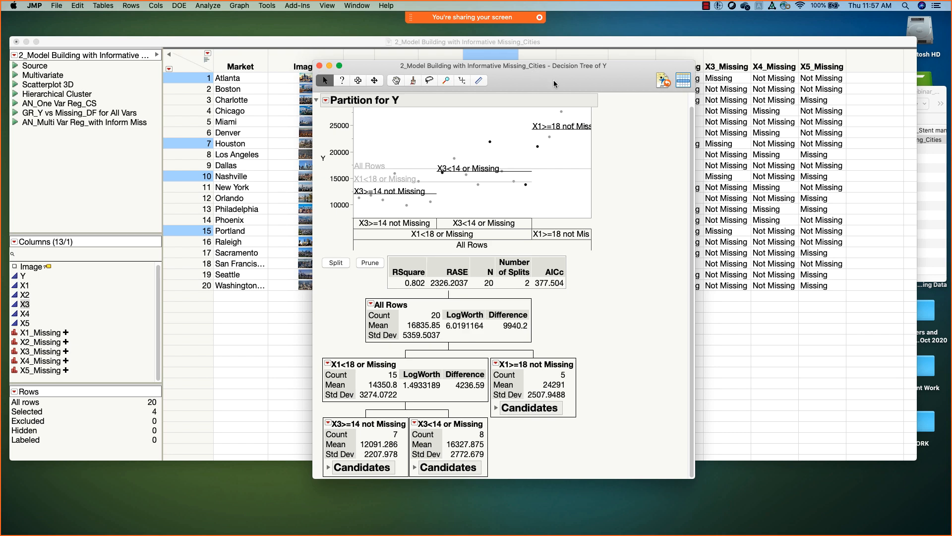
pyautogui.moveTo(322, 66); pyautogui.dragTo(312, 75)
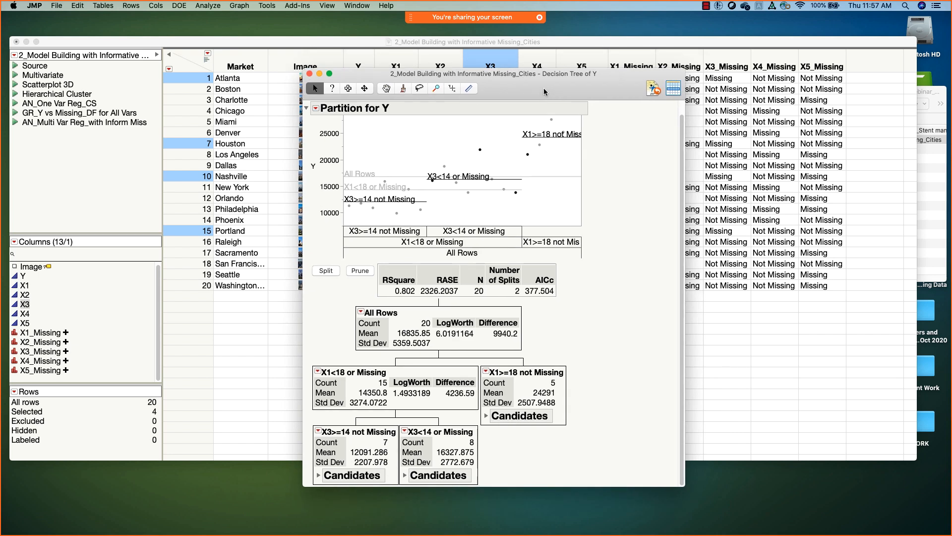
pyautogui.click(312, 74)
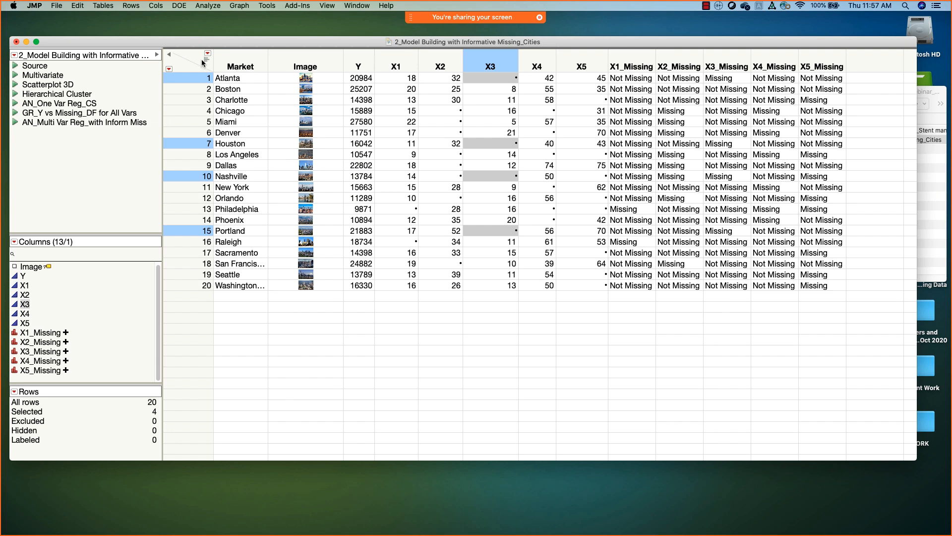
pyautogui.click(181, 68)
pyautogui.click(188, 58)
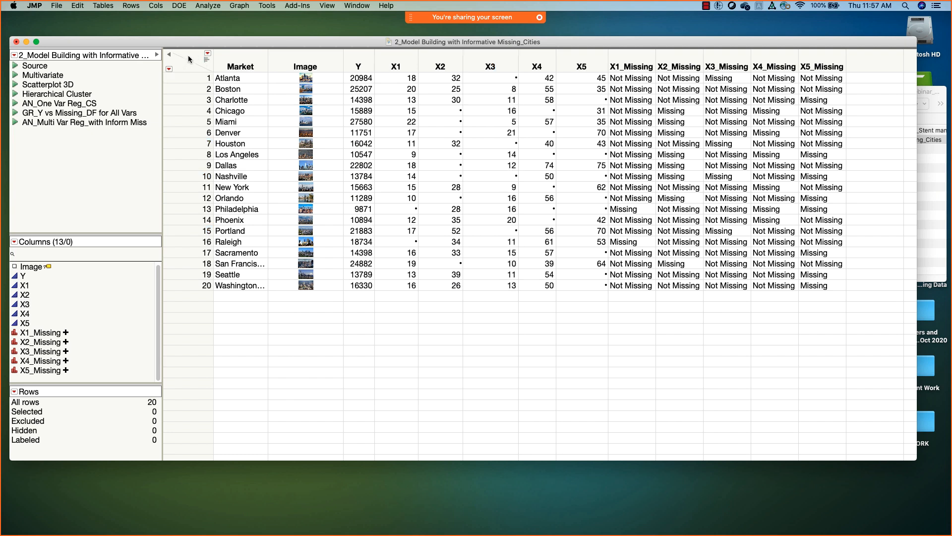